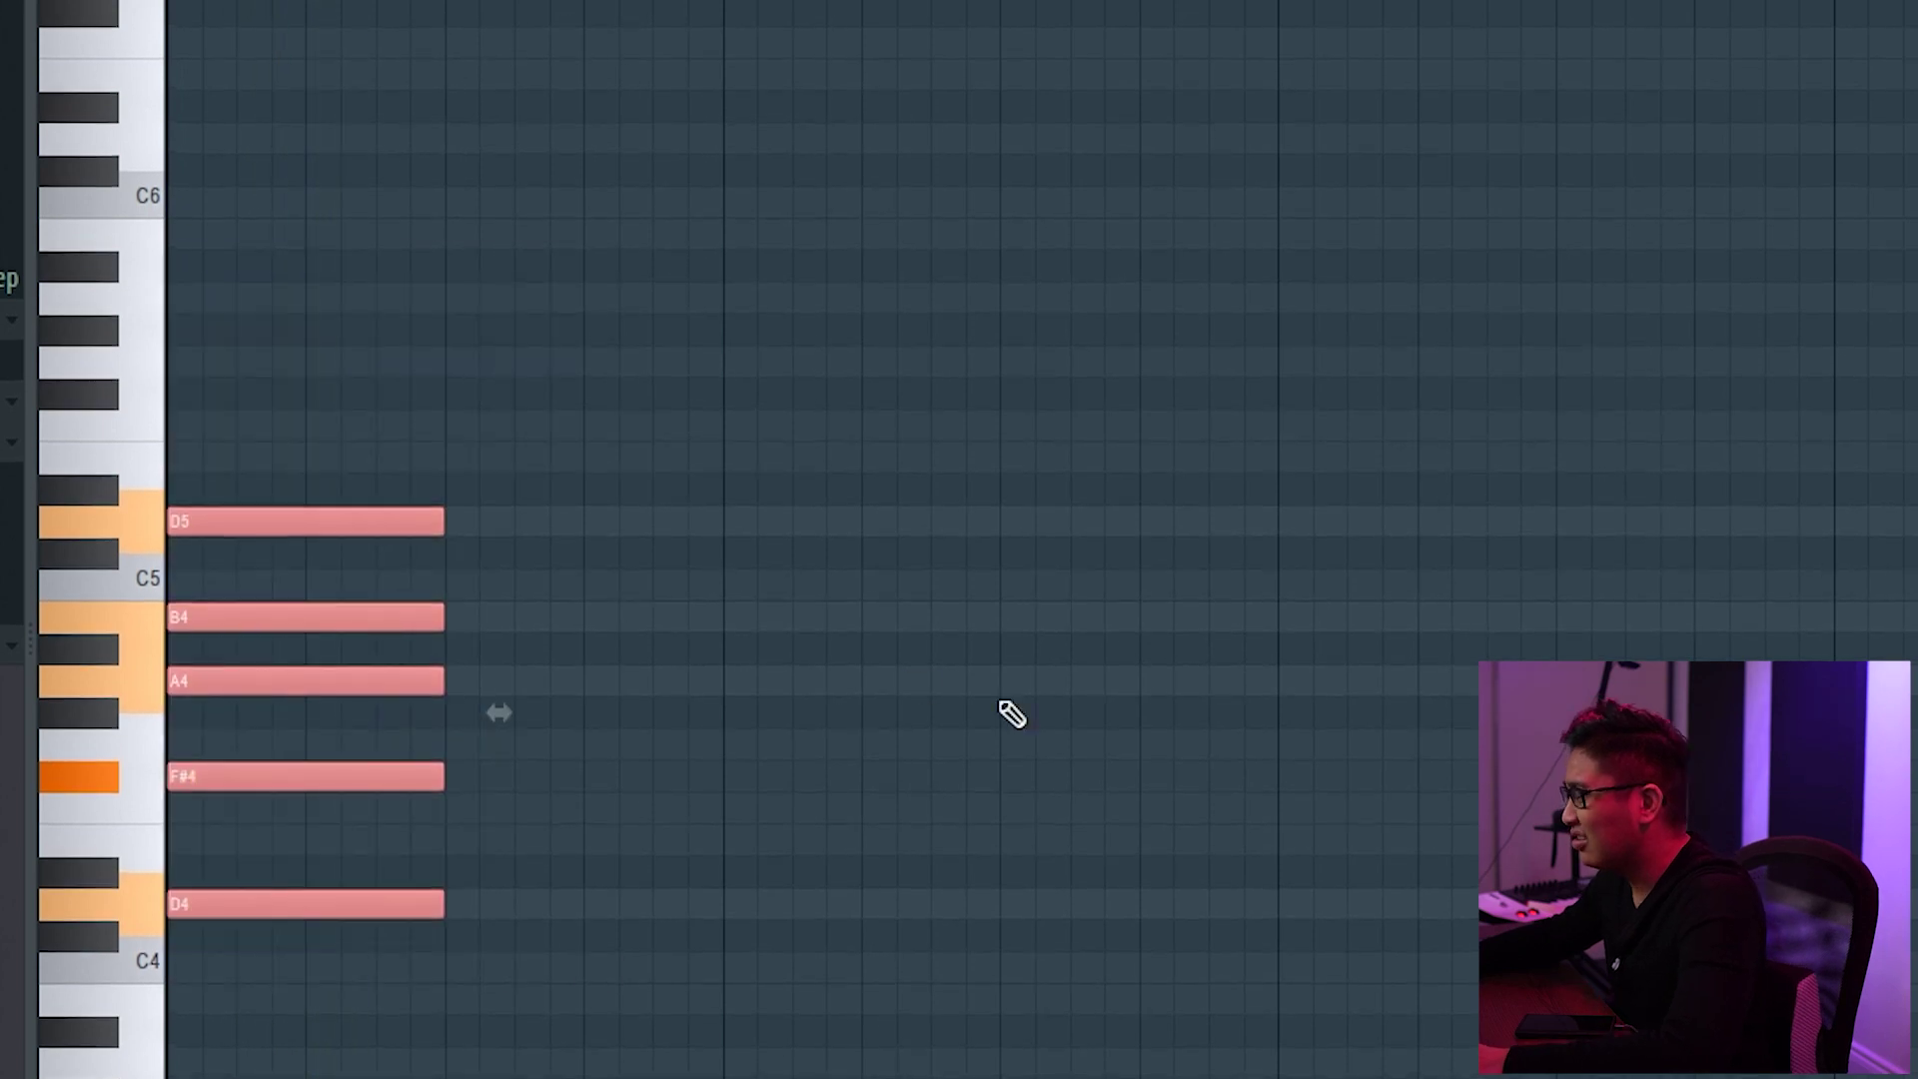
# Add a low bass note beneath the D4, F#4, A4, B4 and D5 chord in the piano roll.
pyautogui.scroll(-3, 1010, 714)
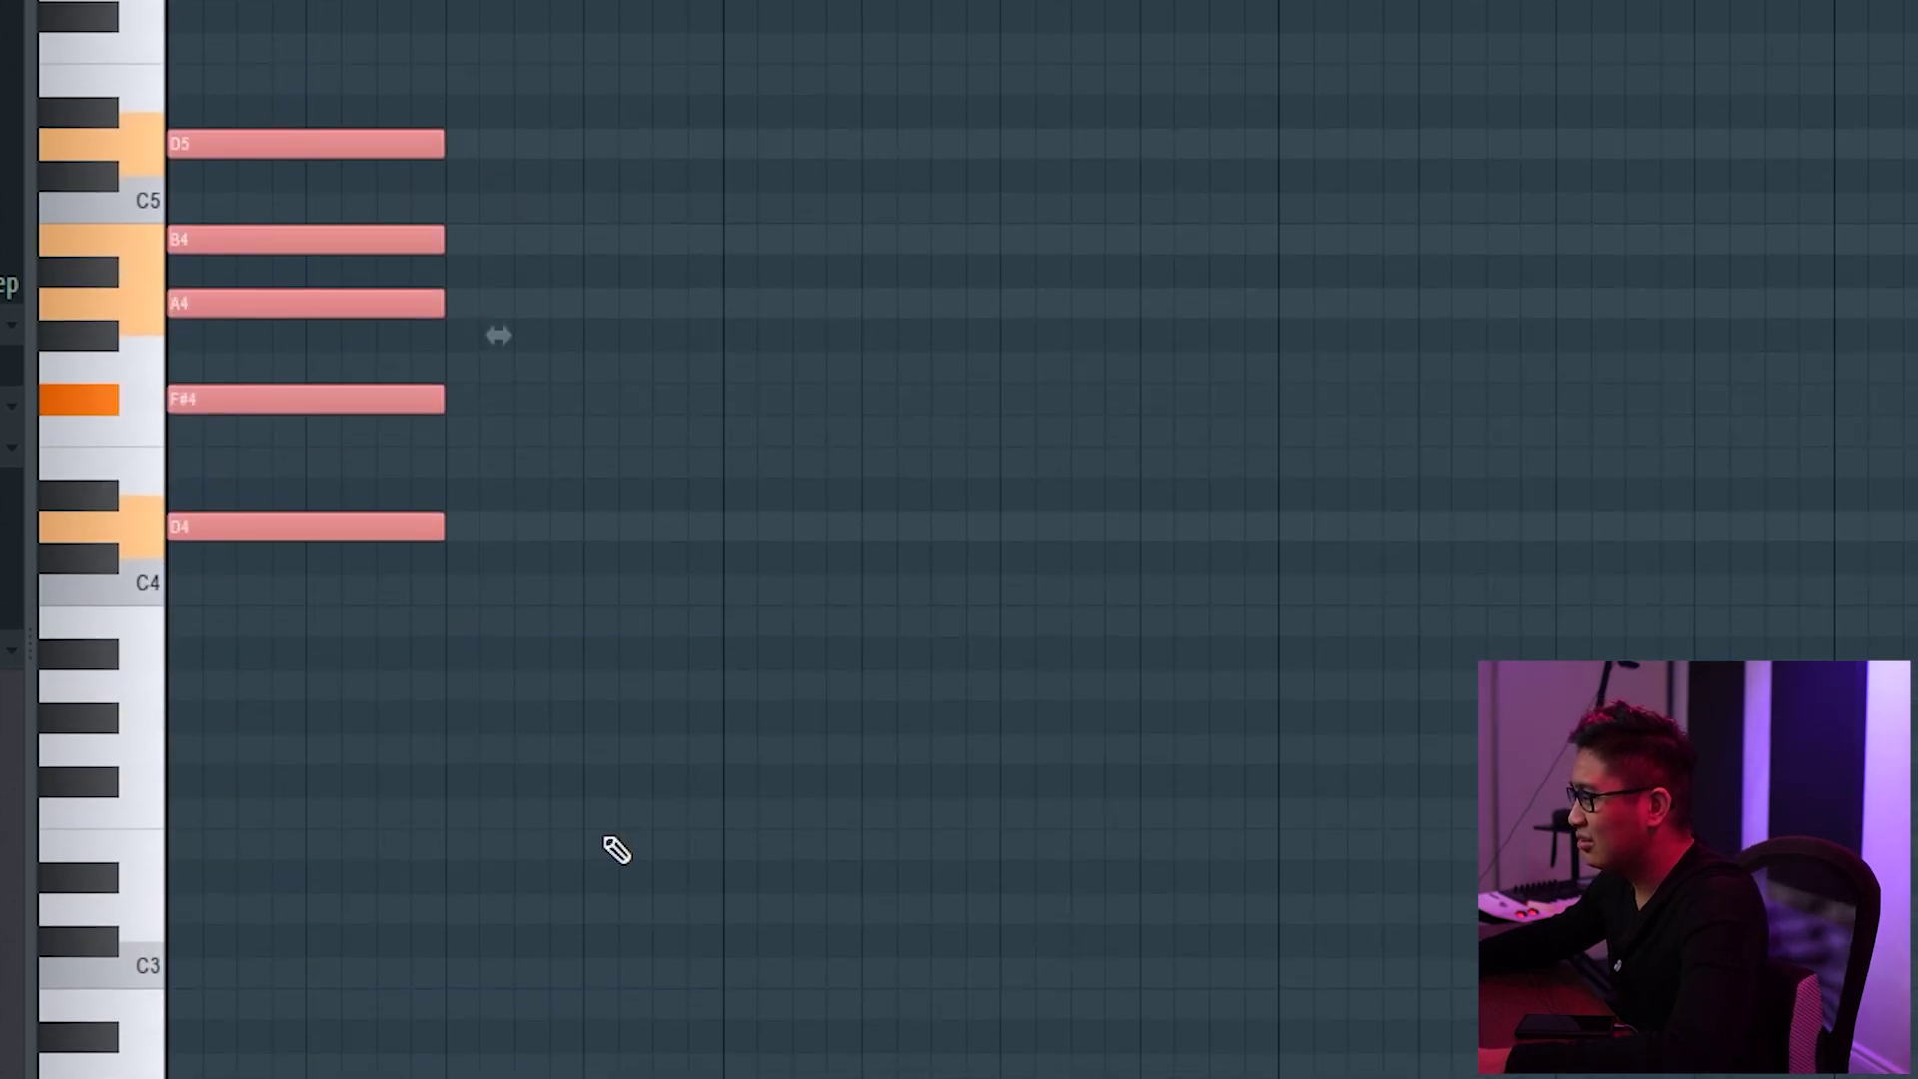
pyautogui.moveTo(214, 881); pyautogui.dragTo(139, 904)
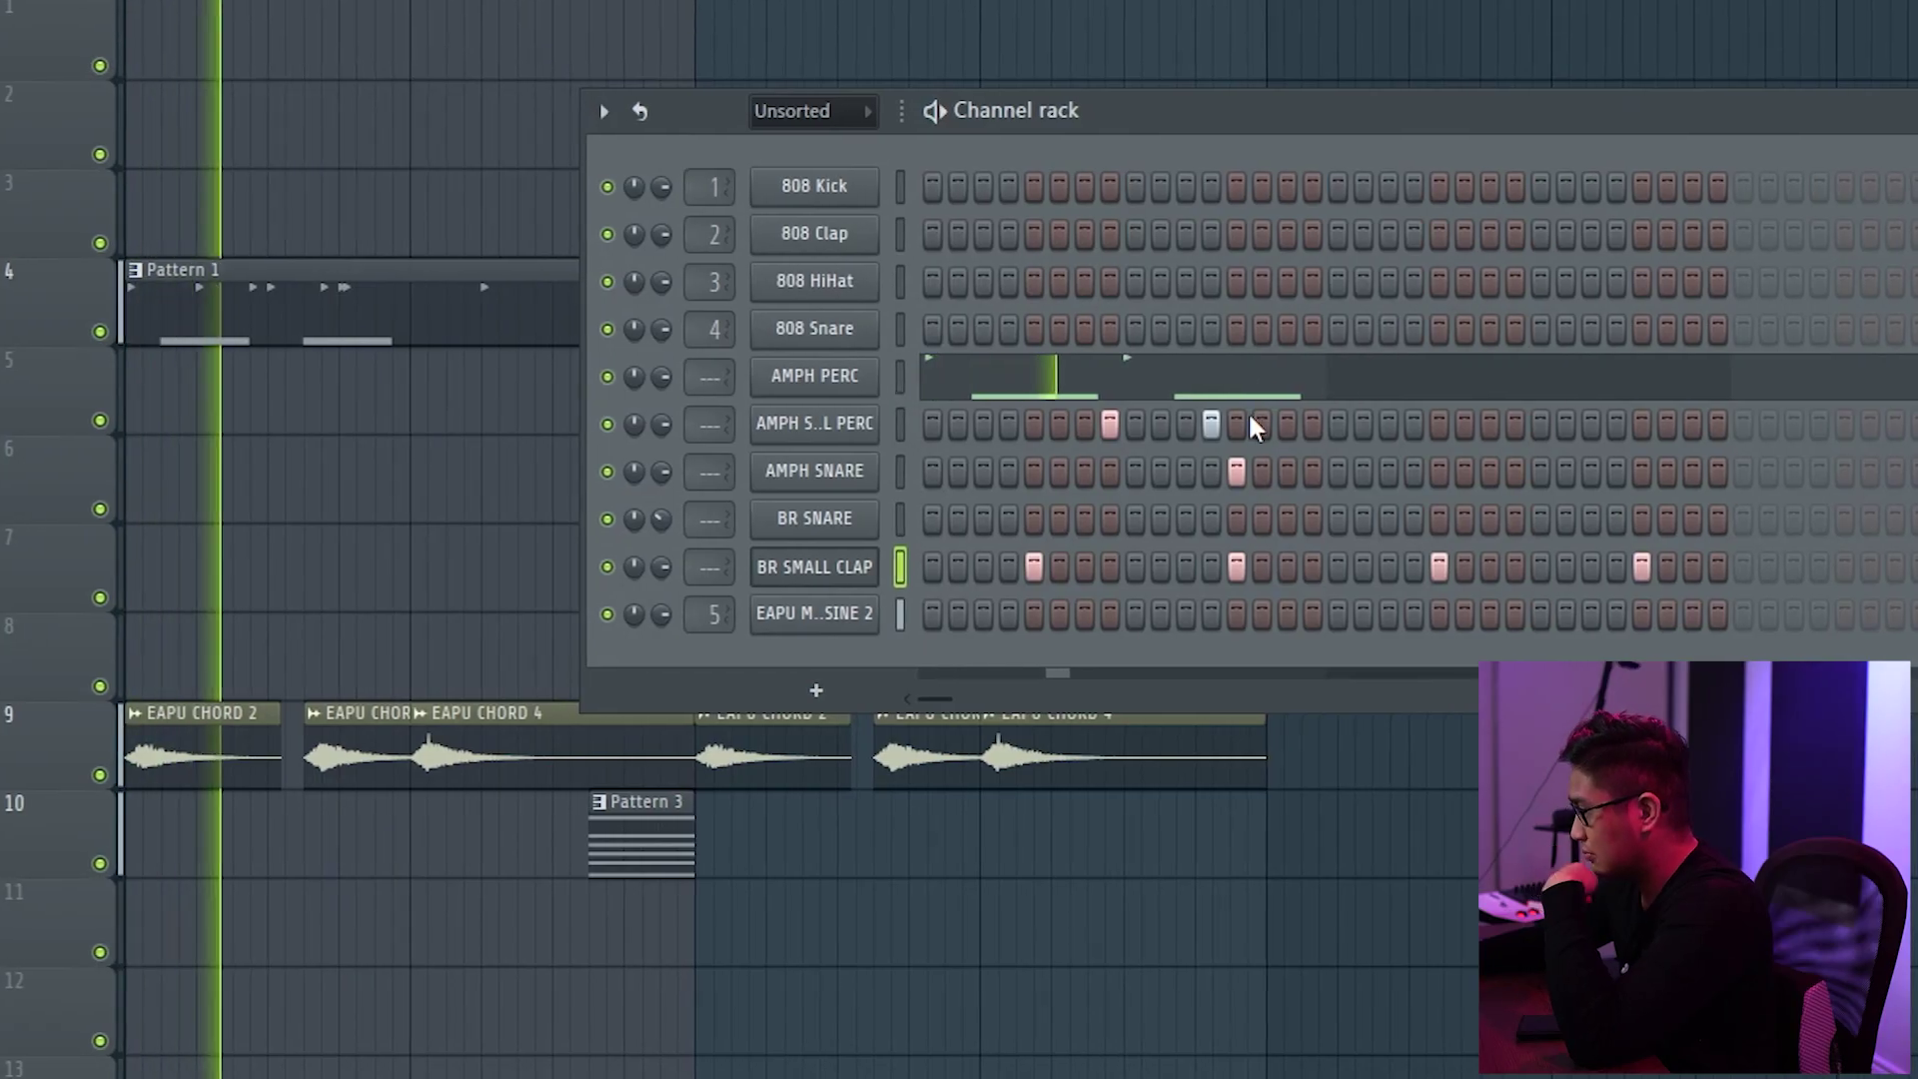
# Remove the AMPH small perc hit on step 12 and add an AMPH SNARE hit on step 29.
pyautogui.click(1203, 423)
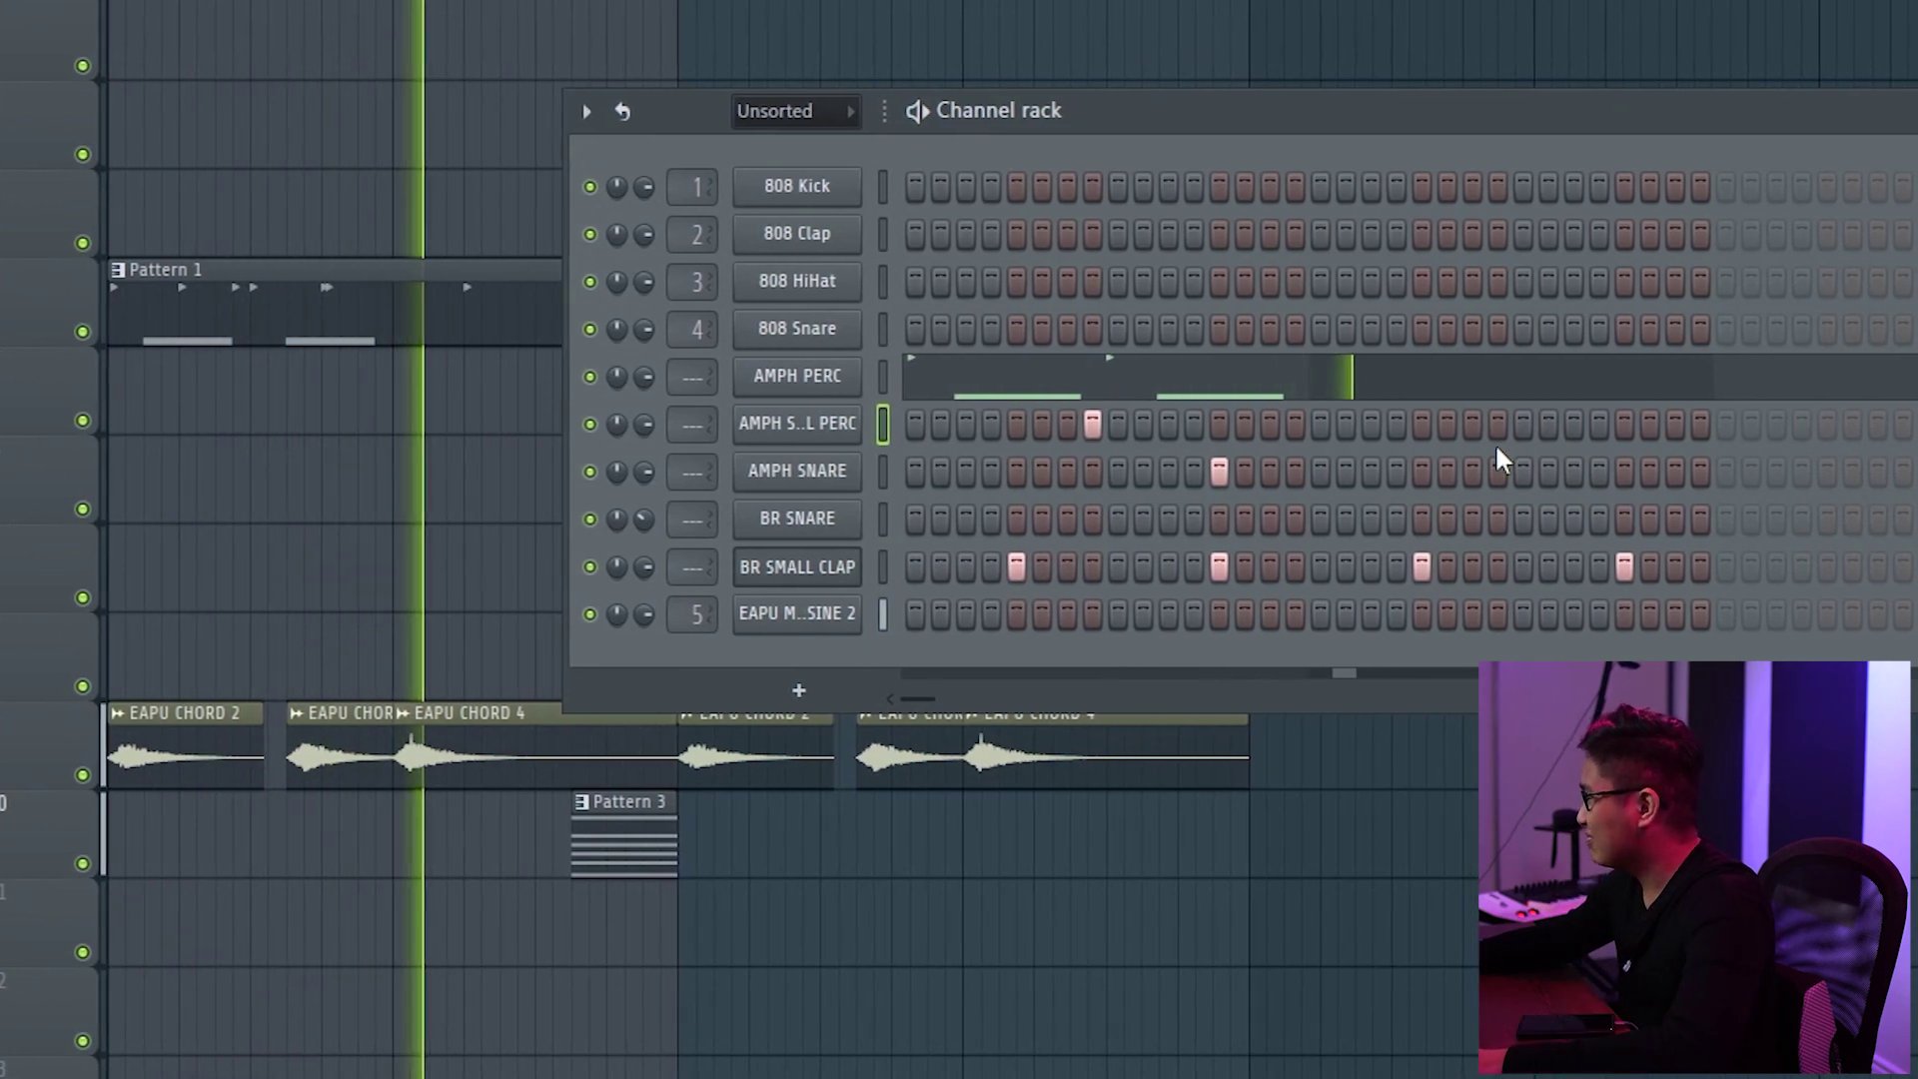
pyautogui.click(1618, 465)
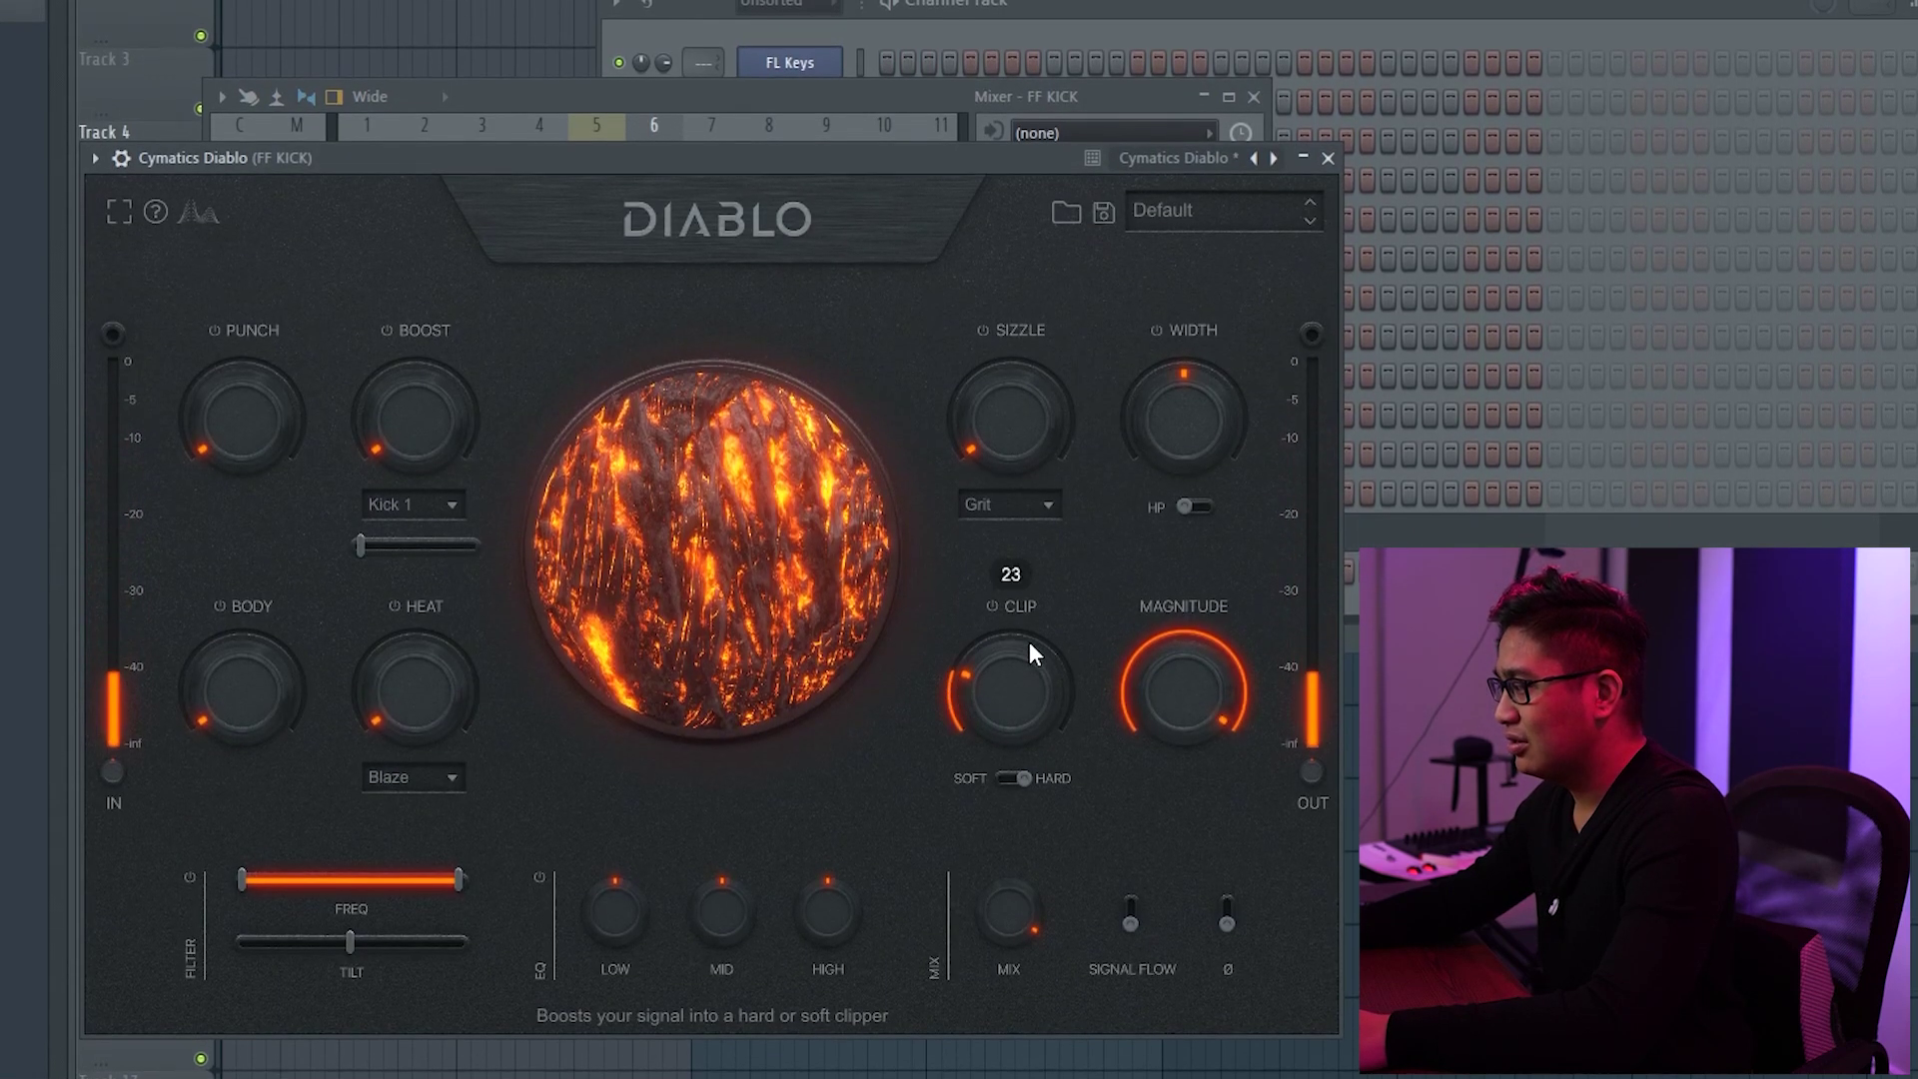
# Toggle the soft/hard clipping mode in Diablo on the FF KICK mixer track.
pyautogui.click(1017, 777)
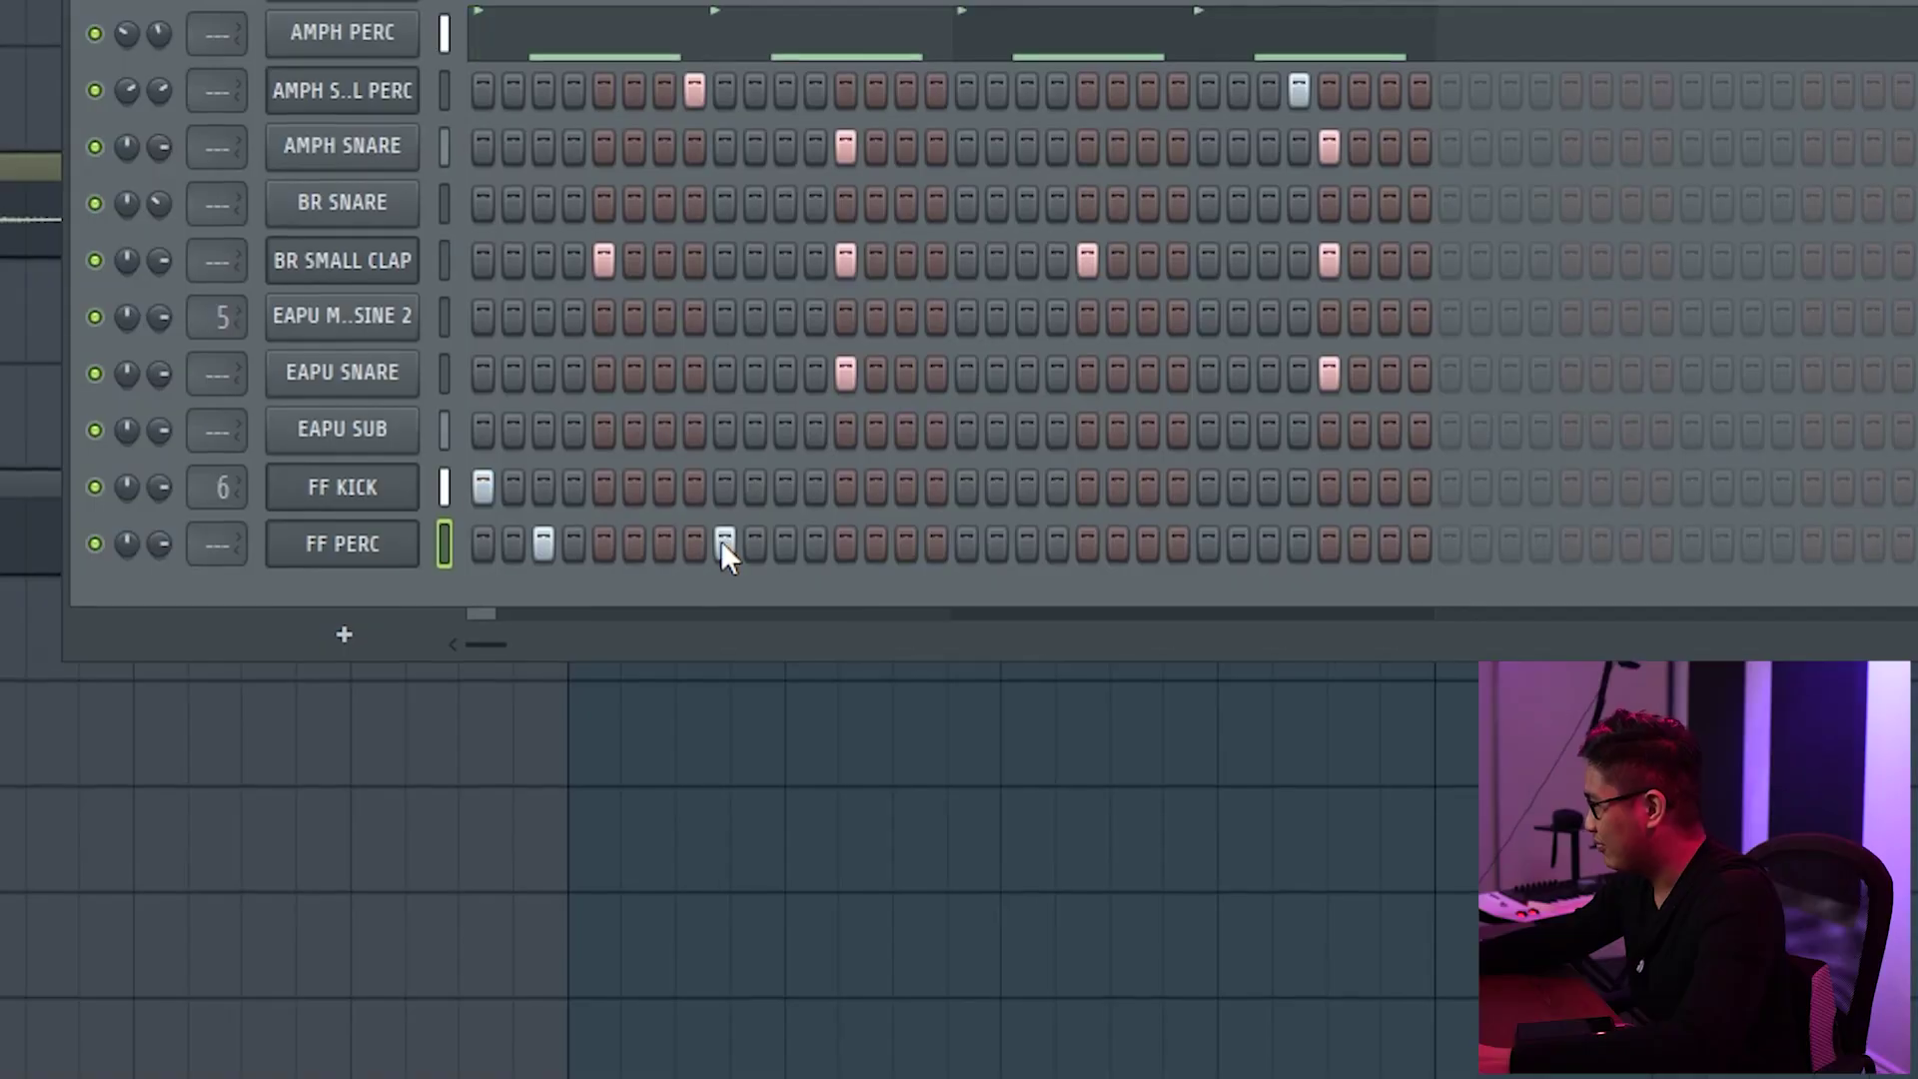
# Add FF PERC hits on steps 10, 19, 25 and 26, lowering the velocity of steps 10 and 26.
pyautogui.click(754, 543)
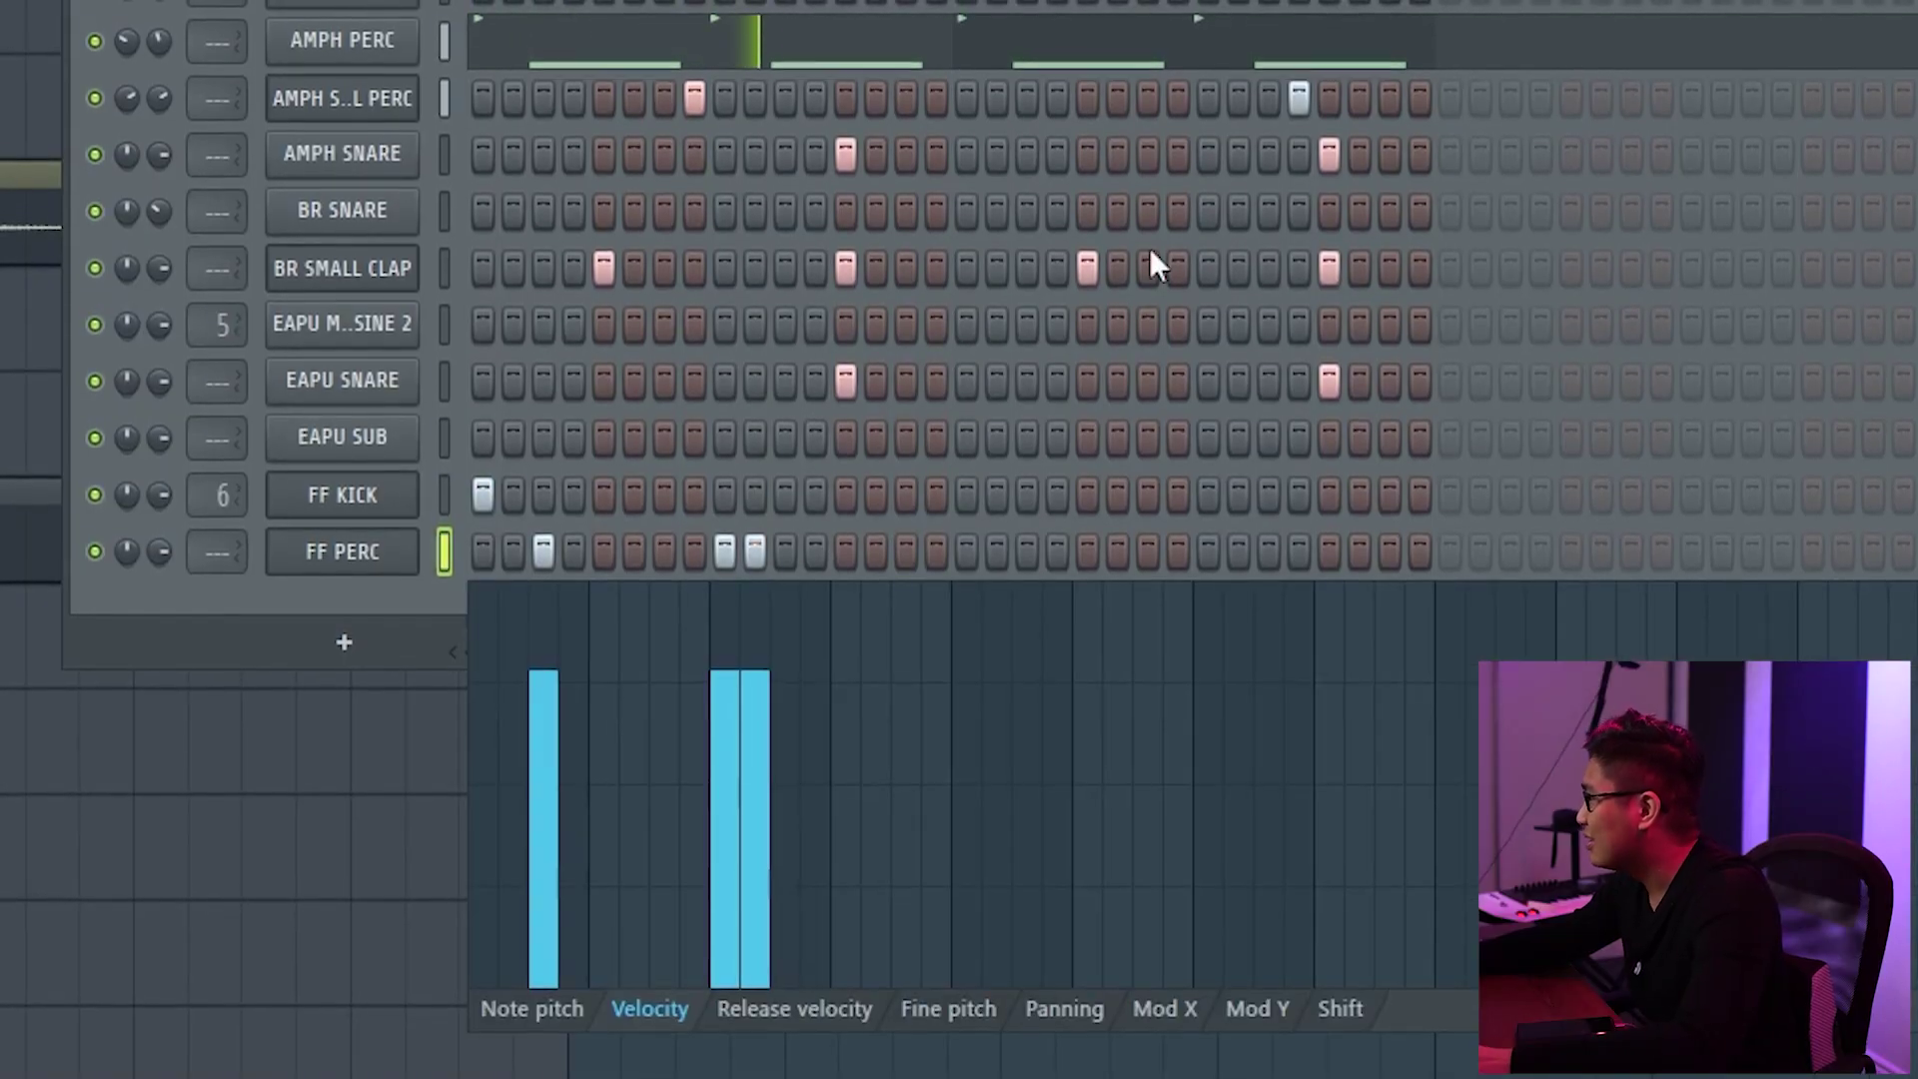
pyautogui.click(755, 814)
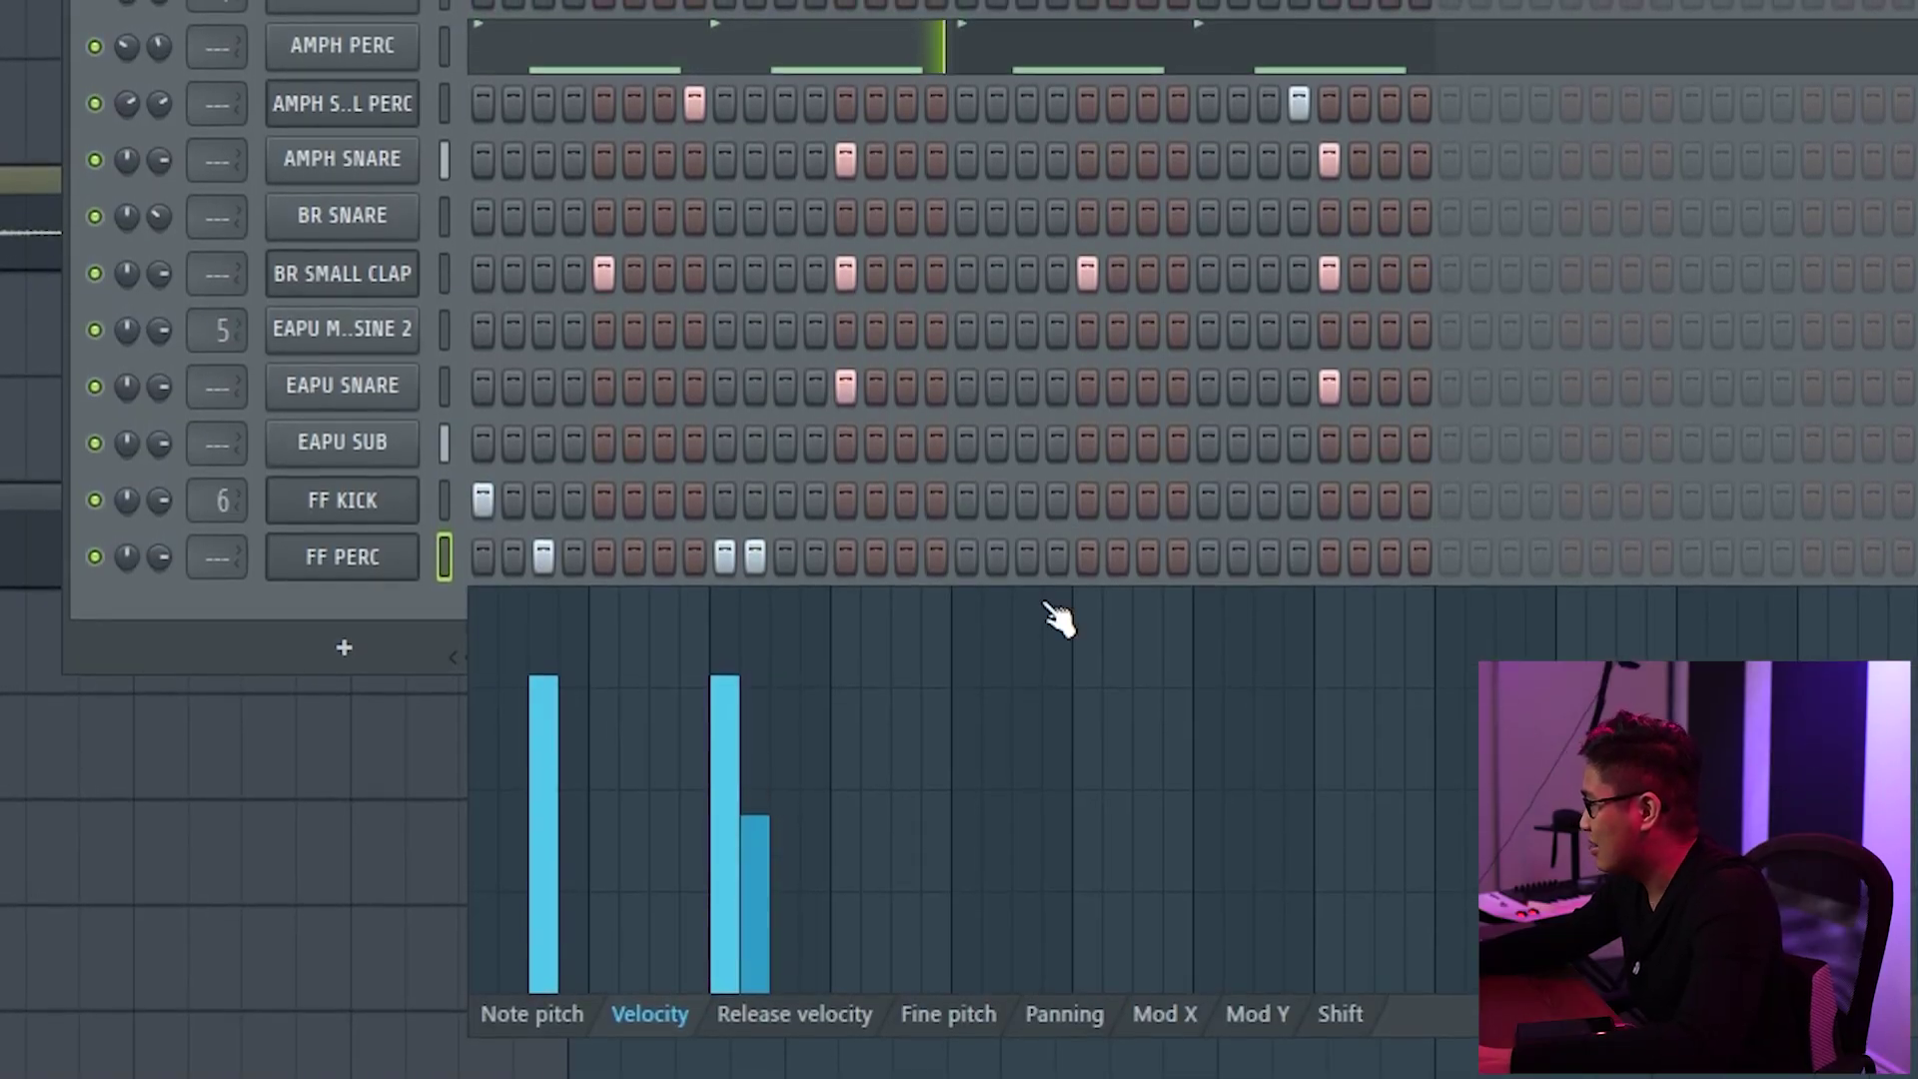
pyautogui.click(1027, 562)
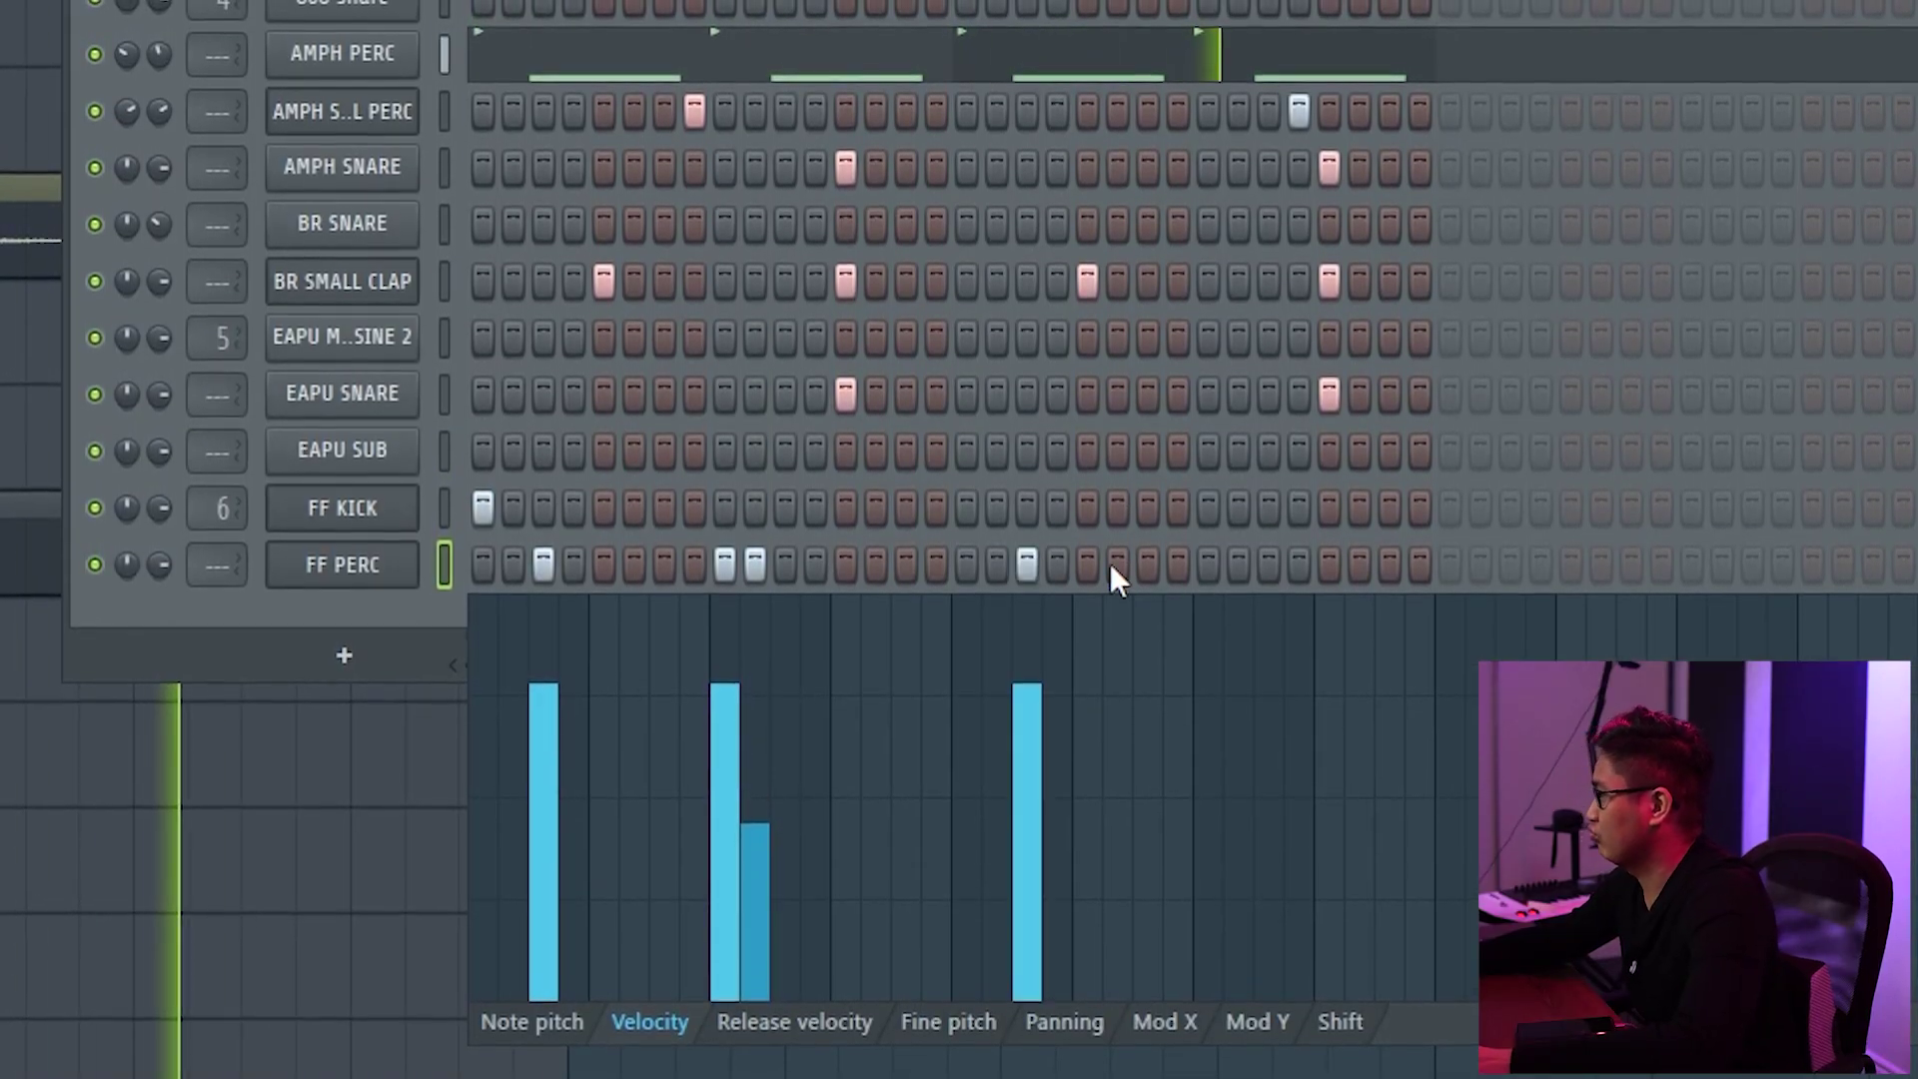
pyautogui.click(1208, 562)
pyautogui.click(1237, 562)
pyautogui.click(1238, 801)
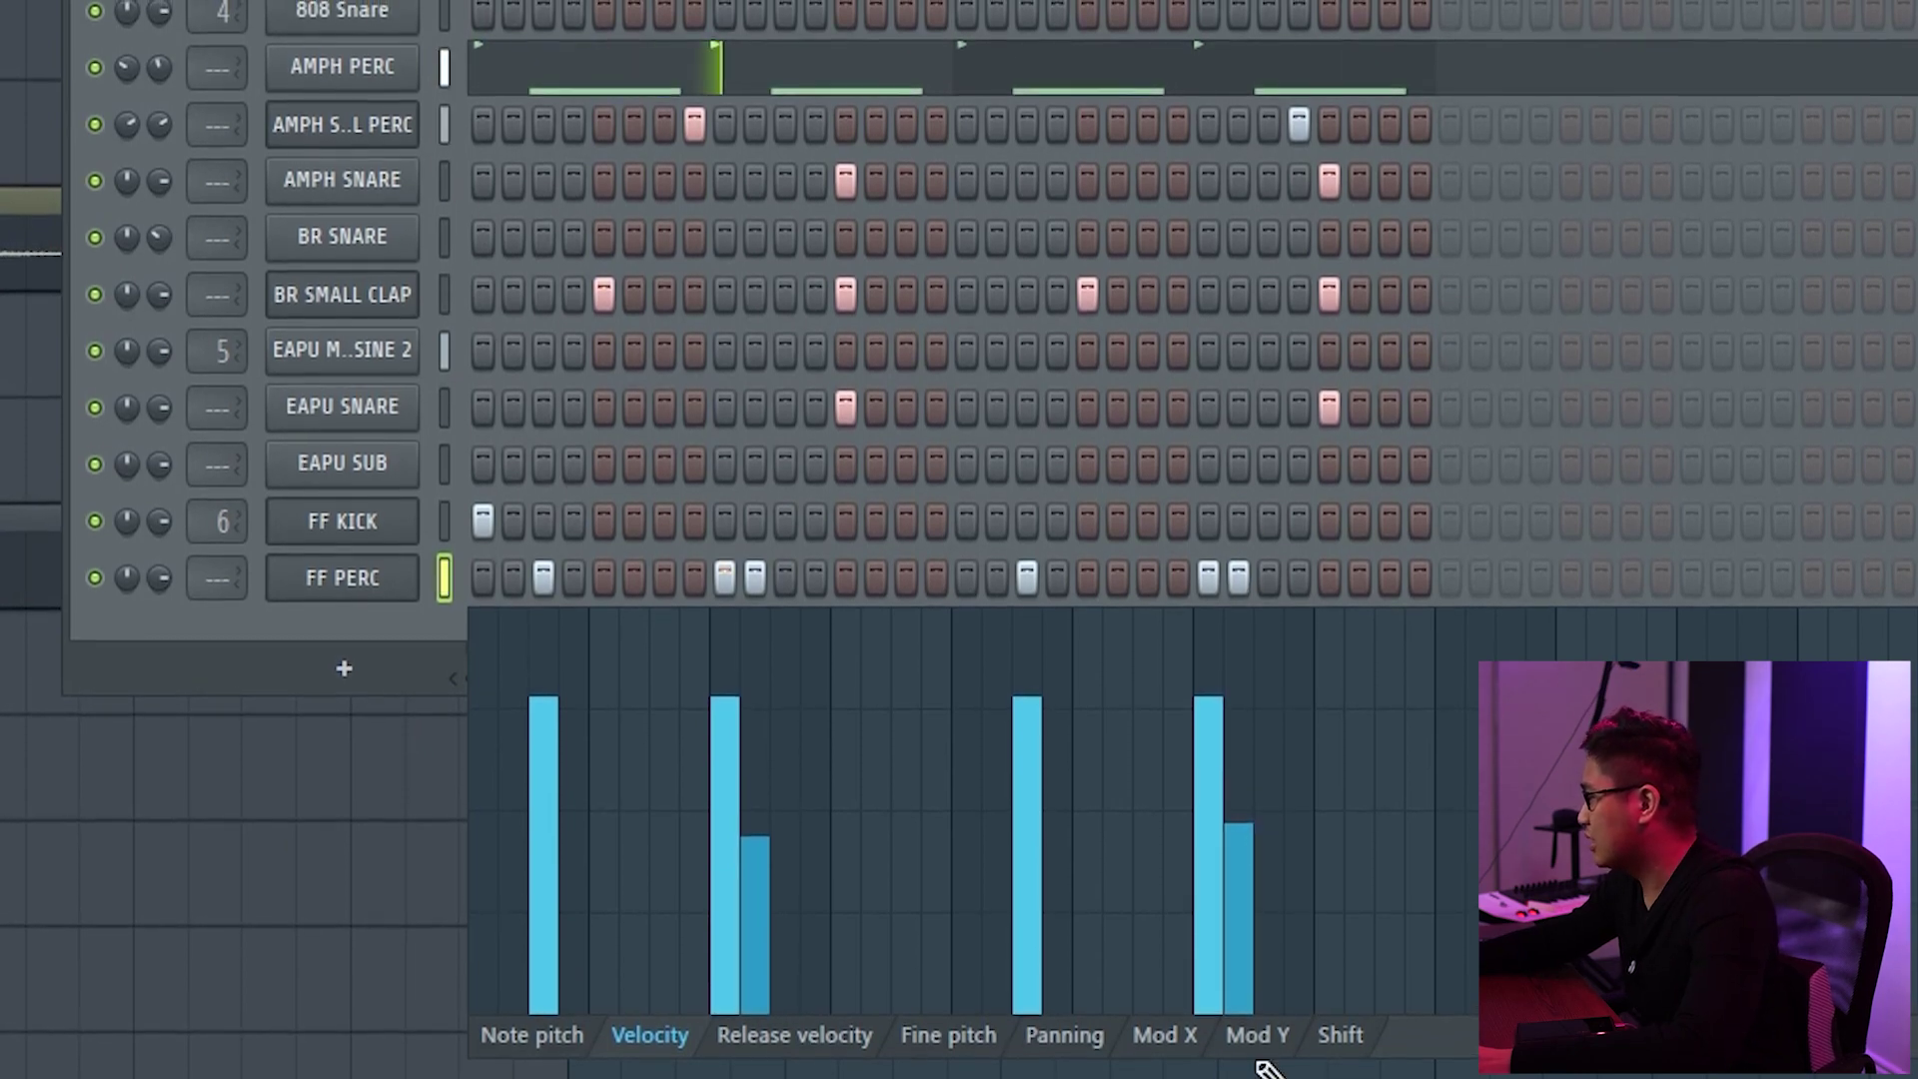
# Pan the FF PERC hits on steps 9, 19 and 25 to the right and those on steps 3, 10 and 26 to the left.
pyautogui.click(1064, 1029)
pyautogui.click(725, 708)
pyautogui.click(755, 904)
pyautogui.click(1027, 717)
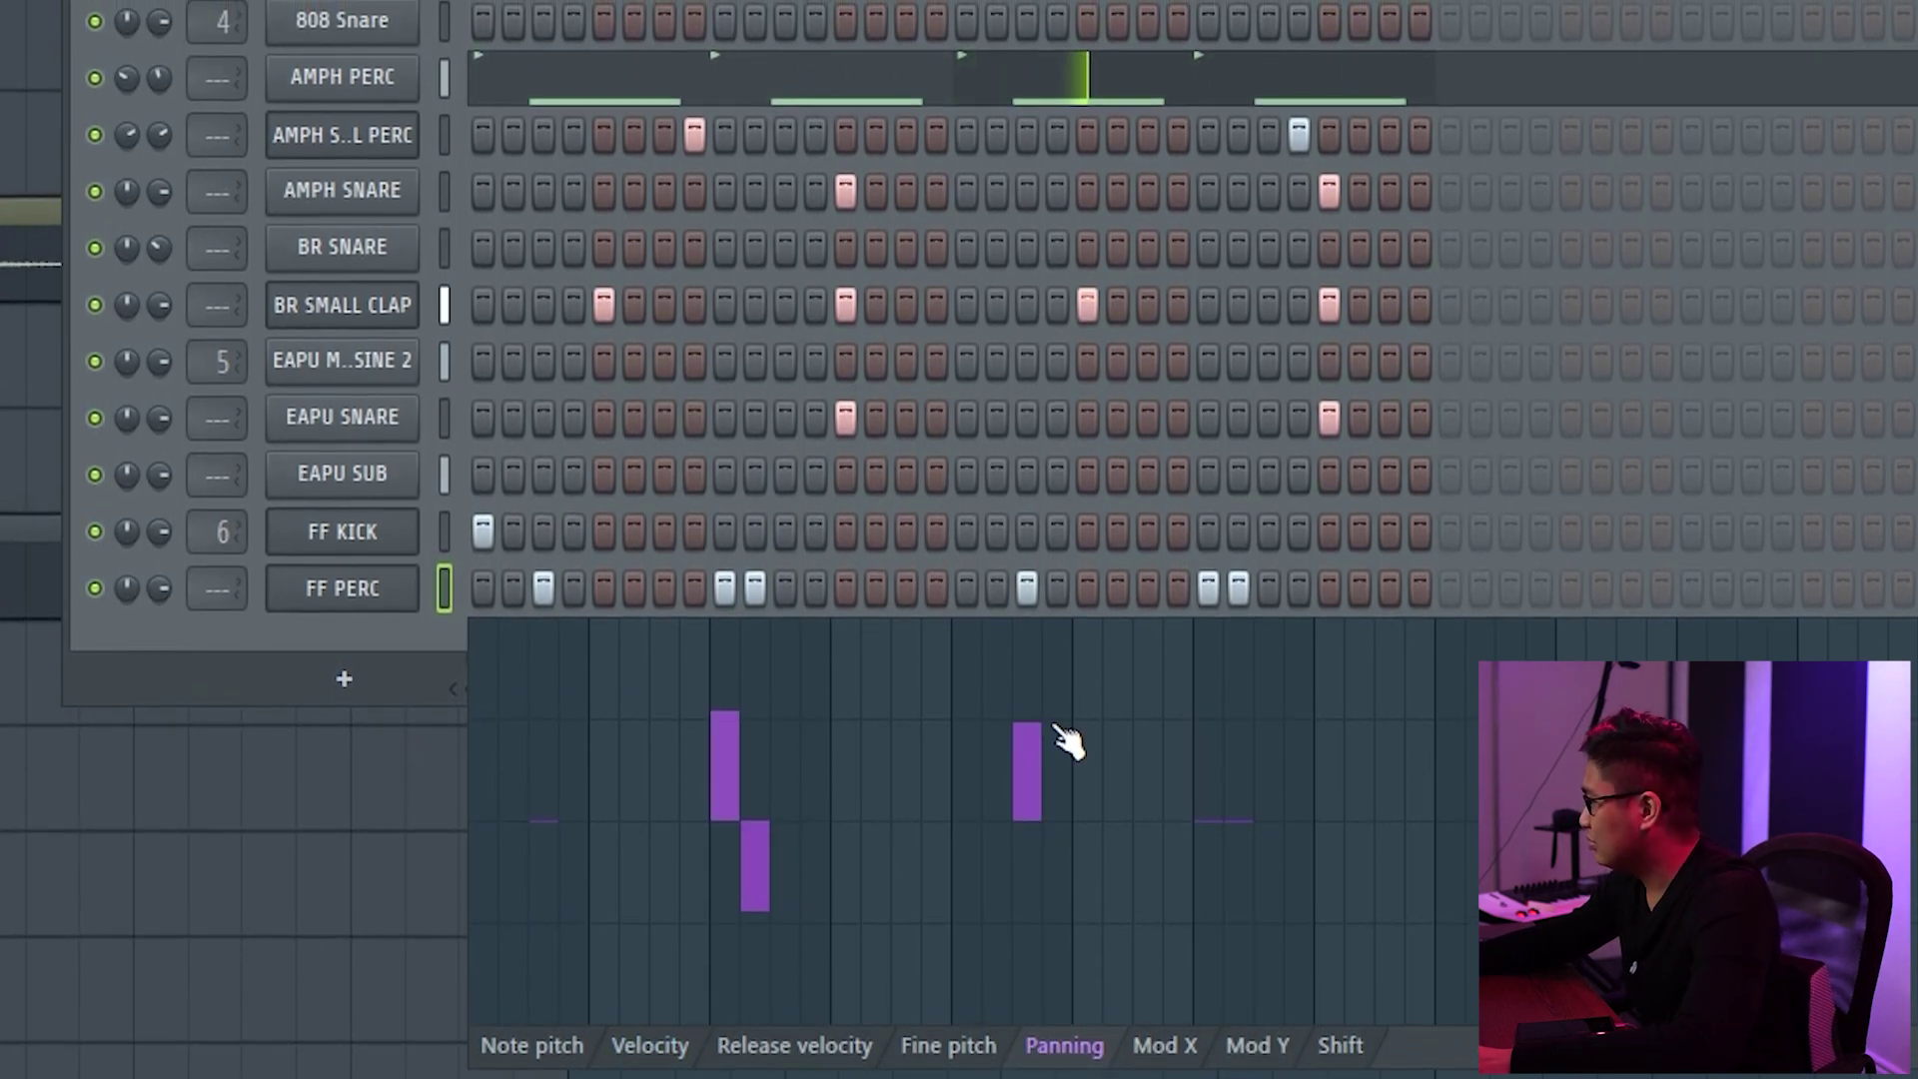
pyautogui.click(1238, 939)
pyautogui.click(1208, 694)
pyautogui.click(544, 909)
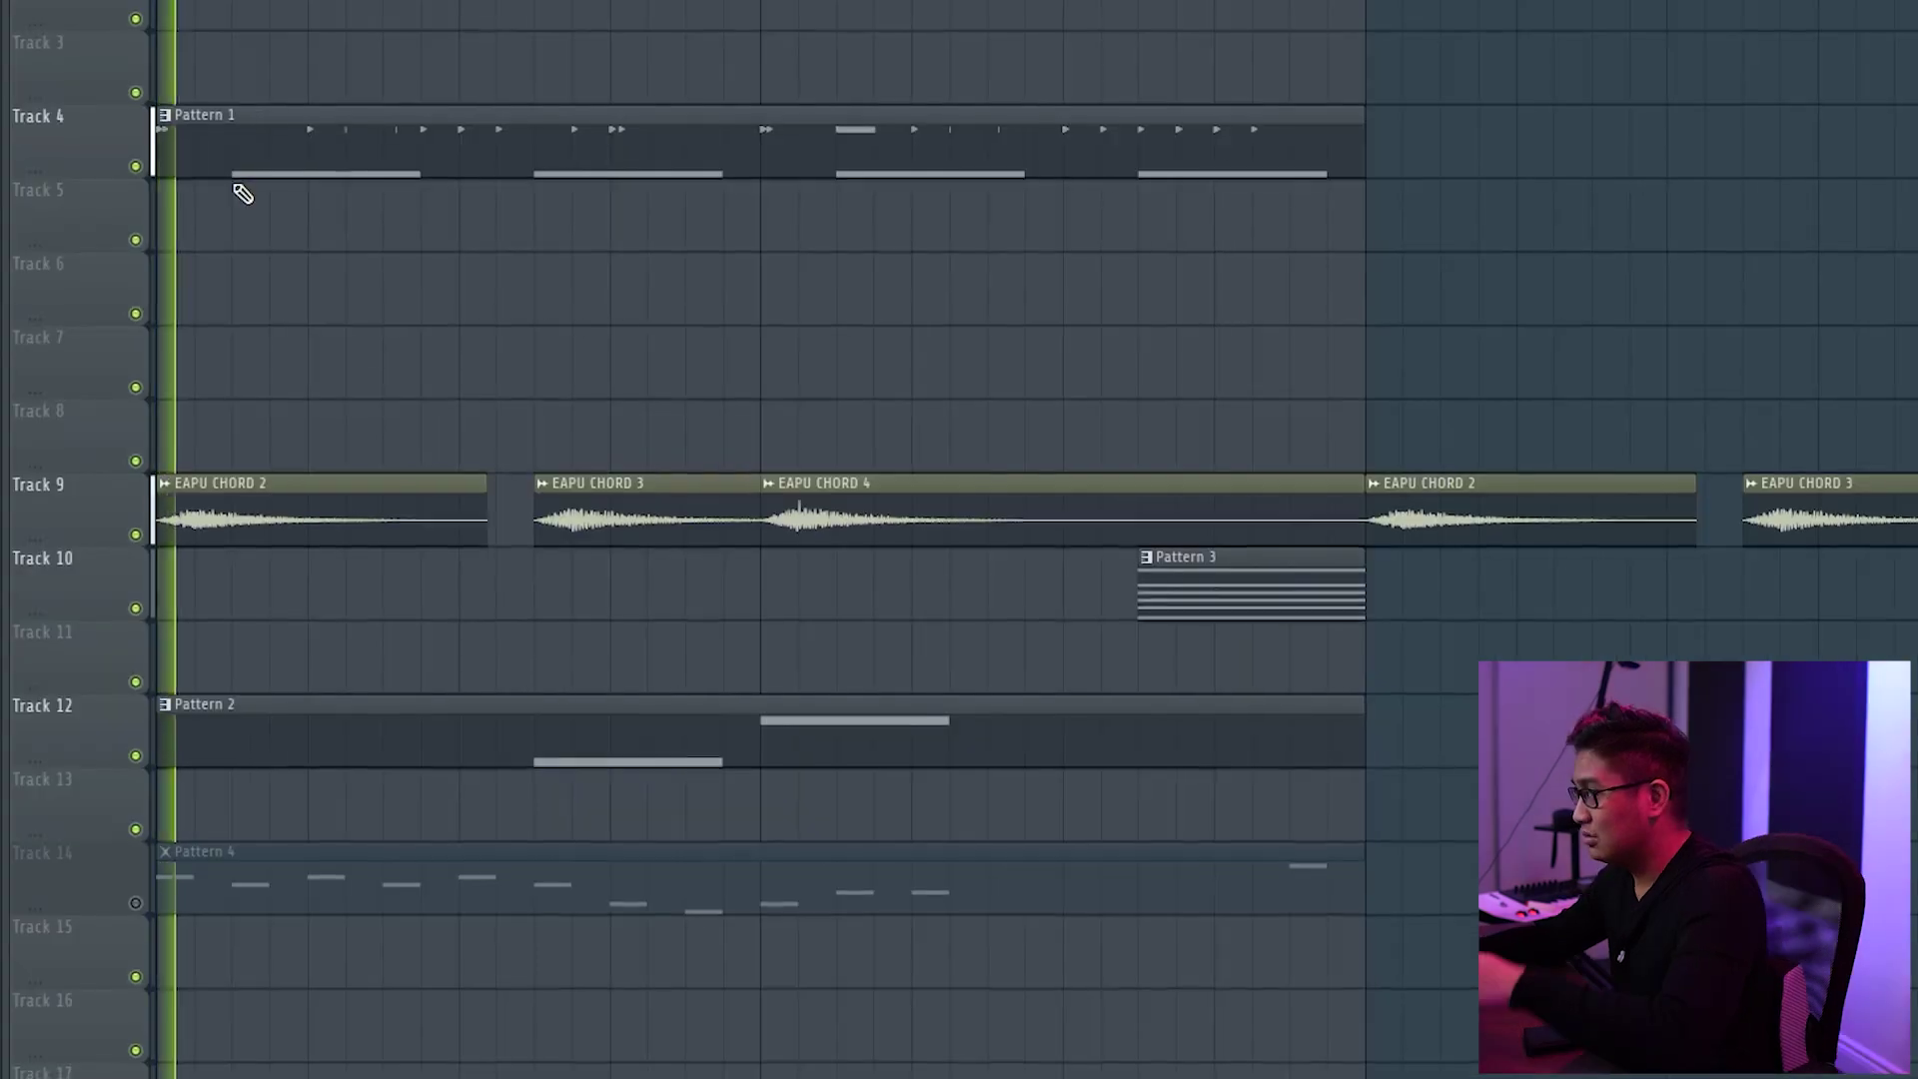
# Shift a FabFilter Pro-Q 3 band on the EAPU CHORD 2 mixer track to a higher frequency and return to the playlist.
pyautogui.press('F6')
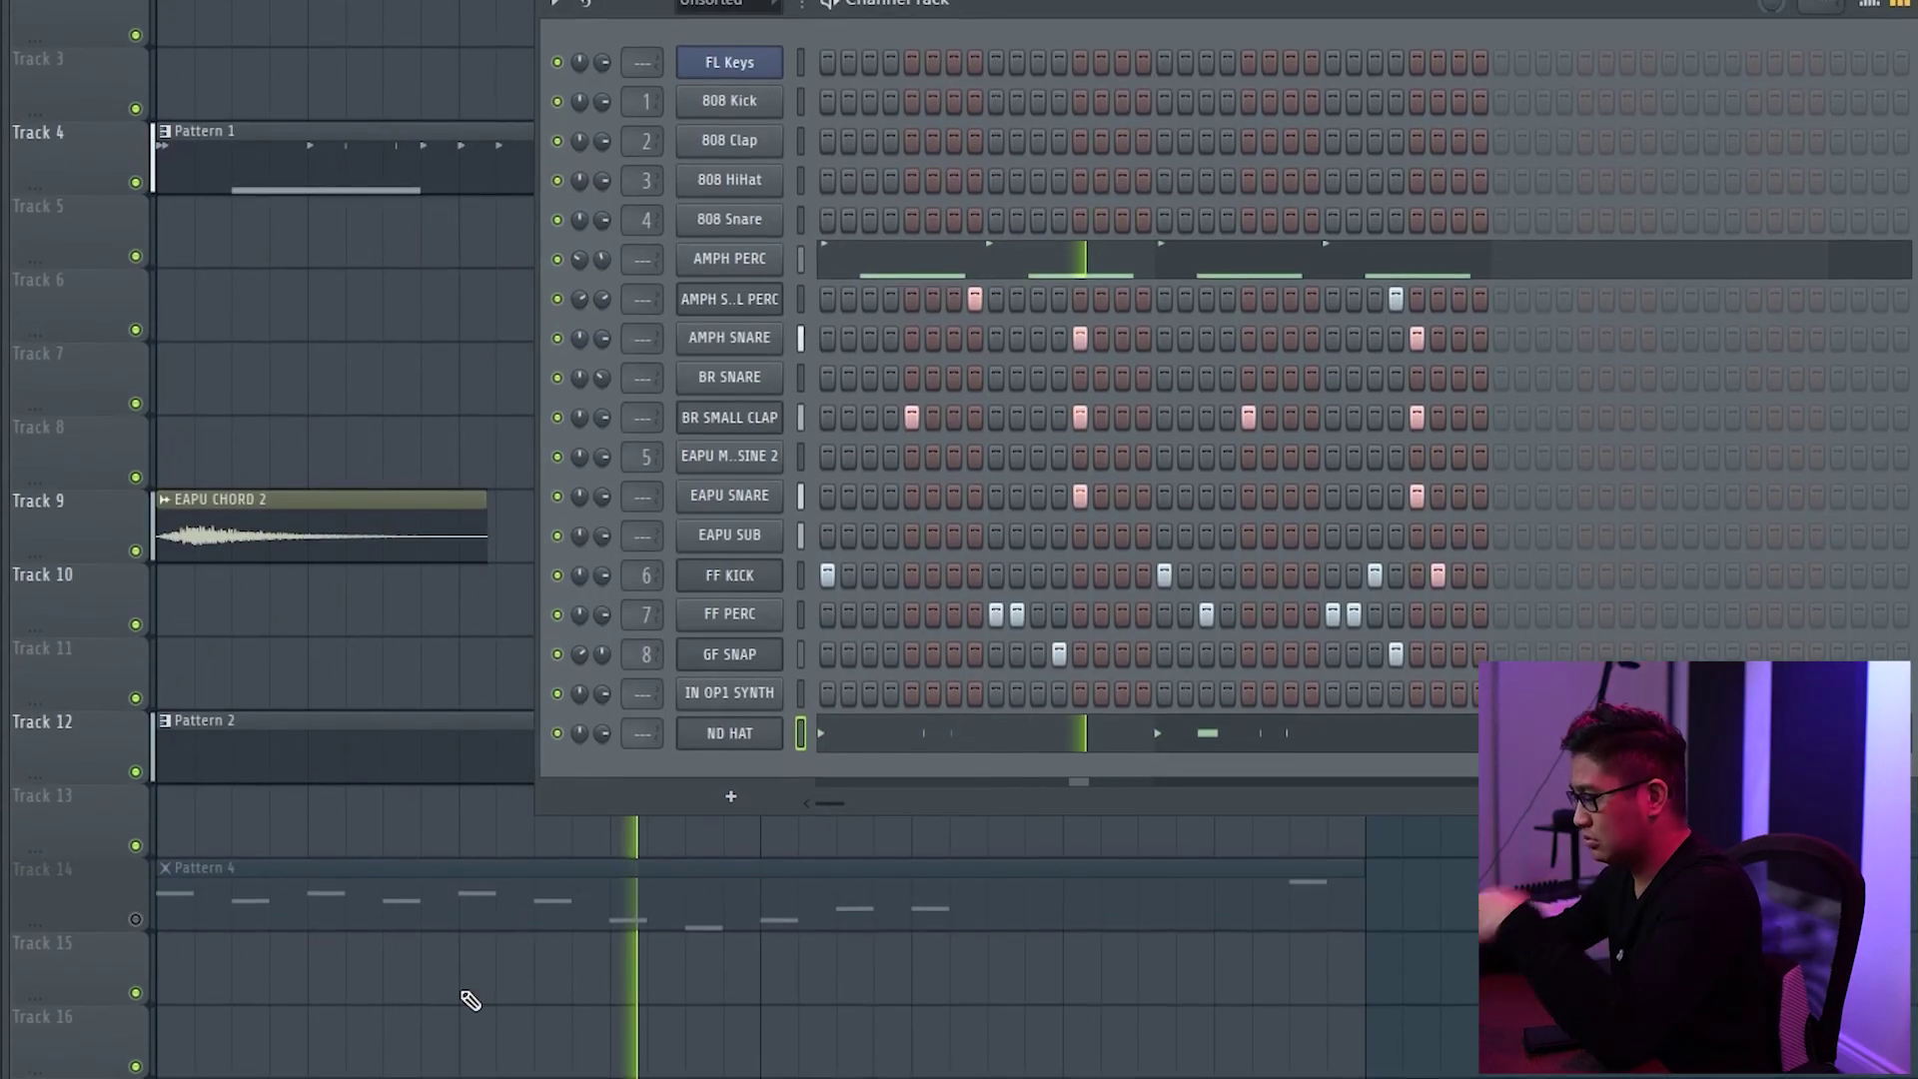
pyautogui.press('F9')
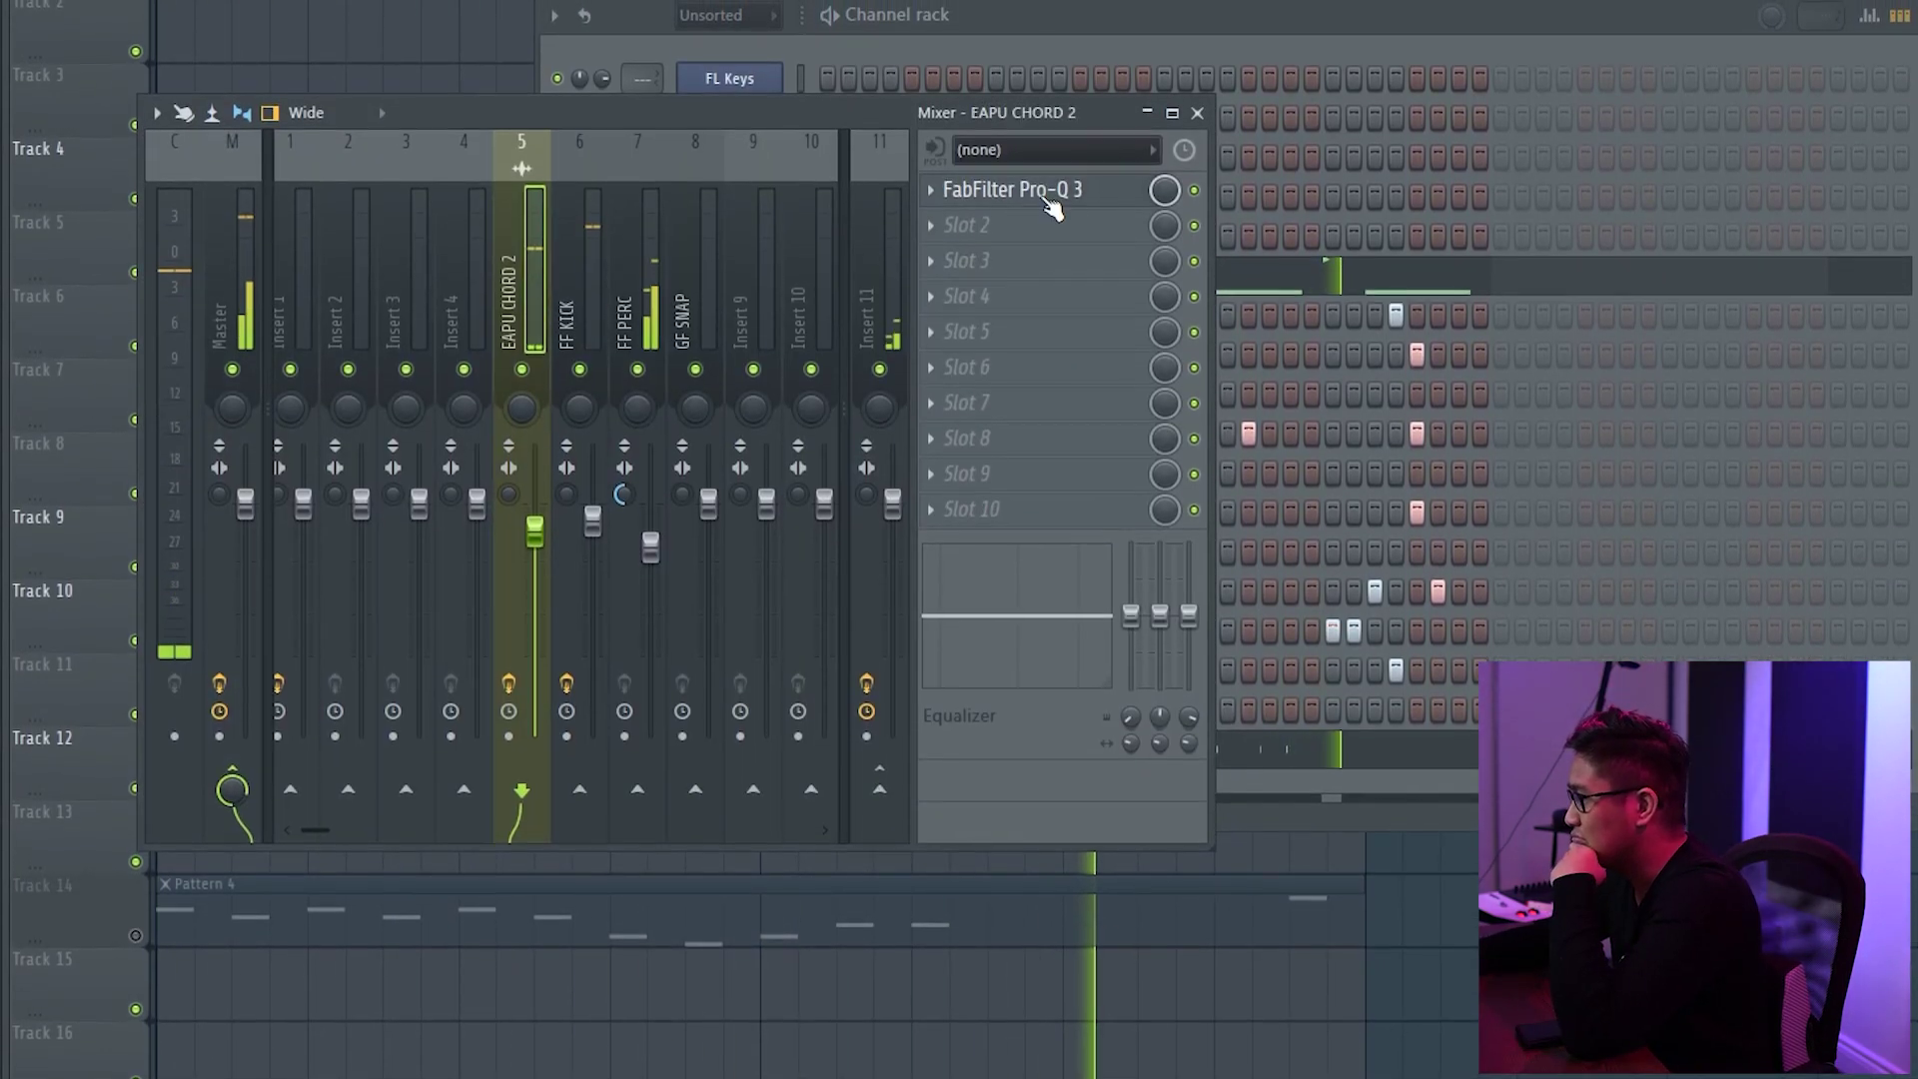
pyautogui.click(964, 181)
pyautogui.moveTo(384, 375); pyautogui.dragTo(439, 370)
pyautogui.press('F5')
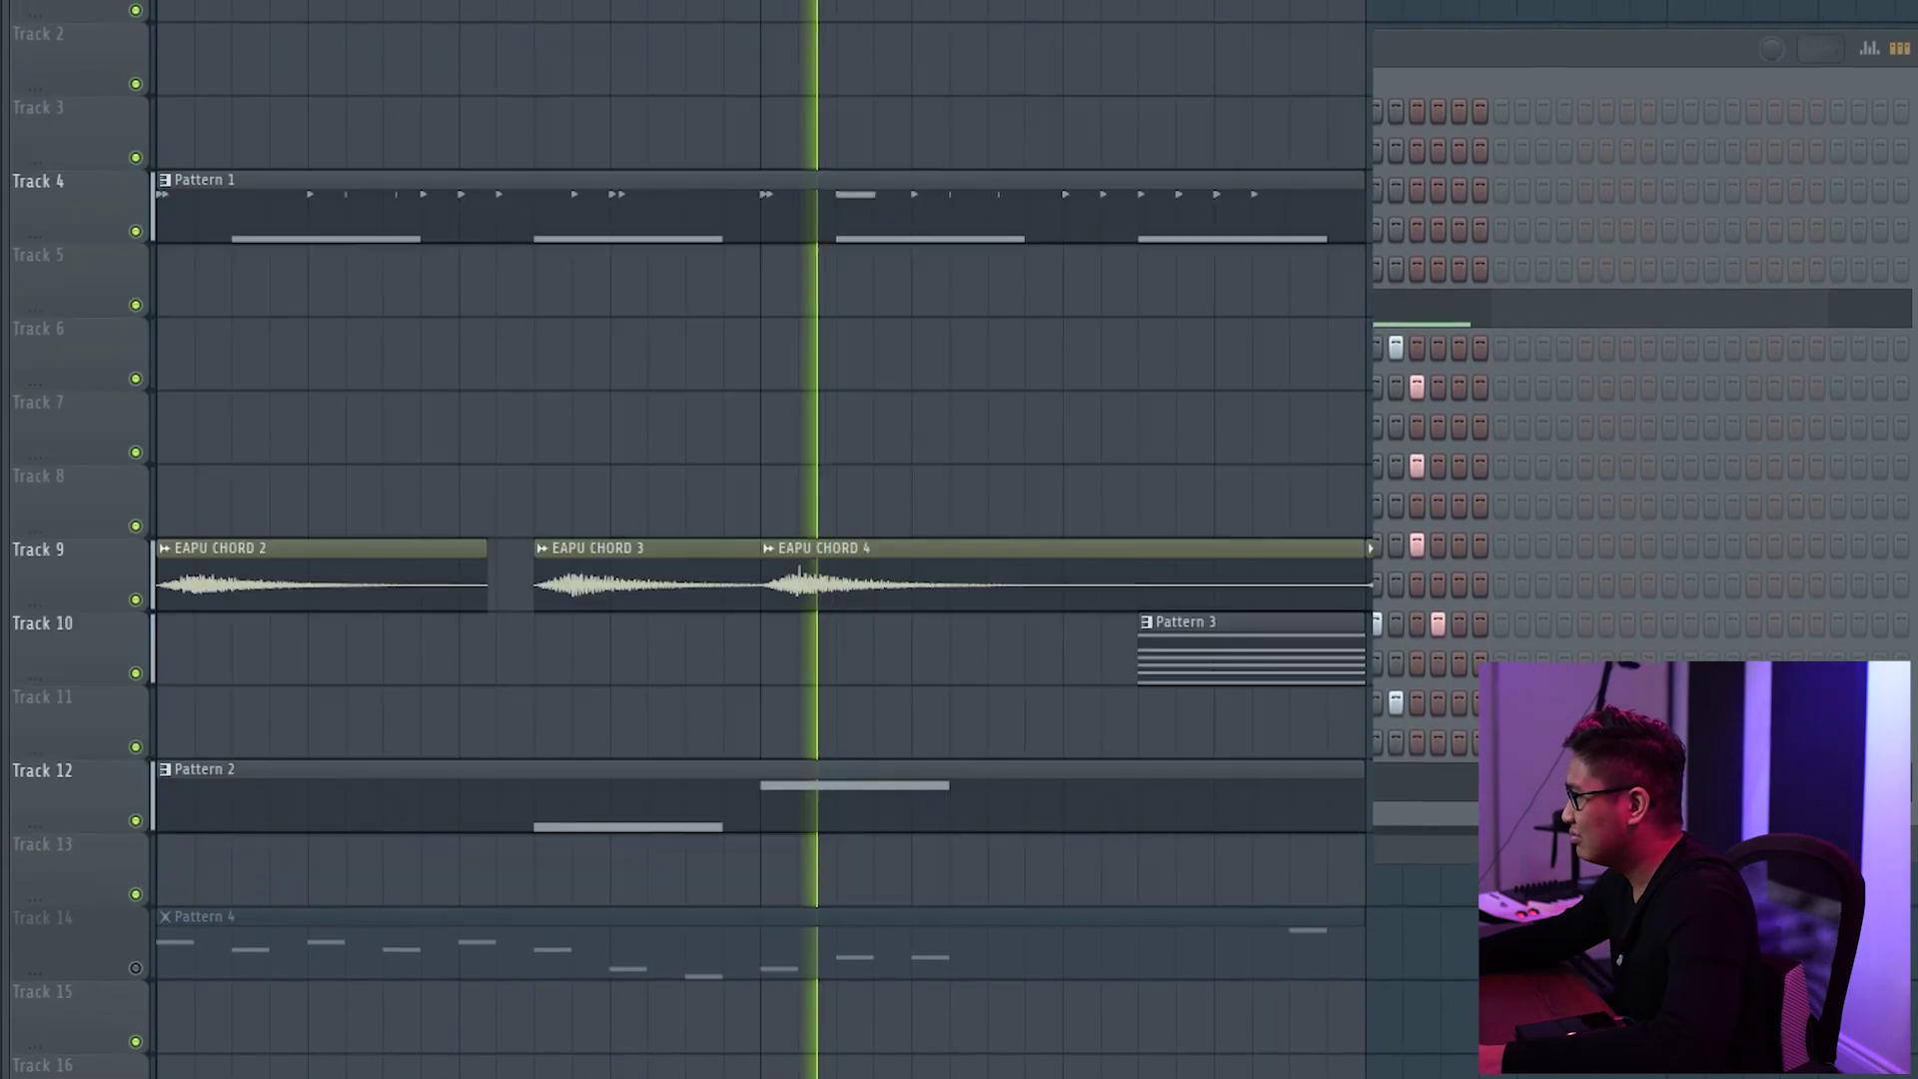
pyautogui.press('space')
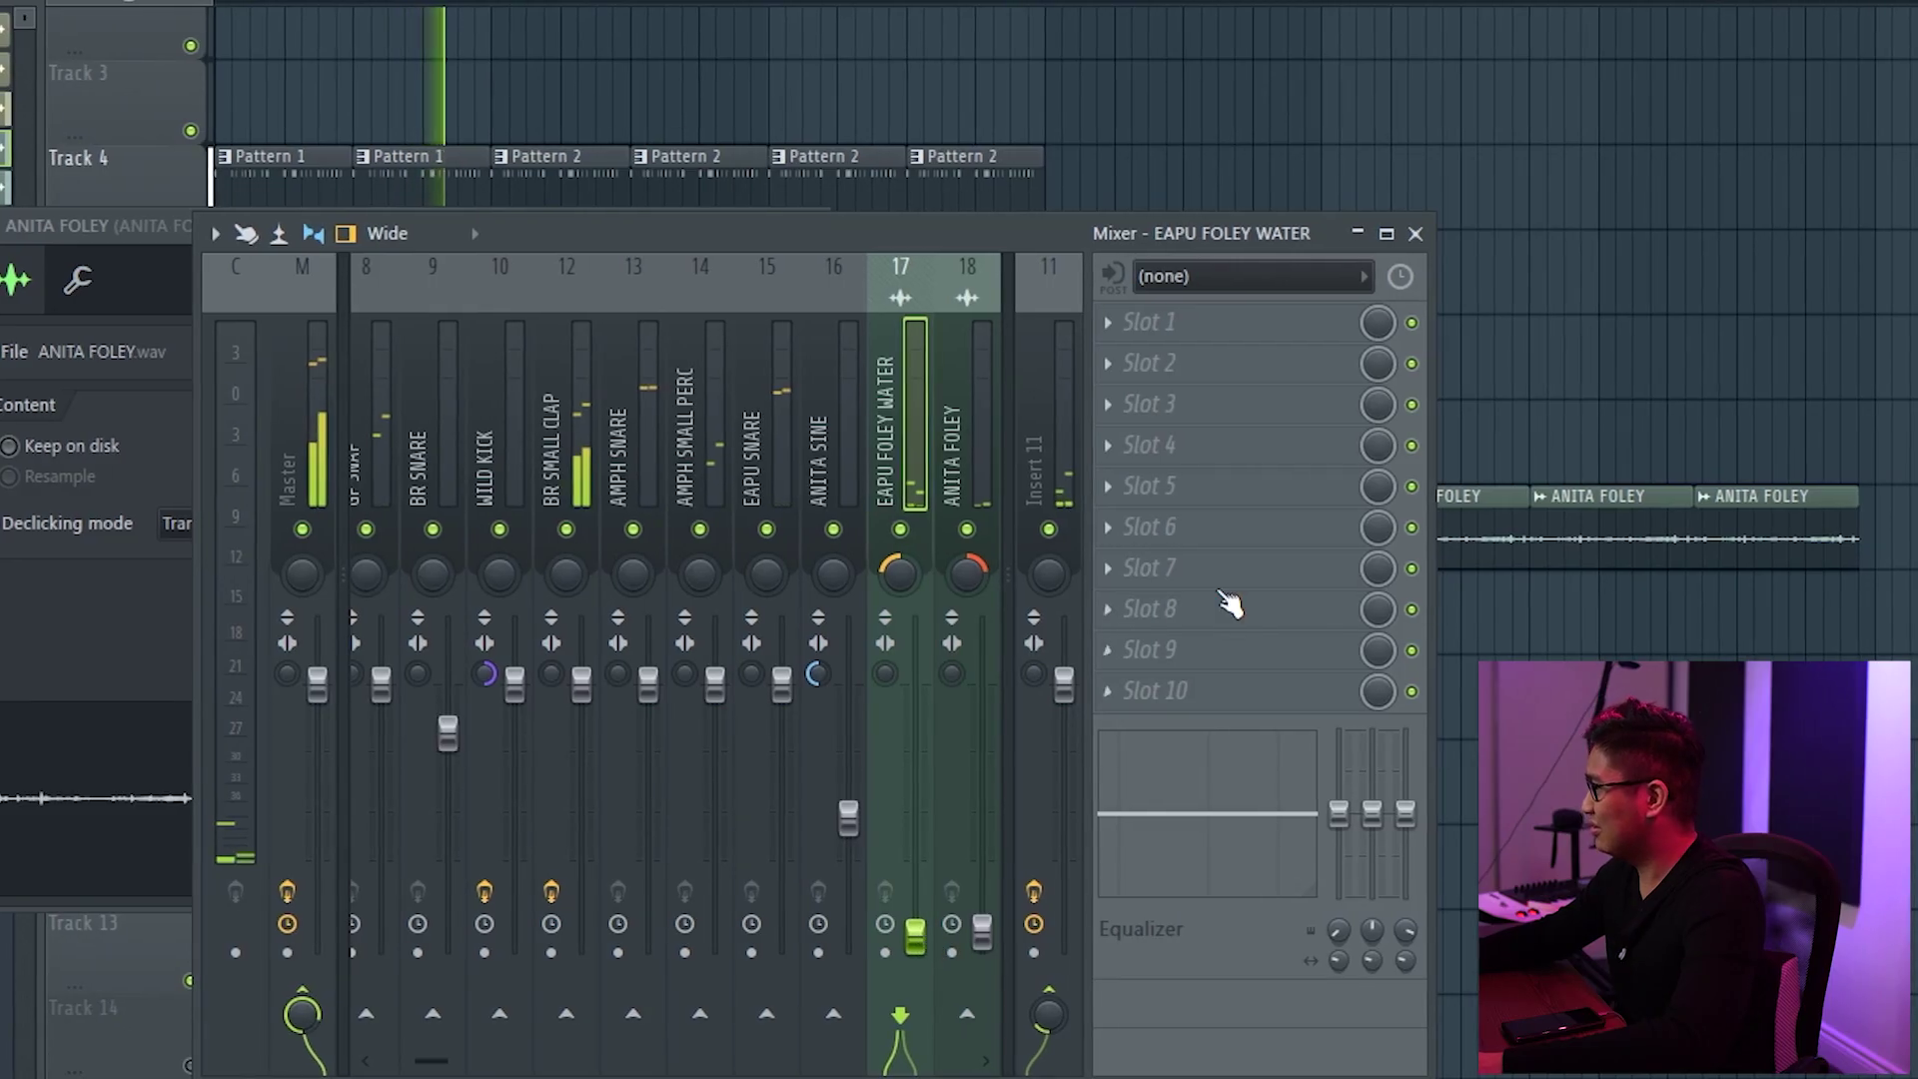
# Slice the foley clips on tracks 7 and 8 at the end of the last Pattern 2 and delete the excess.
pyautogui.press('F5')
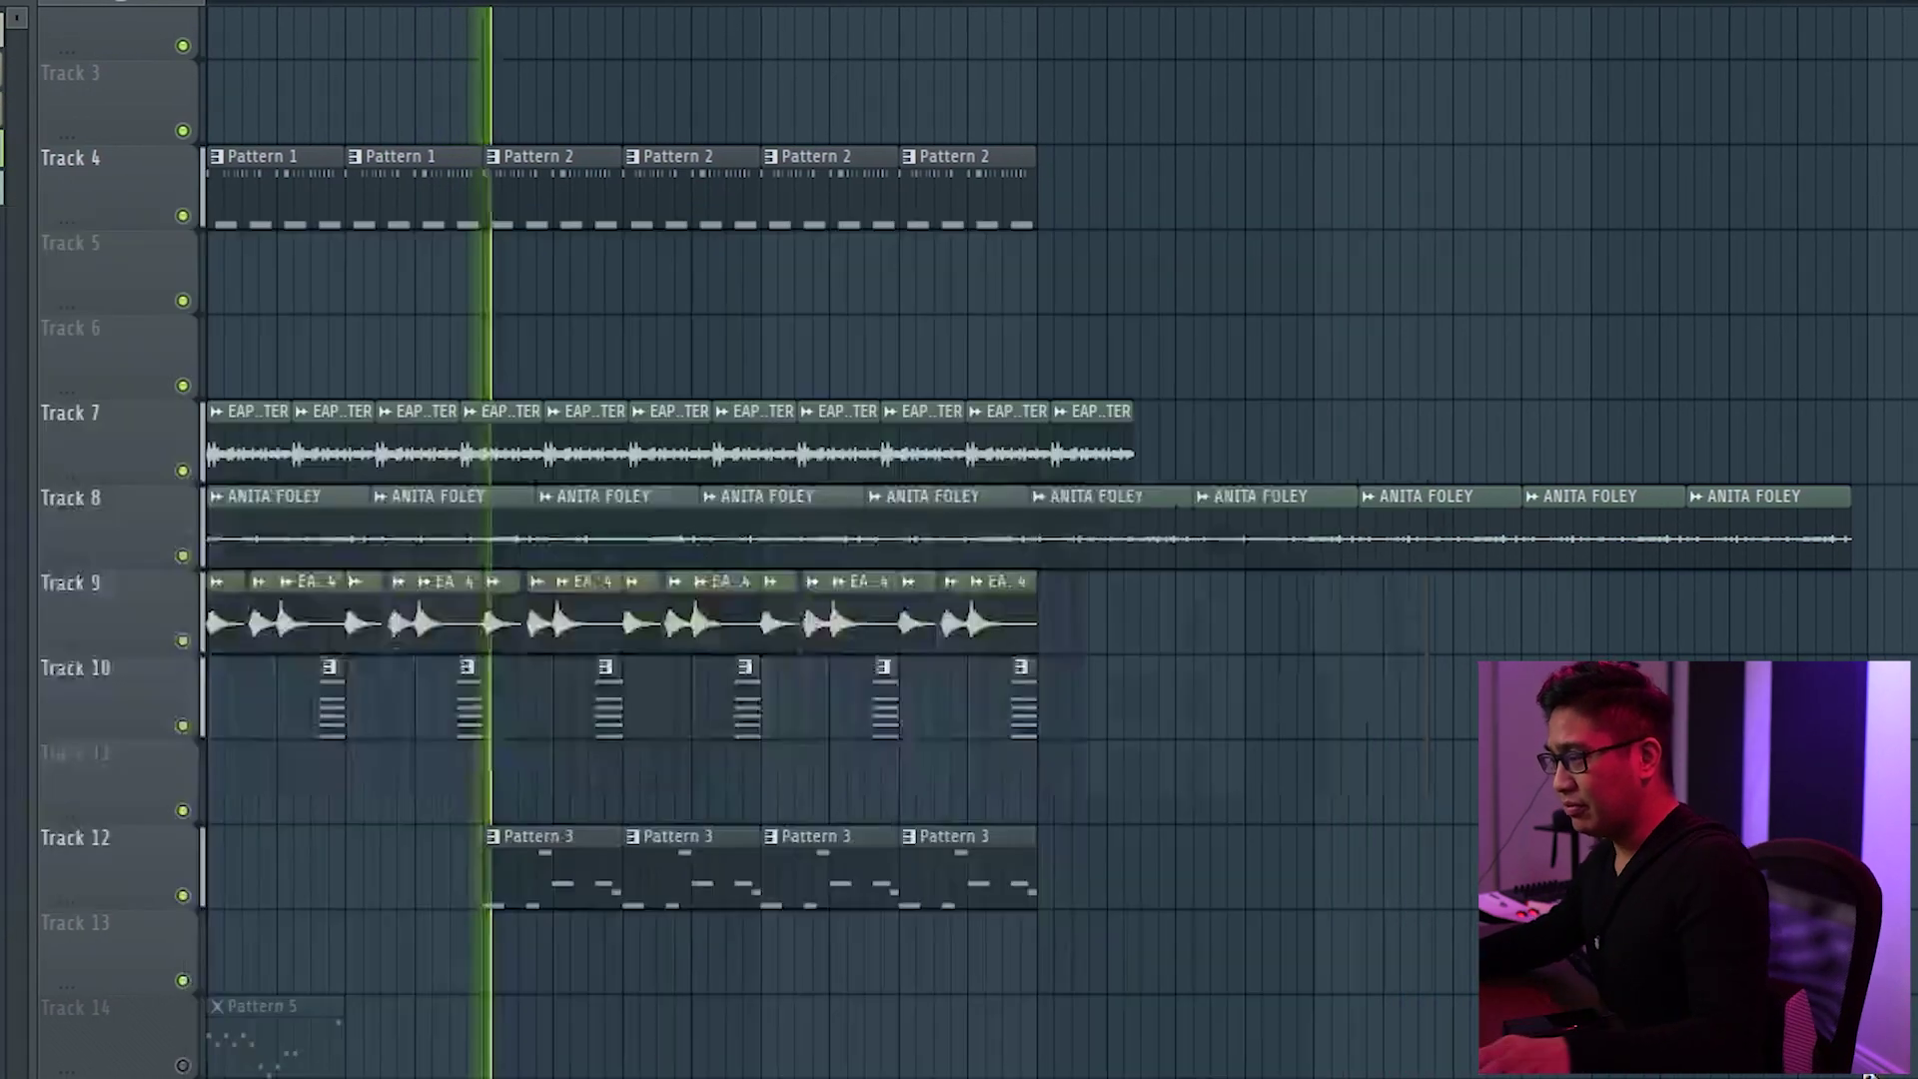
pyautogui.scroll(4, 787, 262)
pyautogui.scroll(-5, 787, 261)
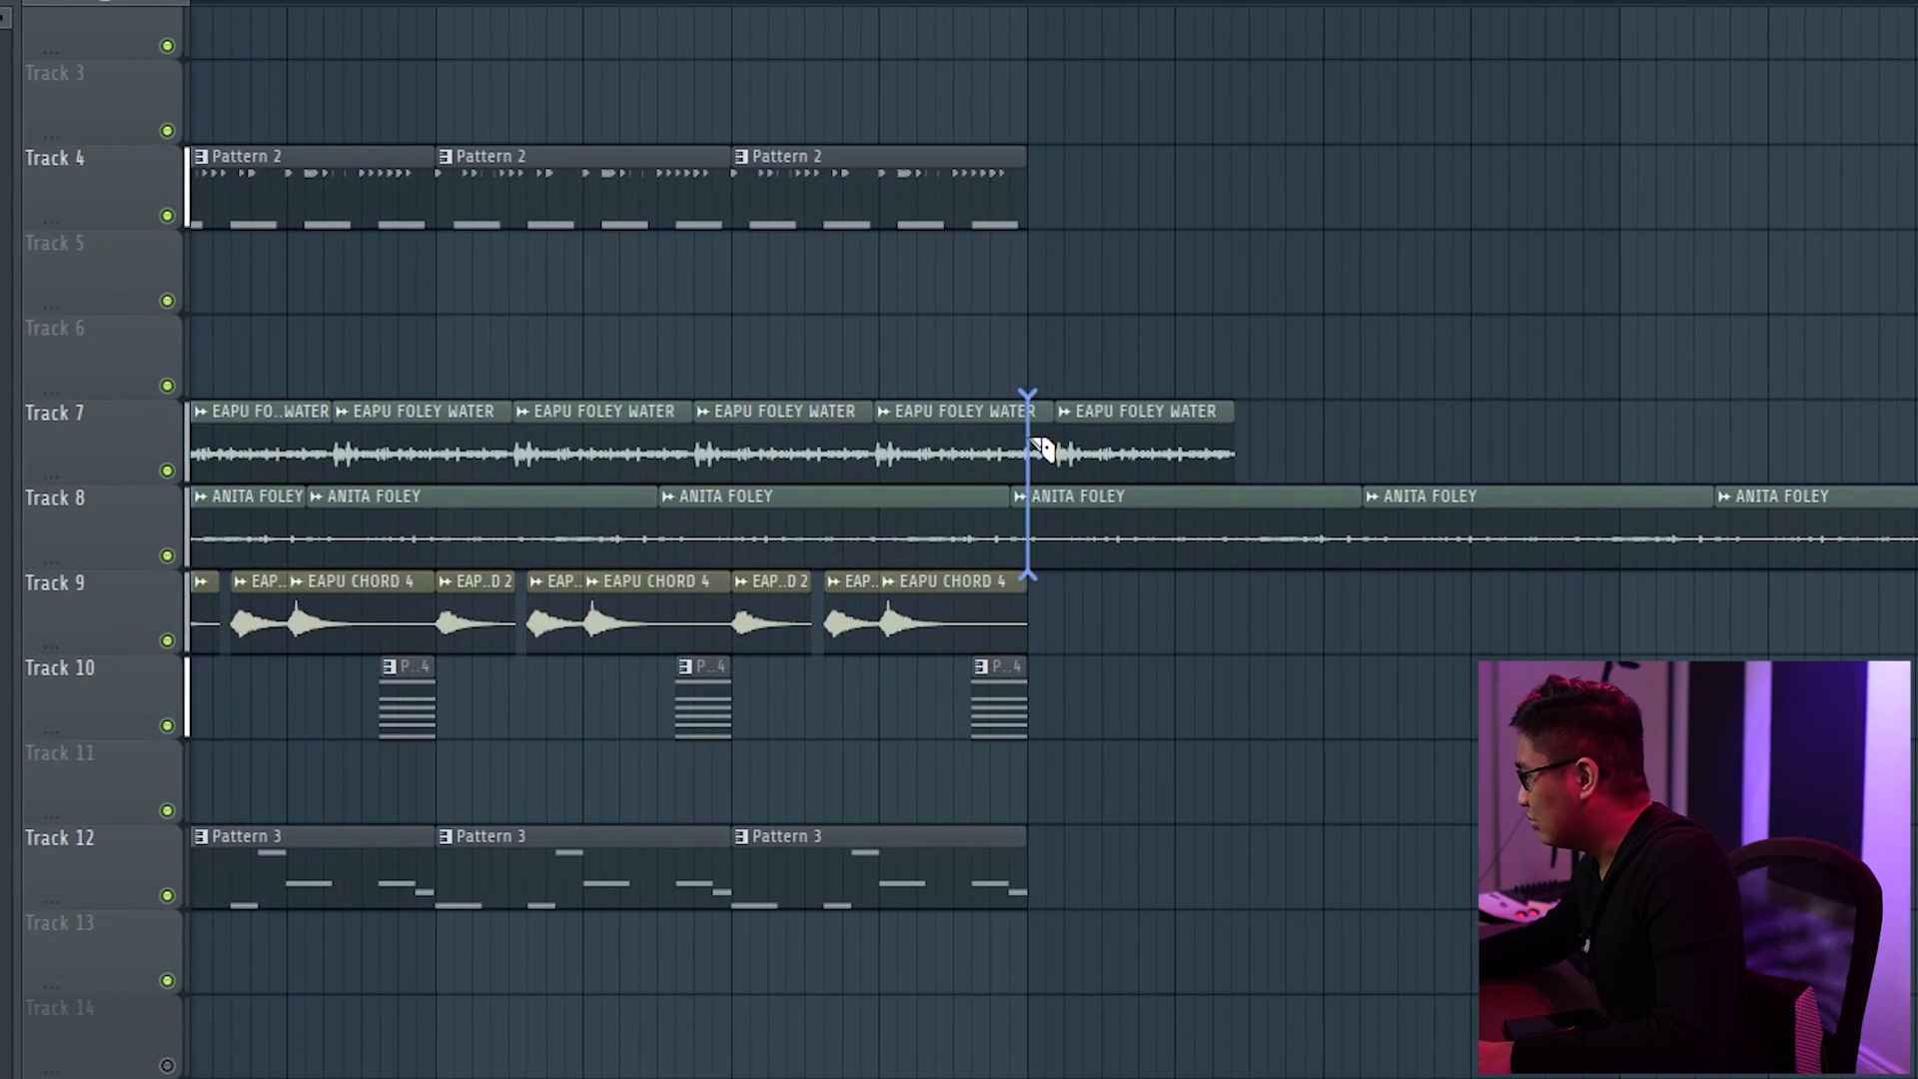
pyautogui.moveTo(1031, 441); pyautogui.dragTo(1033, 441)
pyautogui.scroll(-4, 1044, 450)
pyautogui.moveTo(1816, 632); pyautogui.dragTo(1002, 408)
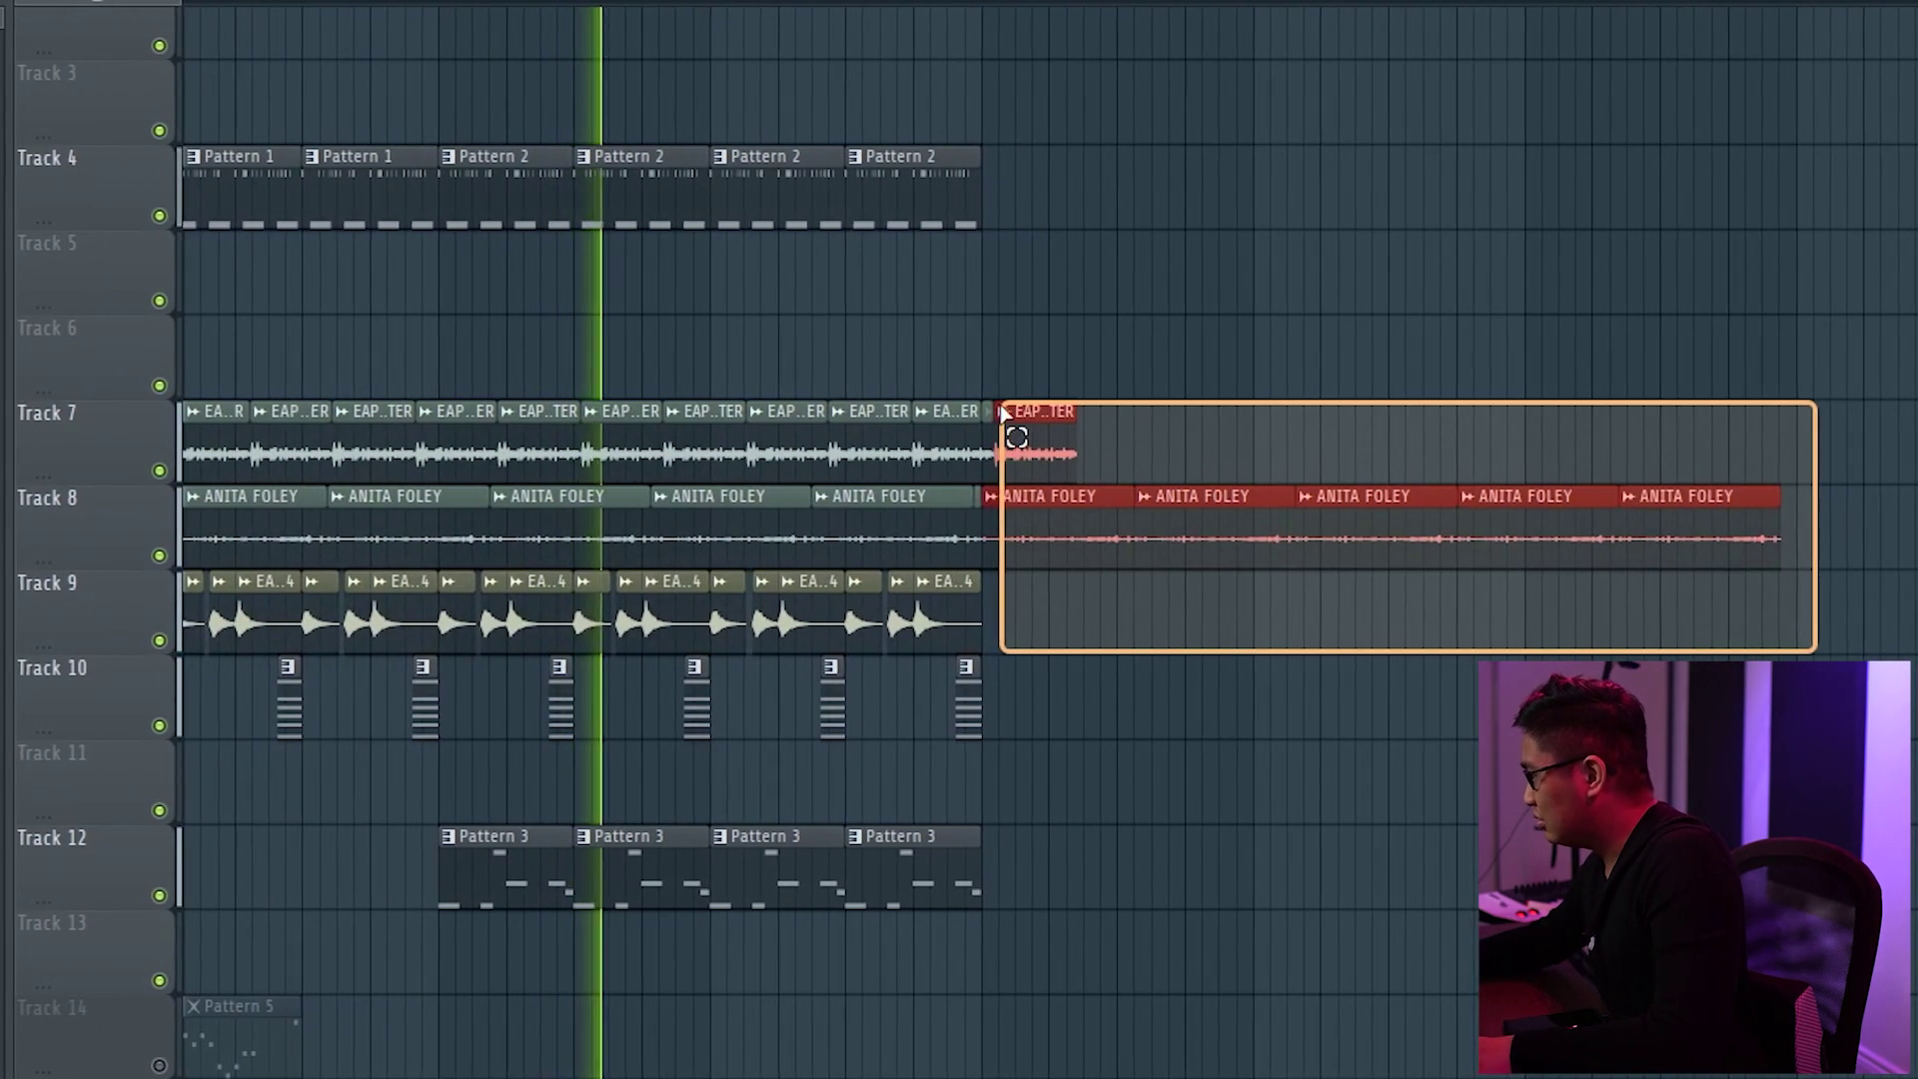
pyautogui.press('Delete')
pyautogui.press('F6')
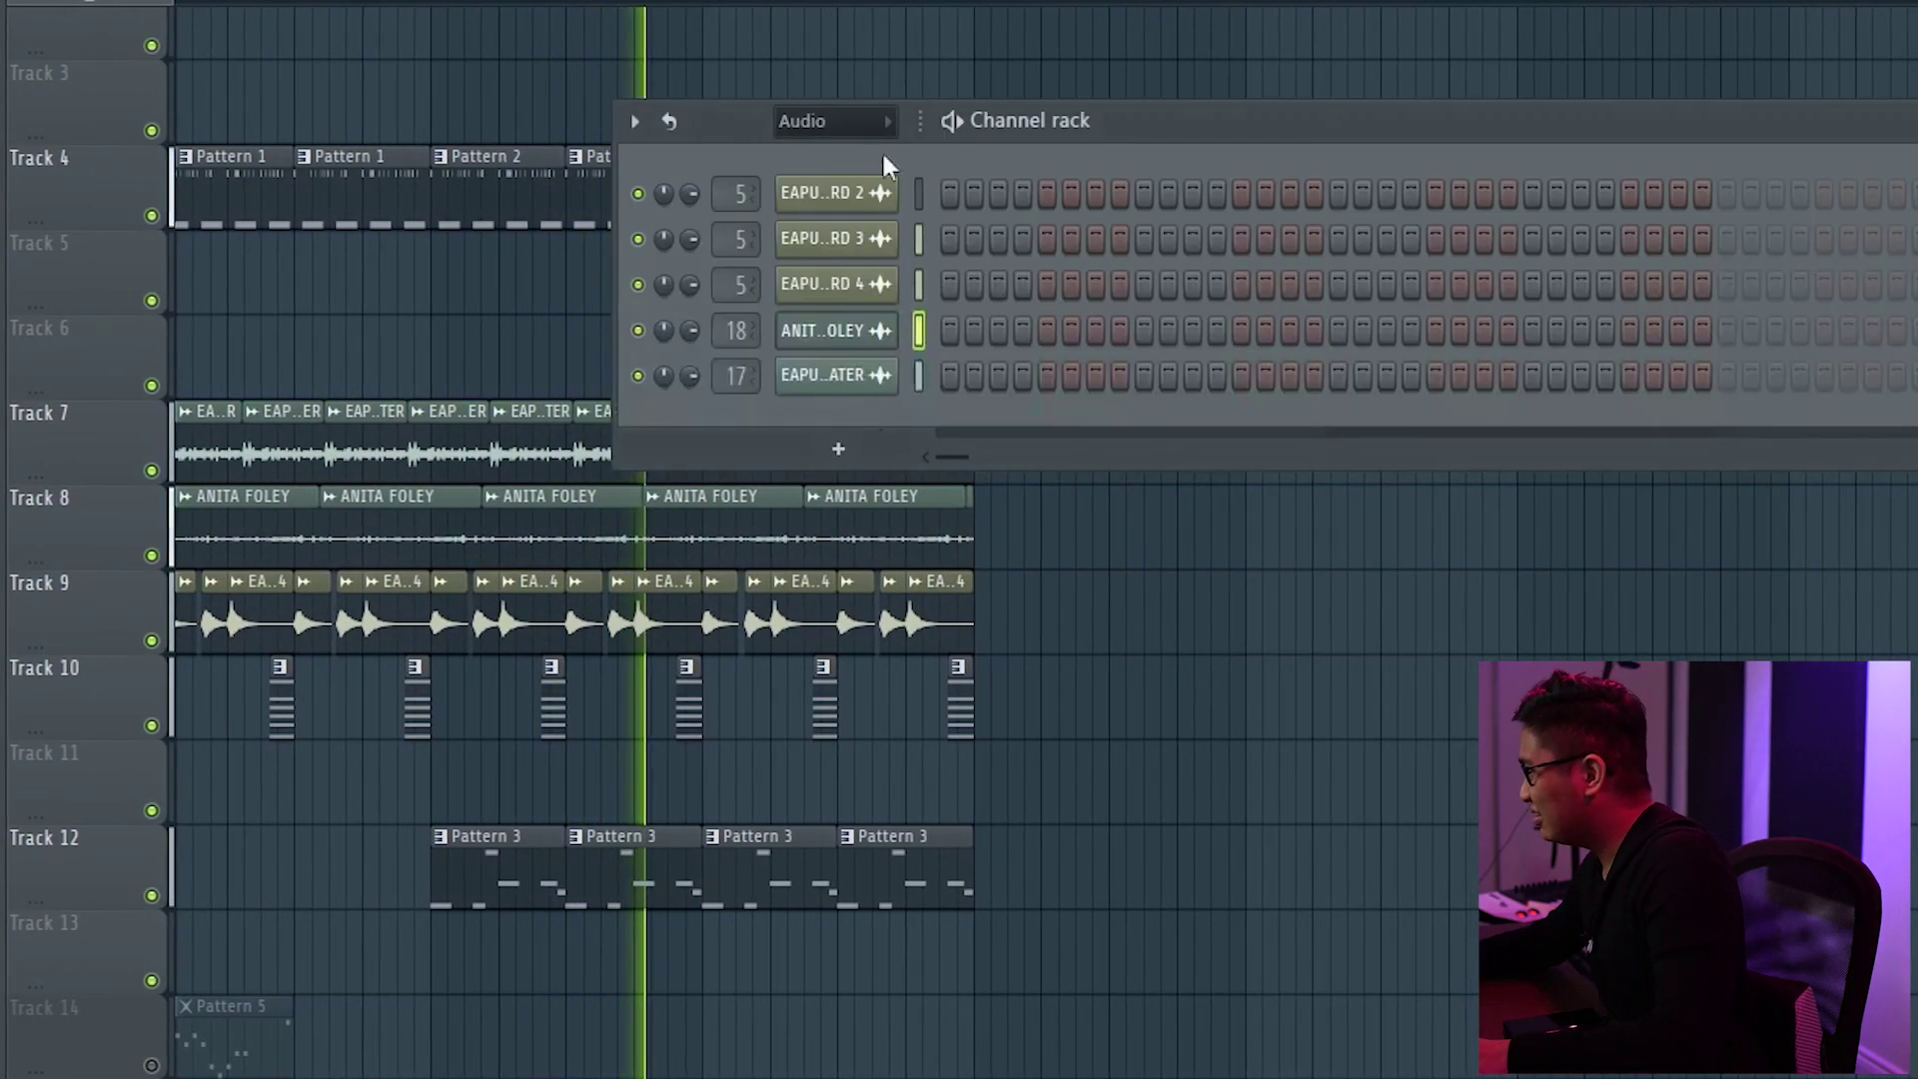
pyautogui.press('F6')
pyautogui.scroll(4, 545, 374)
pyautogui.scroll(-3, 549, 370)
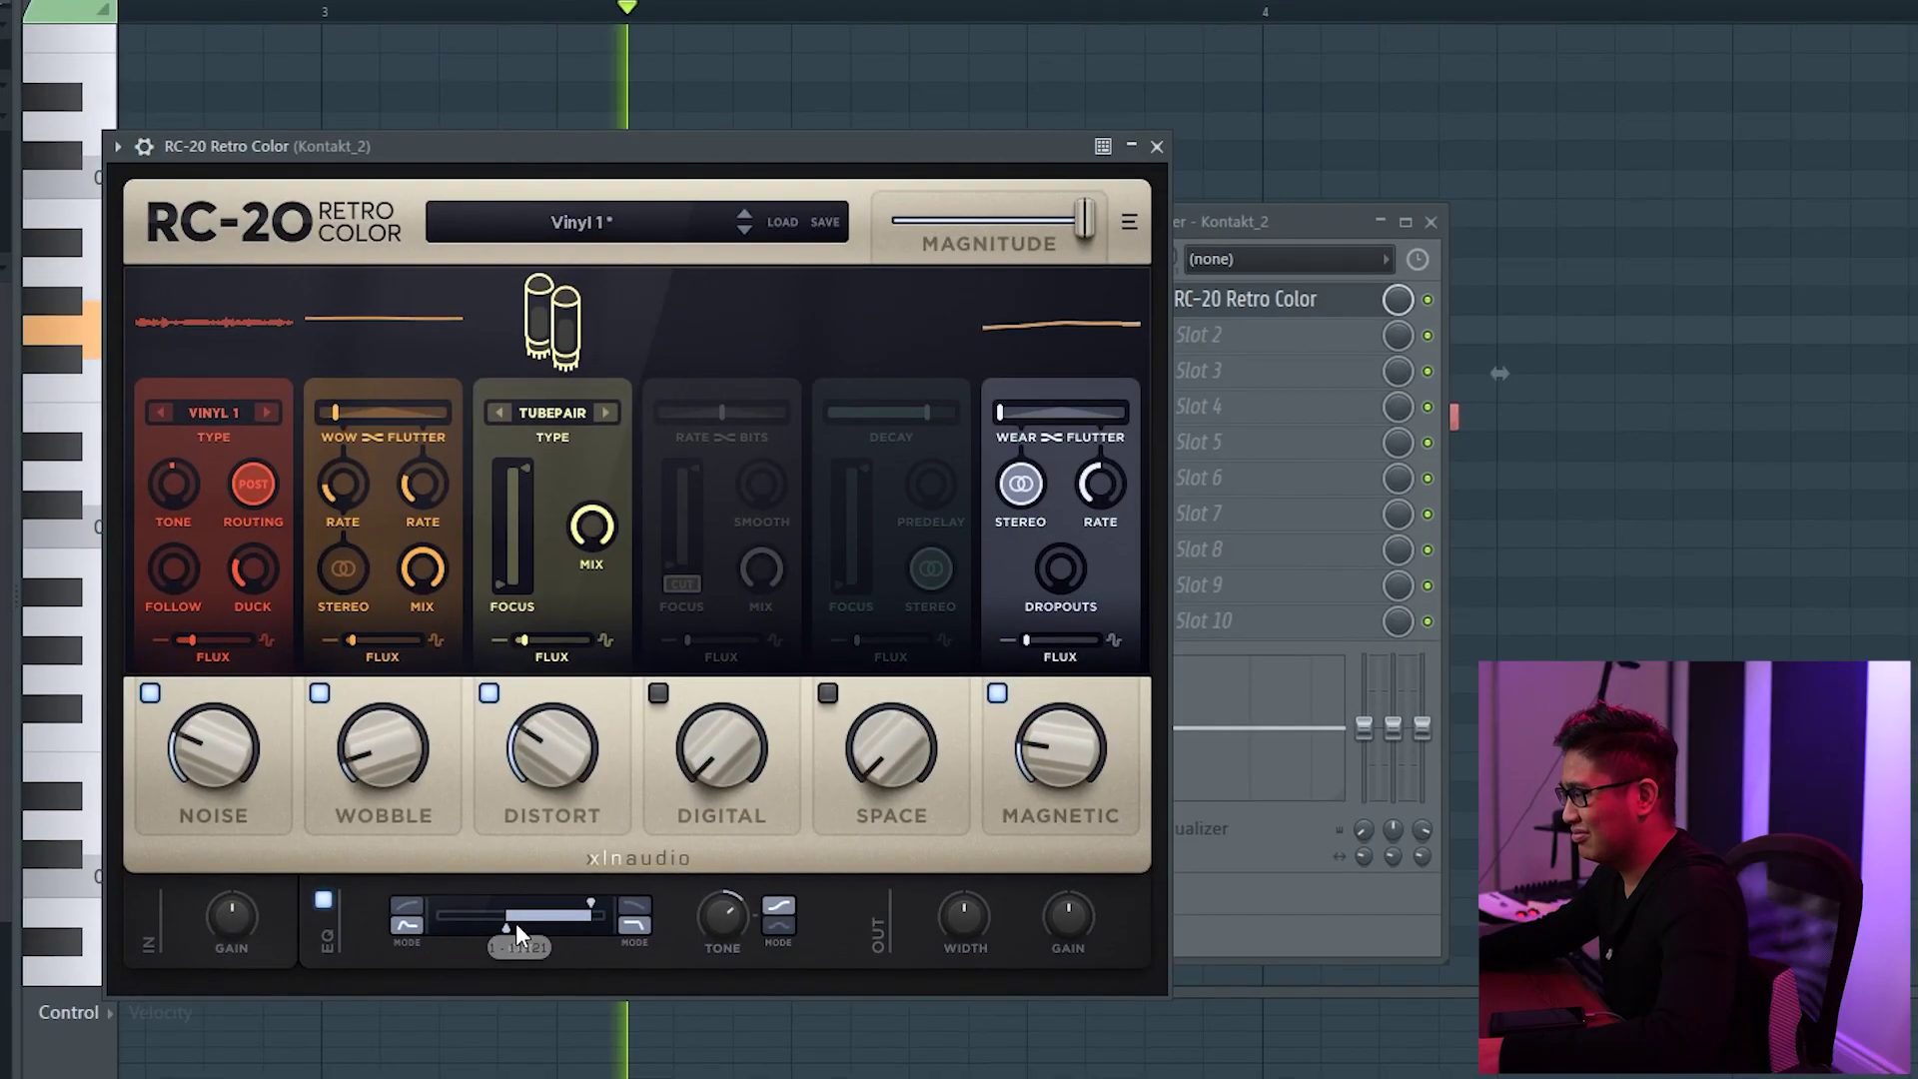
# Raise the EQ low-cut frequency in RC-20 Retro Color on the Kontakt_2 mixer track.
pyautogui.moveTo(515, 923); pyautogui.dragTo(583, 899)
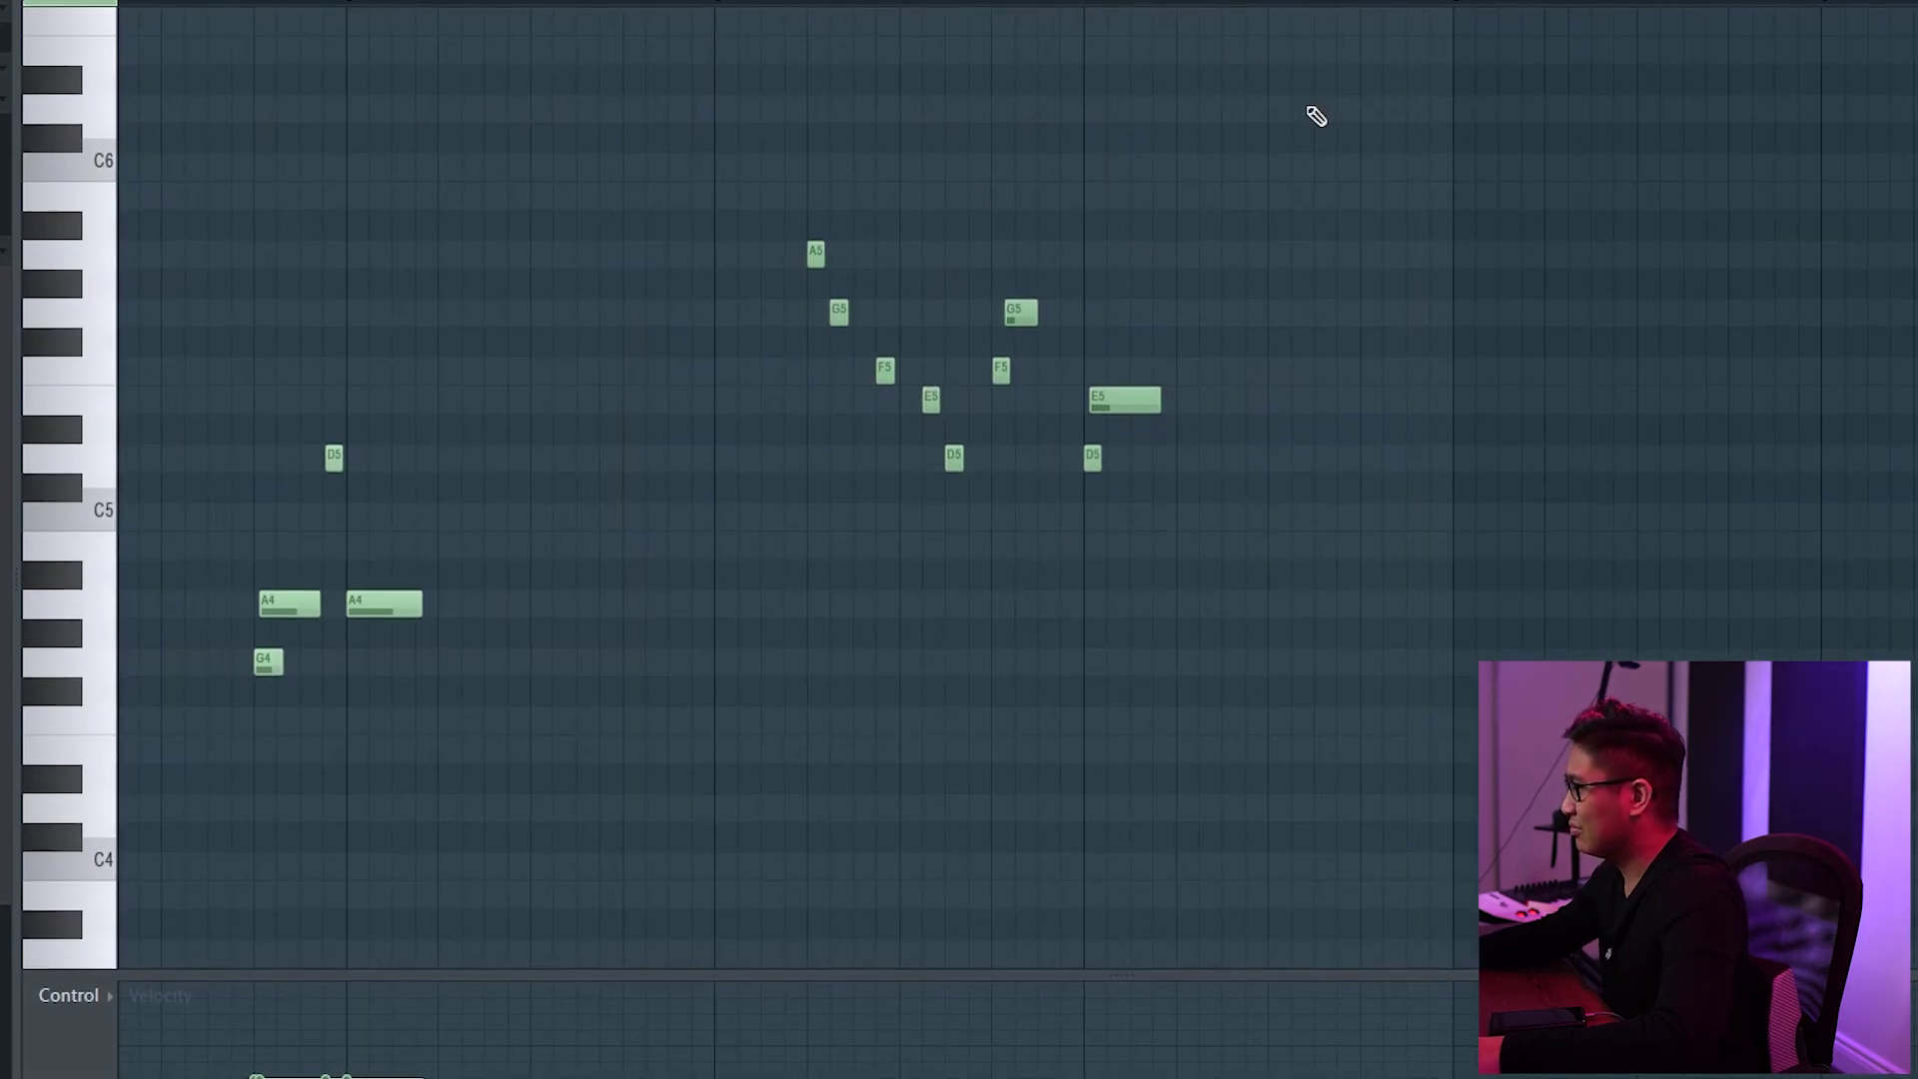
pyautogui.scroll(-2, 765, 270)
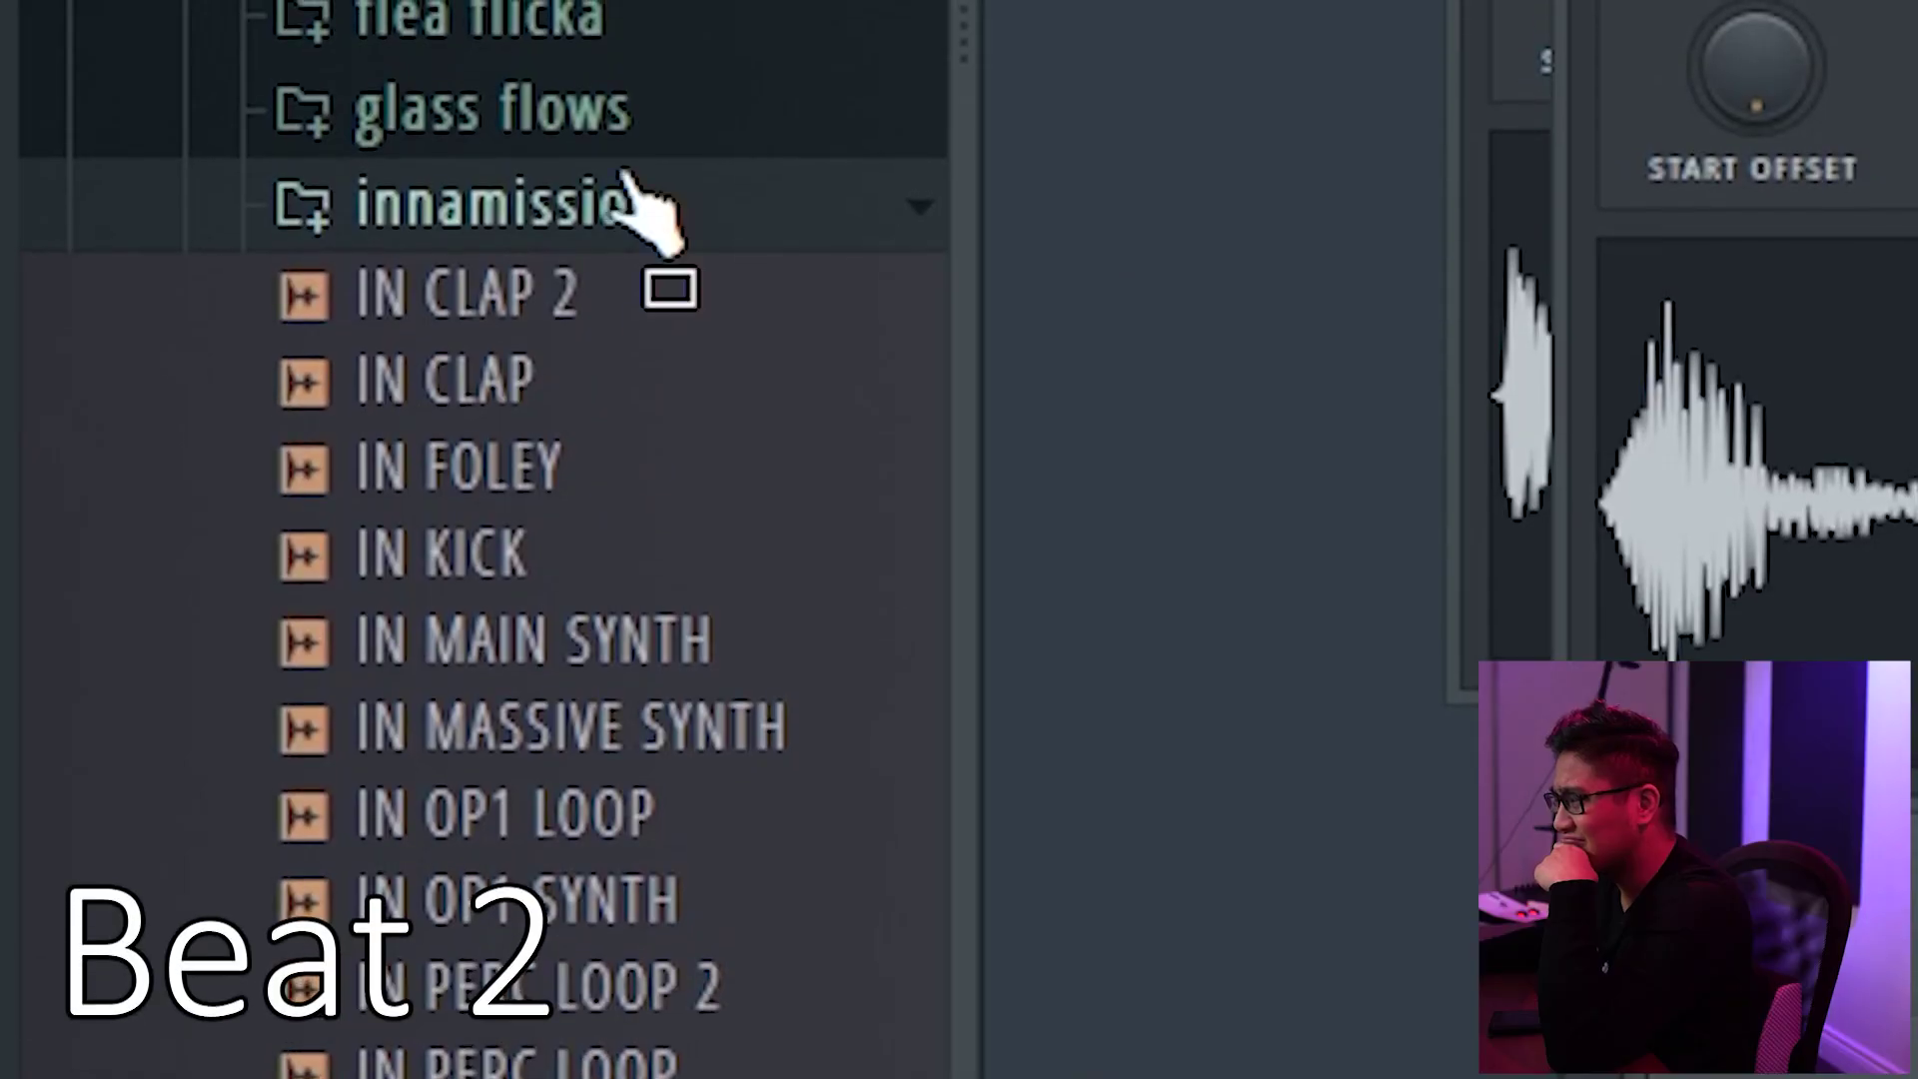
# Open the glass flows sample folder and choose the GF VOX sample.
pyautogui.click(479, 109)
pyautogui.click(549, 811)
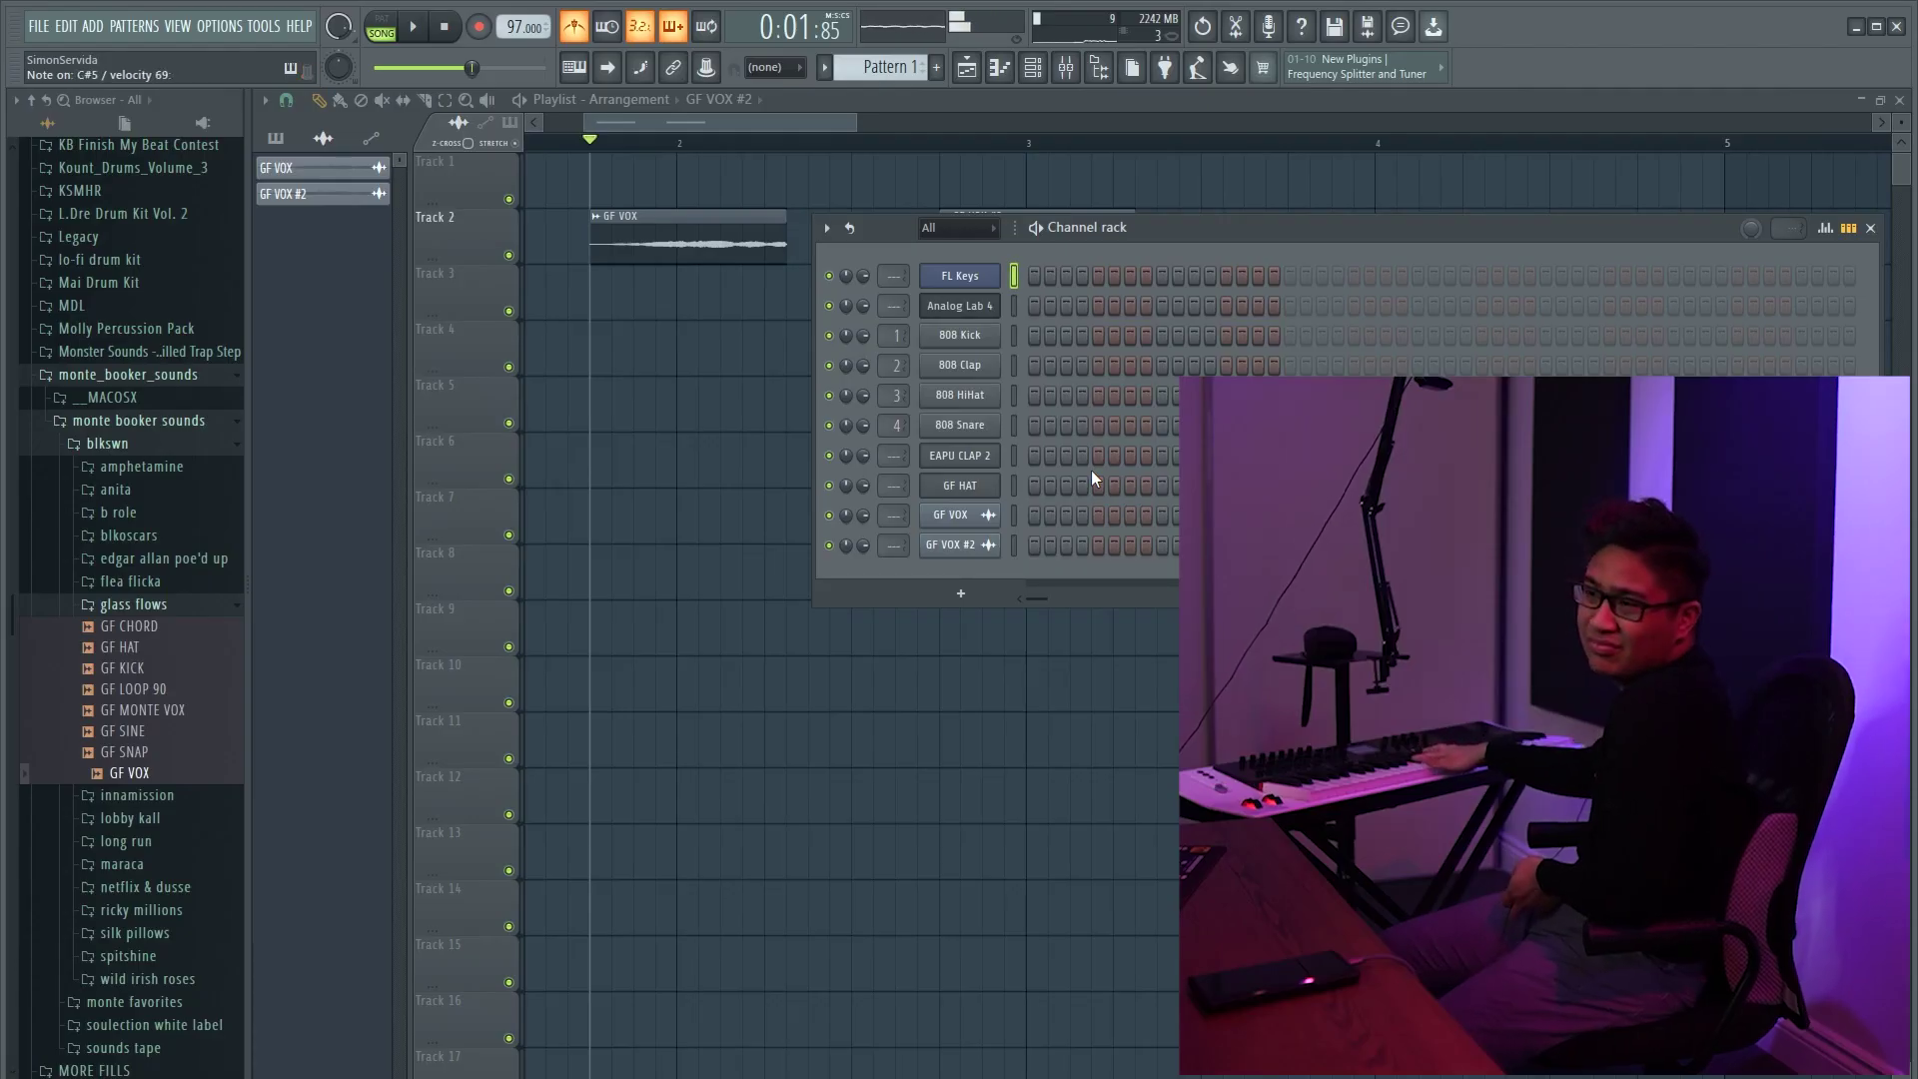
# Play back the GF VOX and GF VOX #2 clips on track 2 of the playlist.
pyautogui.press('F6')
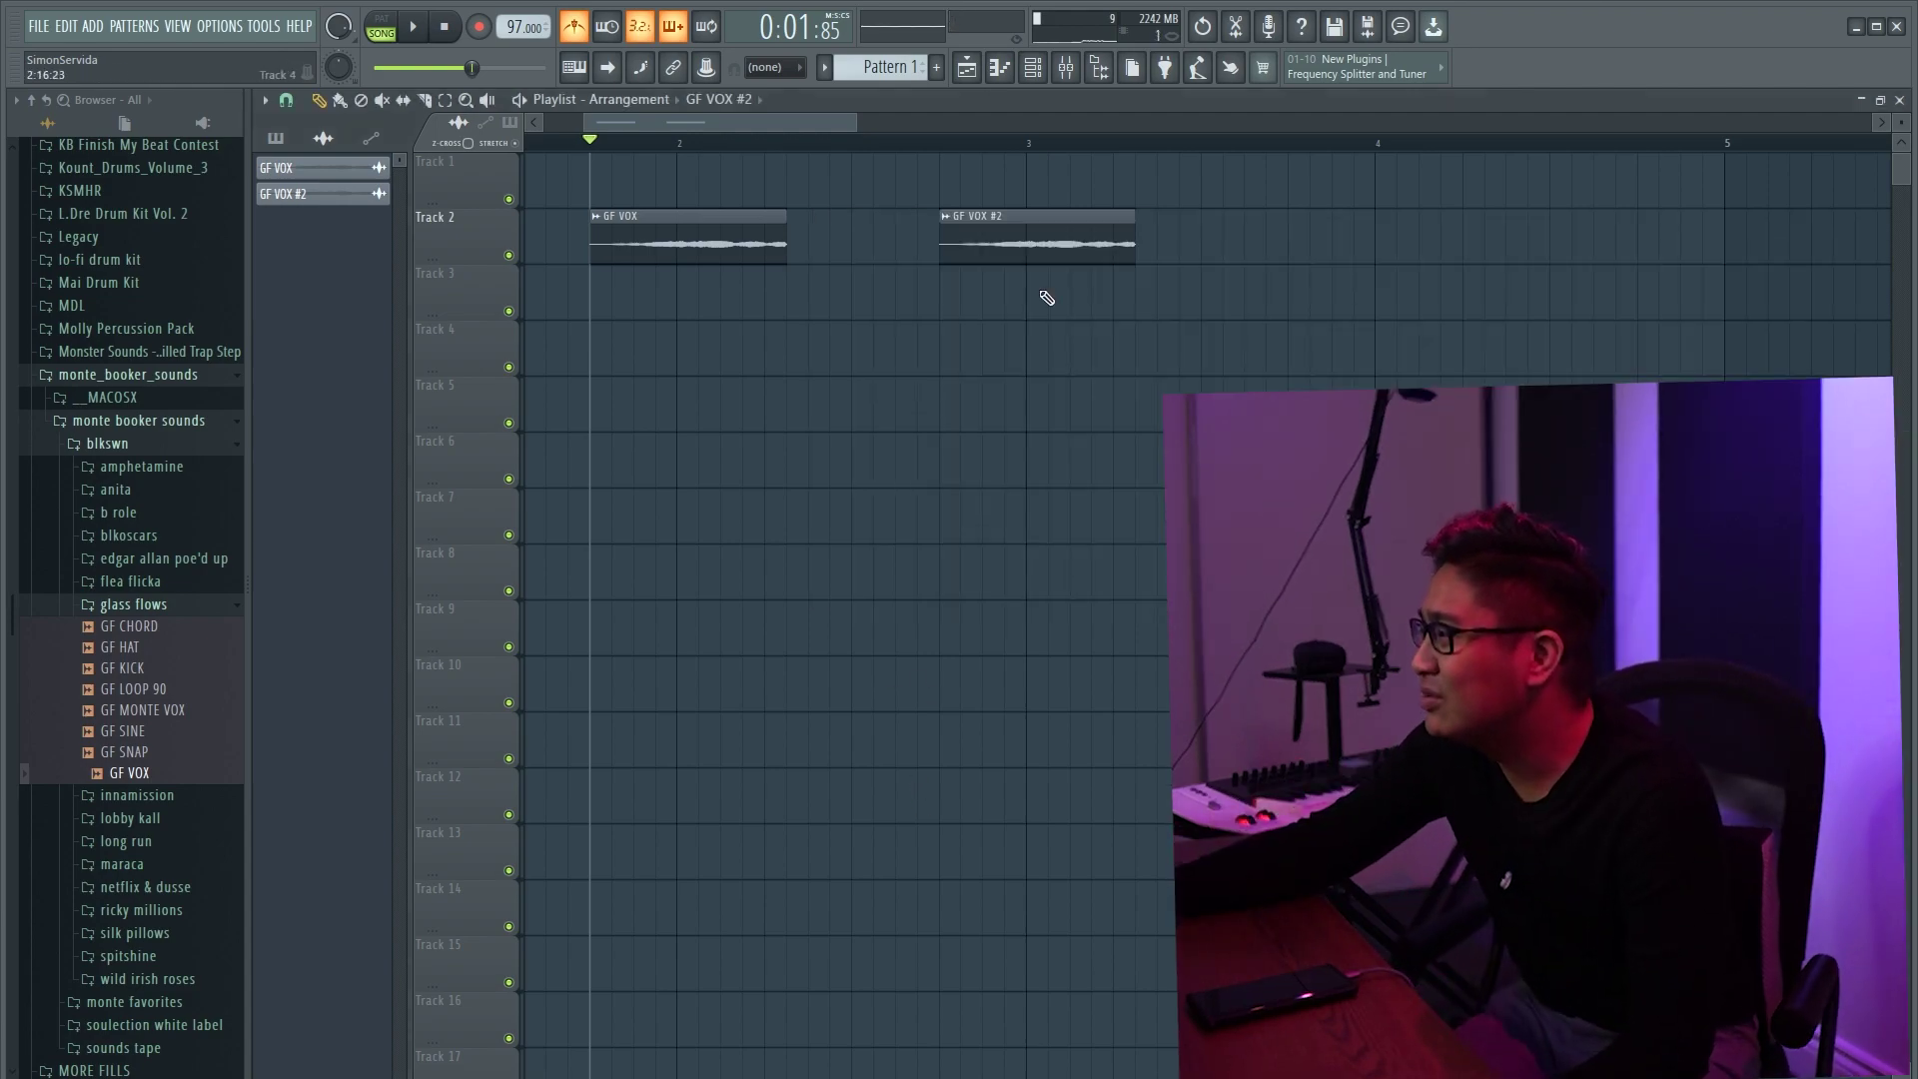
pyautogui.press('space')
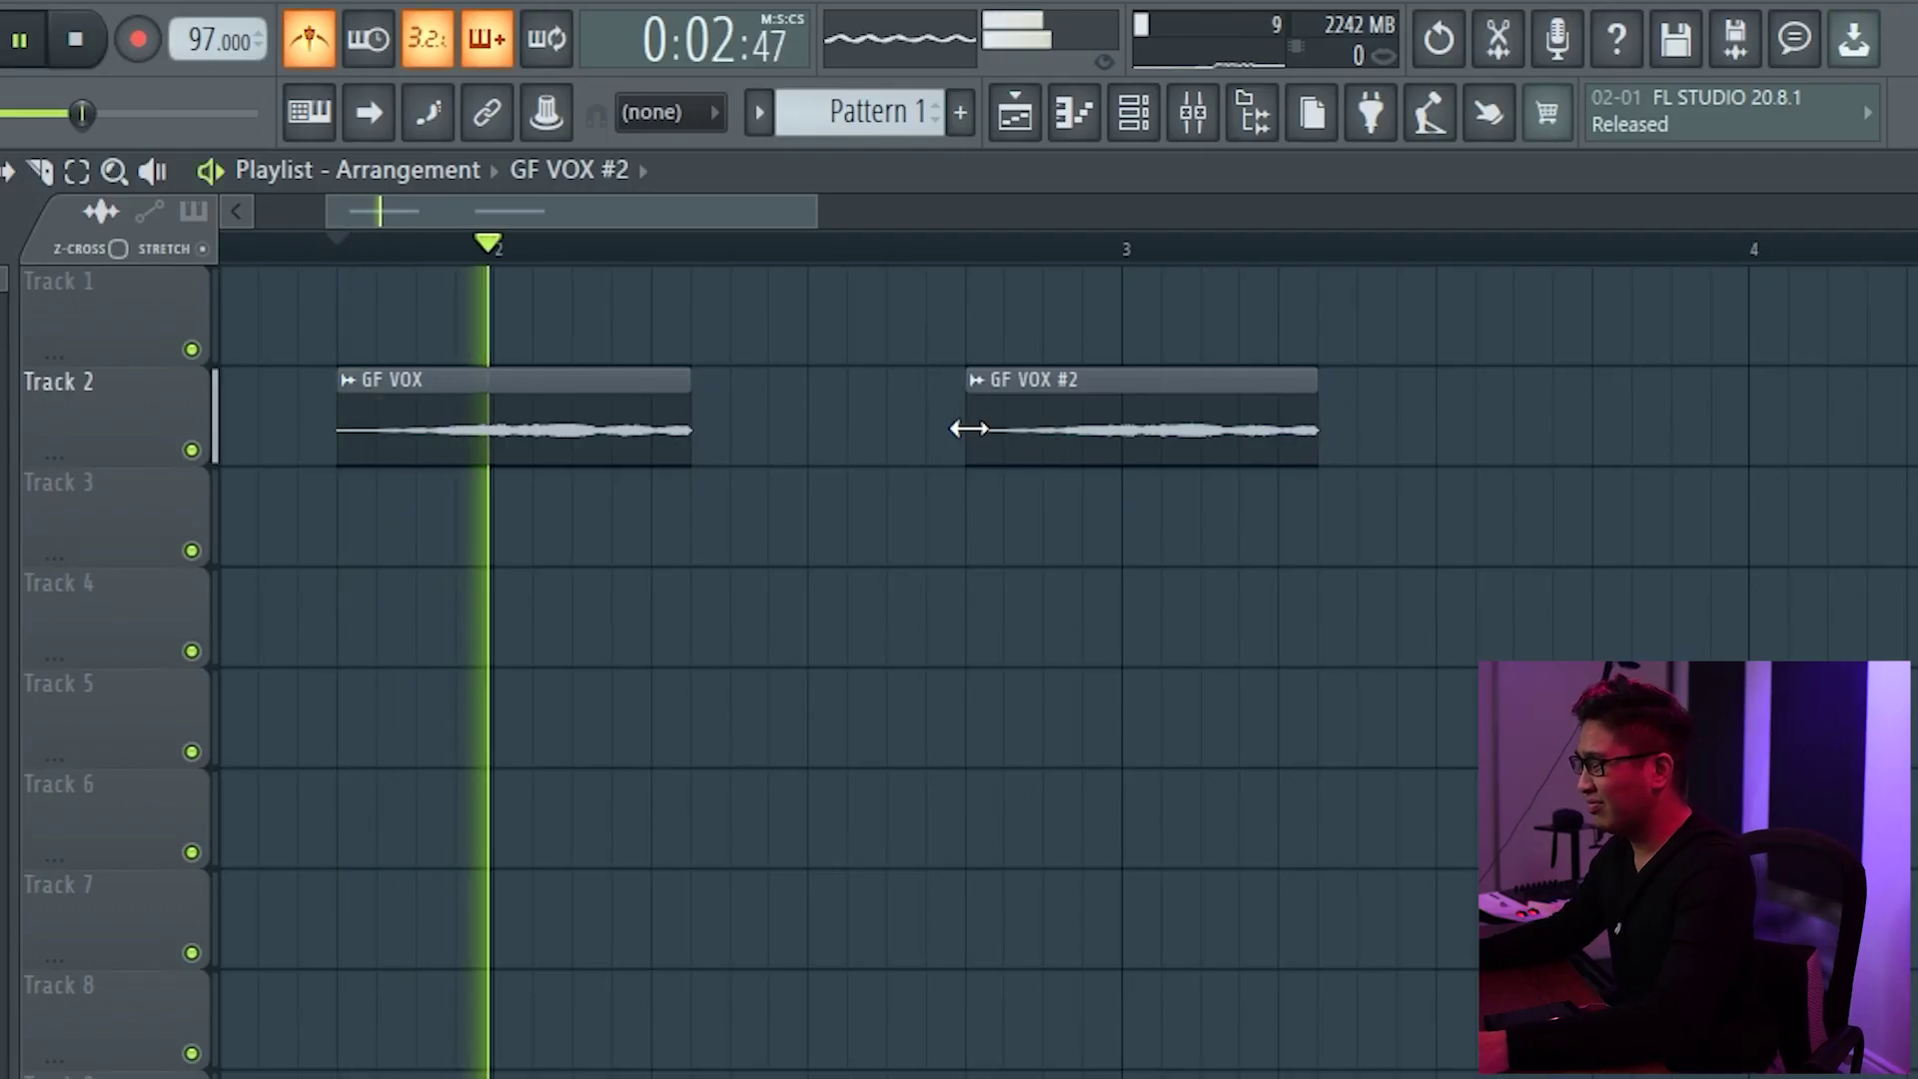
pyautogui.scroll(-2, 809, 524)
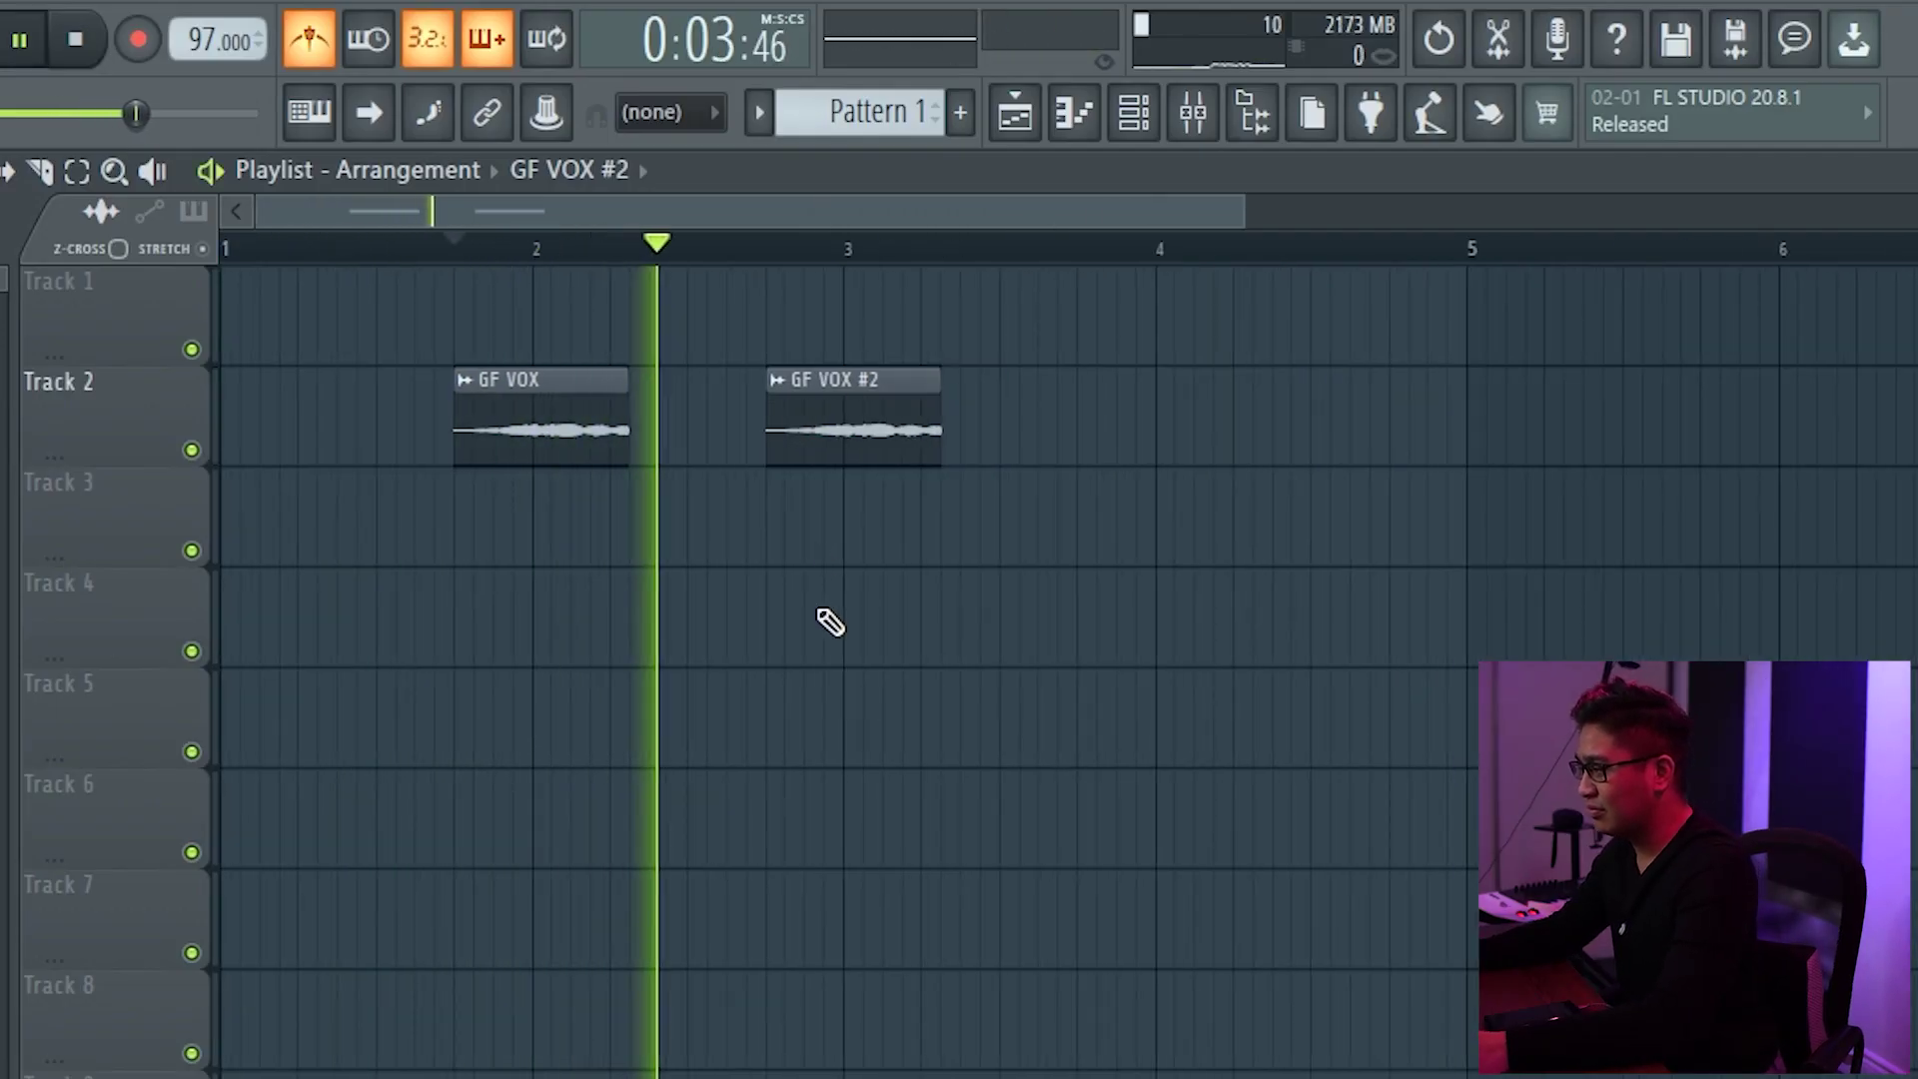
pyautogui.scroll(2, 985, 685)
pyautogui.scroll(-1, 933, 685)
pyautogui.scroll(3, 824, 597)
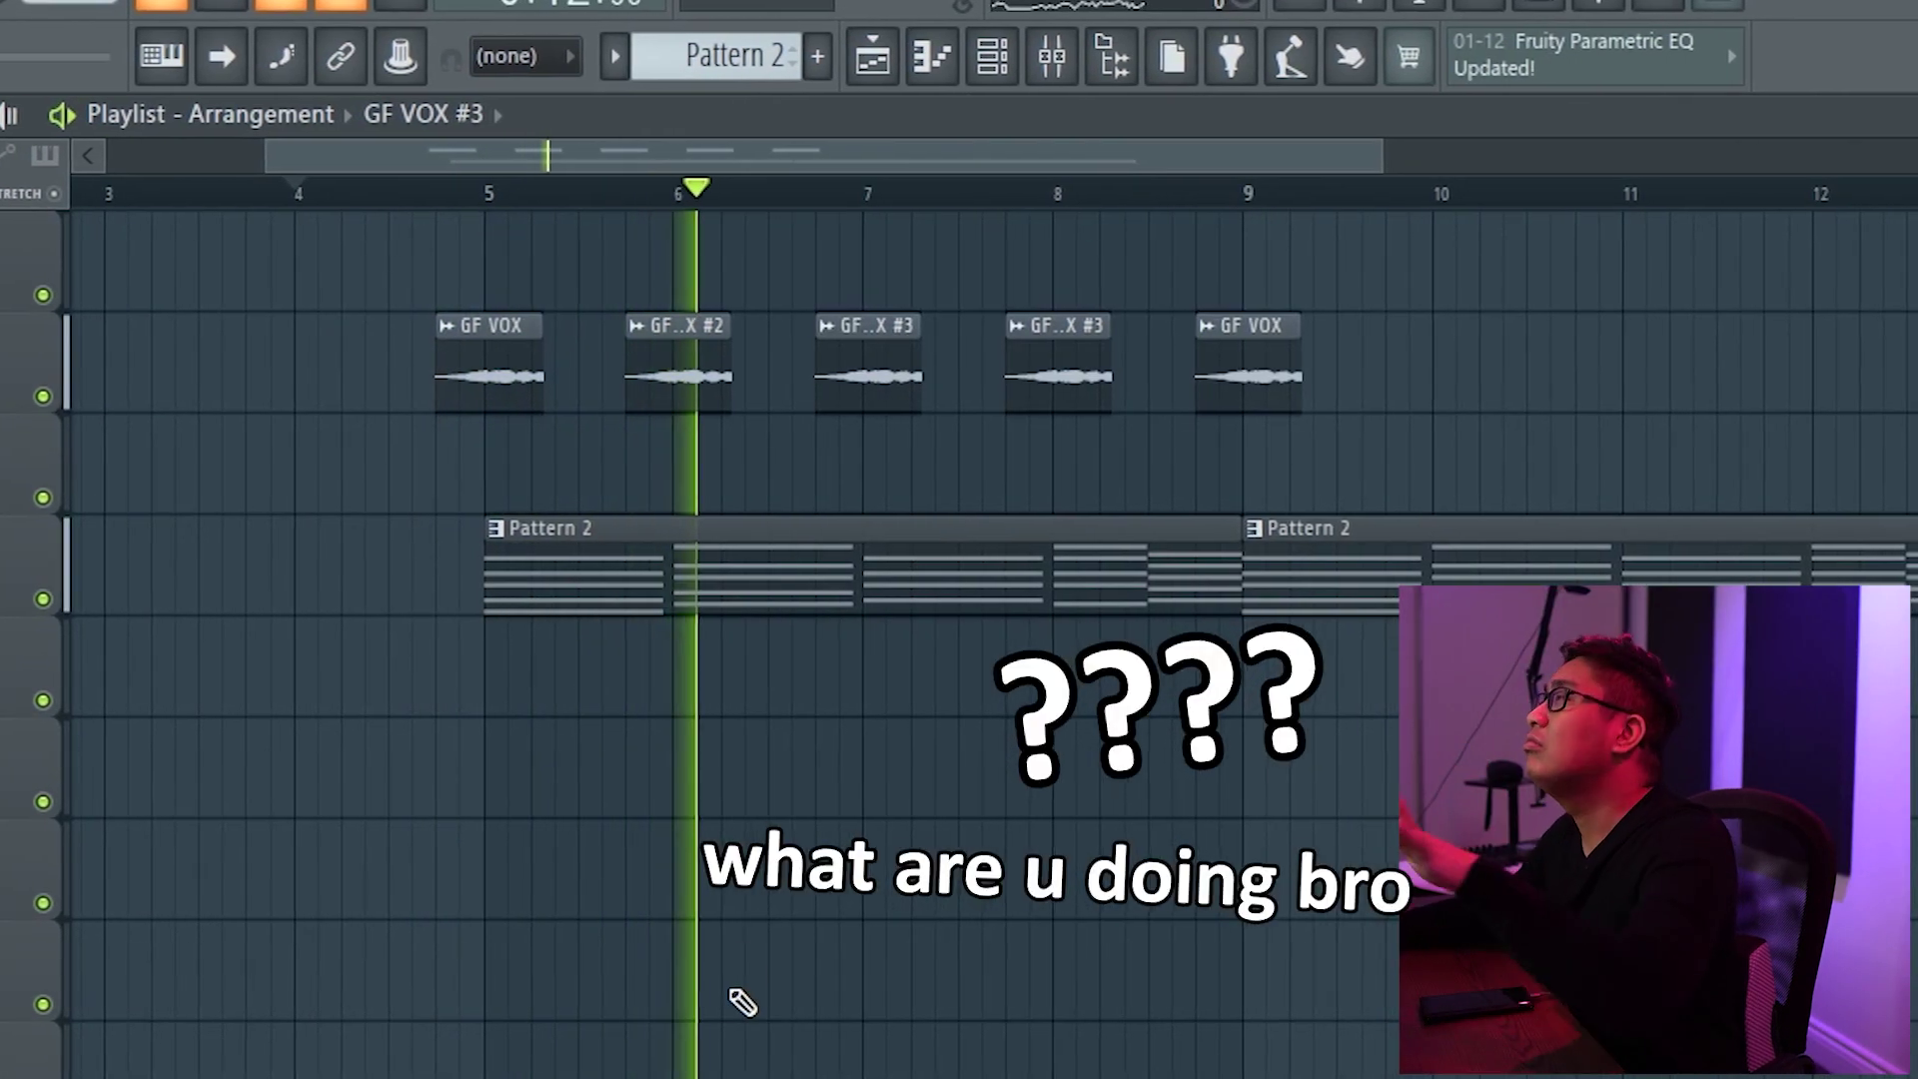
# Add a band from the high end of the EQ curve in FabFilter Pro-Q 3 on the GF VOX mixer track.
pyautogui.press('F9')
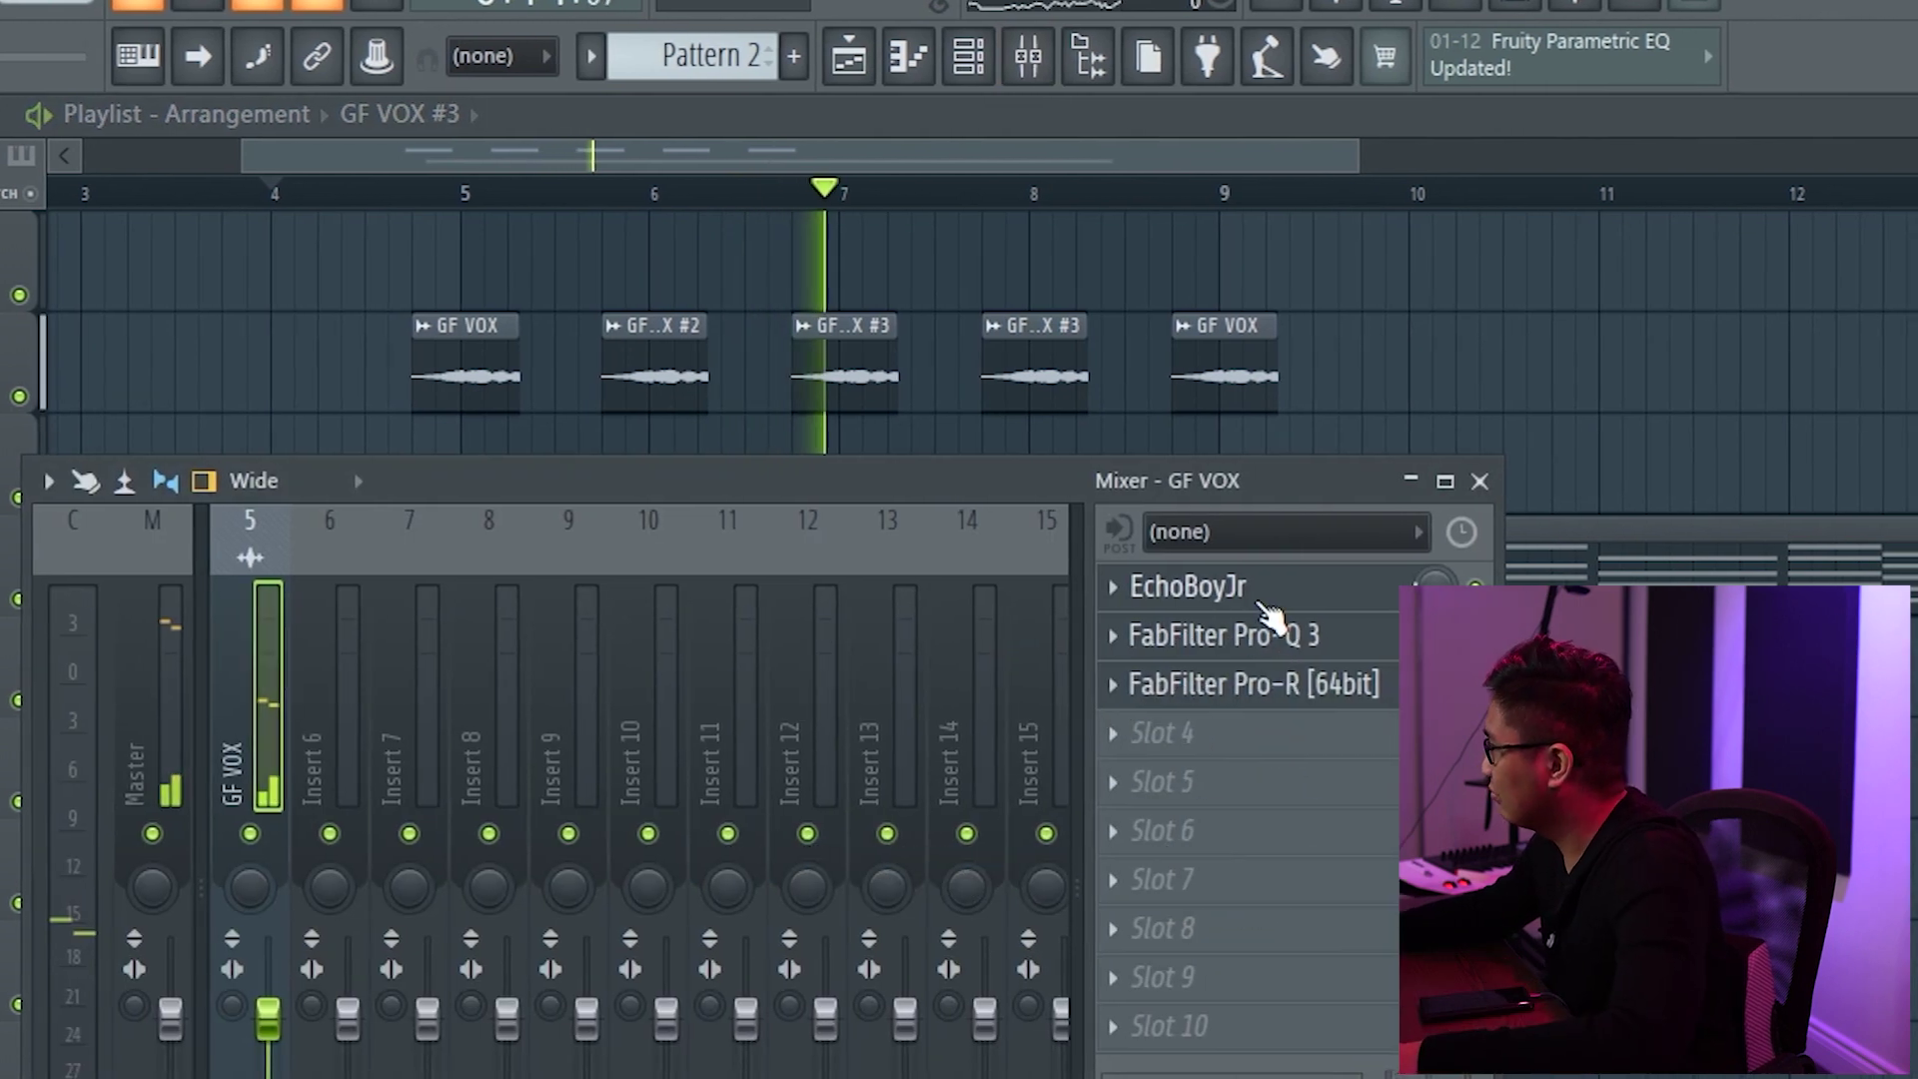
pyautogui.moveTo(1289, 654); pyautogui.dragTo(1278, 690)
pyautogui.click(1288, 684)
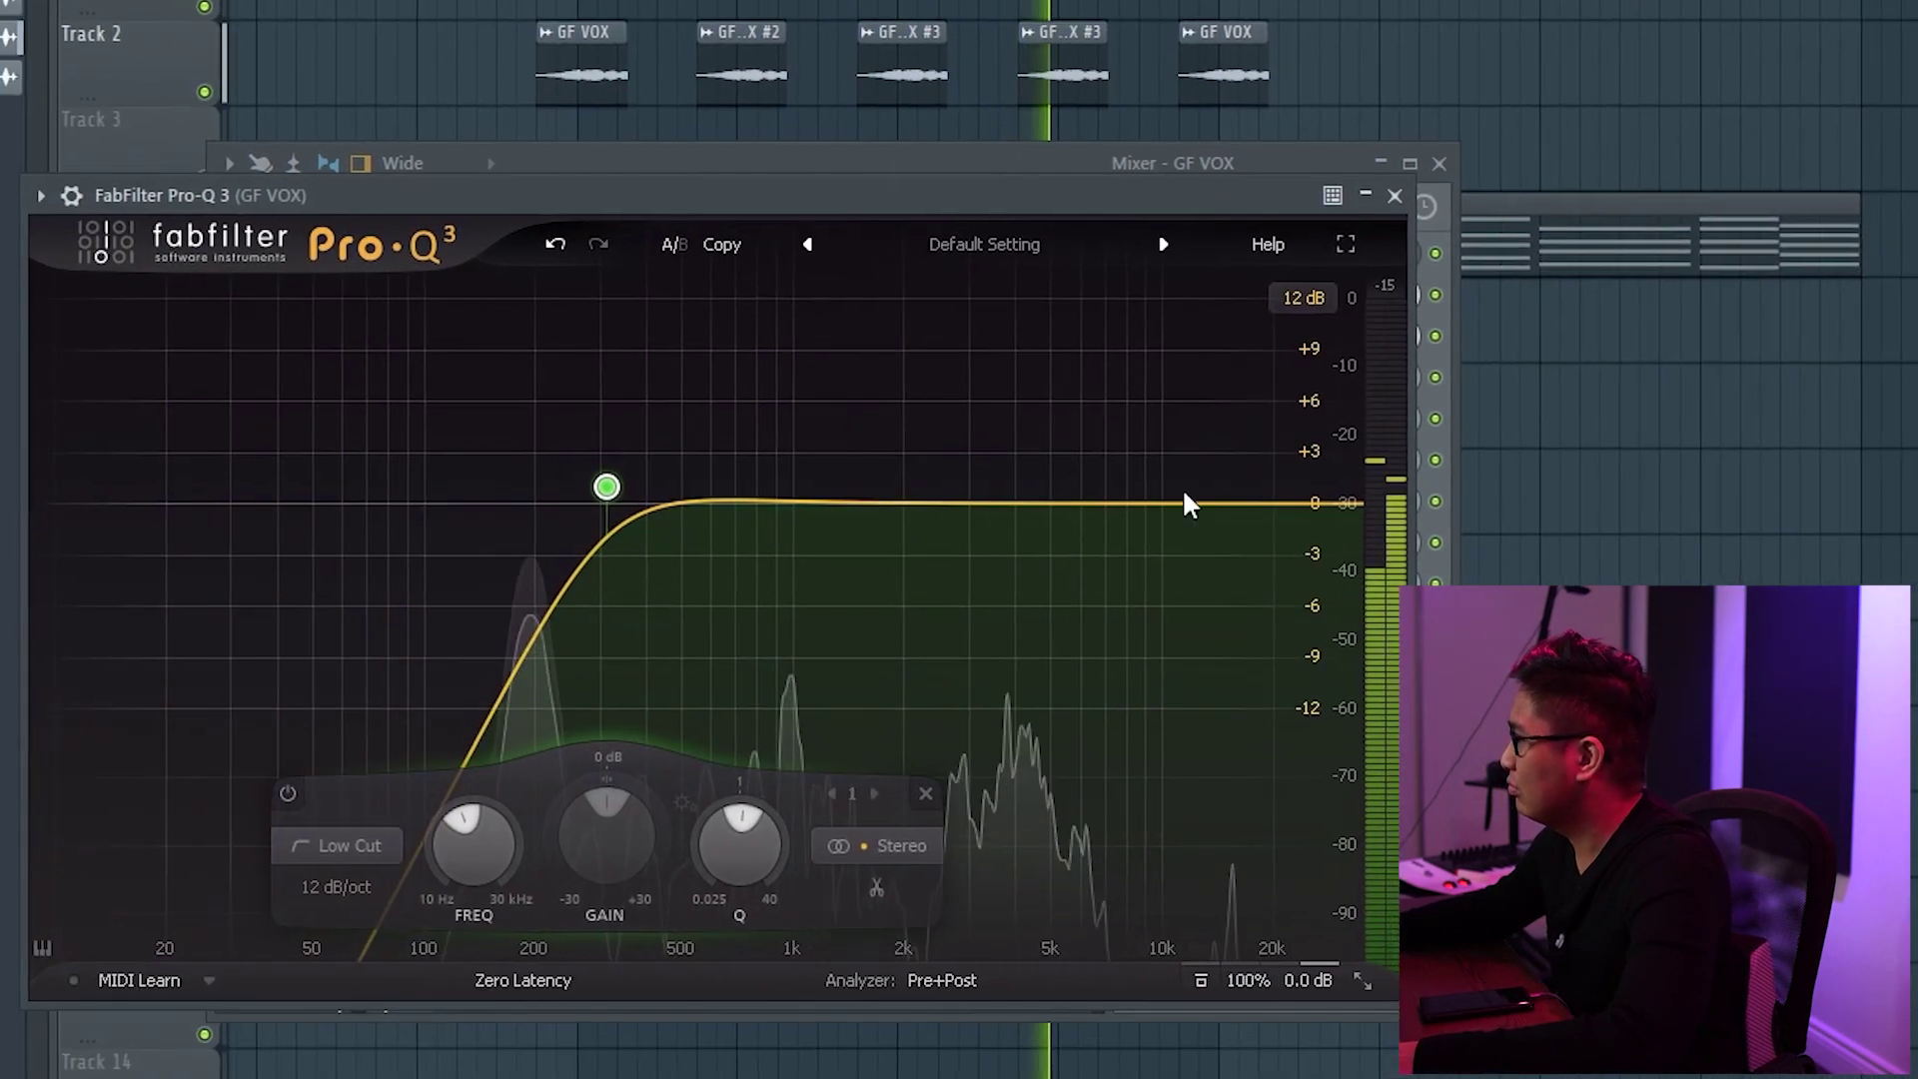
pyautogui.moveTo(1293, 503); pyautogui.dragTo(898, 466)
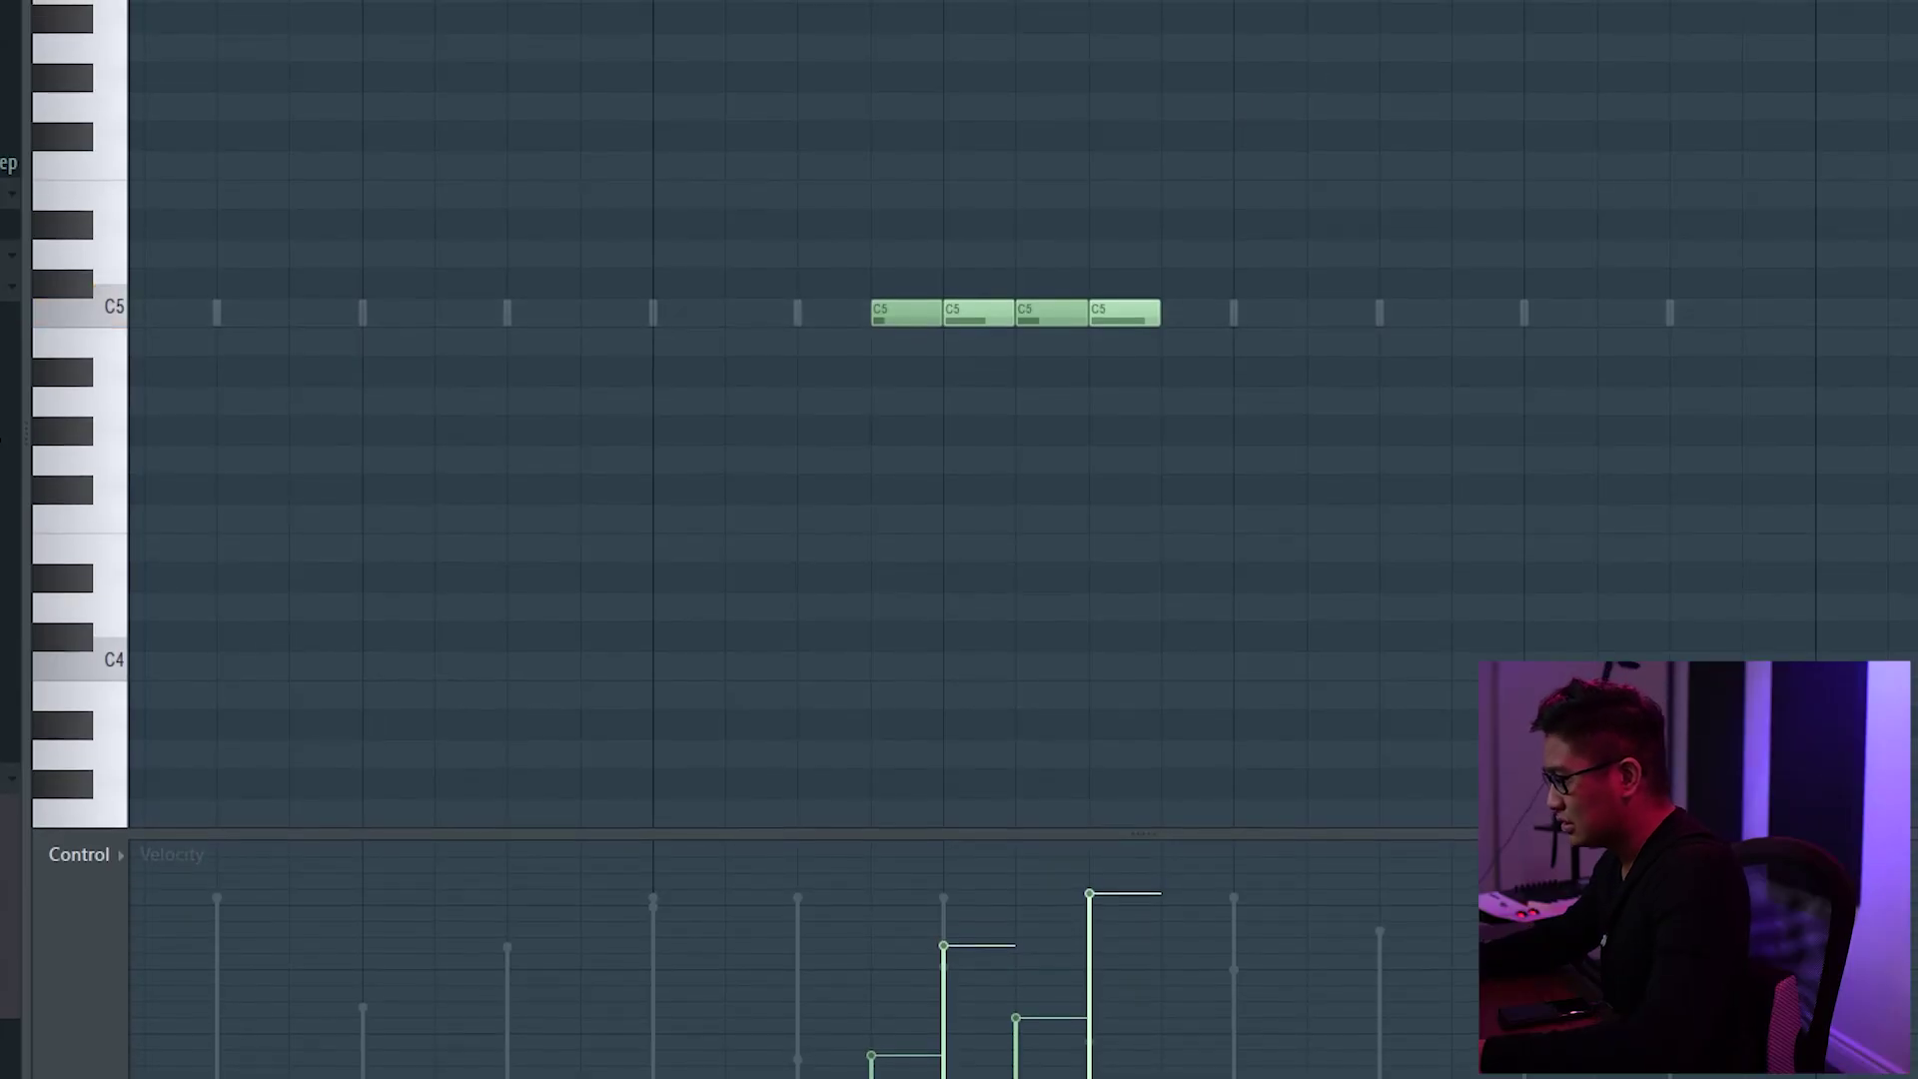
# Check the miscellaneous settings of the WILD HAT channel, including its cut group, and return to its piano roll.
pyautogui.press('F6')
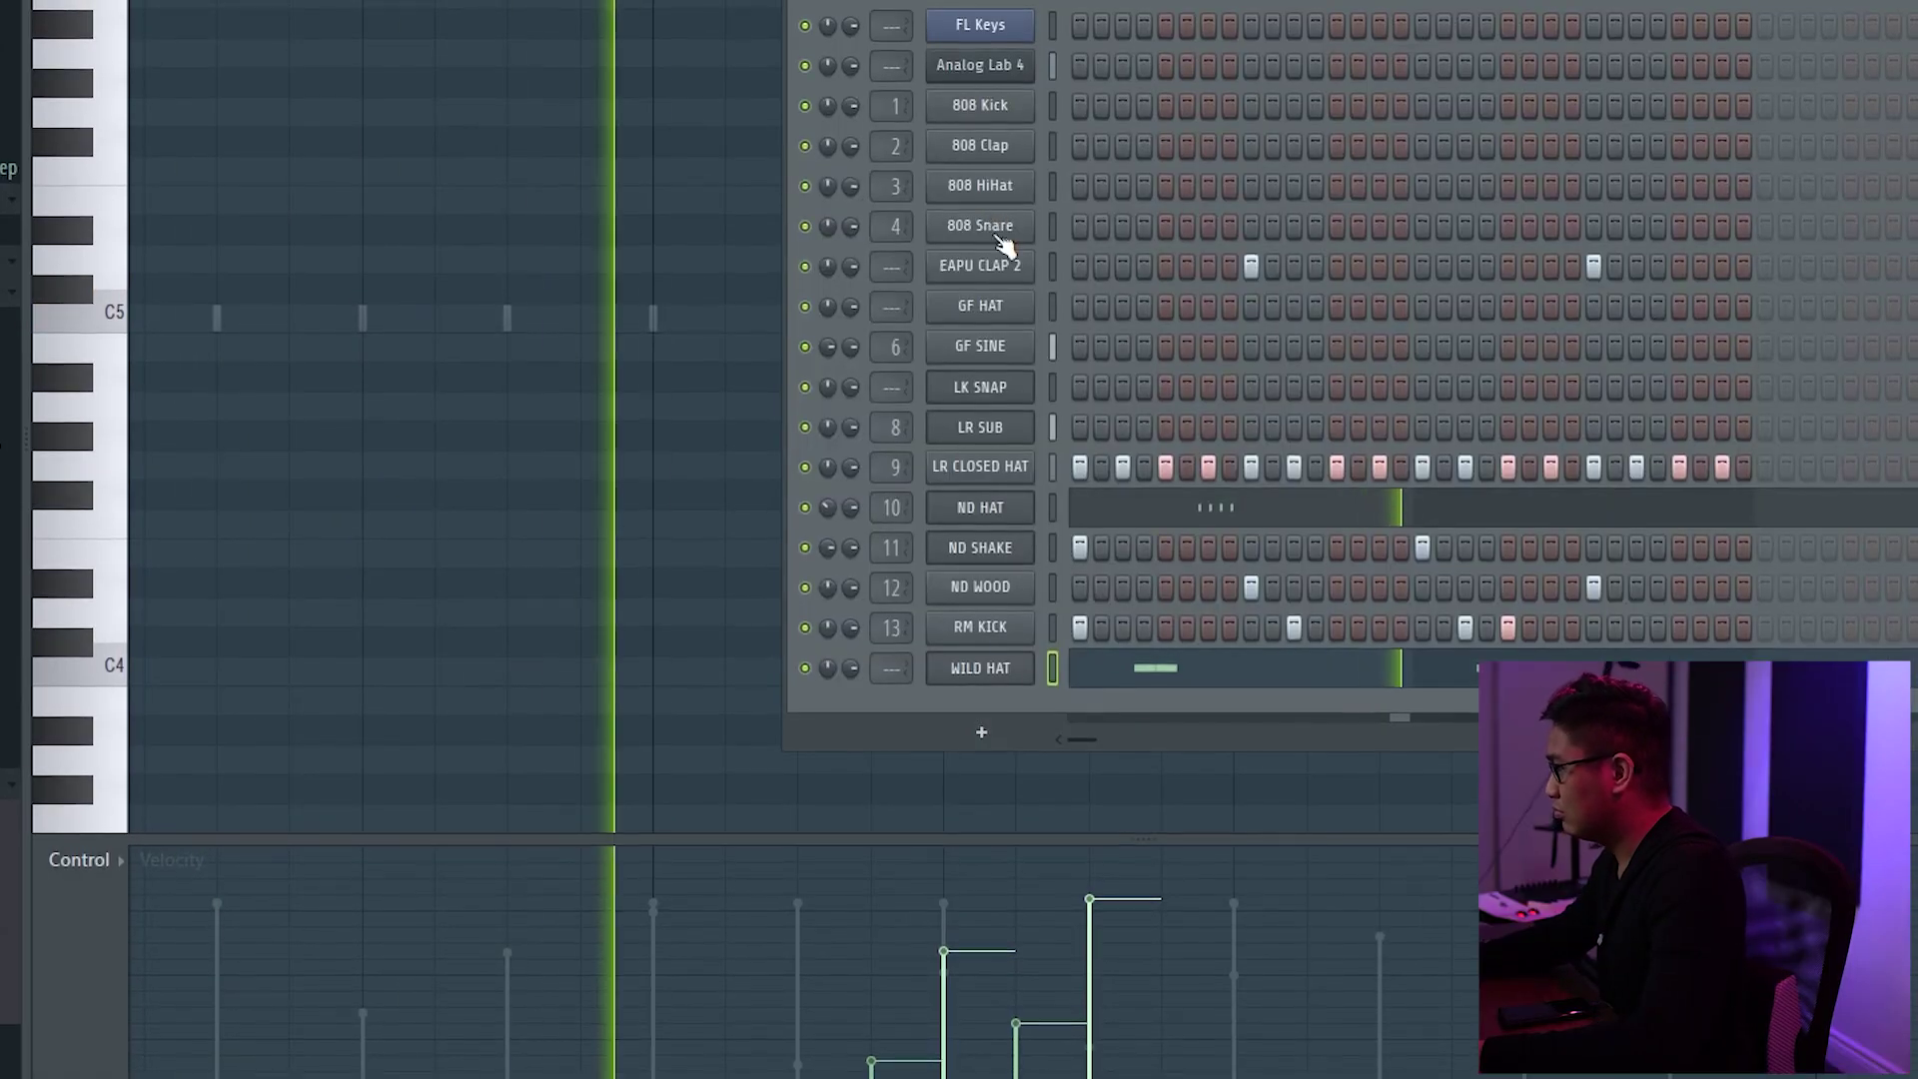
pyautogui.click(999, 682)
pyautogui.click(371, 146)
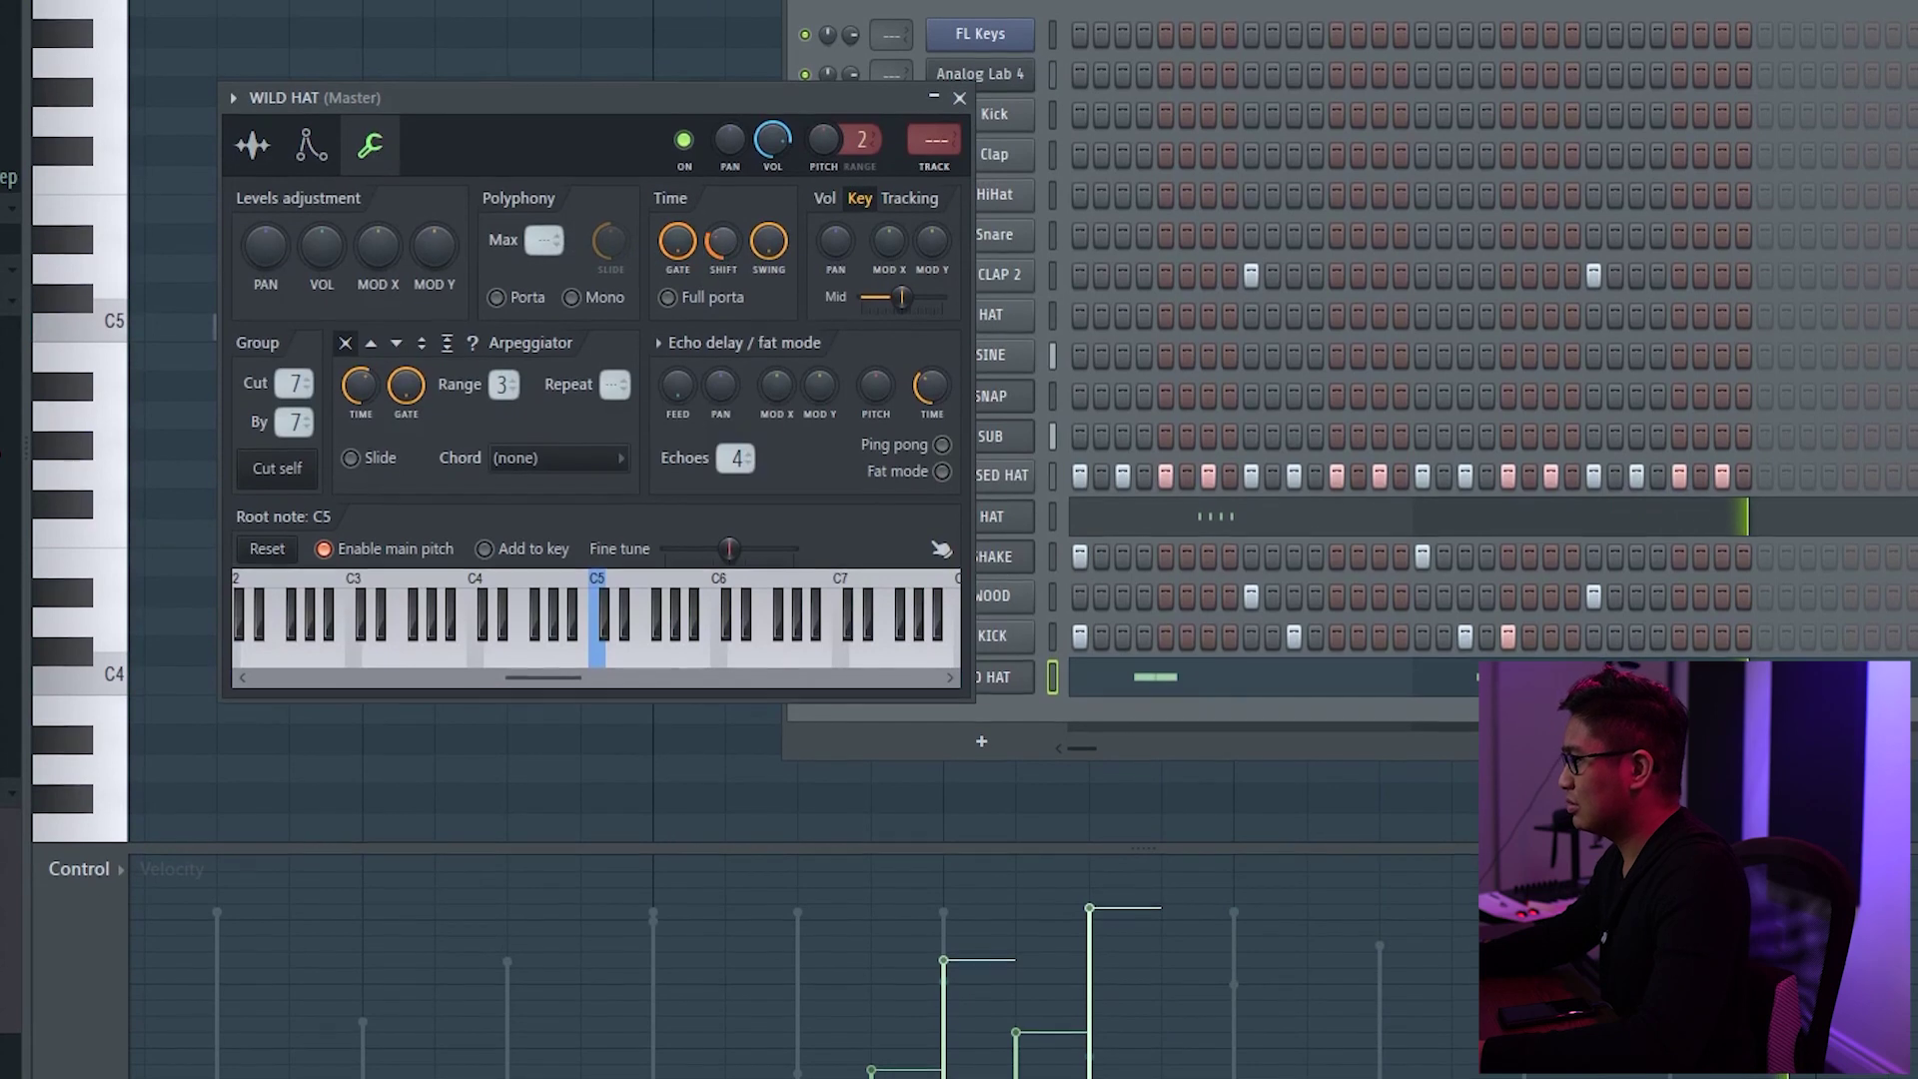
pyautogui.press('F7')
# Stretch the second group of C5 notes in the WILD HAT piano roll slightly and deselect them.
pyautogui.scroll(-5, 526, 328)
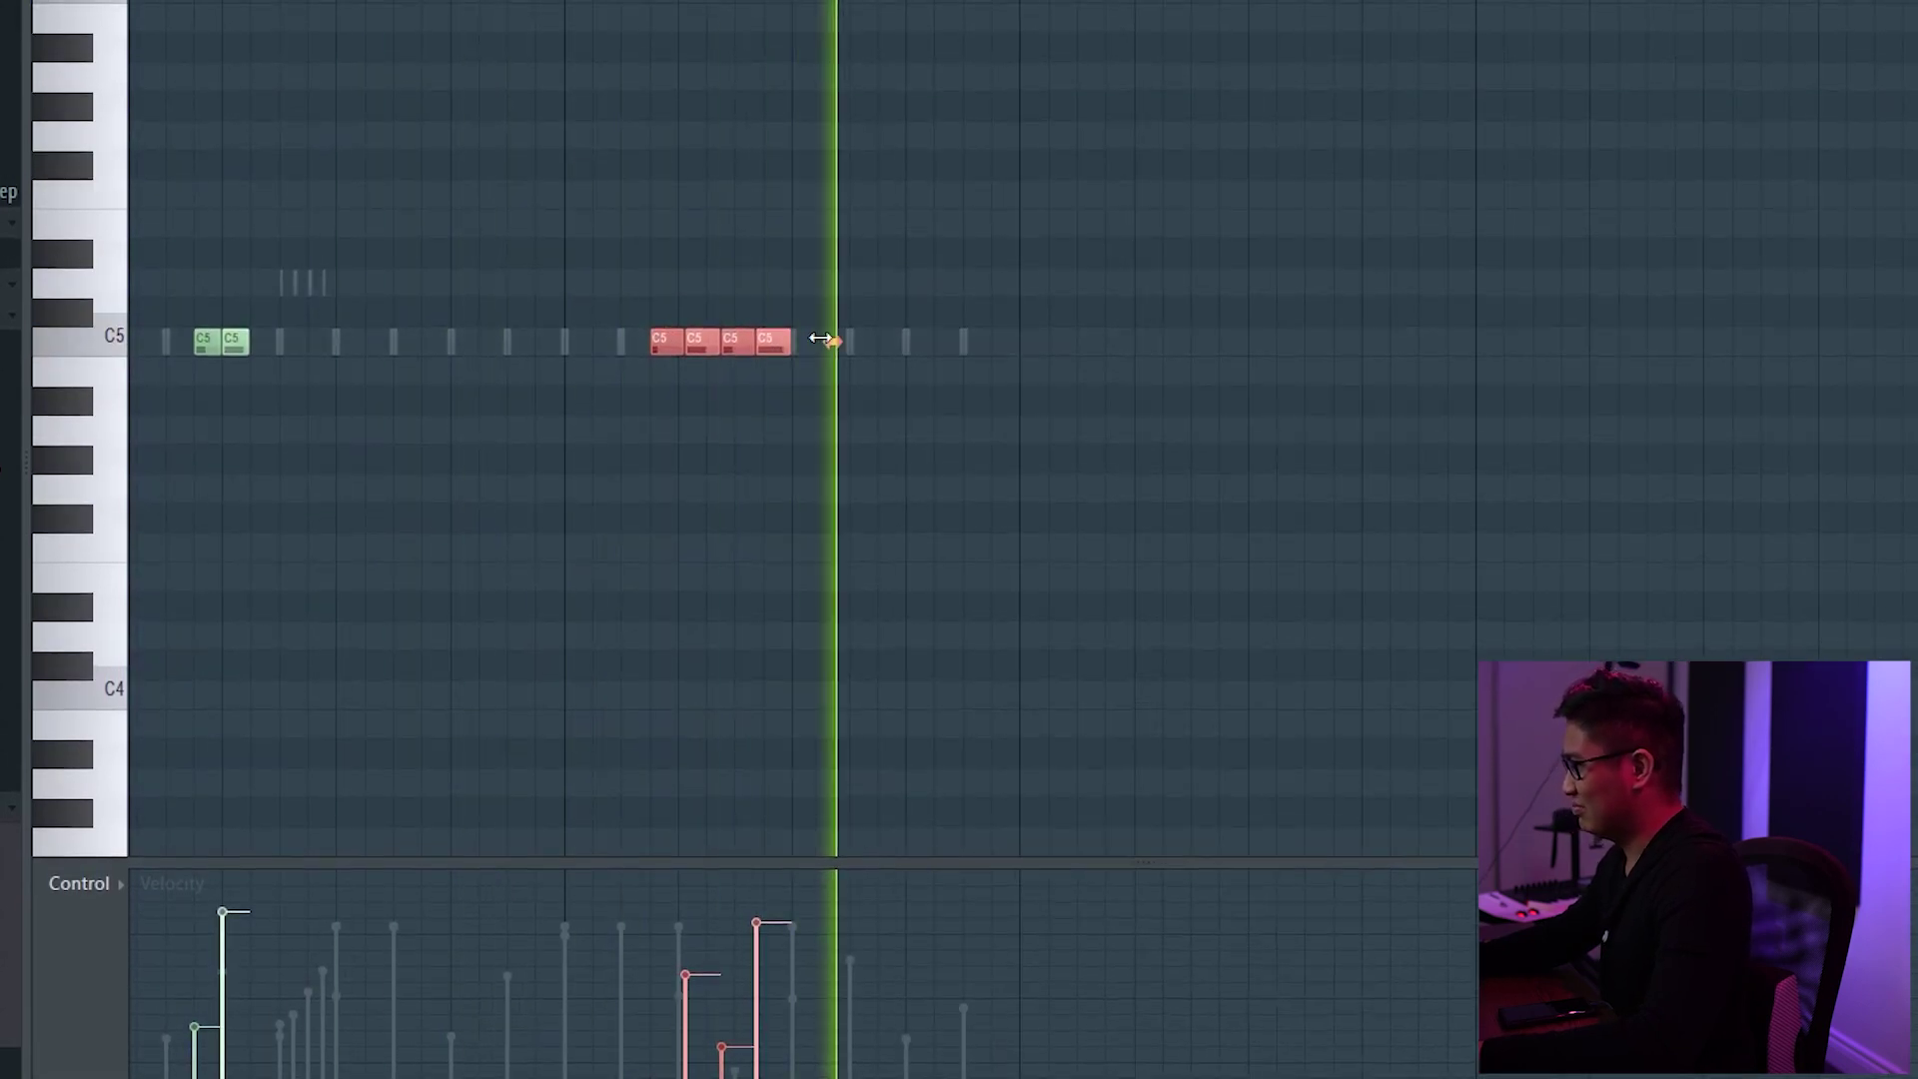
pyautogui.scroll(5, 627, 404)
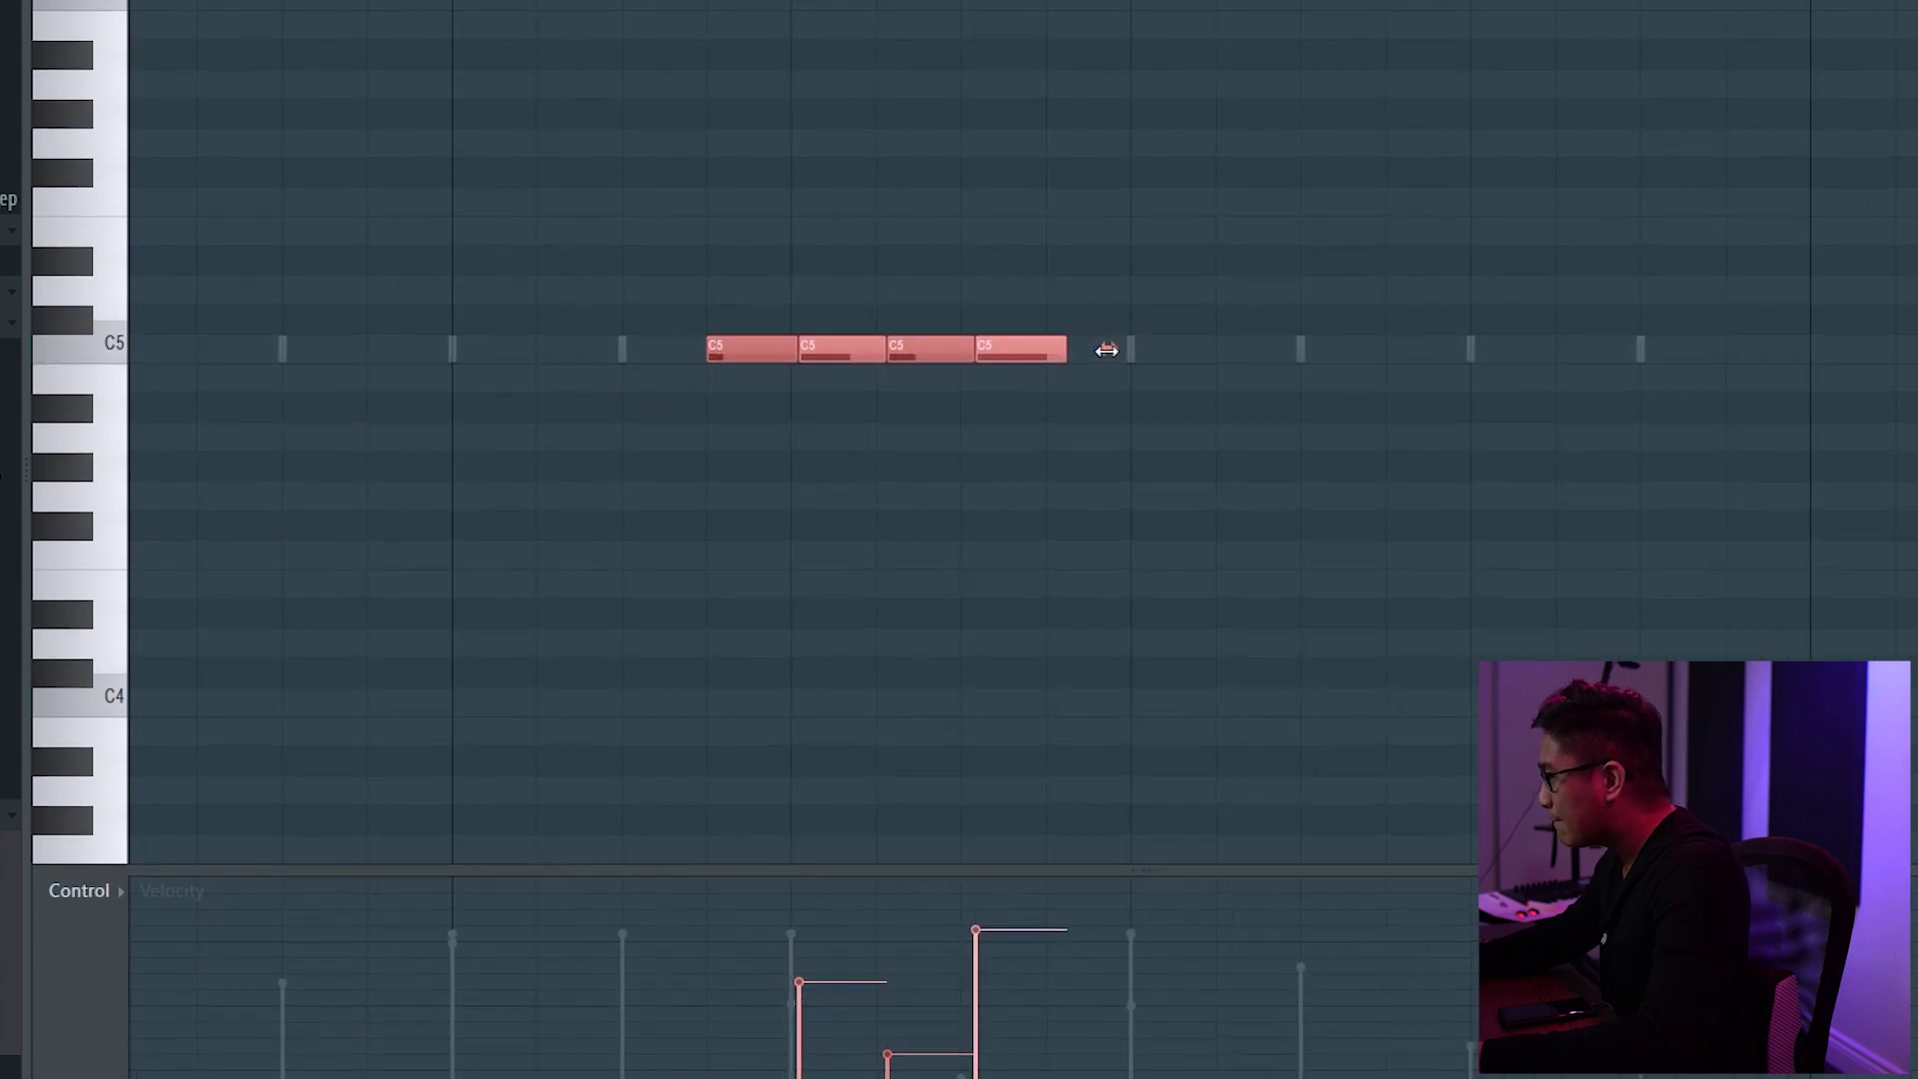
pyautogui.scroll(-6, 852, 586)
pyautogui.rightClick(463, 668)
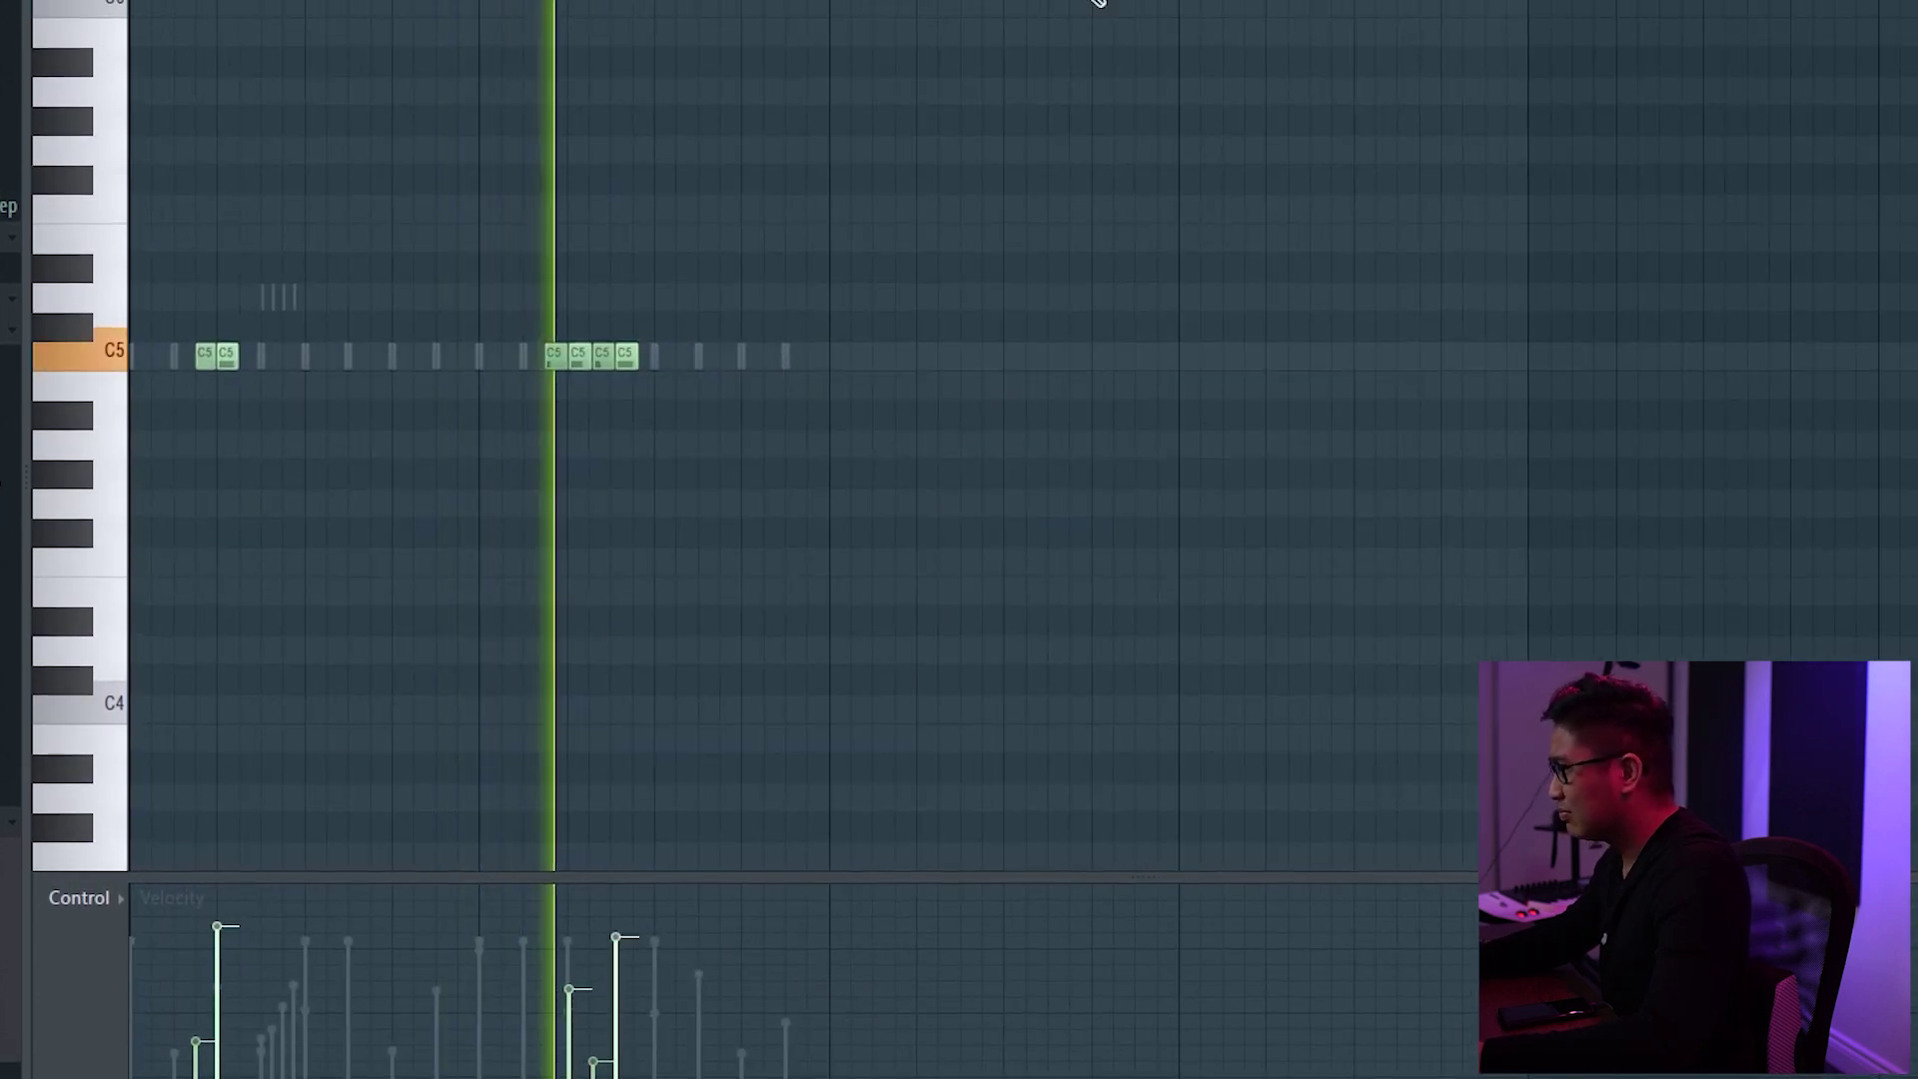
# Play back the playlist arrangement of pattern clips and GF VOX clips.
pyautogui.press('F6')
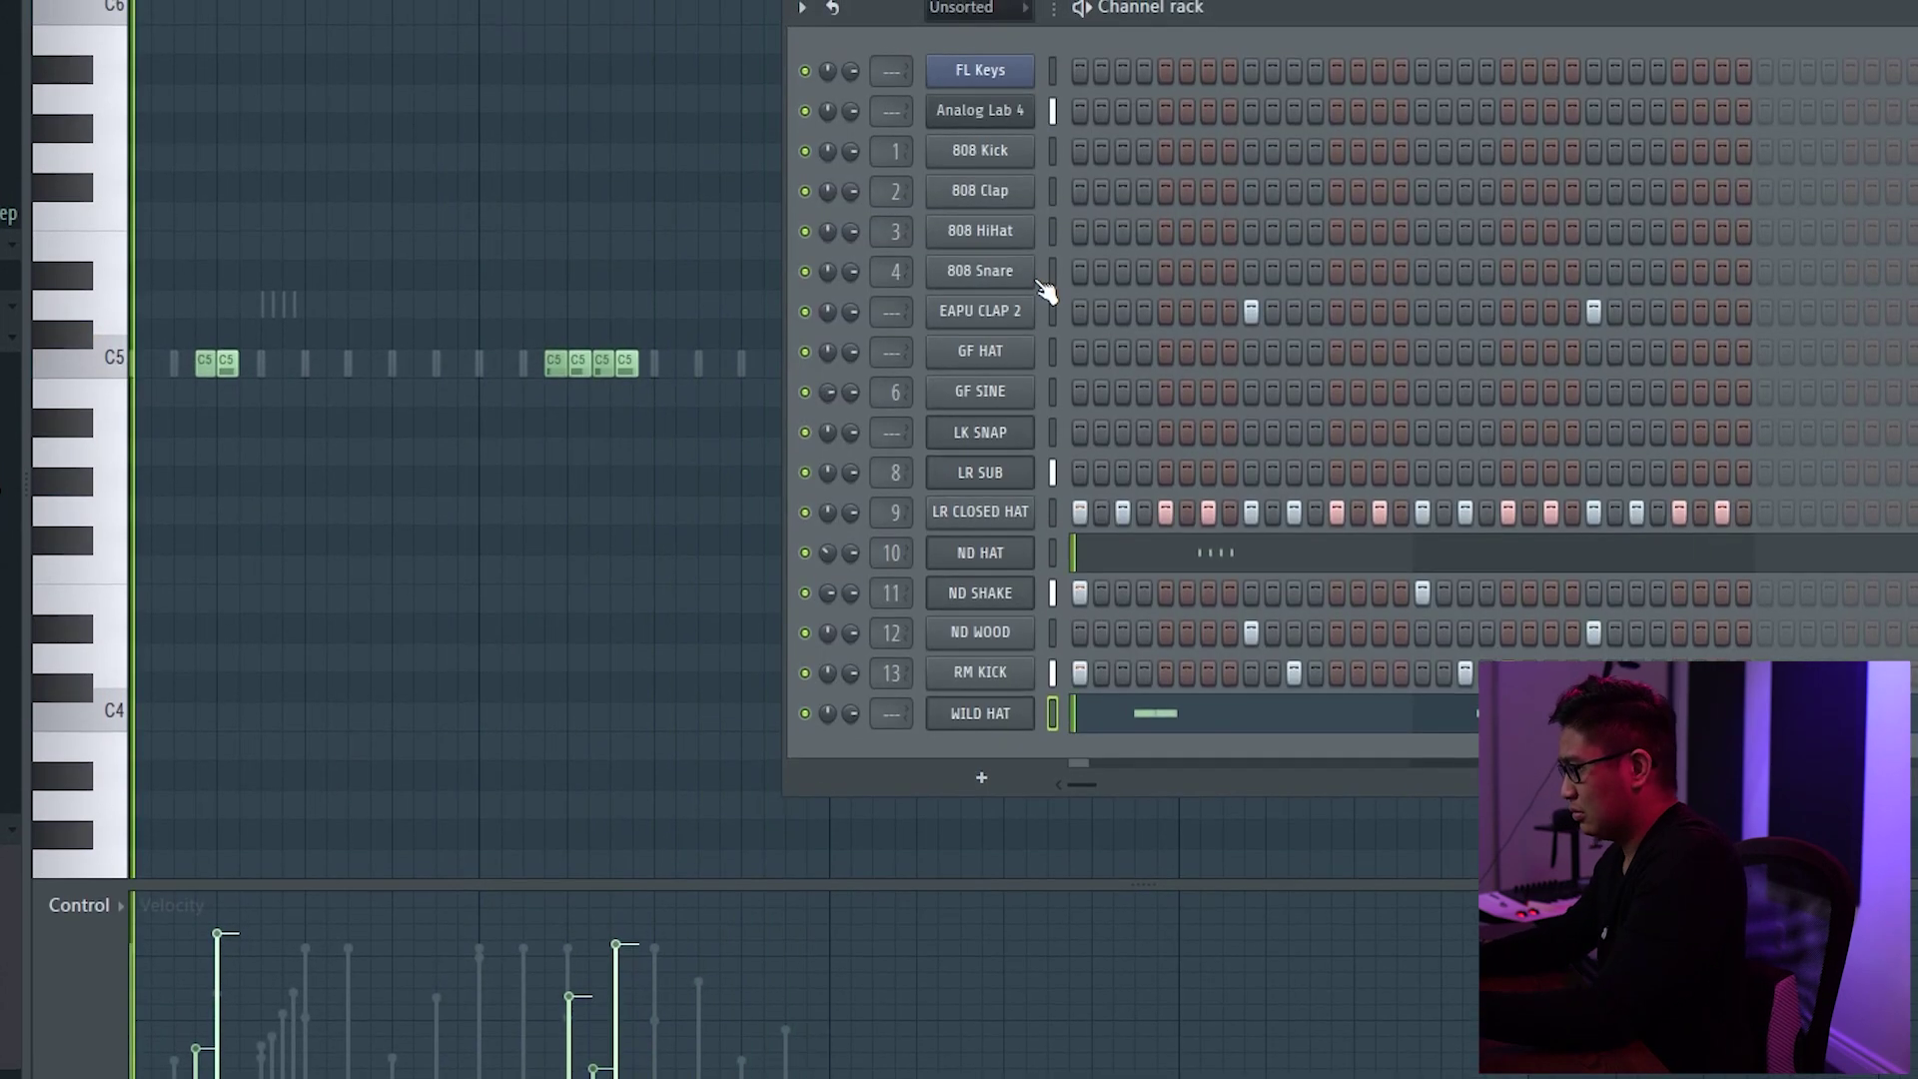
pyautogui.press('F9')
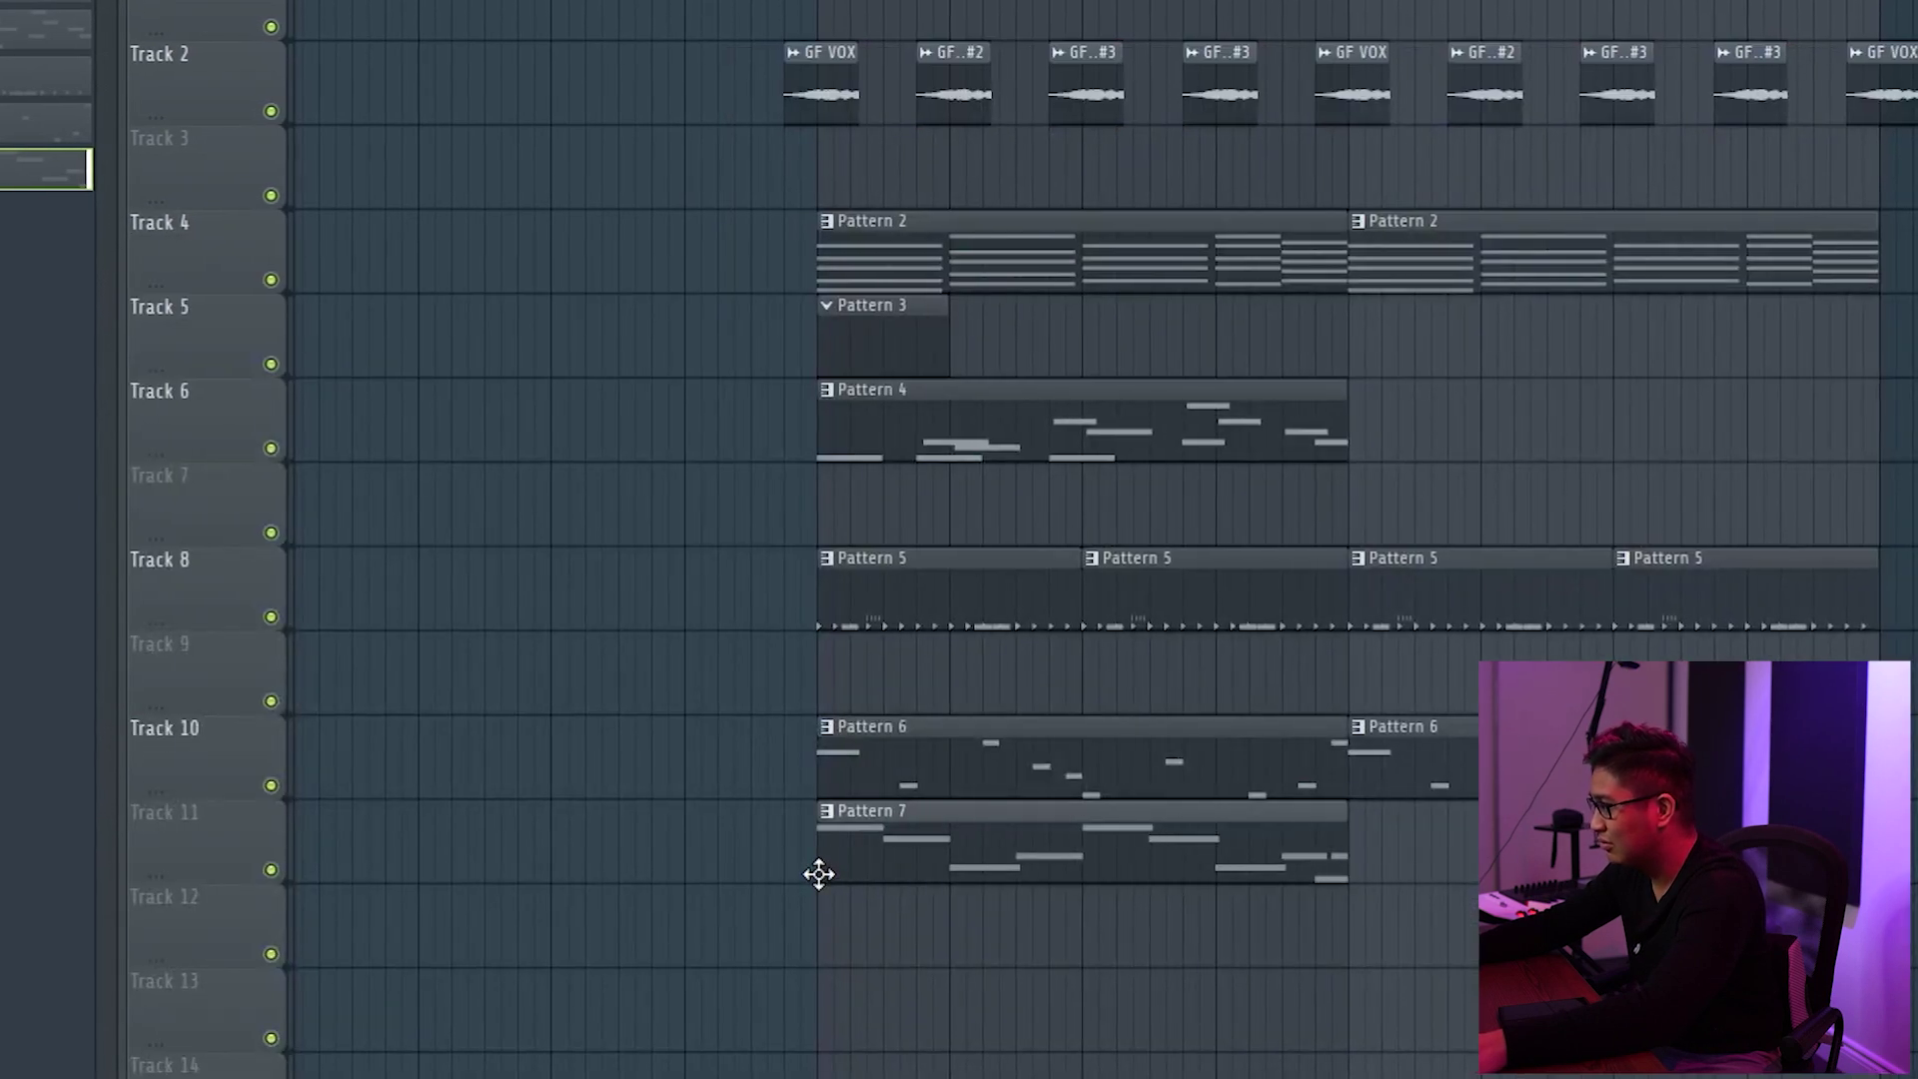
pyautogui.press('space')
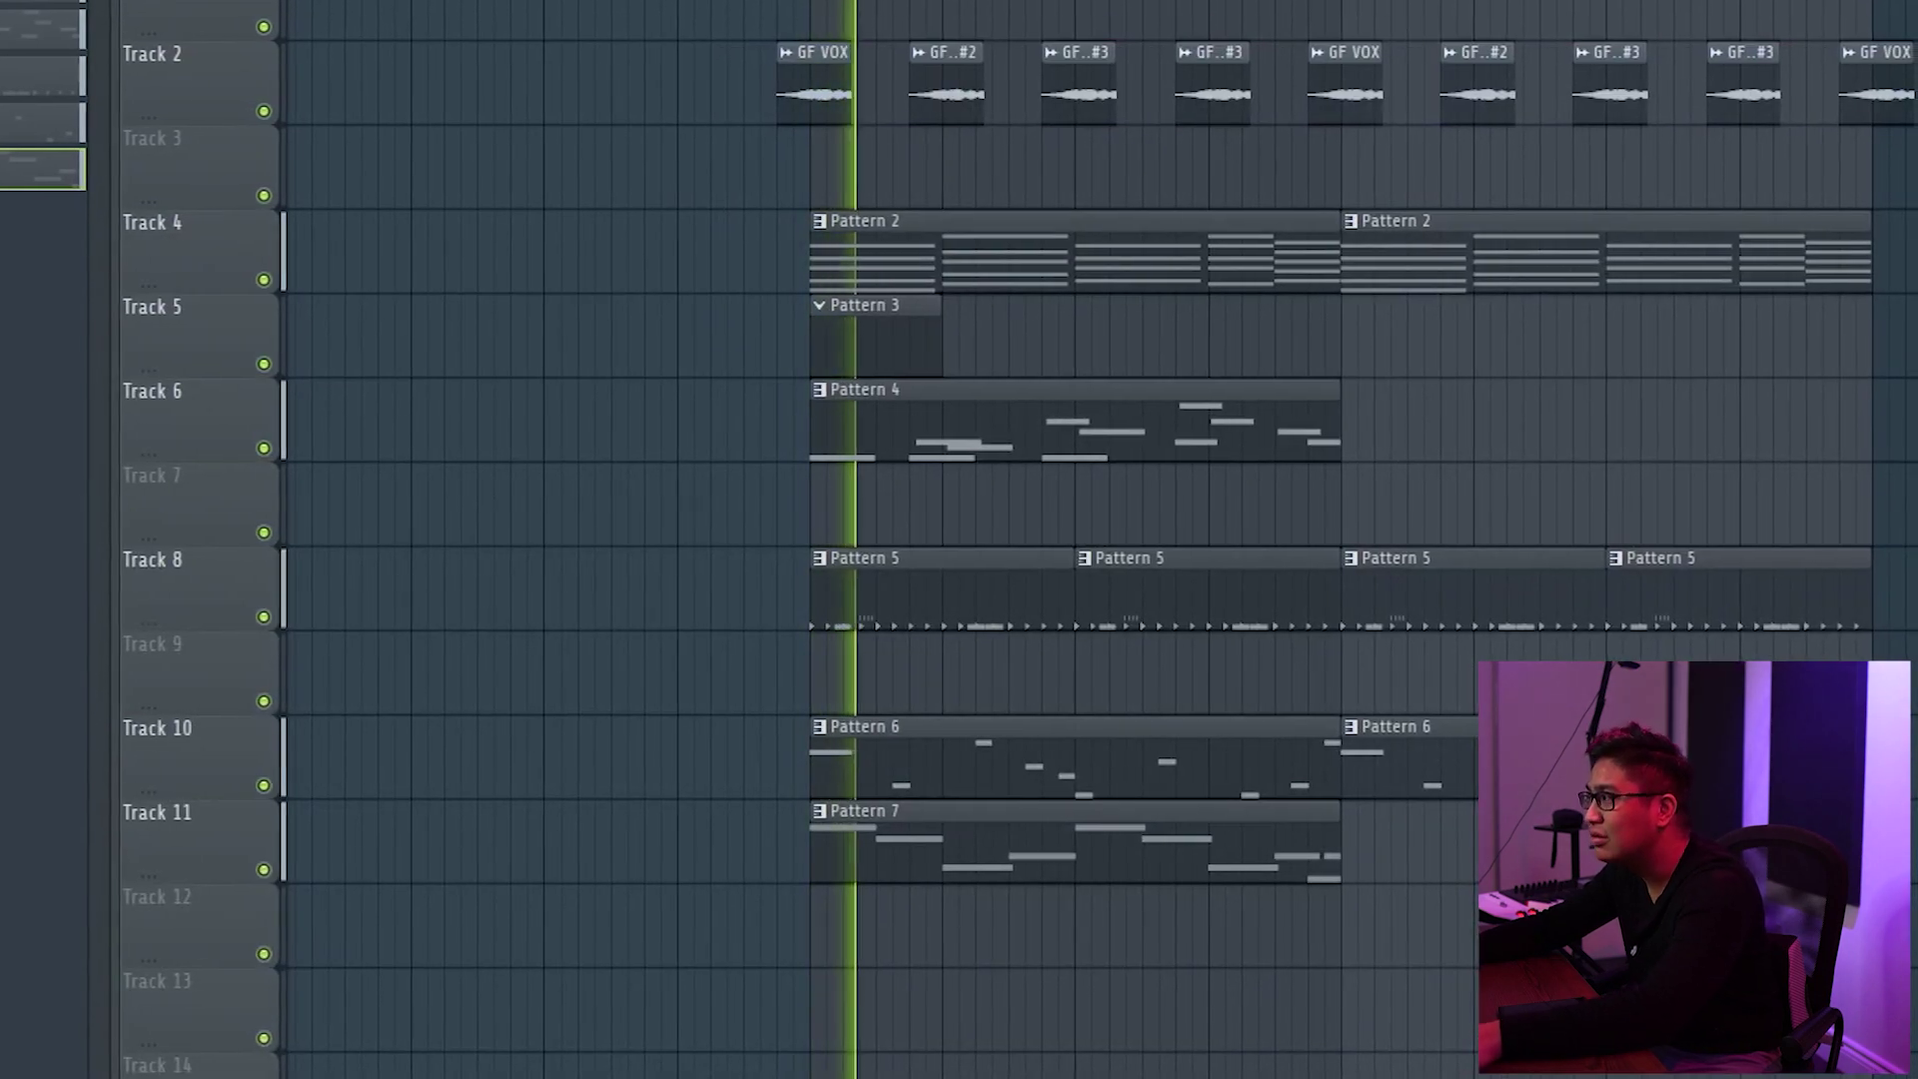
# Pan the Analog Lab 4 #2 mixer track to the right and raise its fader.
pyautogui.press('F6')
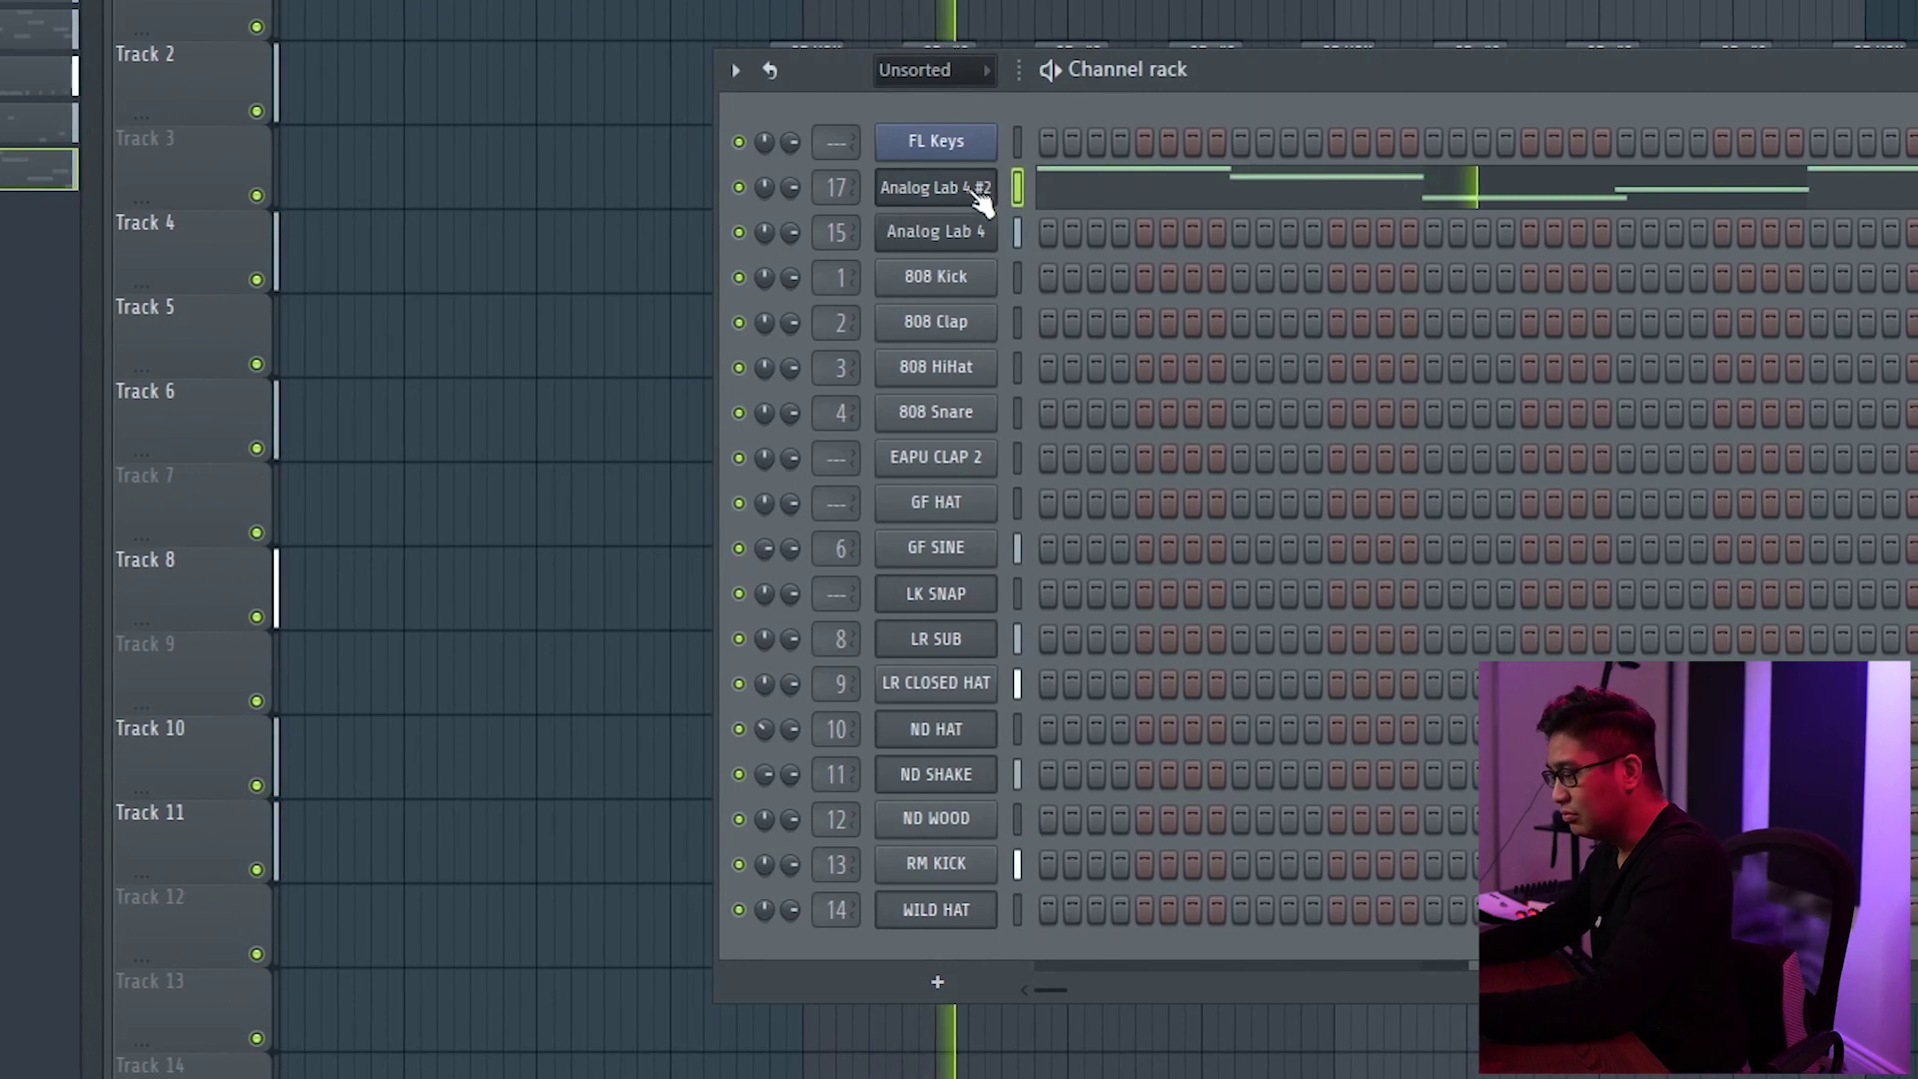
pyautogui.press('F9')
pyautogui.click(1451, 88)
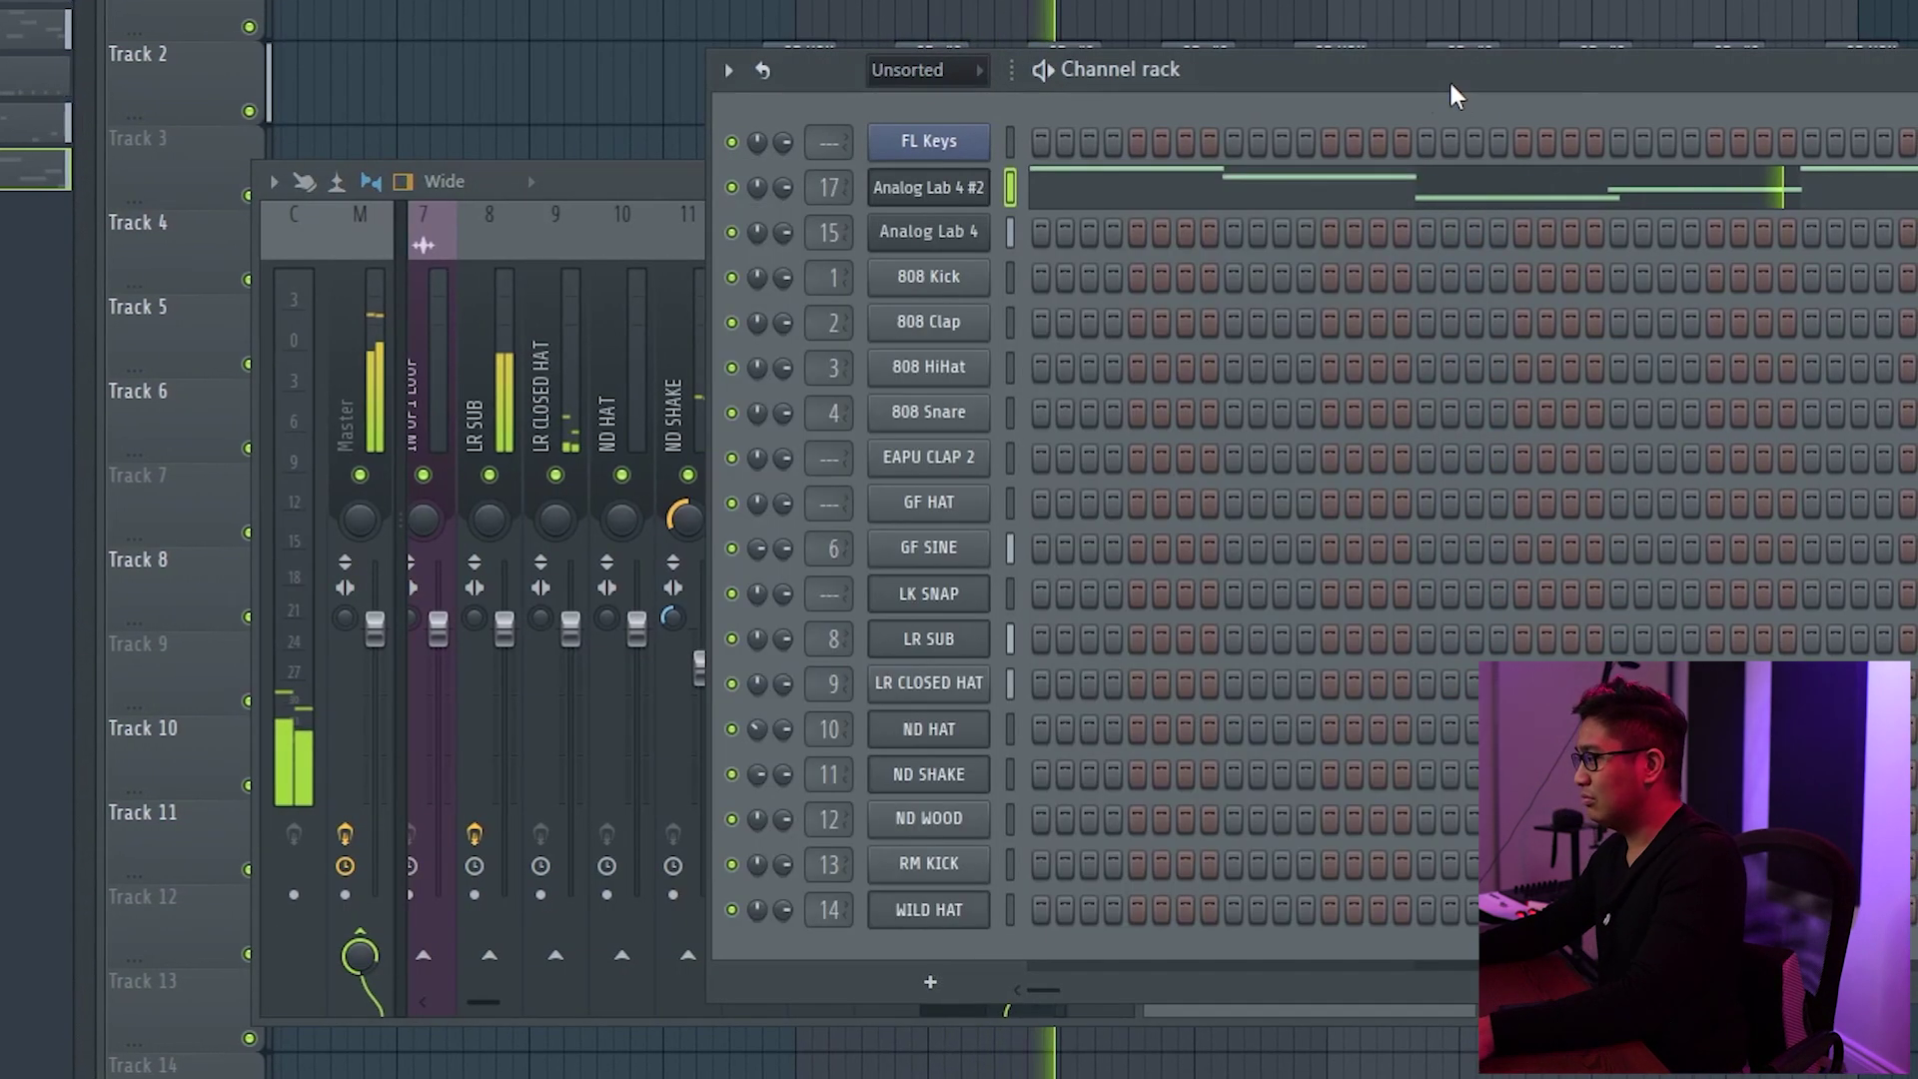
pyautogui.press('F9')
pyautogui.moveTo(1029, 530); pyautogui.dragTo(1029, 490)
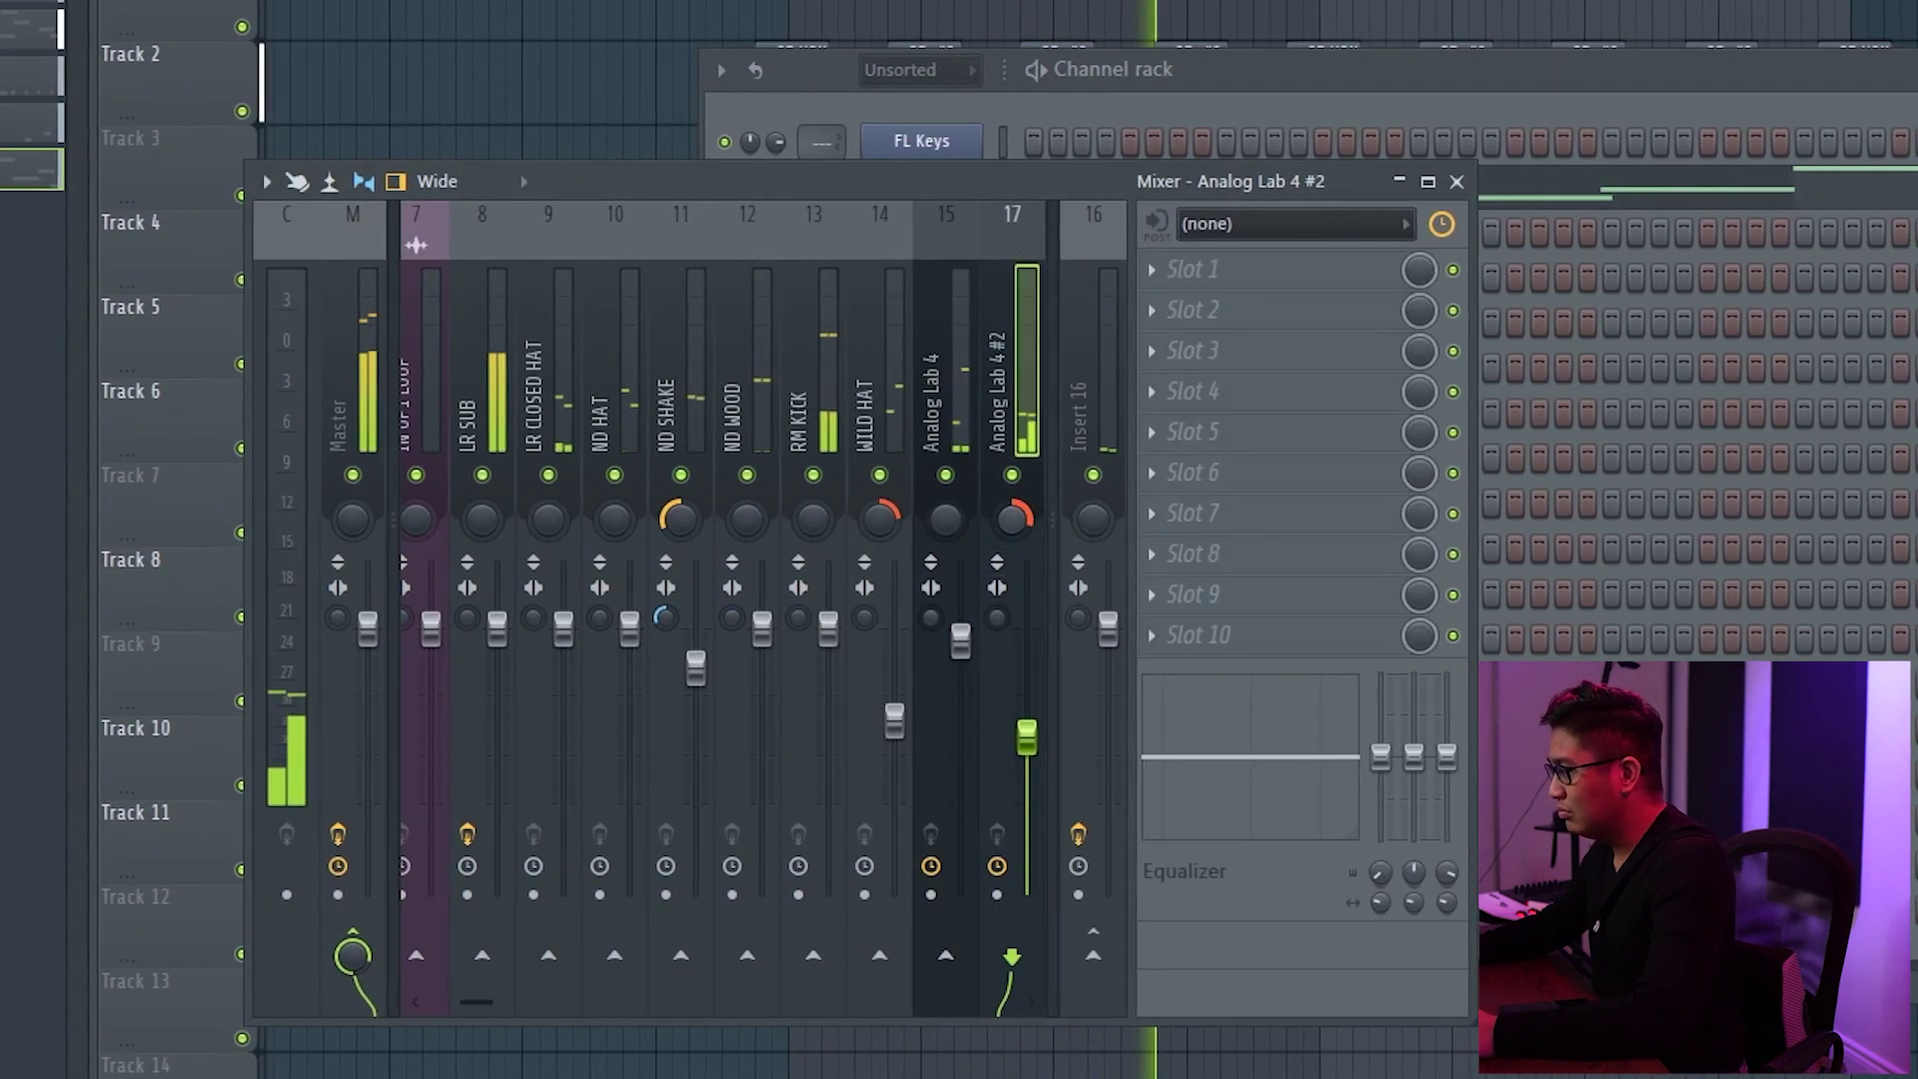
pyautogui.moveTo(1023, 737); pyautogui.dragTo(1023, 699)
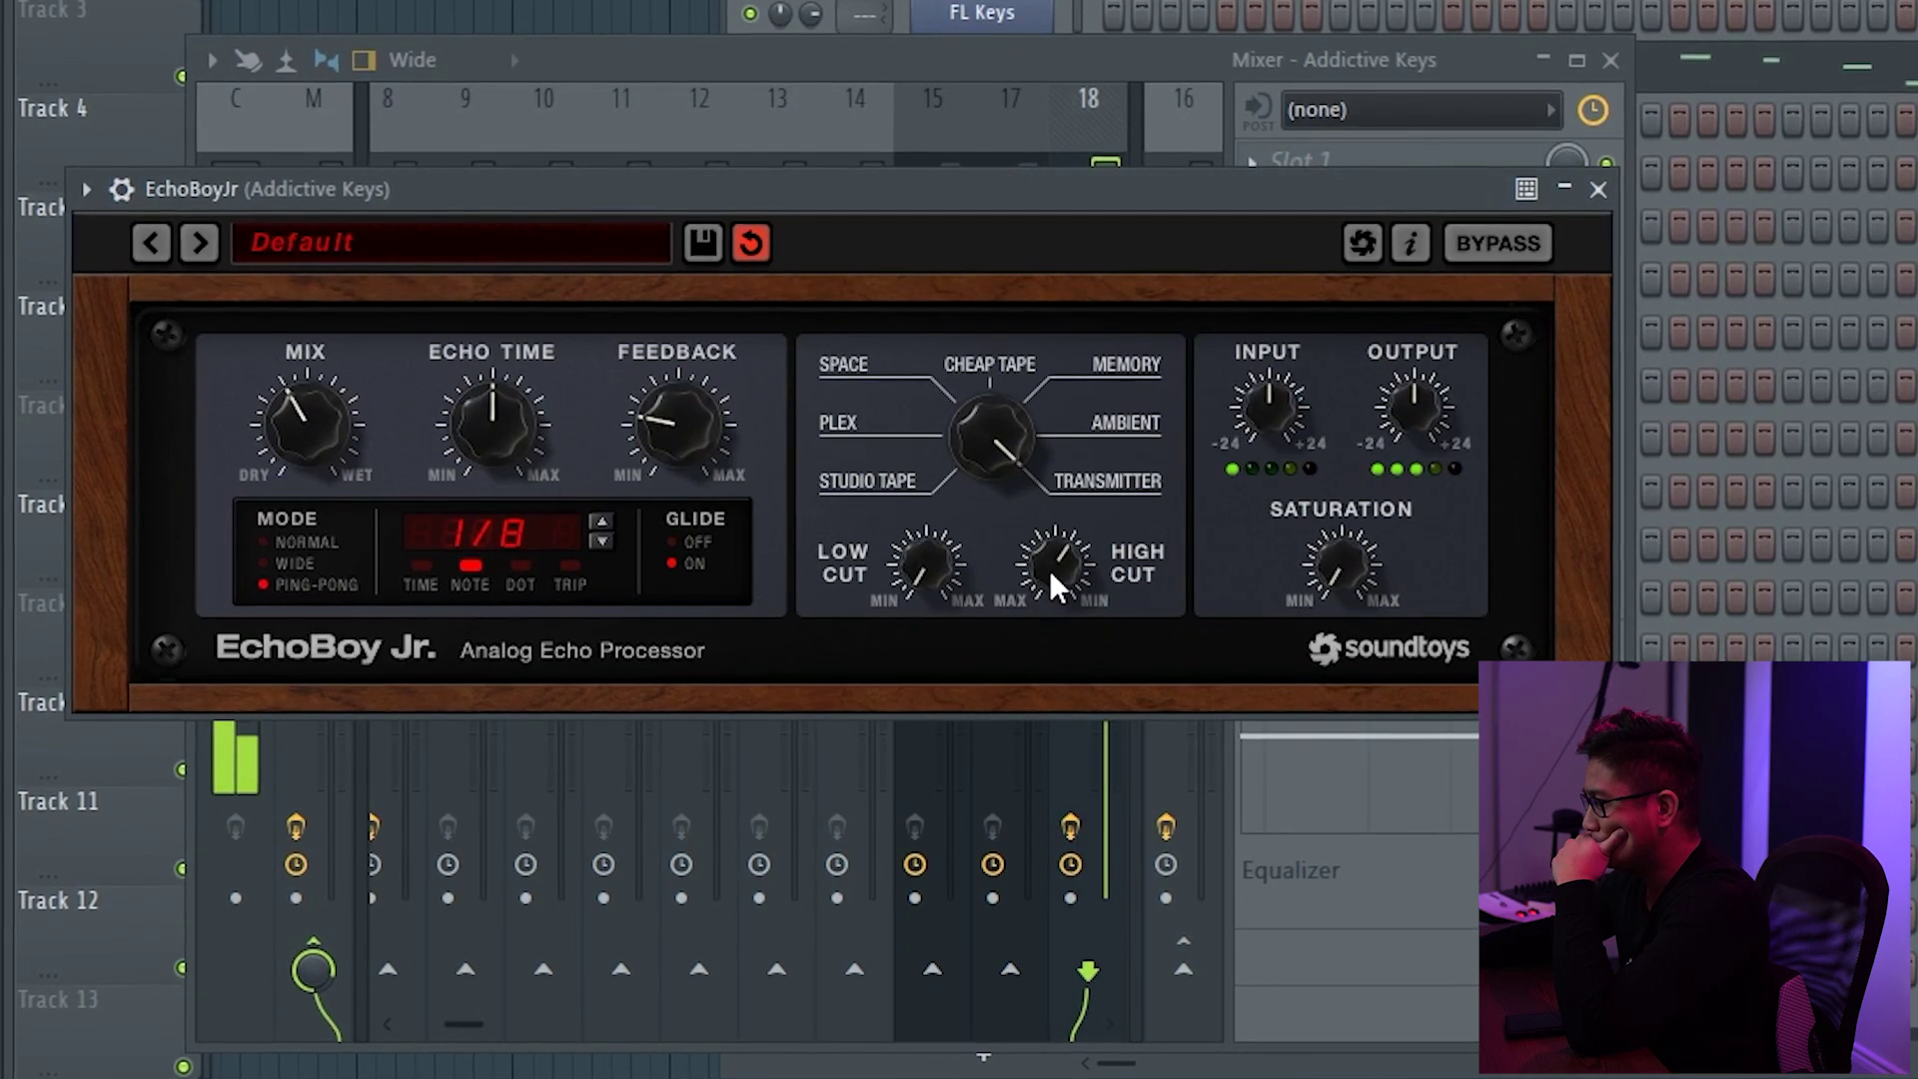
# Turn the High Cut of EchoBoy Jr. on the Addictive Keys track towards its maximum.
pyautogui.moveTo(1051, 577); pyautogui.dragTo(1053, 596)
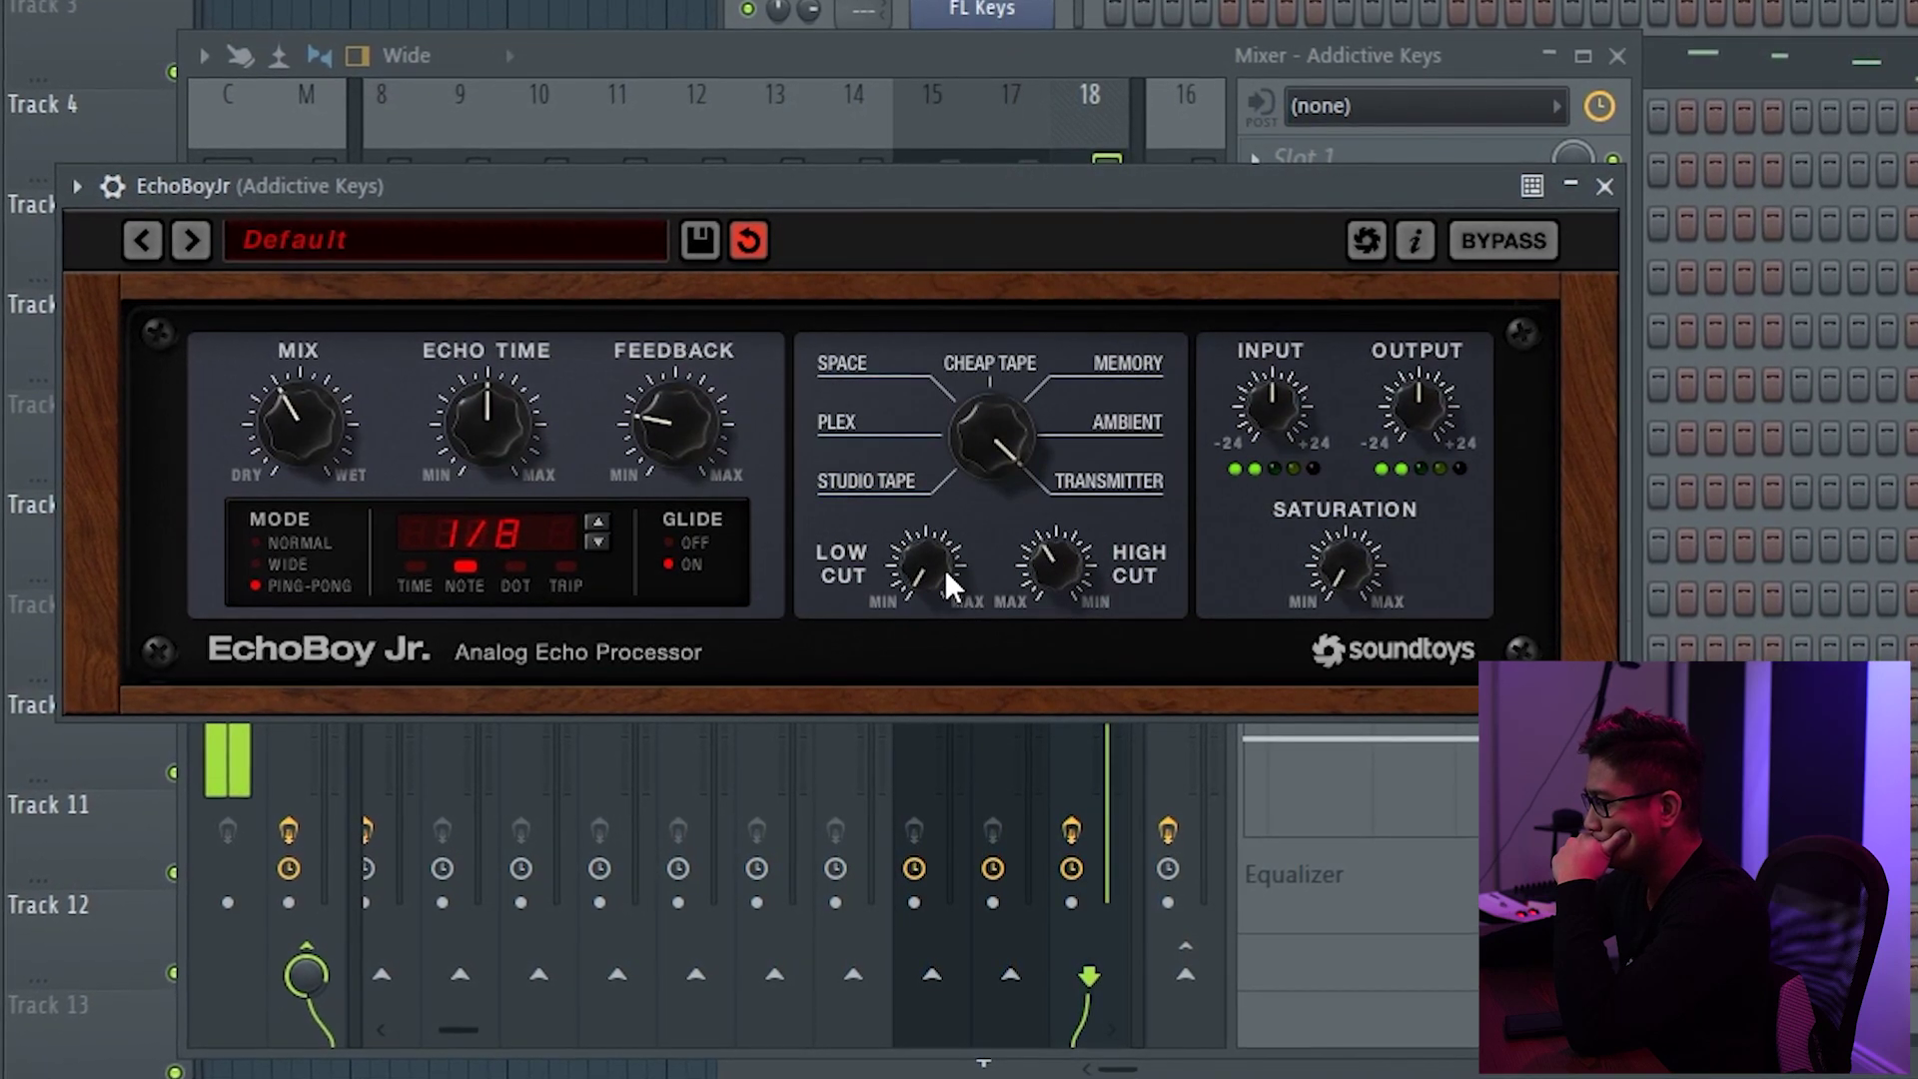
pyautogui.click(1171, 55)
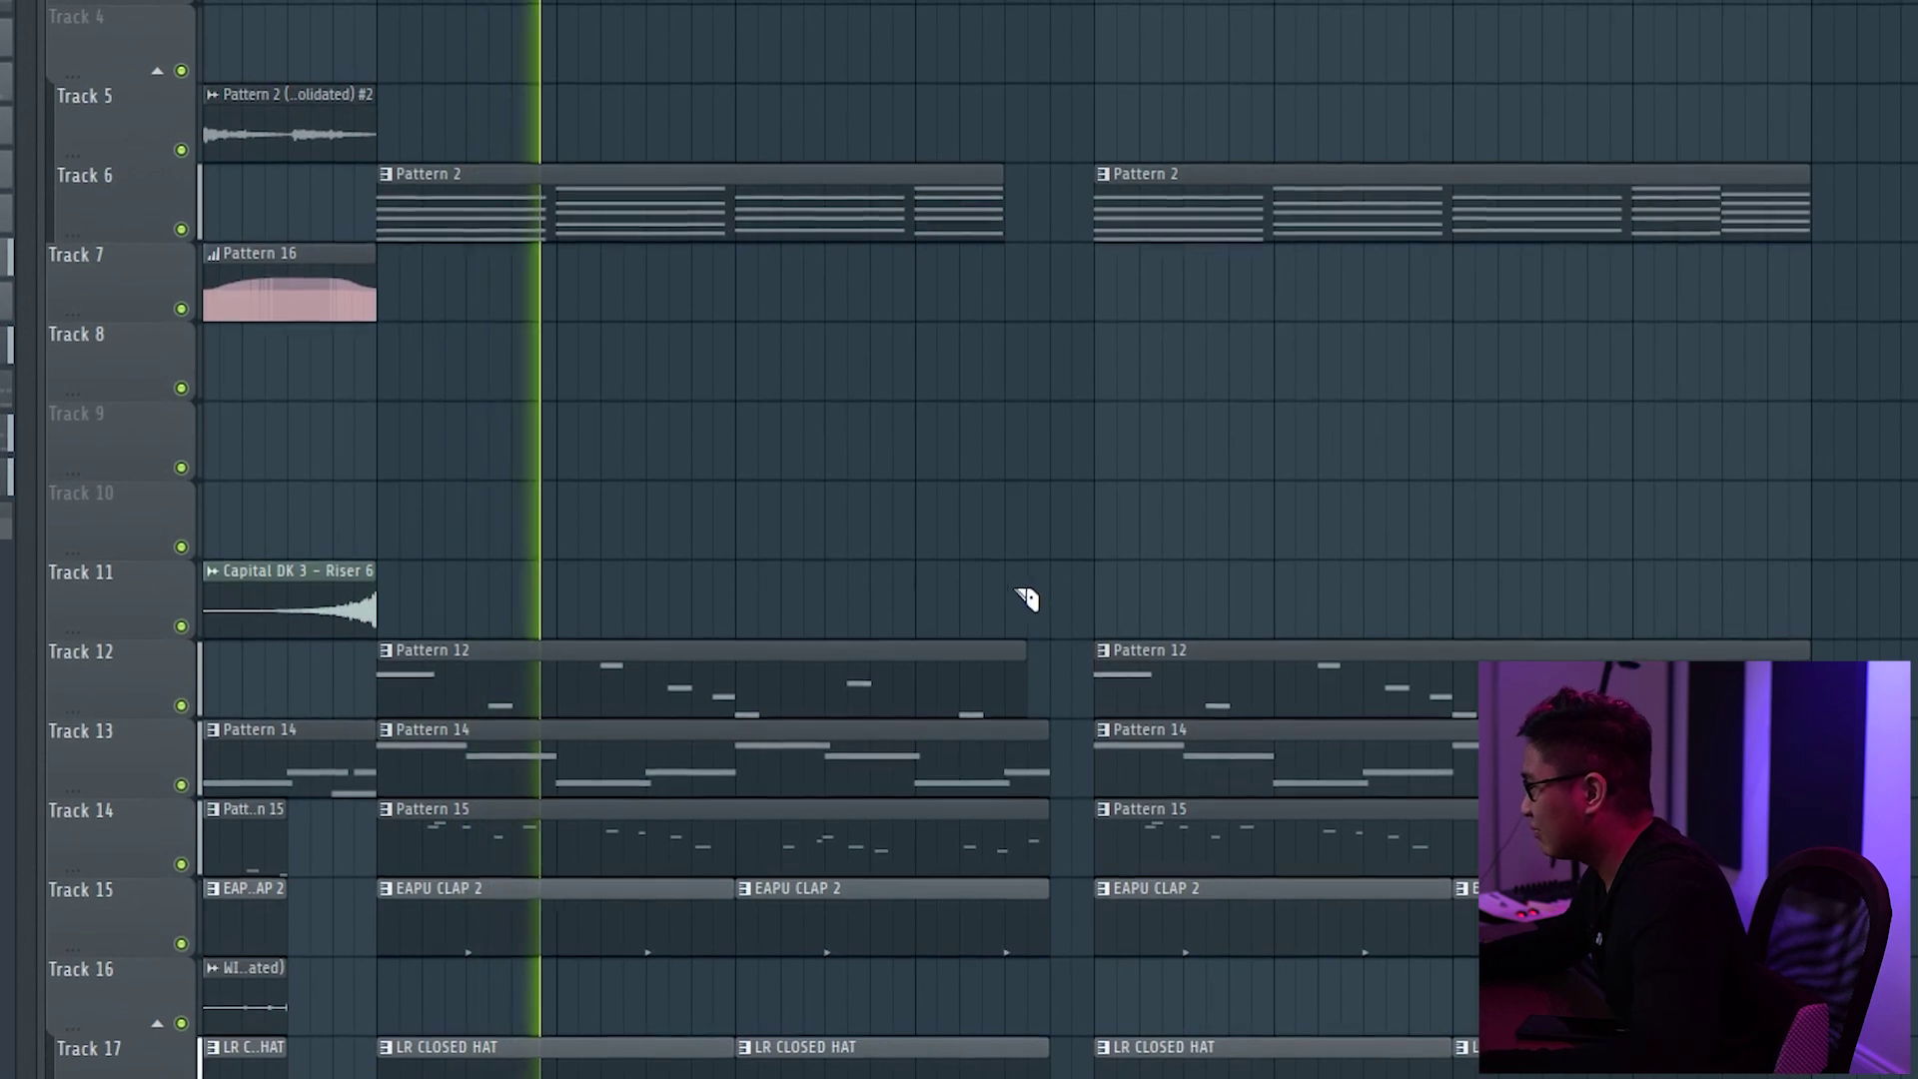
# Place a Capital DK 3 - Riser 6 clip on Track 11 in the gap leading up to bar 25.
pyautogui.scroll(5, 1089, 656)
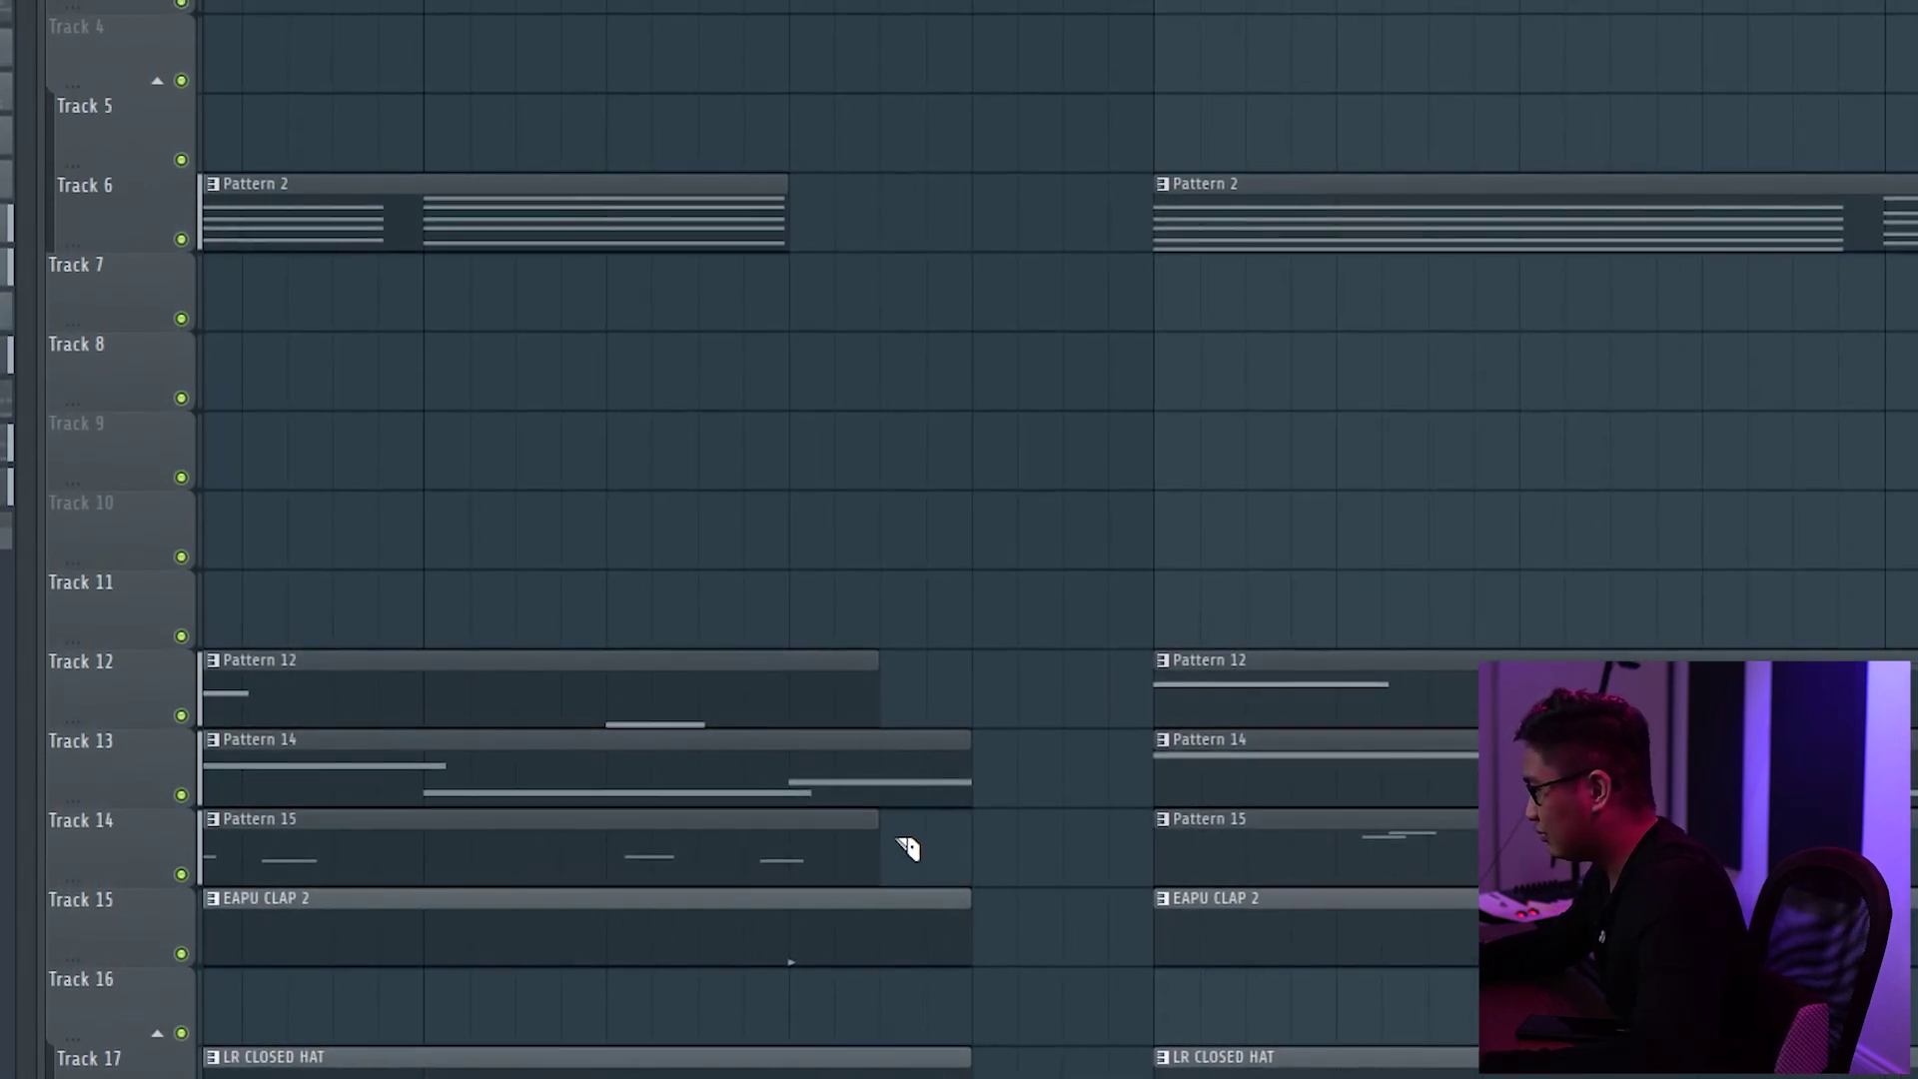
pyautogui.scroll(-4, 878, 771)
pyautogui.scroll(-3, 869, 758)
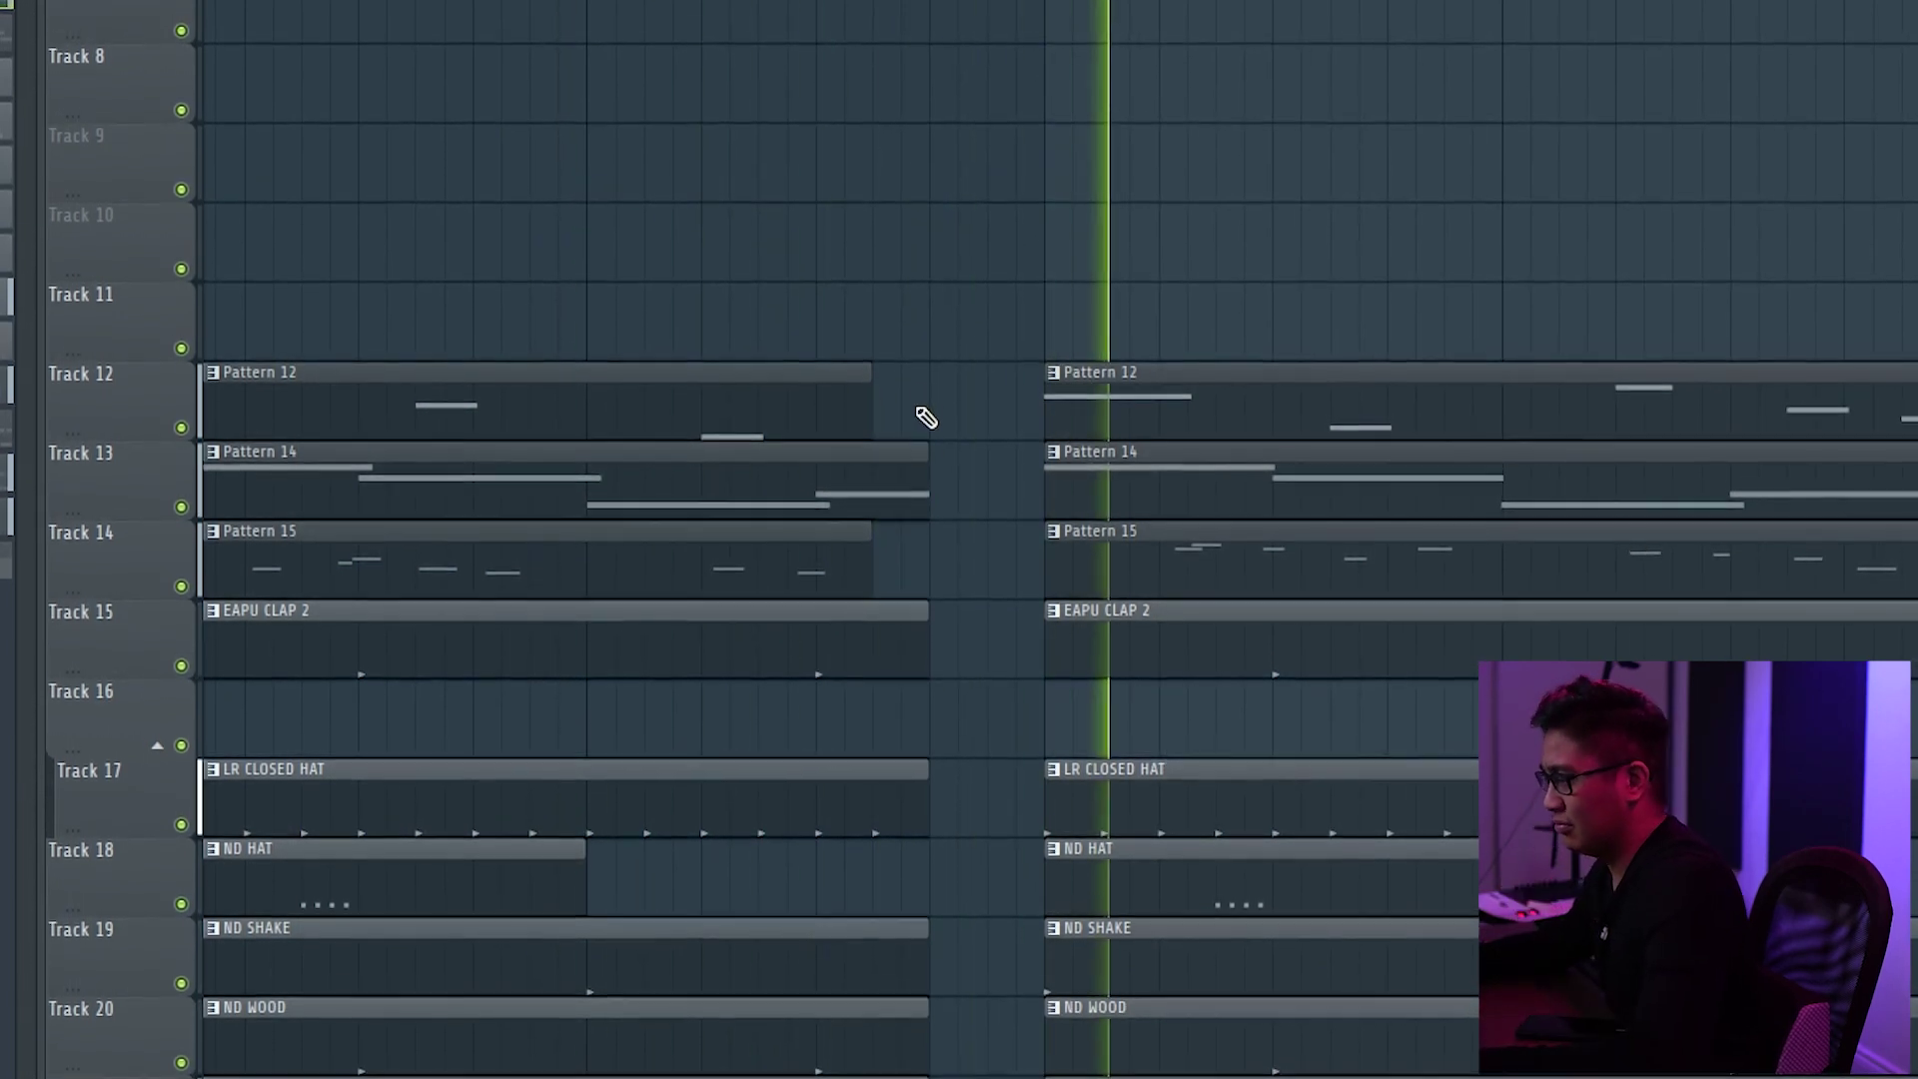
pyautogui.scroll(-2, 842, 366)
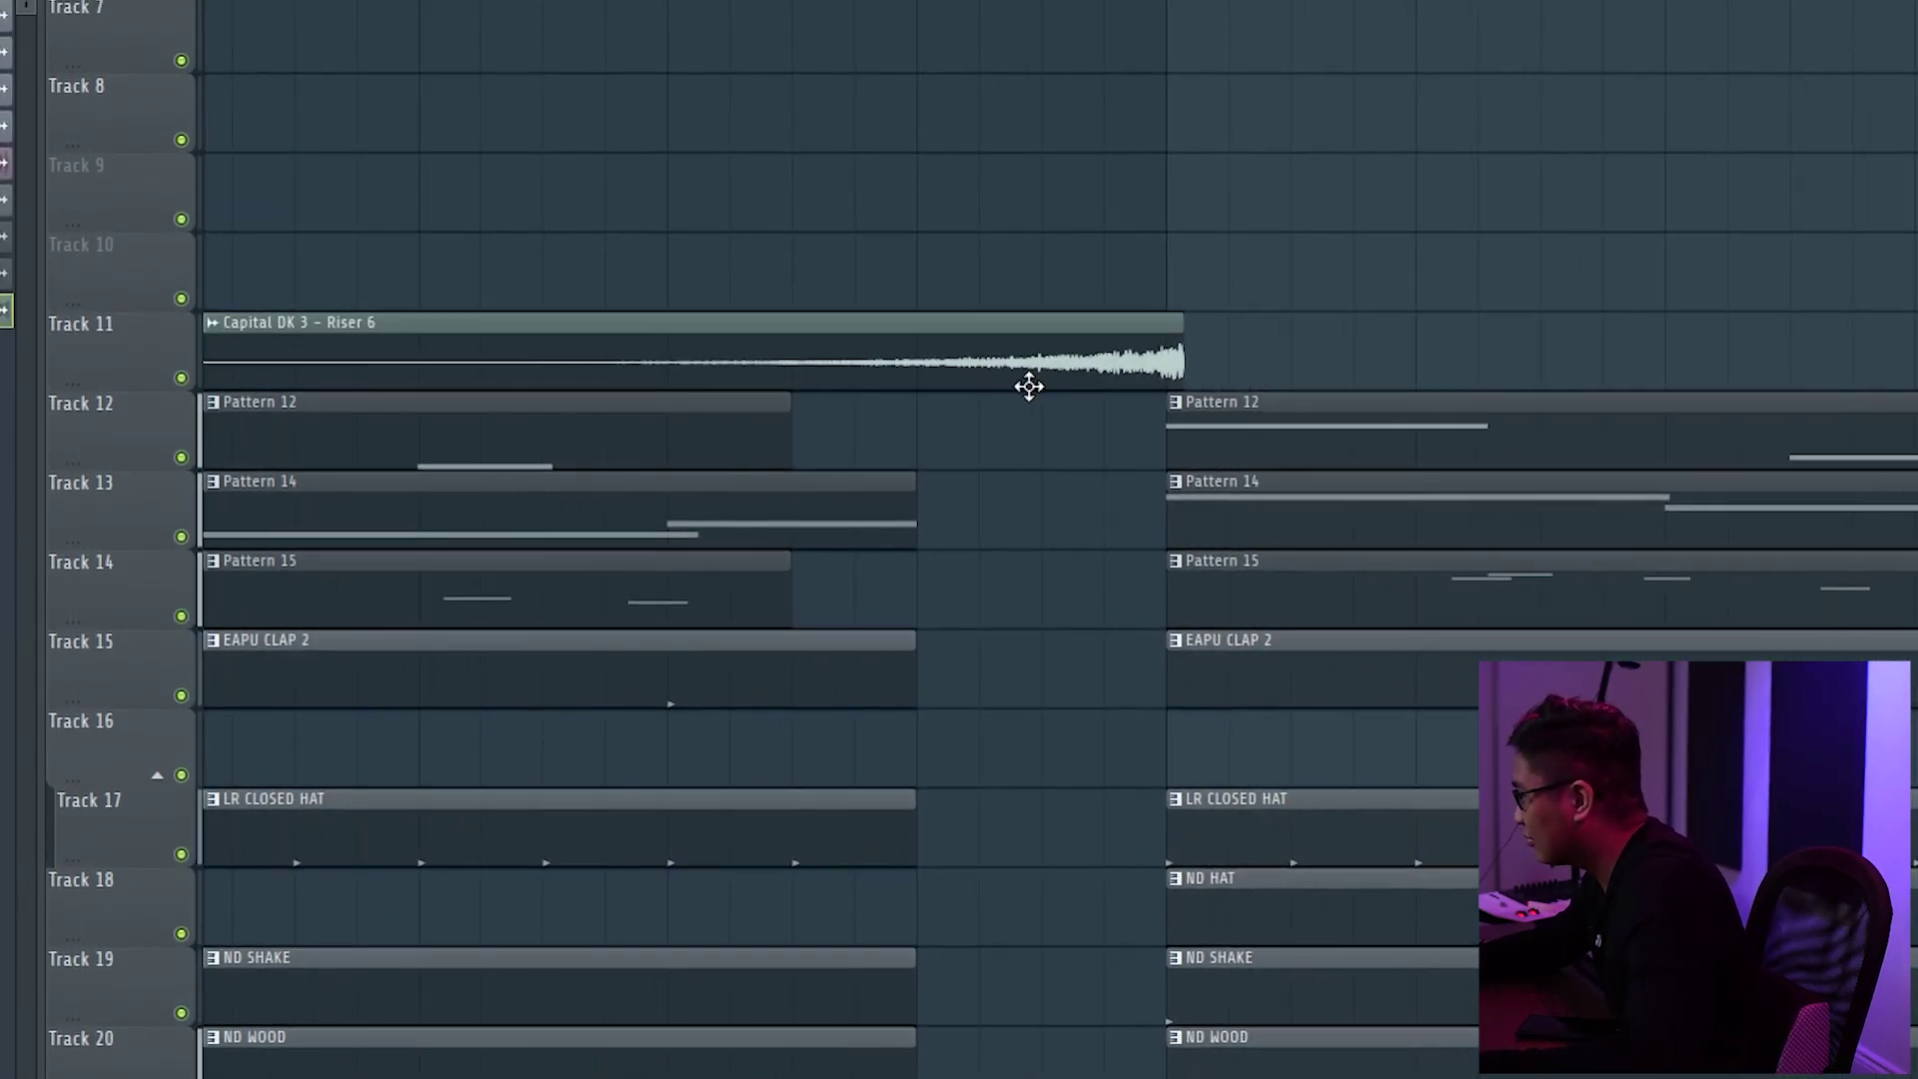
pyautogui.scroll(-8, 1013, 392)
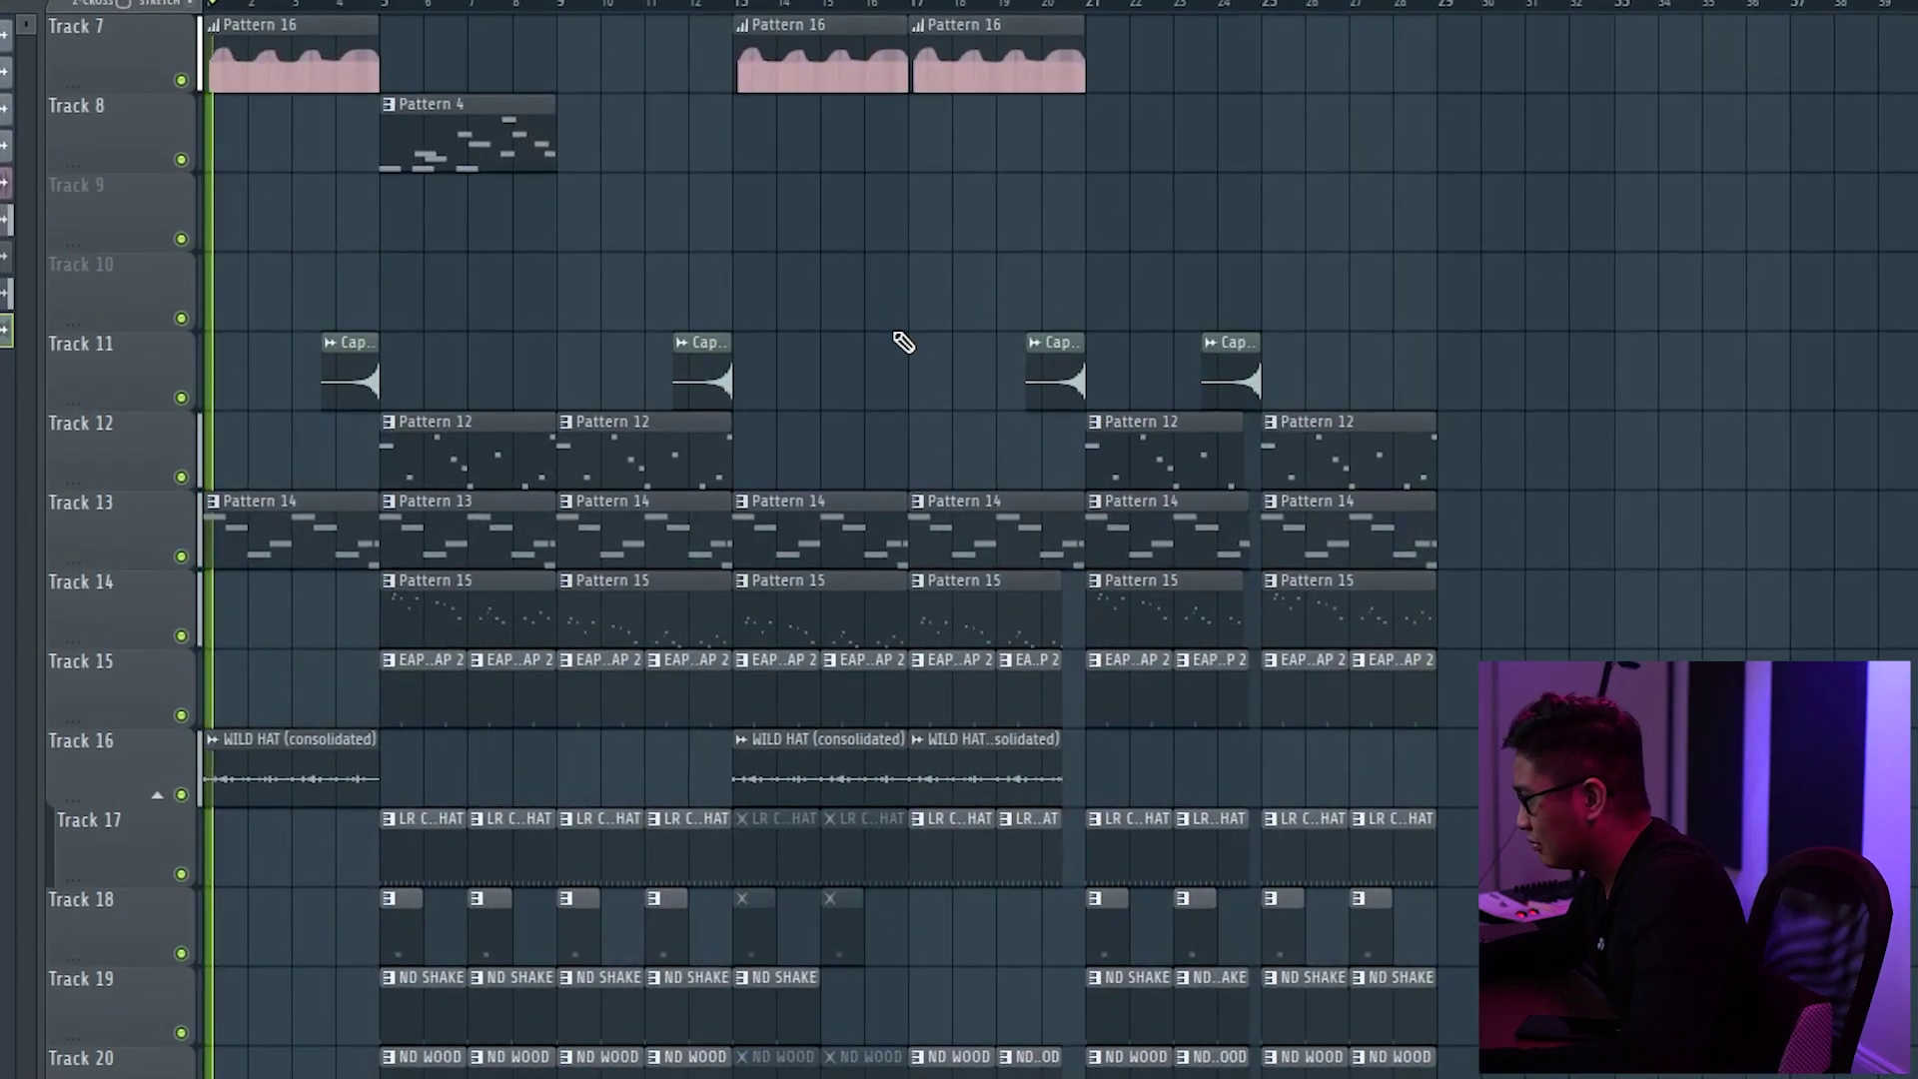
# Stop playback, select every clip in the arrangement and duplicate the selection.
pyautogui.scroll(-5, 894, 339)
pyautogui.press('space')
pyautogui.hotkey('ctrl', 'a')
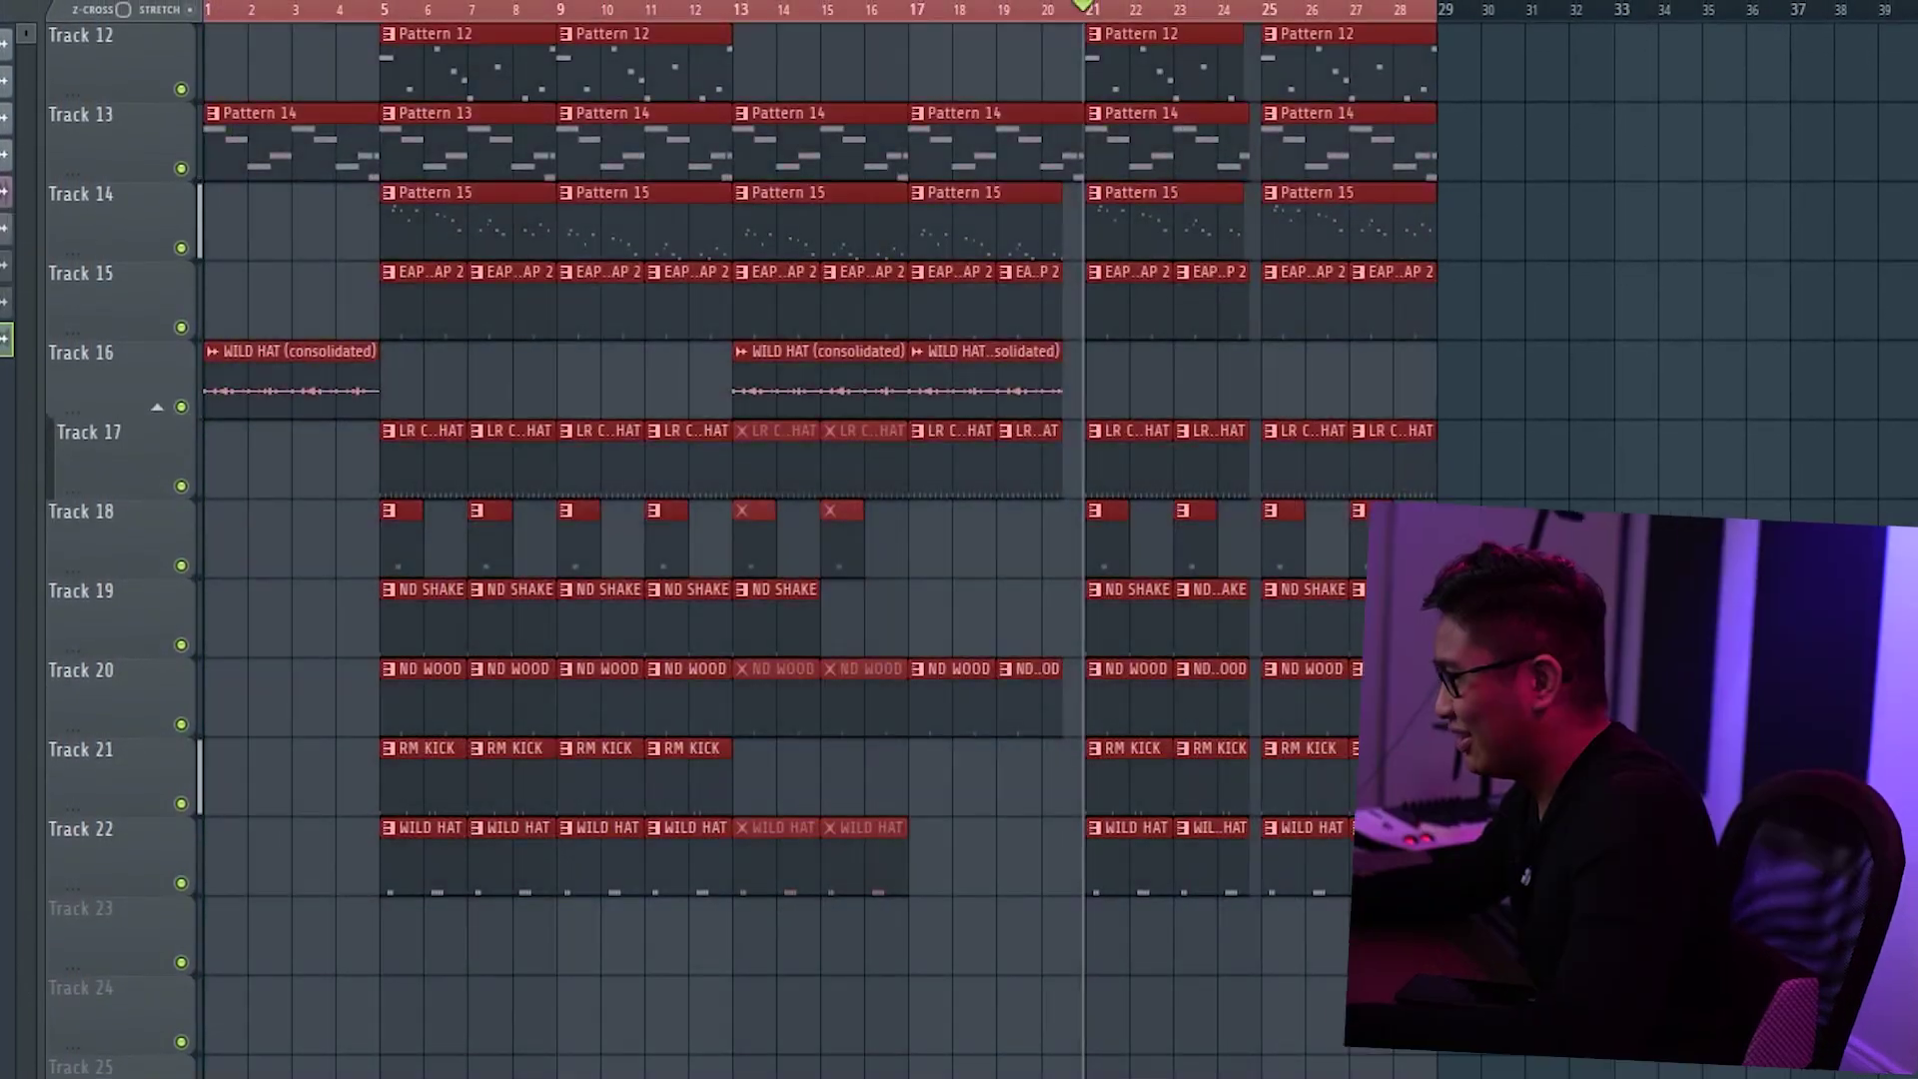
pyautogui.hotkey('ctrl', 'b')
pyautogui.scroll(10, 1554, 128)
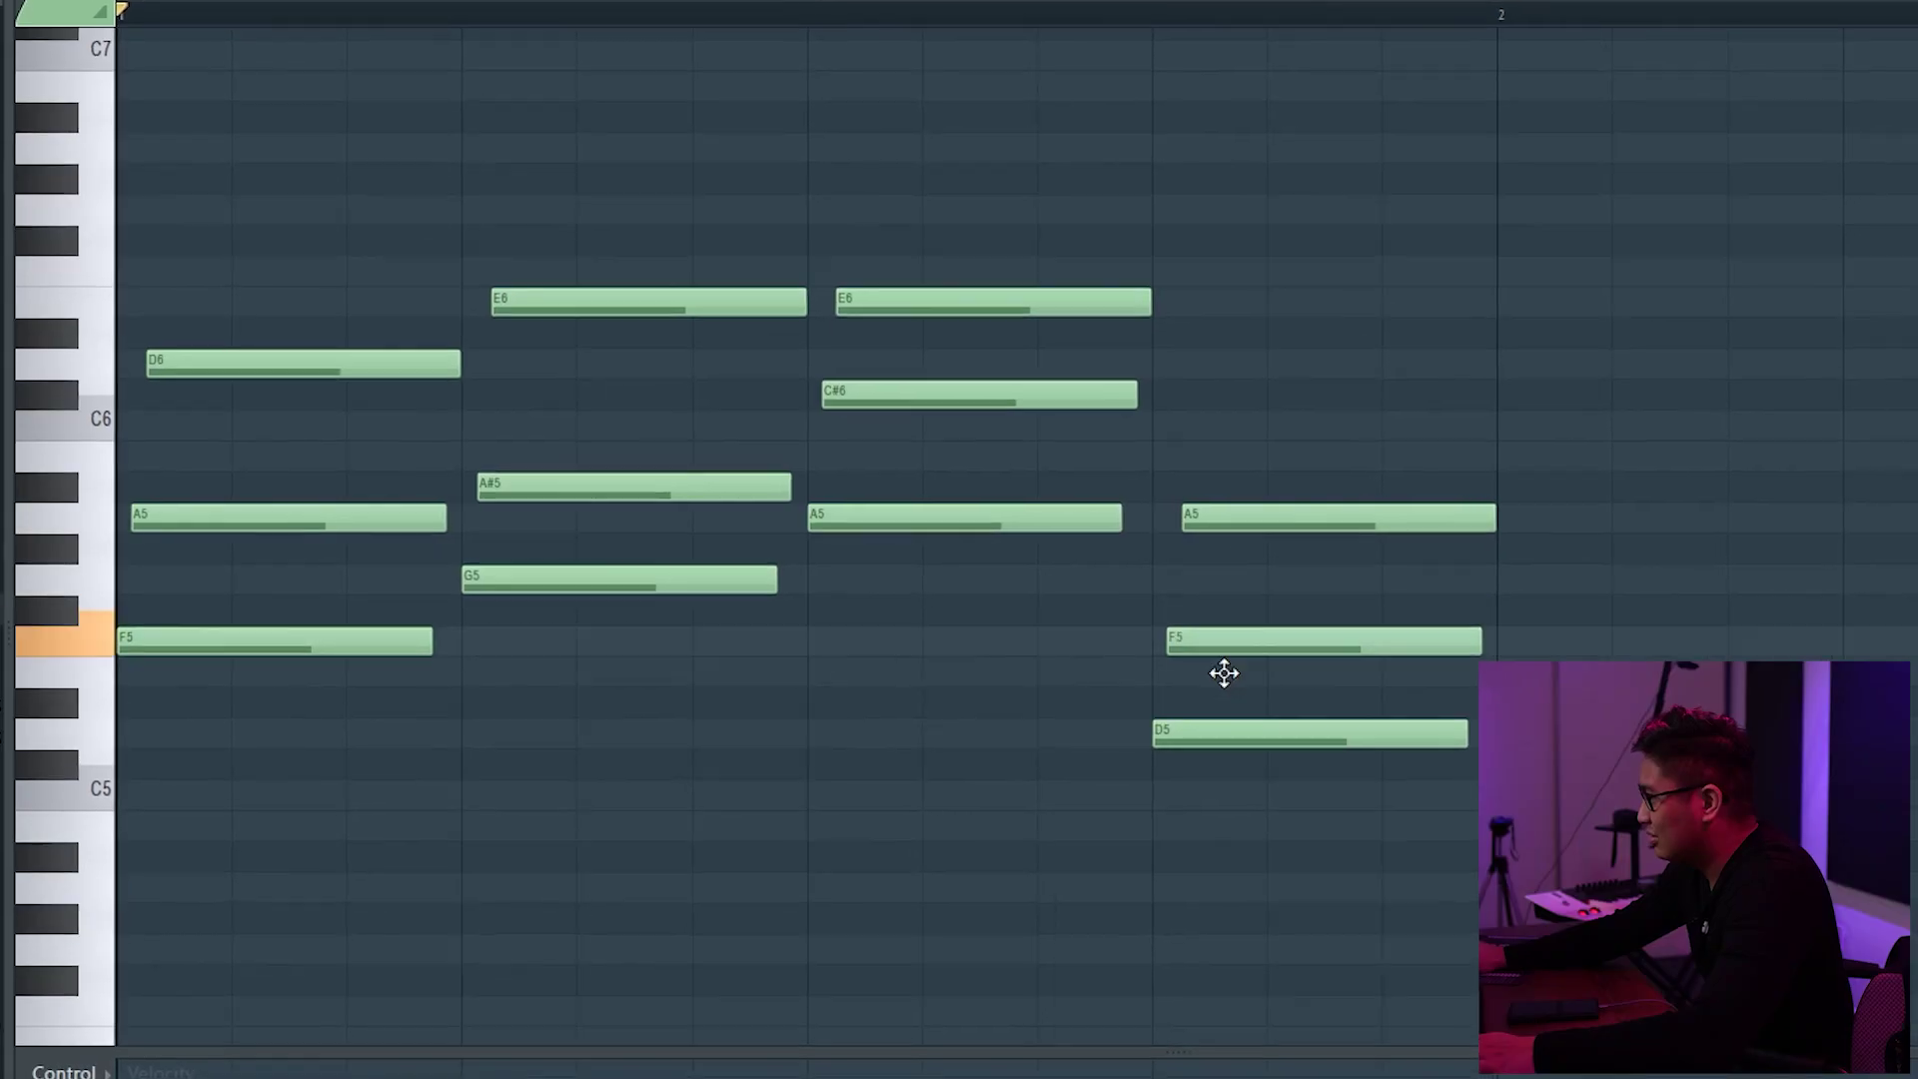
# Change the last chord's lower notes to E5 and C#5 and play back the chord progression.
pyautogui.moveTo(1224, 673); pyautogui.dragTo(1238, 787)
pyautogui.press('space')
pyautogui.scroll(-2, 707, 506)
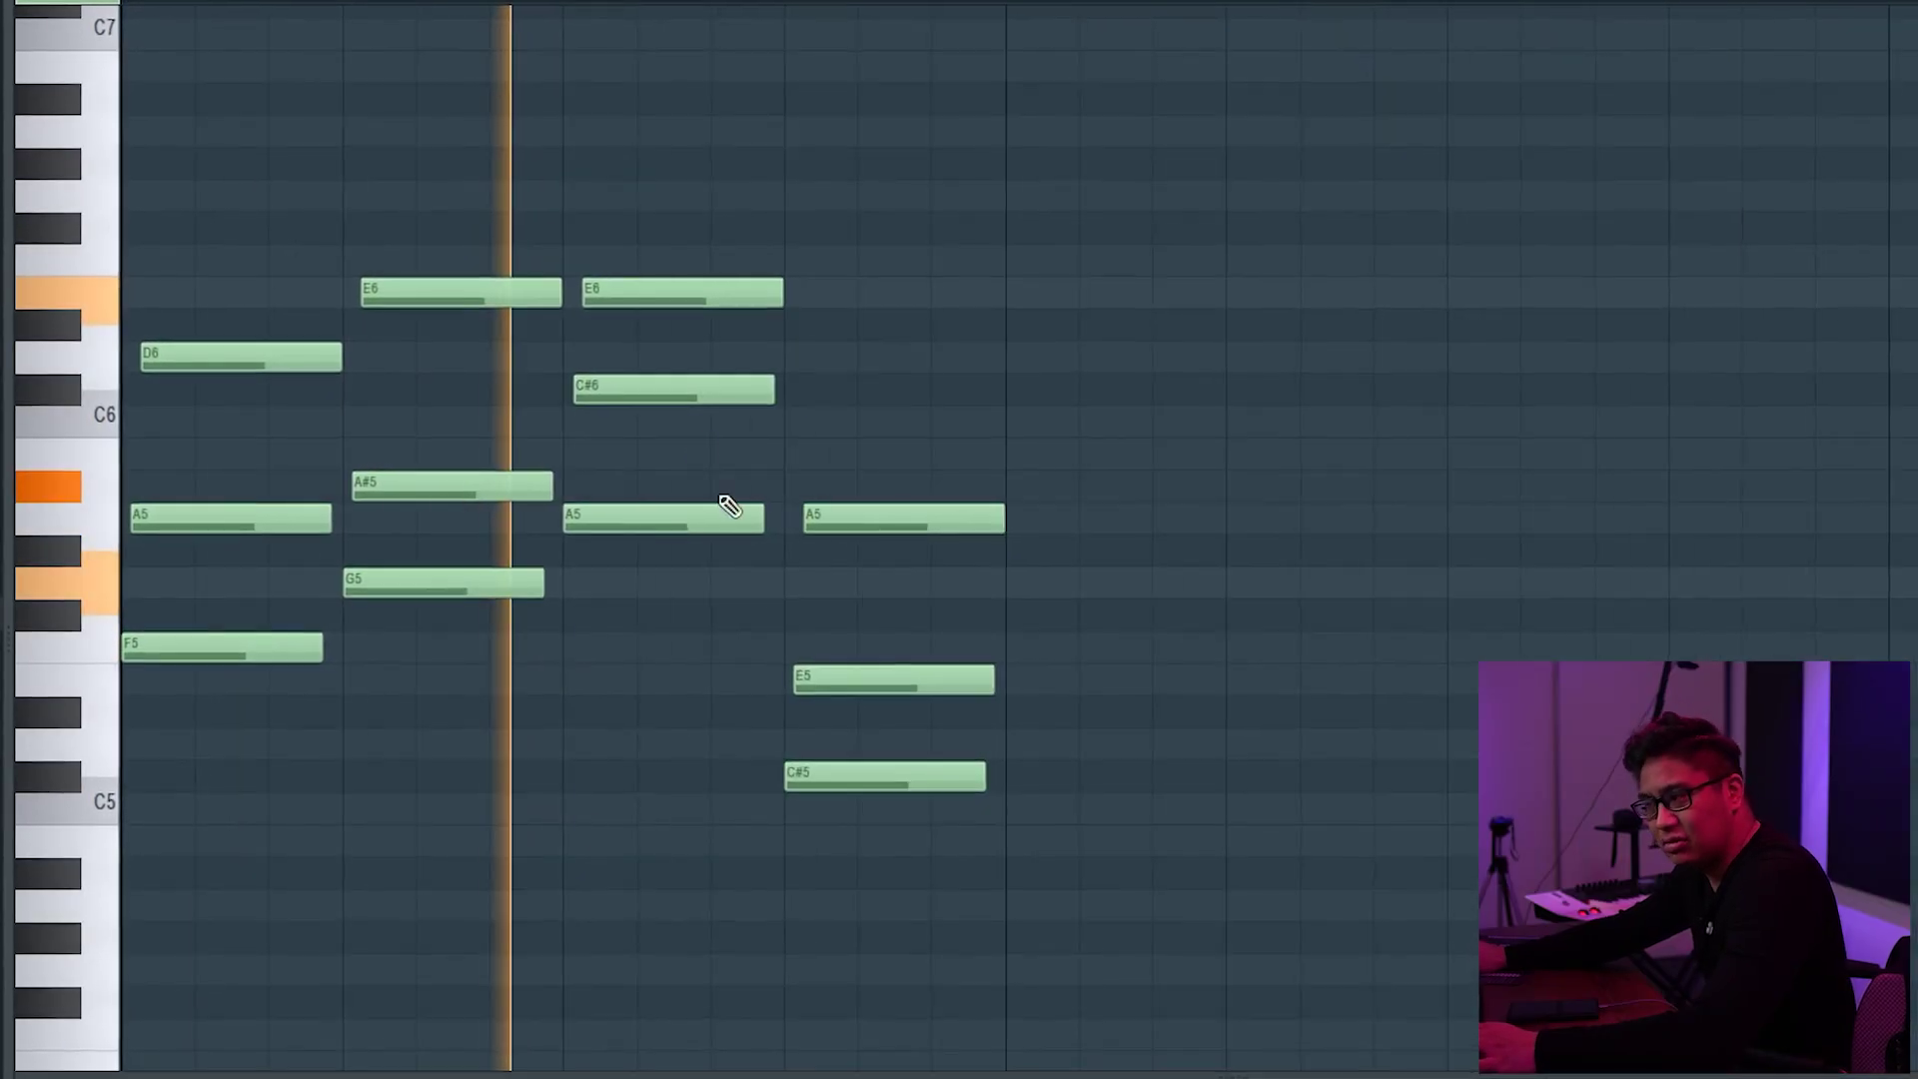
pyautogui.scroll(-2, 686, 415)
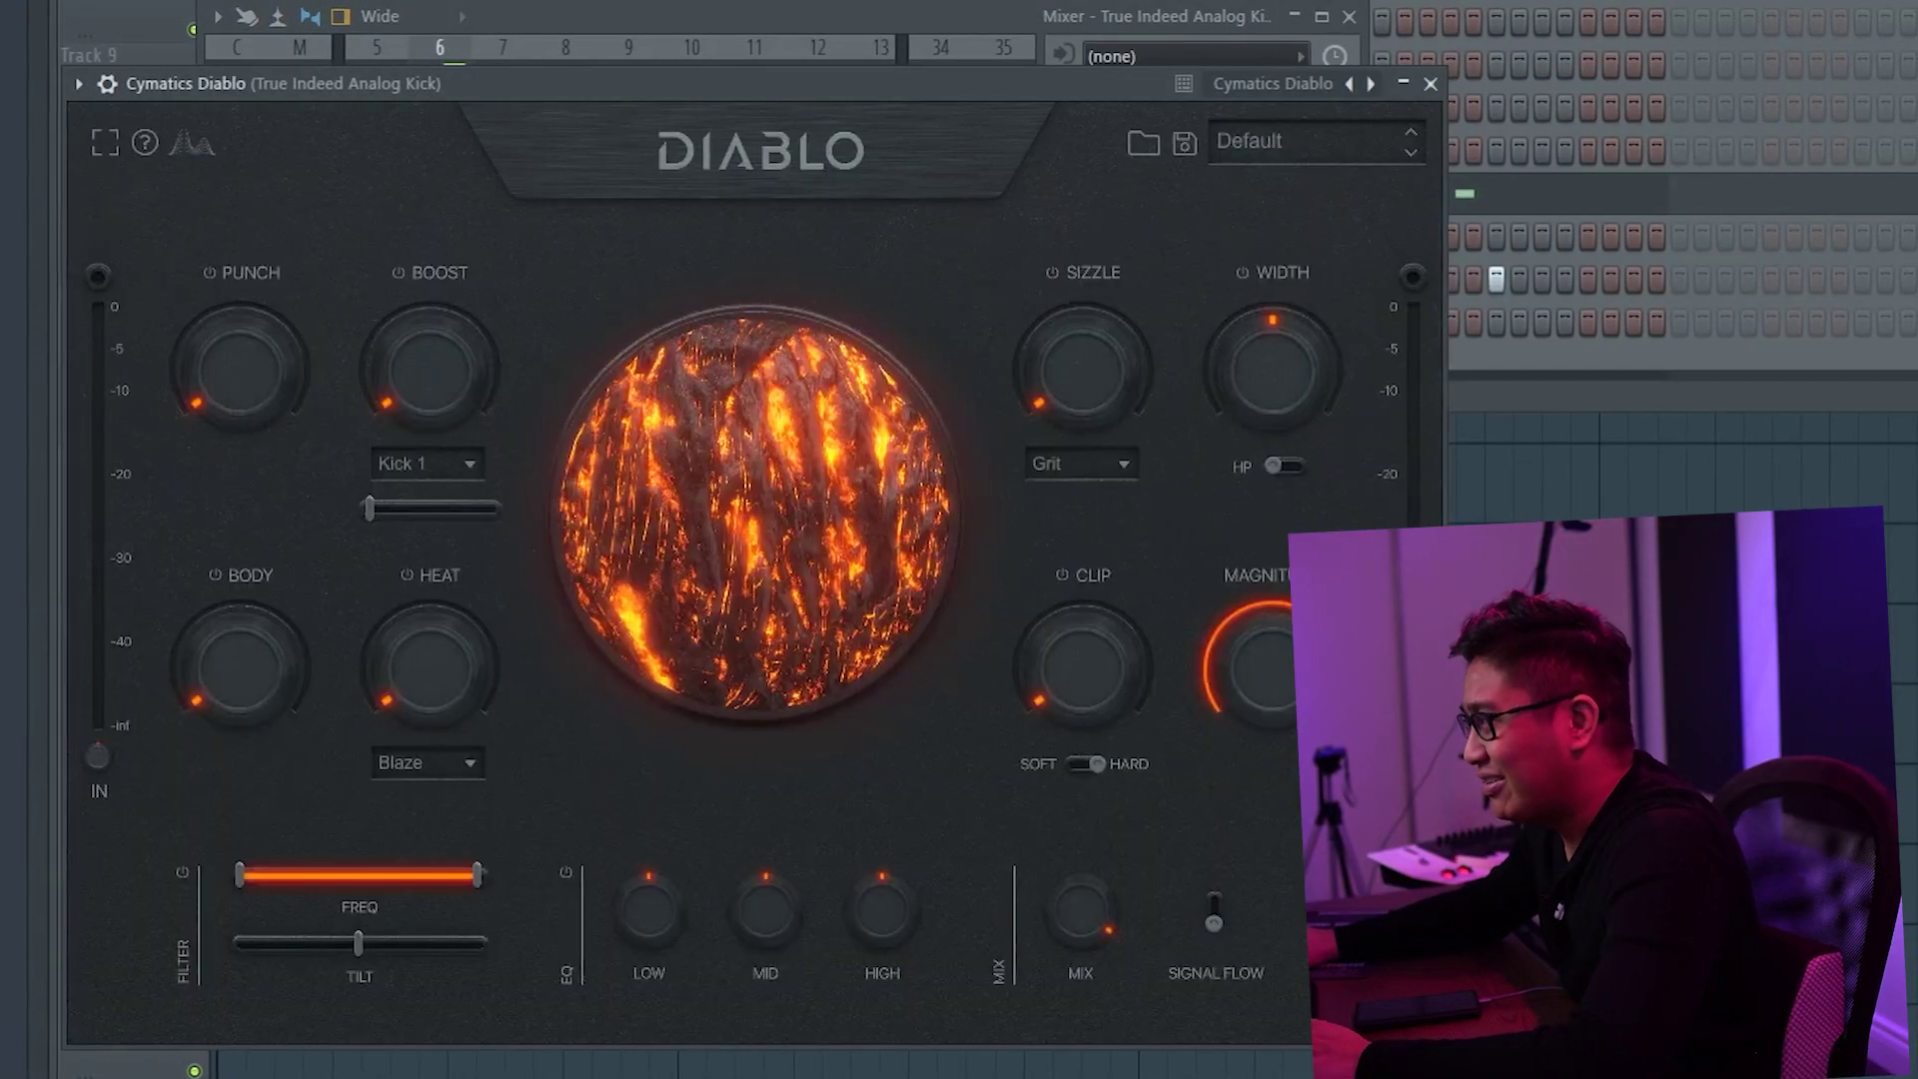
# Raise the Clip amount in Cymatics Diablo on the True Indeed Analog Kick track.
pyautogui.moveTo(1088, 687); pyautogui.dragTo(1111, 550)
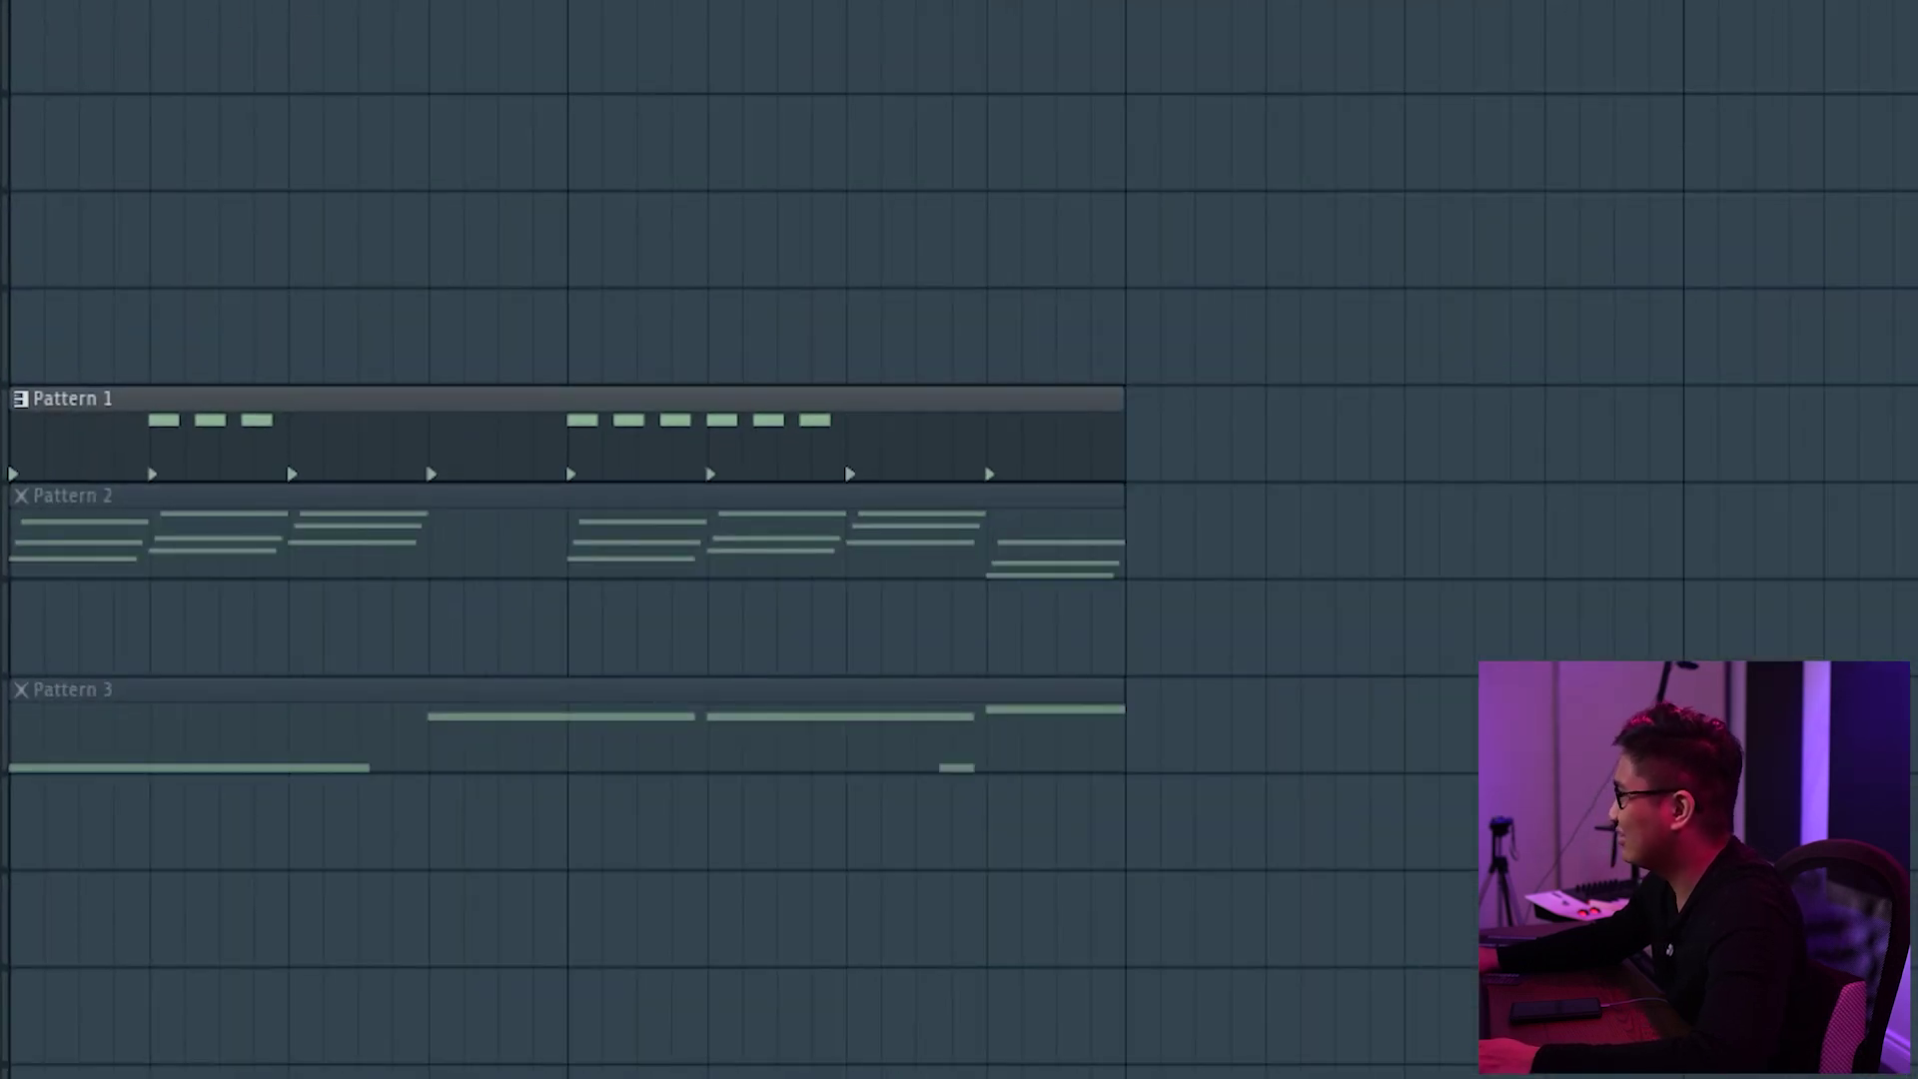
# Lower the EchoBoy Jr. feedback on the Pluck Roll Hihat track and reduce the effect slot's mix level.
pyautogui.press('F6')
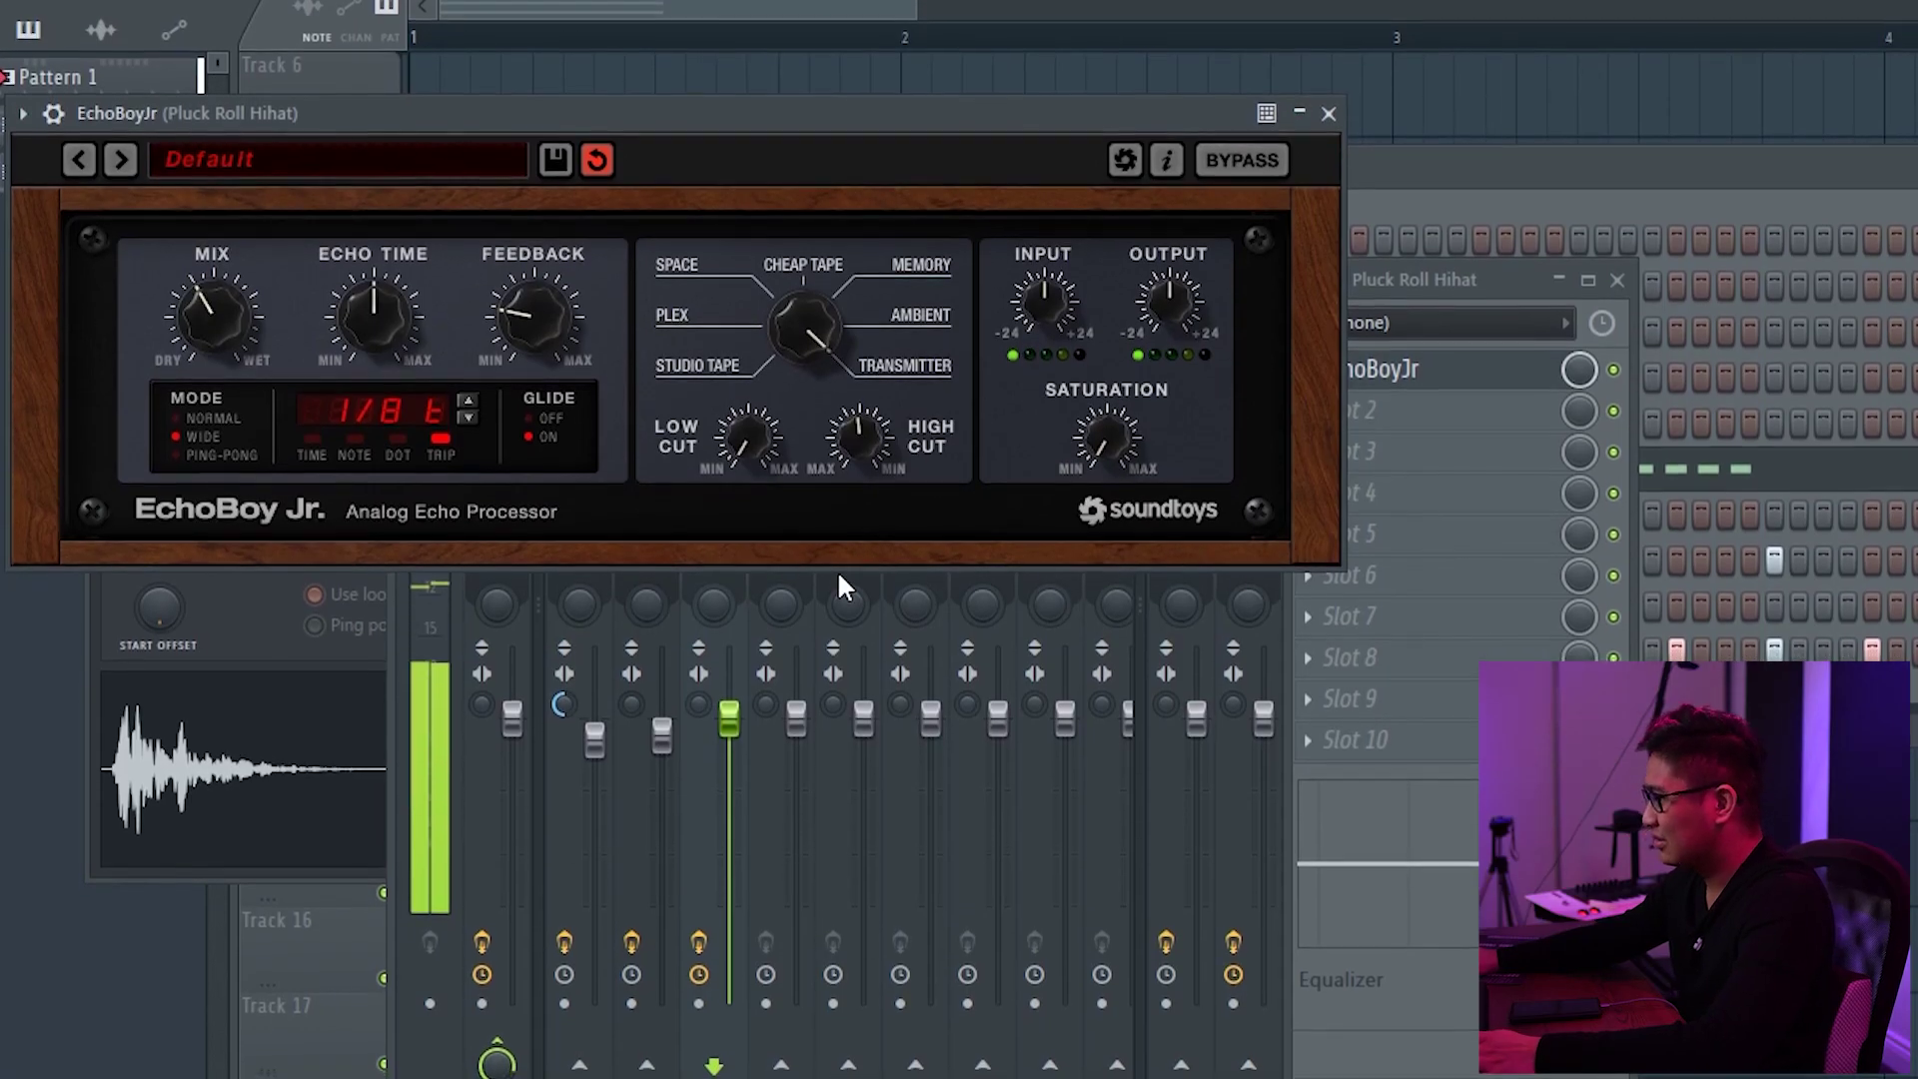
pyautogui.moveTo(551, 321); pyautogui.dragTo(559, 352)
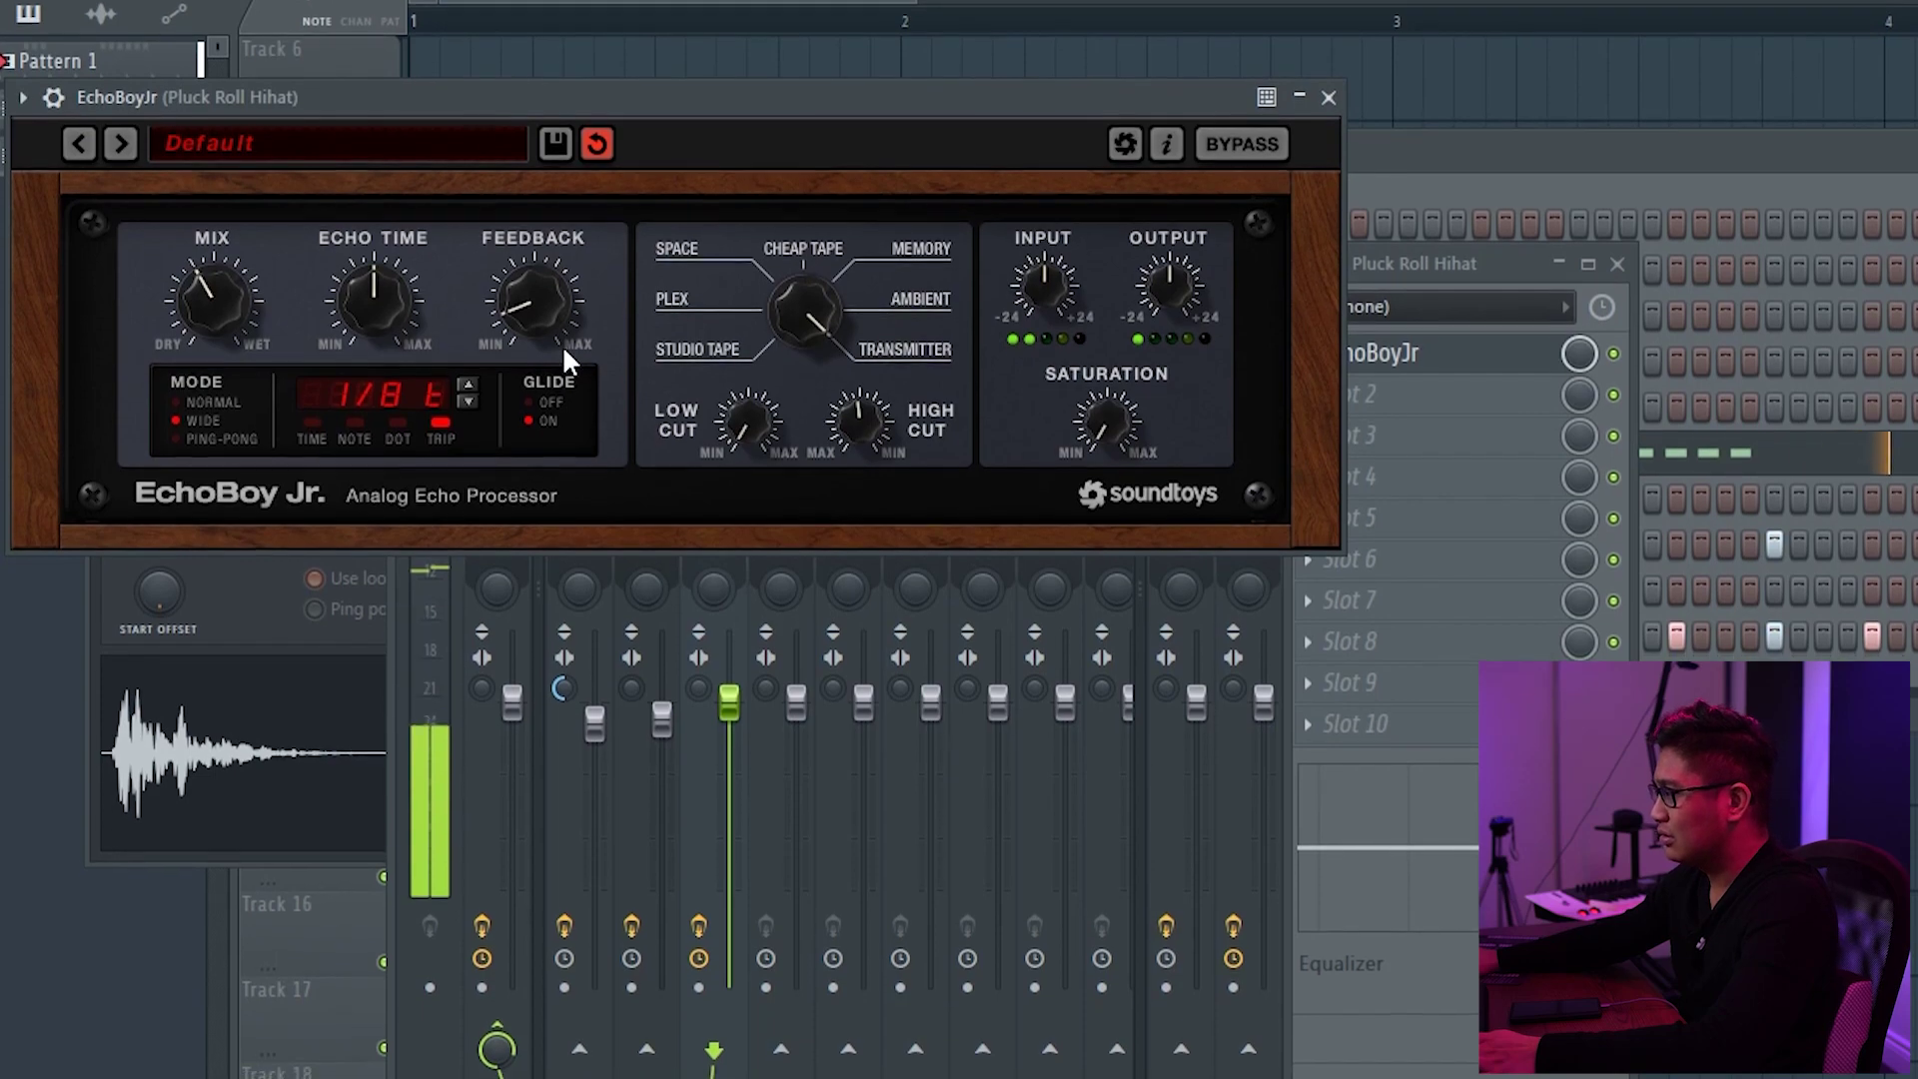
pyautogui.moveTo(1580, 350); pyautogui.dragTo(1580, 399)
pyautogui.click(182, 414)
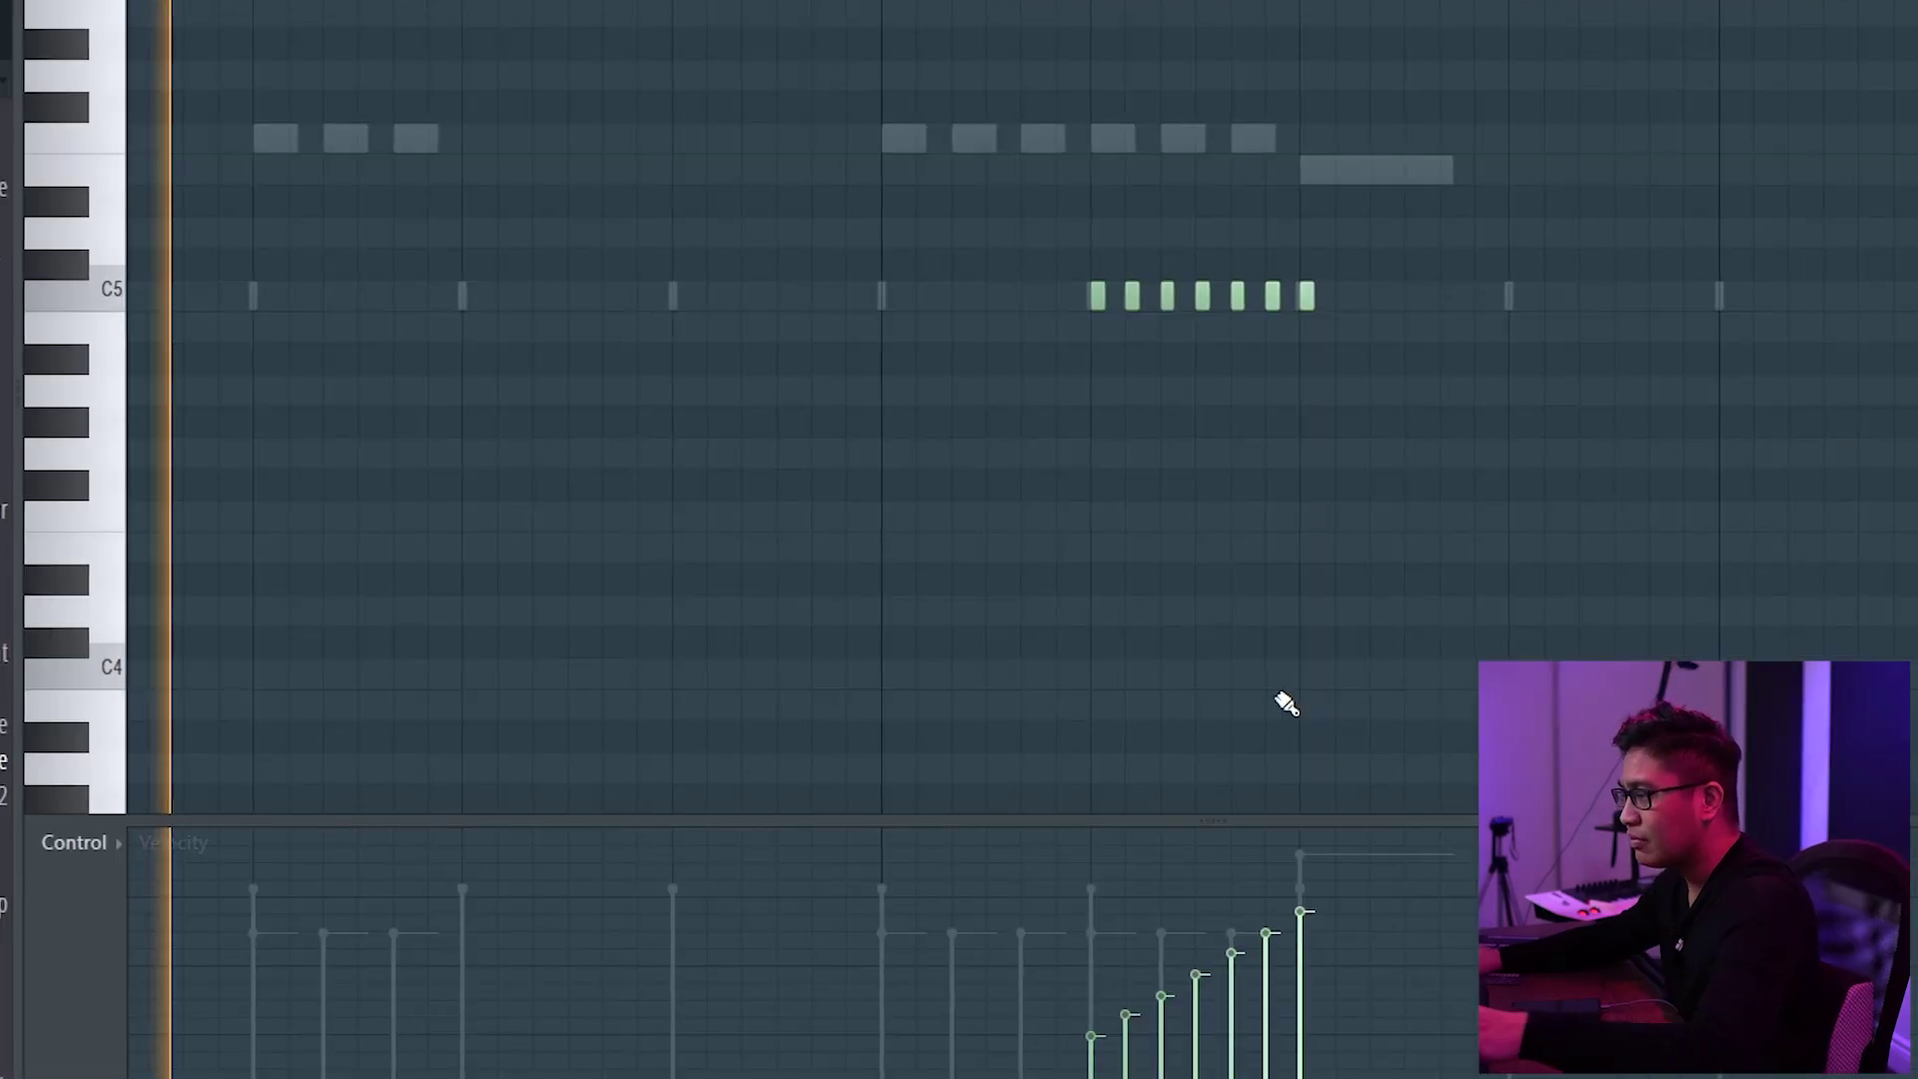
# Play back the pattern with the run of C5 notes that rises in velocity.
pyautogui.press('space')
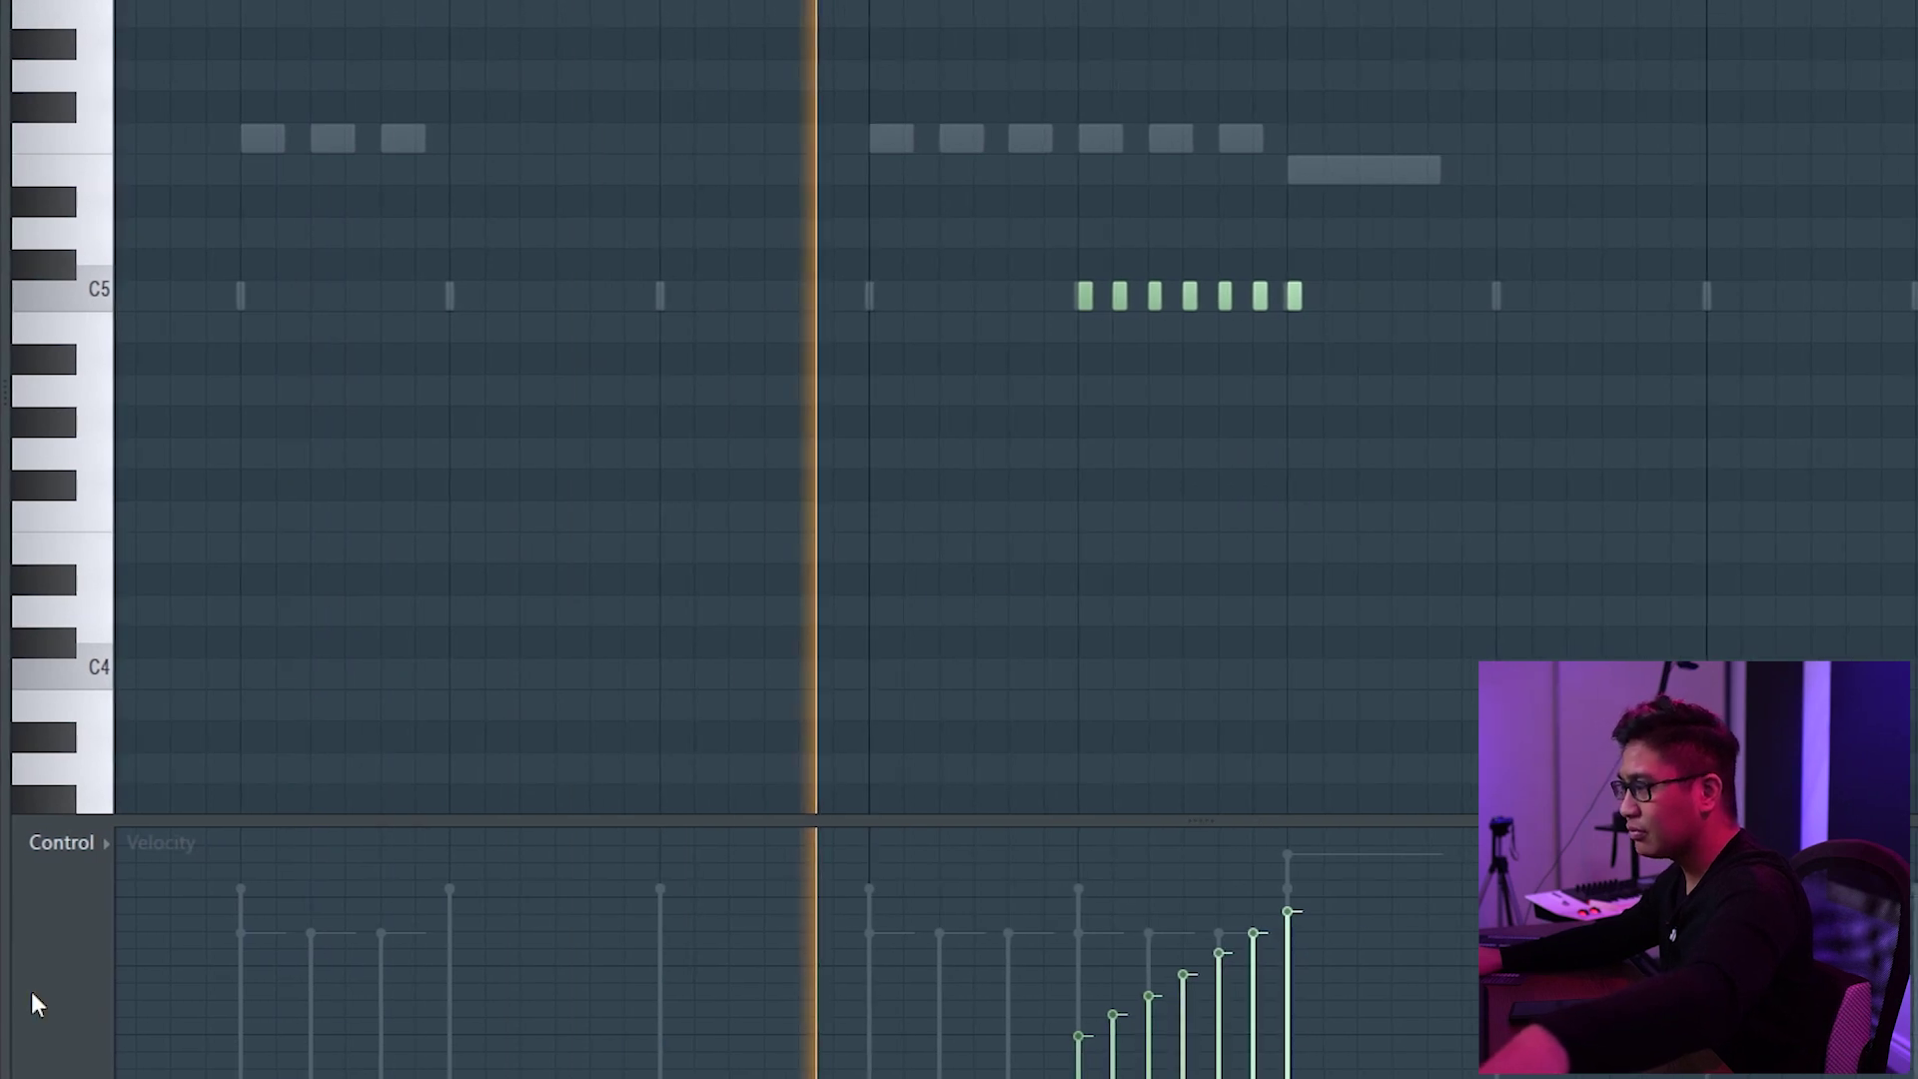
pyautogui.click(22, 957)
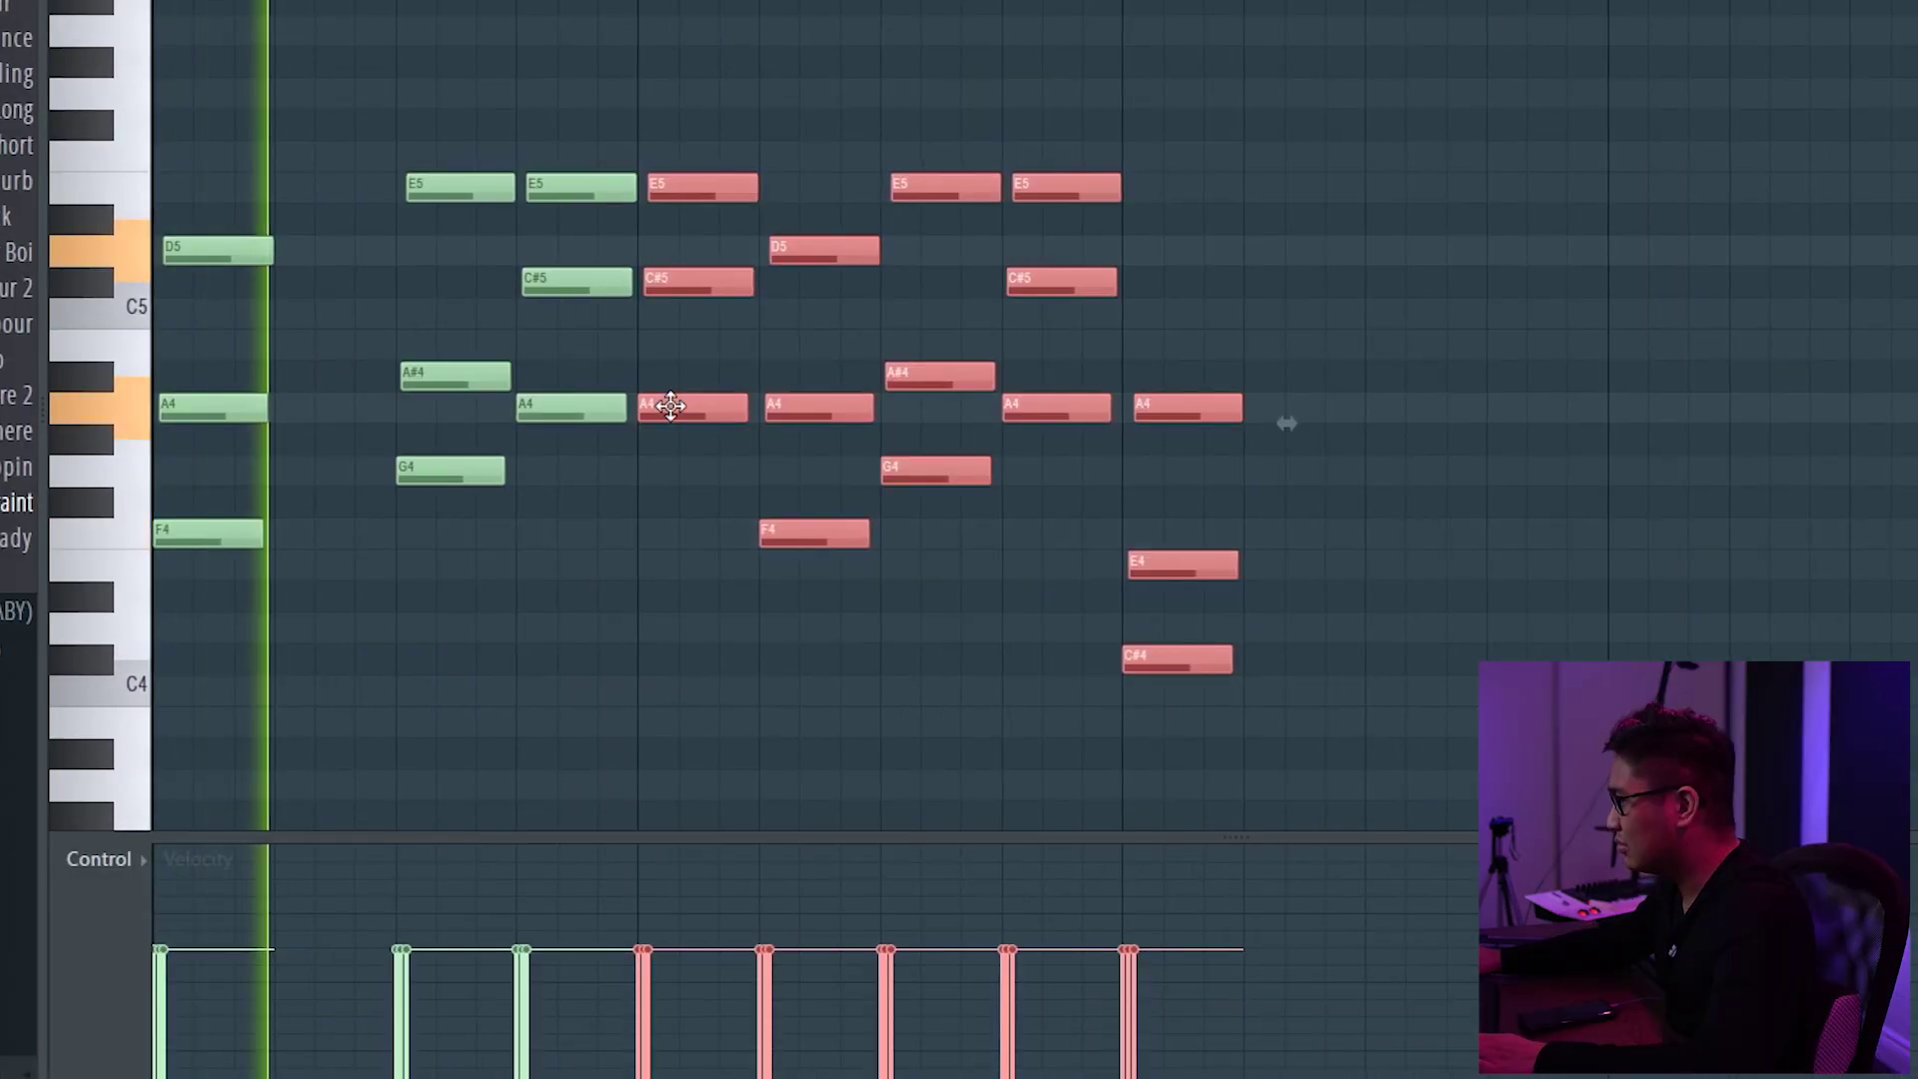
# Move the selected chords about one beat later and delete the last two chords that fall beyond bar 2.
pyautogui.moveTo(670, 404); pyautogui.dragTo(790, 405)
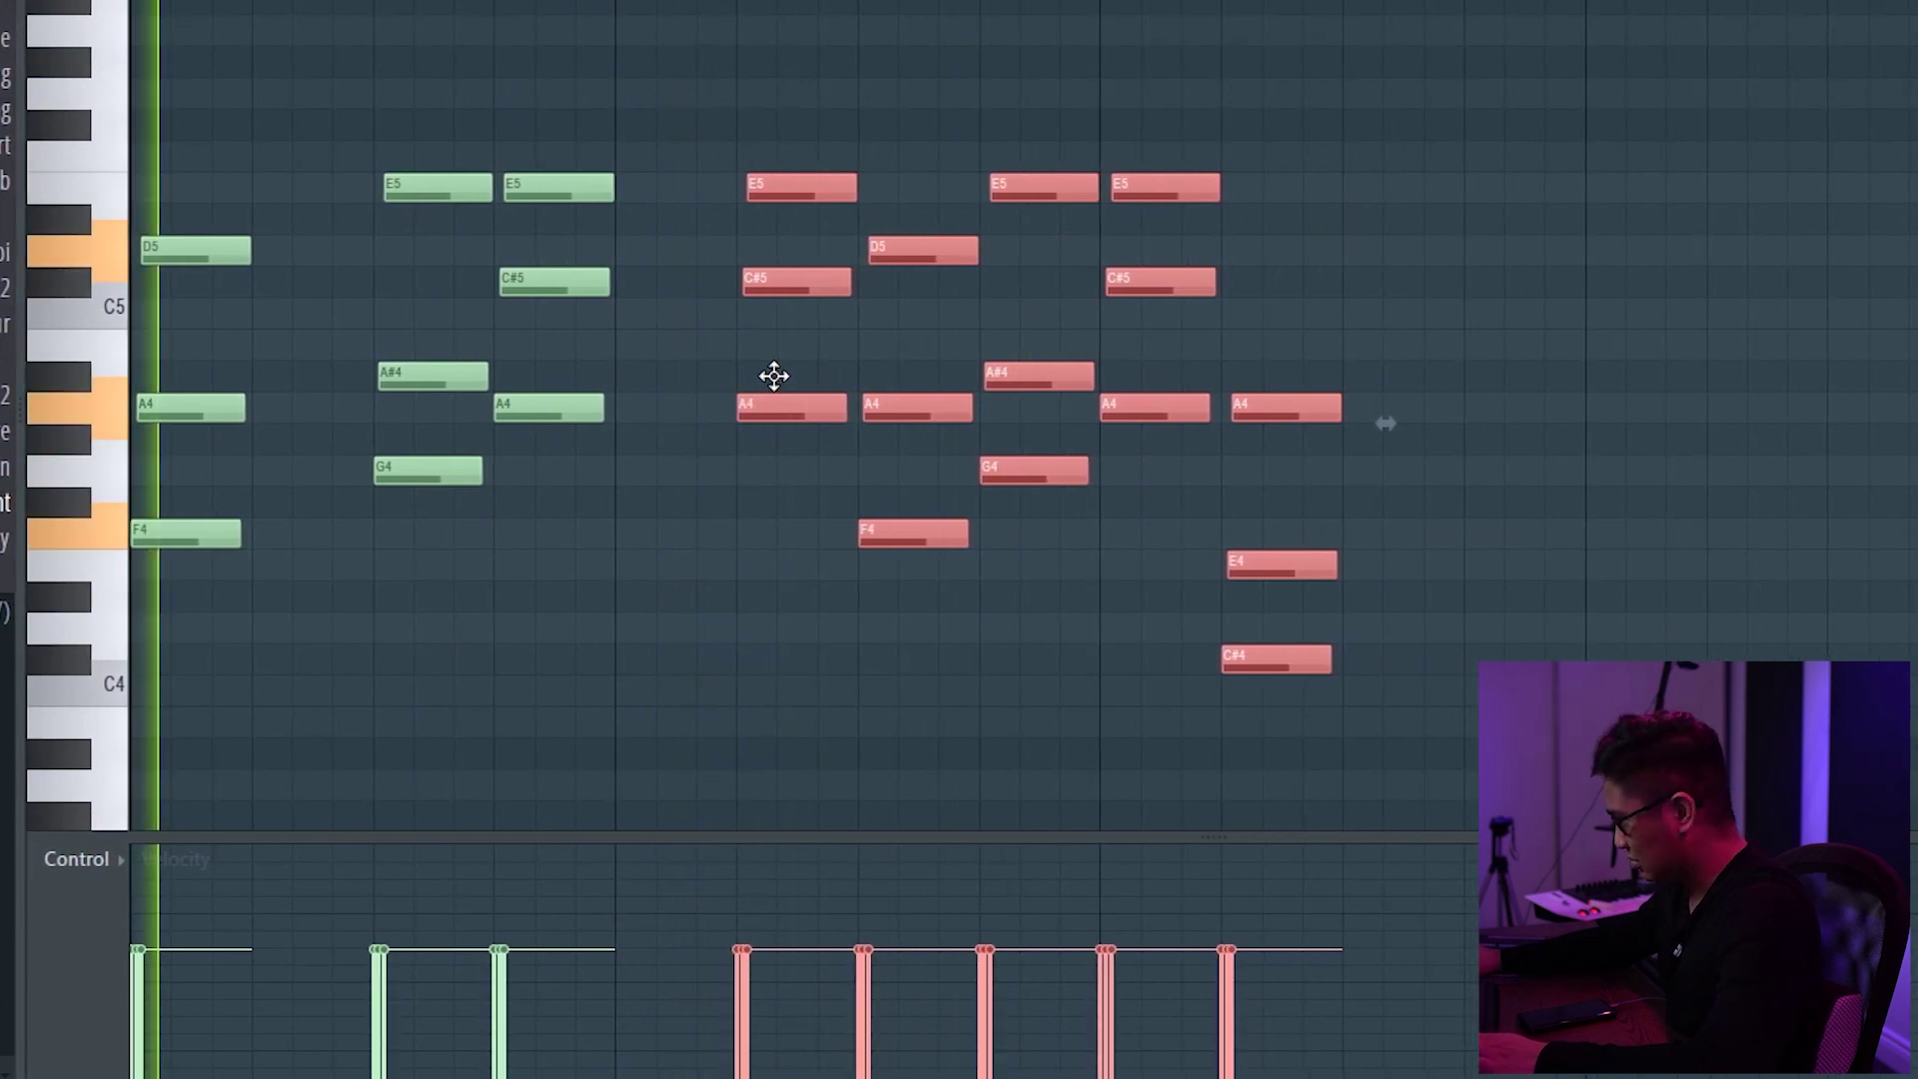
pyautogui.moveTo(1511, 699); pyautogui.dragTo(1099, 138)
pyautogui.press('Delete')
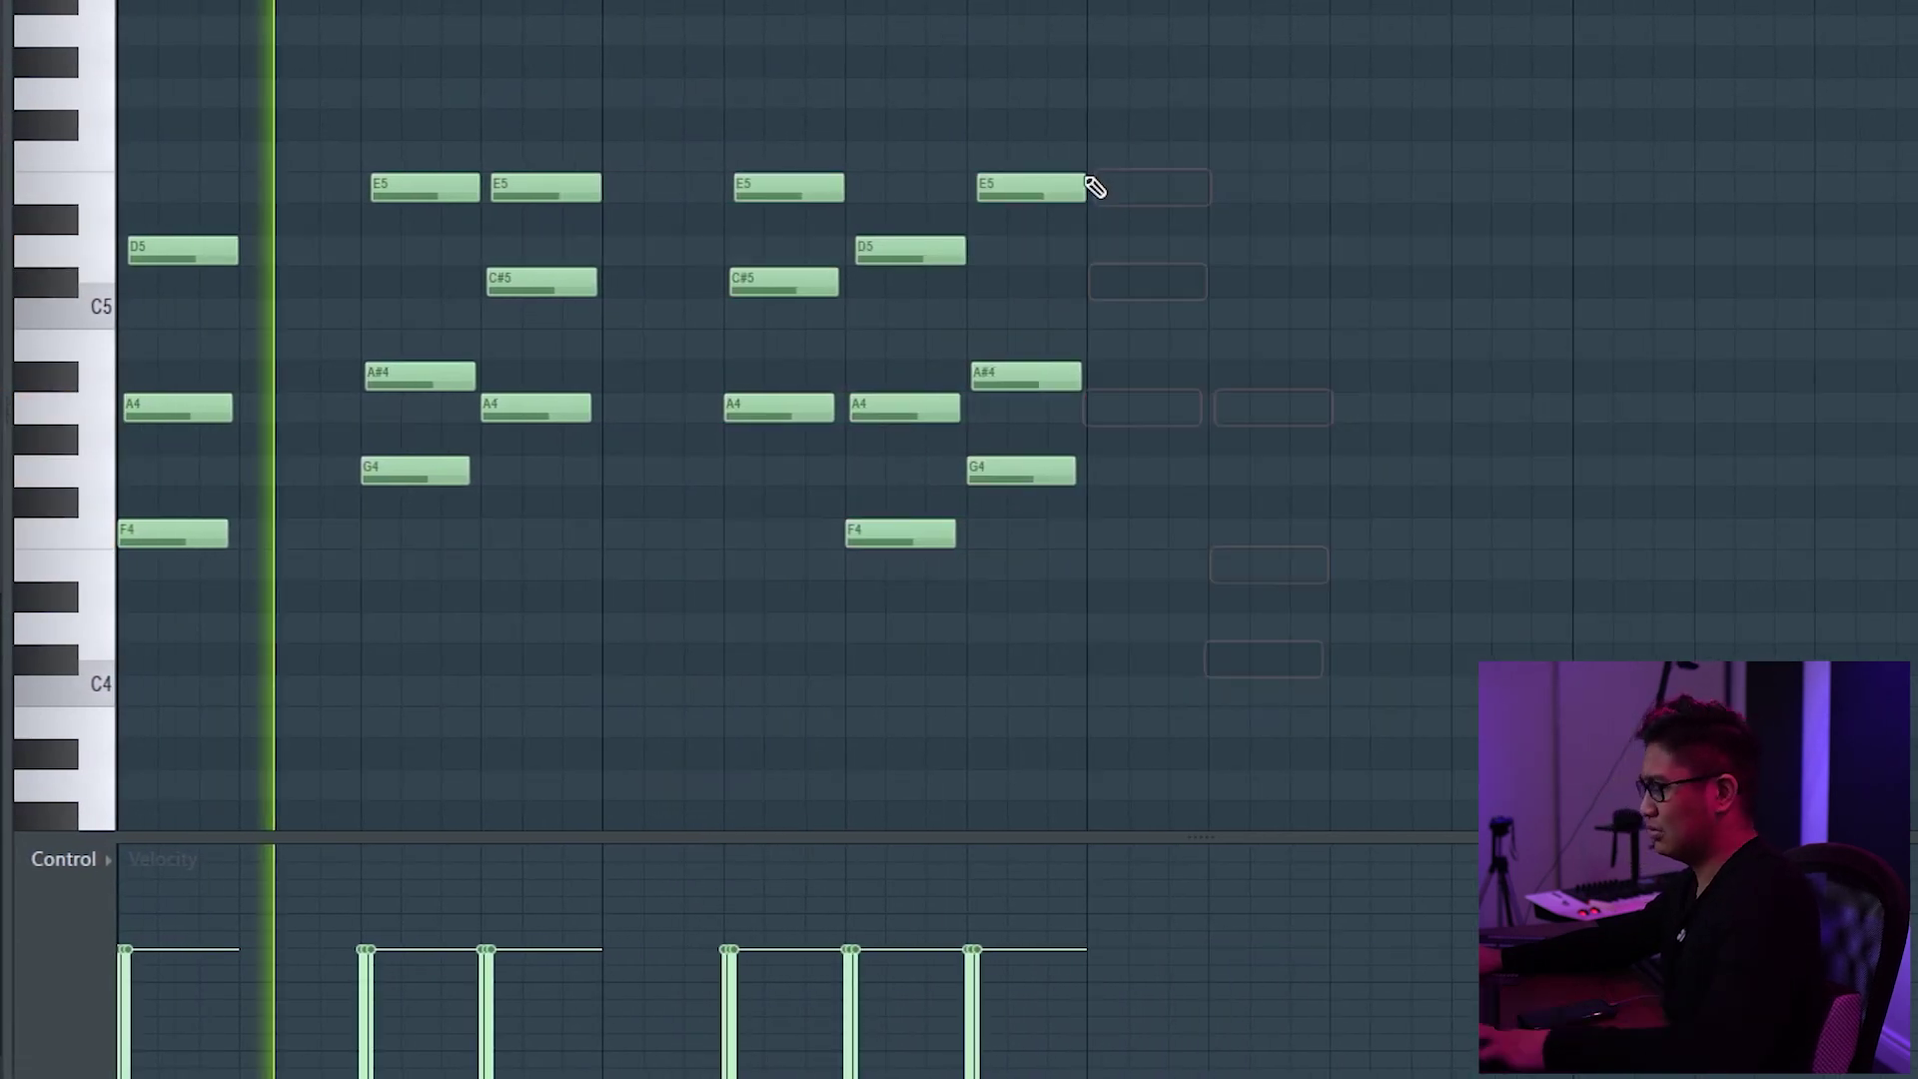
# Duplicate the two-bar chord progression directly after itself.
pyautogui.hotkey('ctrl', 'b')
pyautogui.scroll(-3, 647, 189)
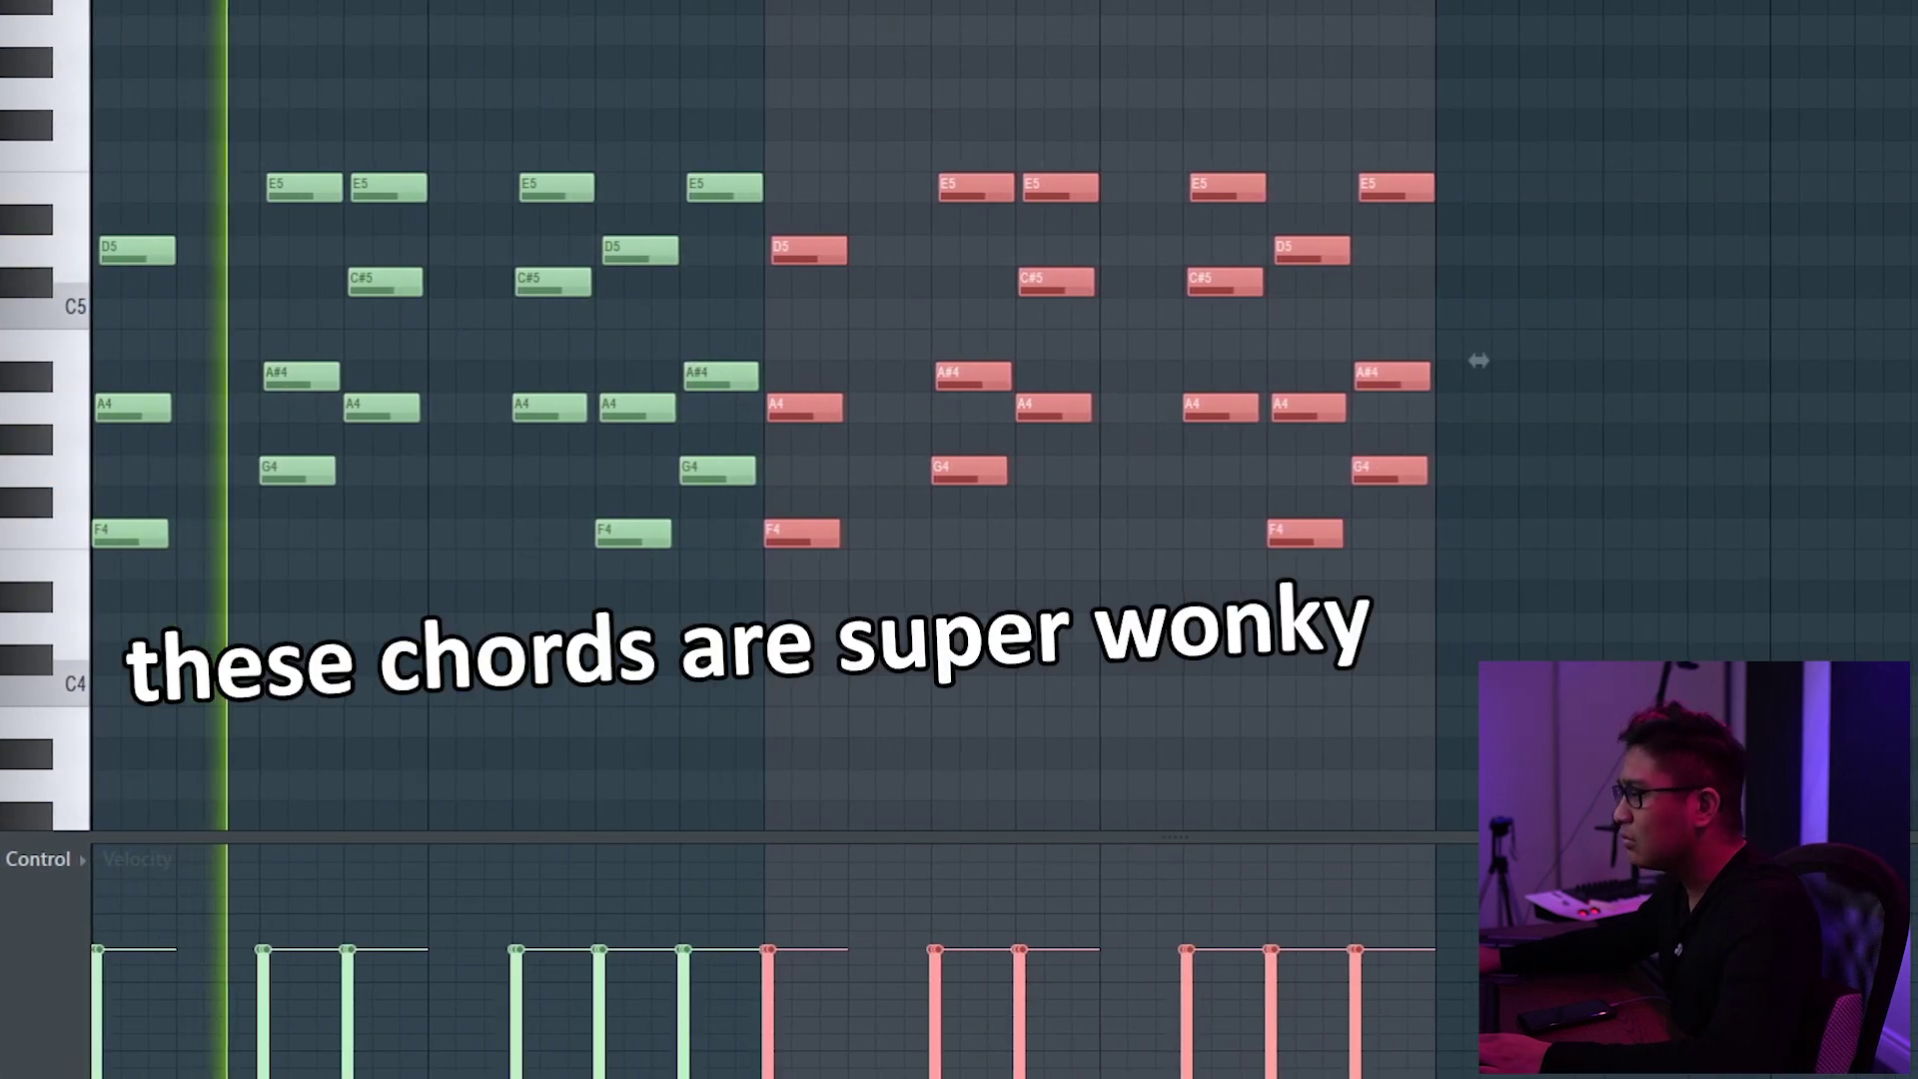
pyautogui.scroll(-1, 952, 150)
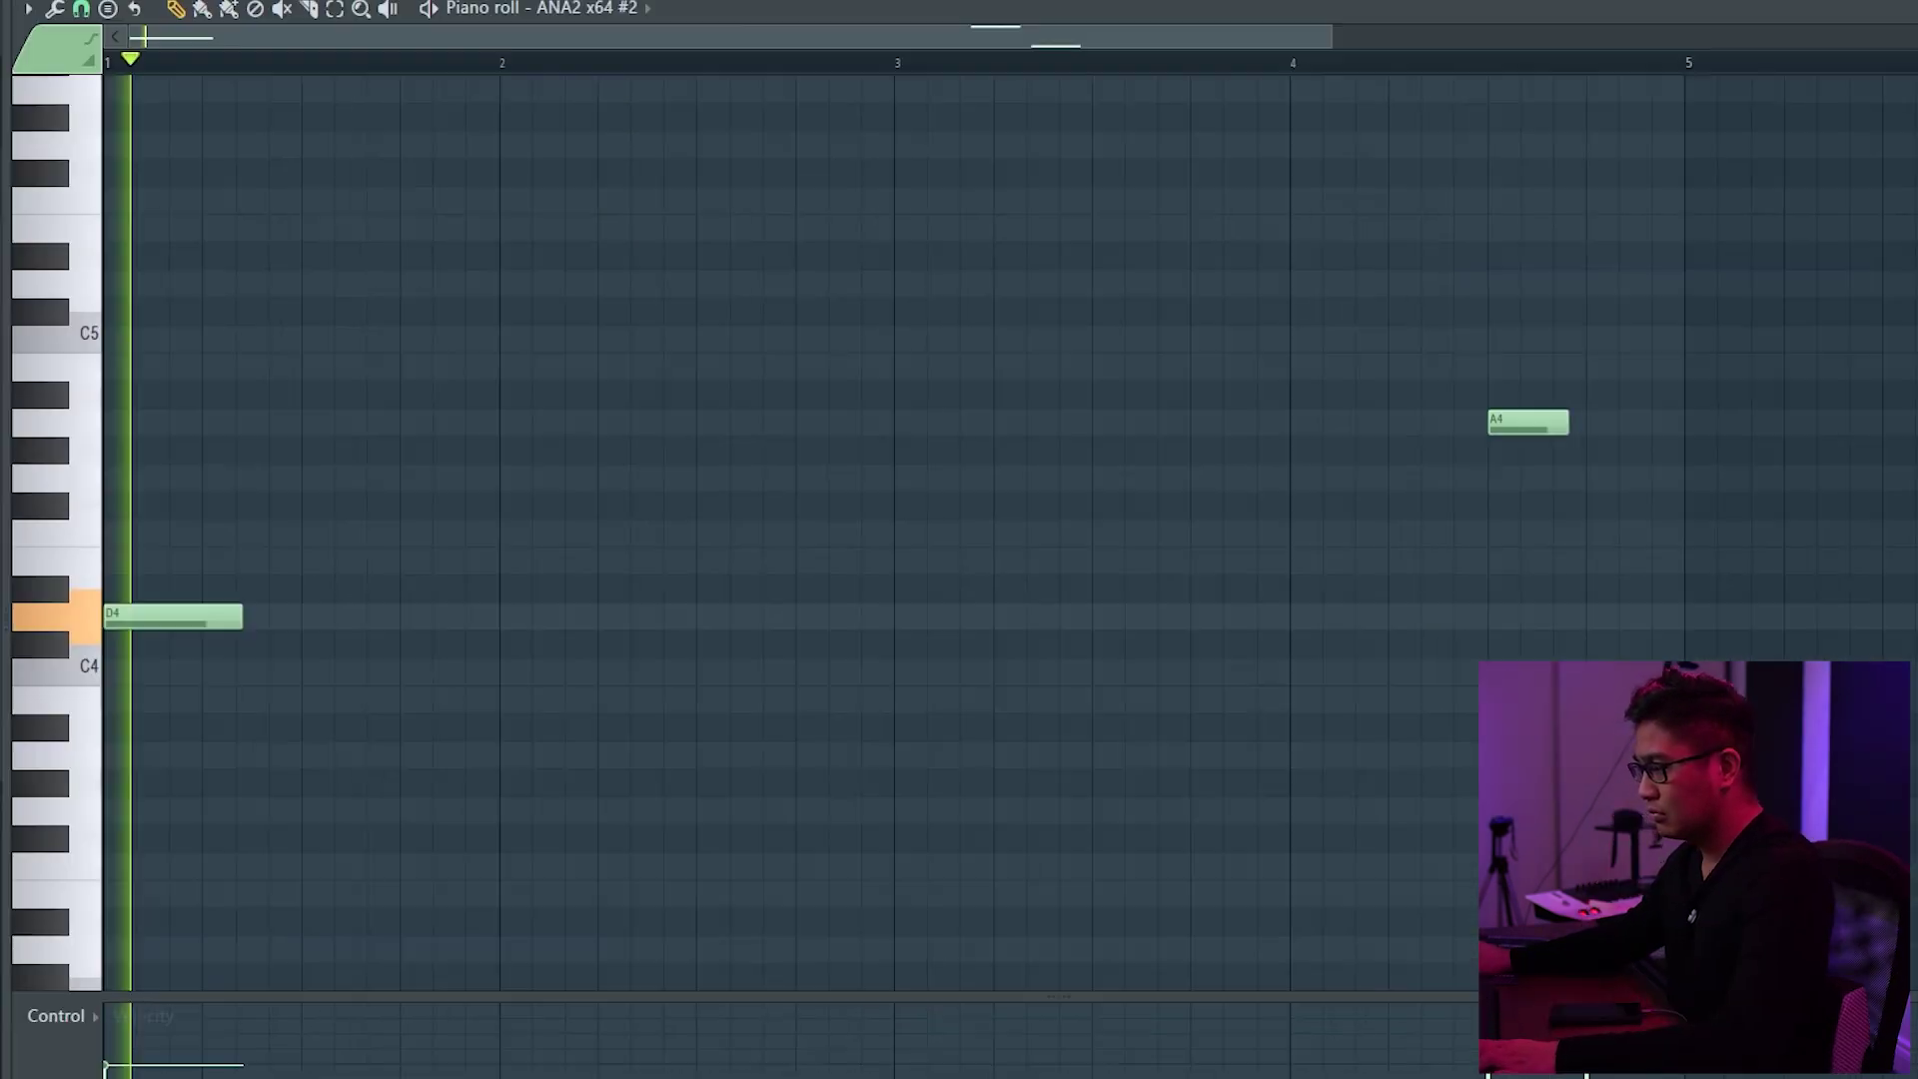
# Review the ANA2 x64 #2 channel and its Guitar presets, and close the preset browser.
pyautogui.scroll(-2, 717, 293)
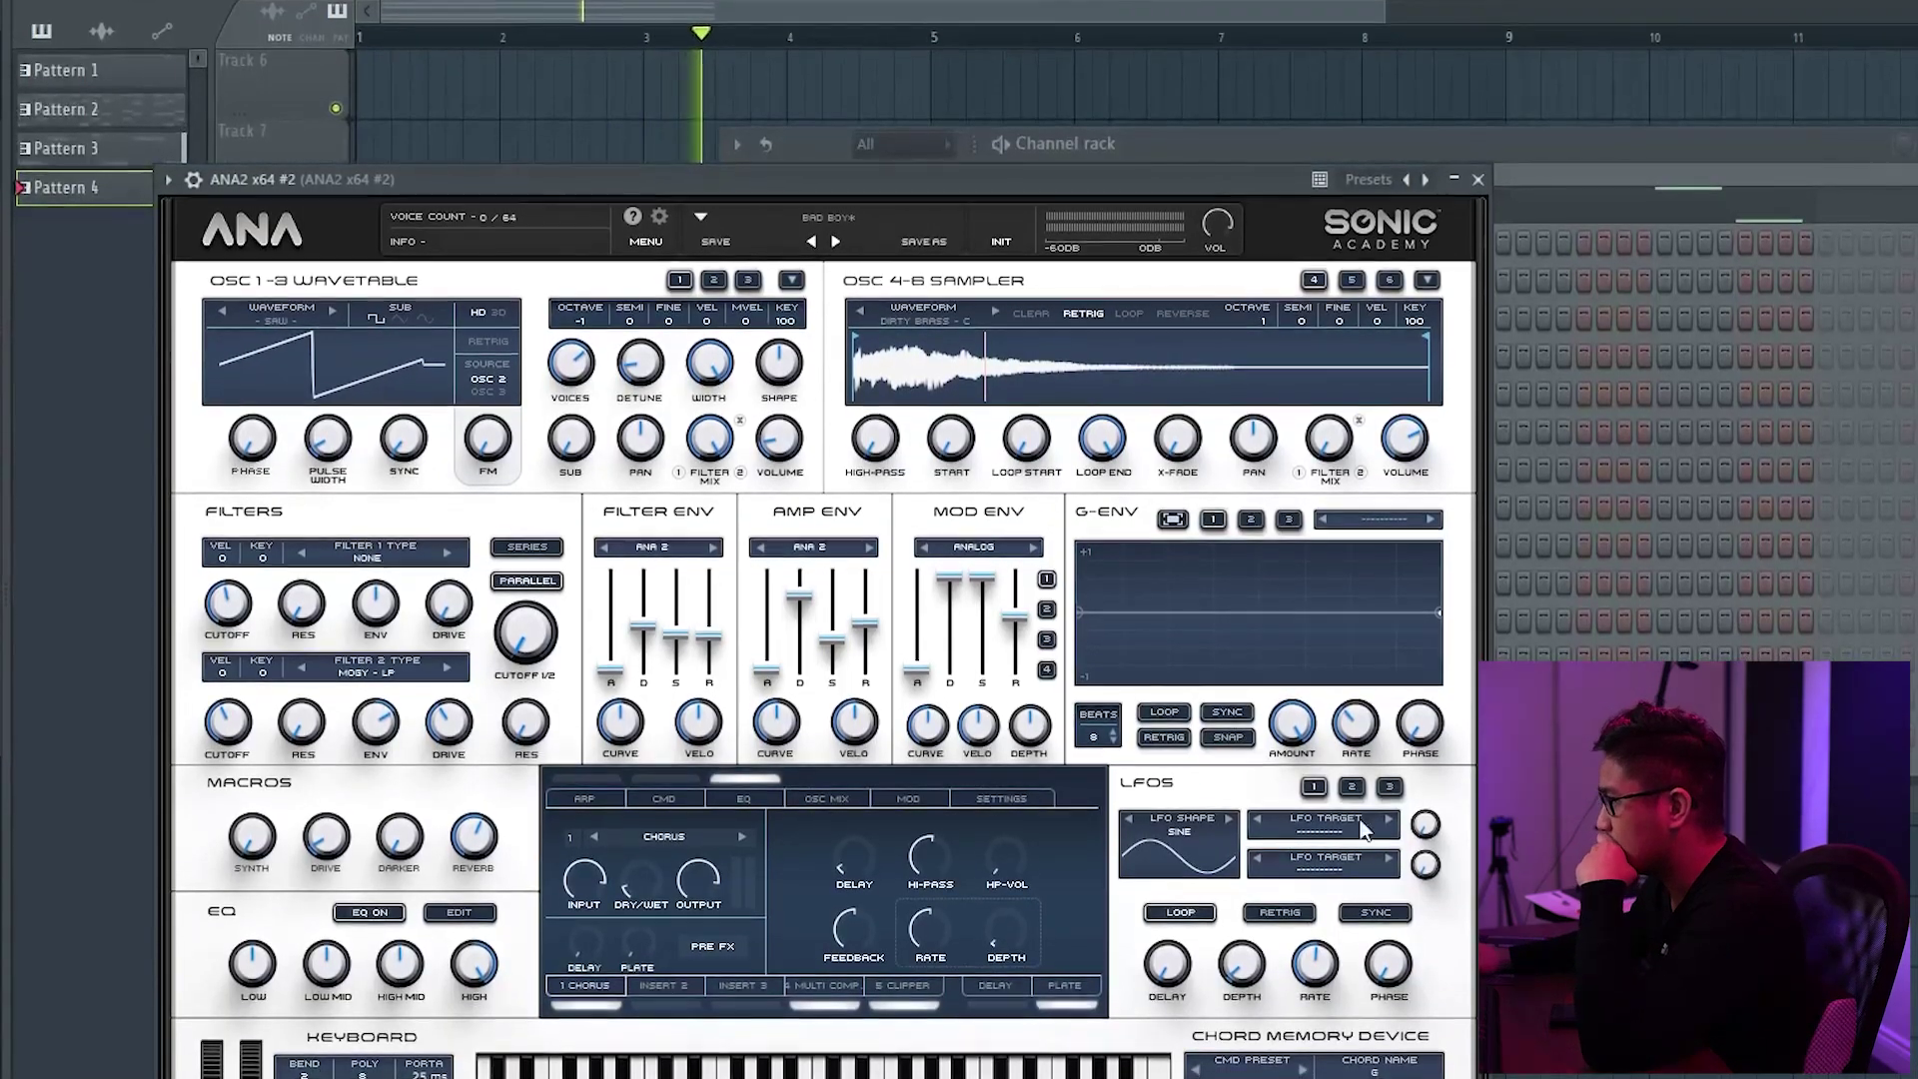
pyautogui.click(1213, 146)
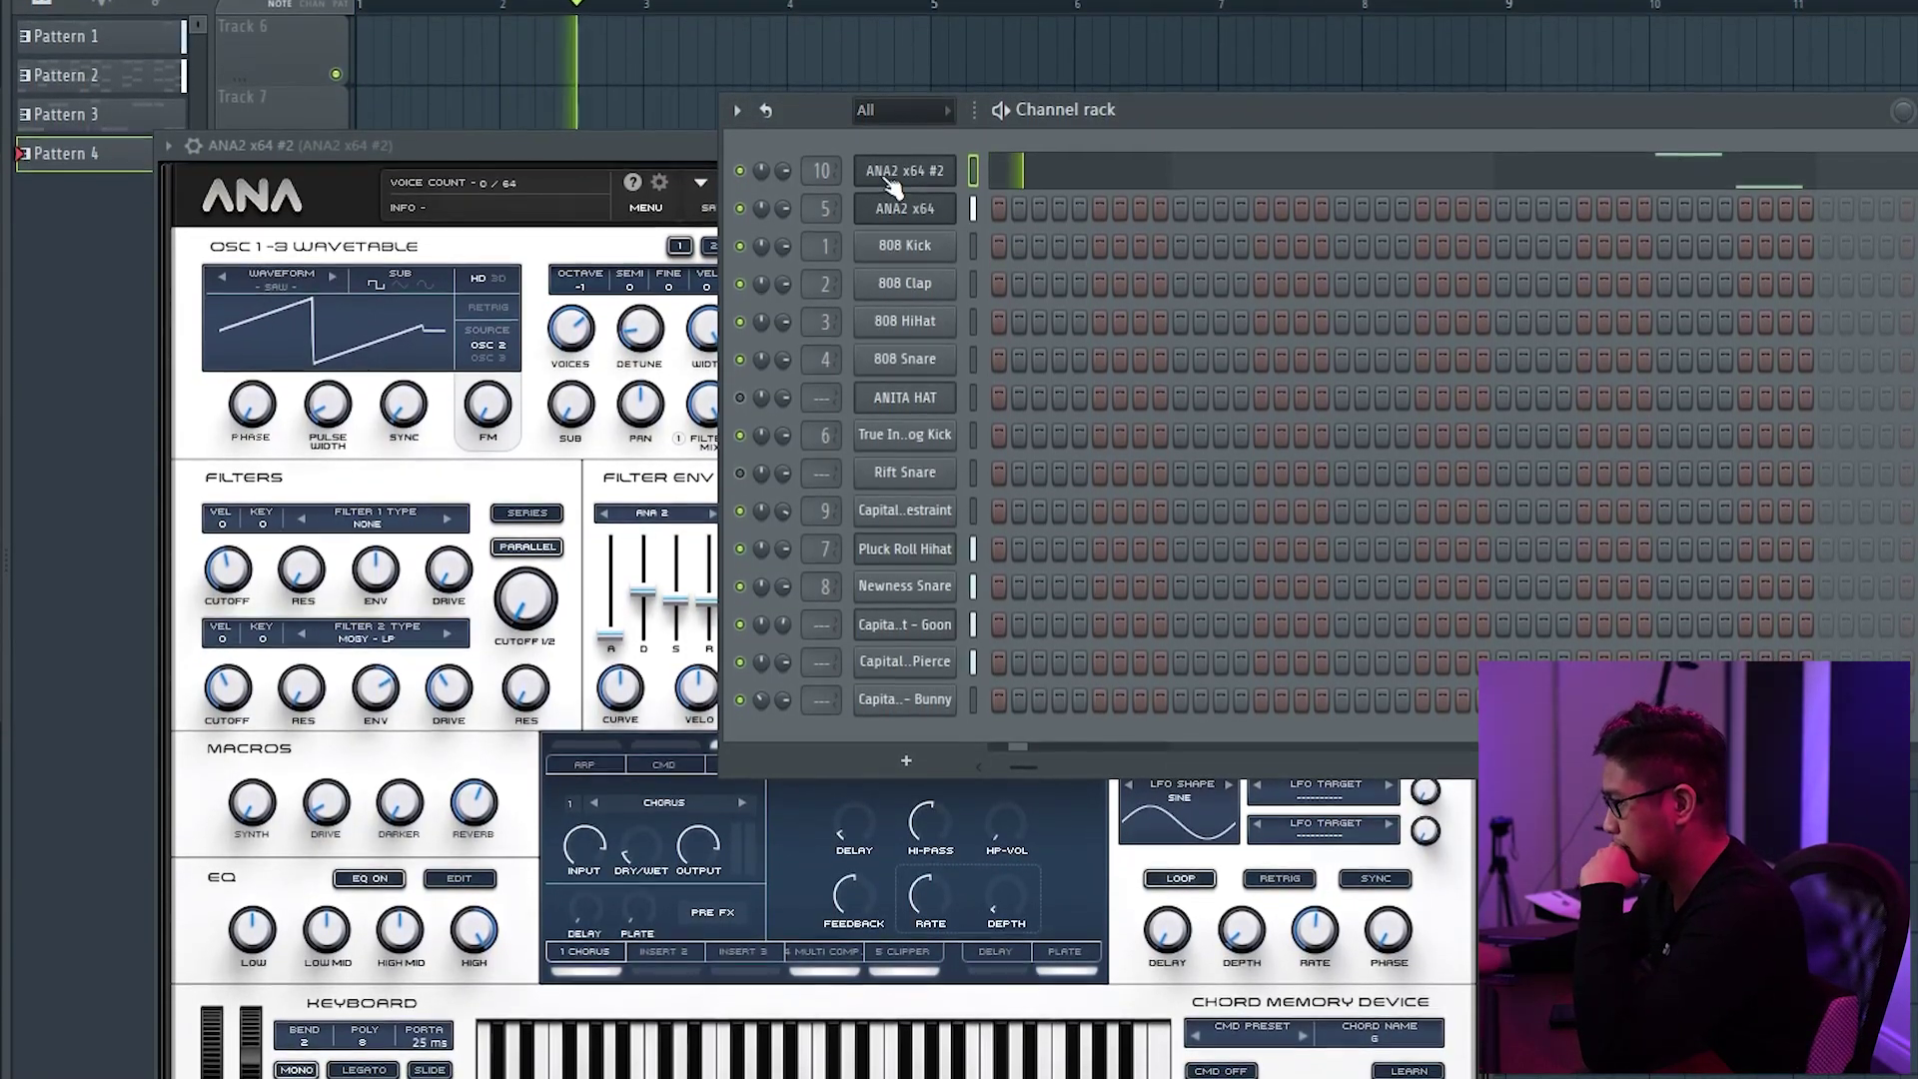
pyautogui.rightClick(944, 176)
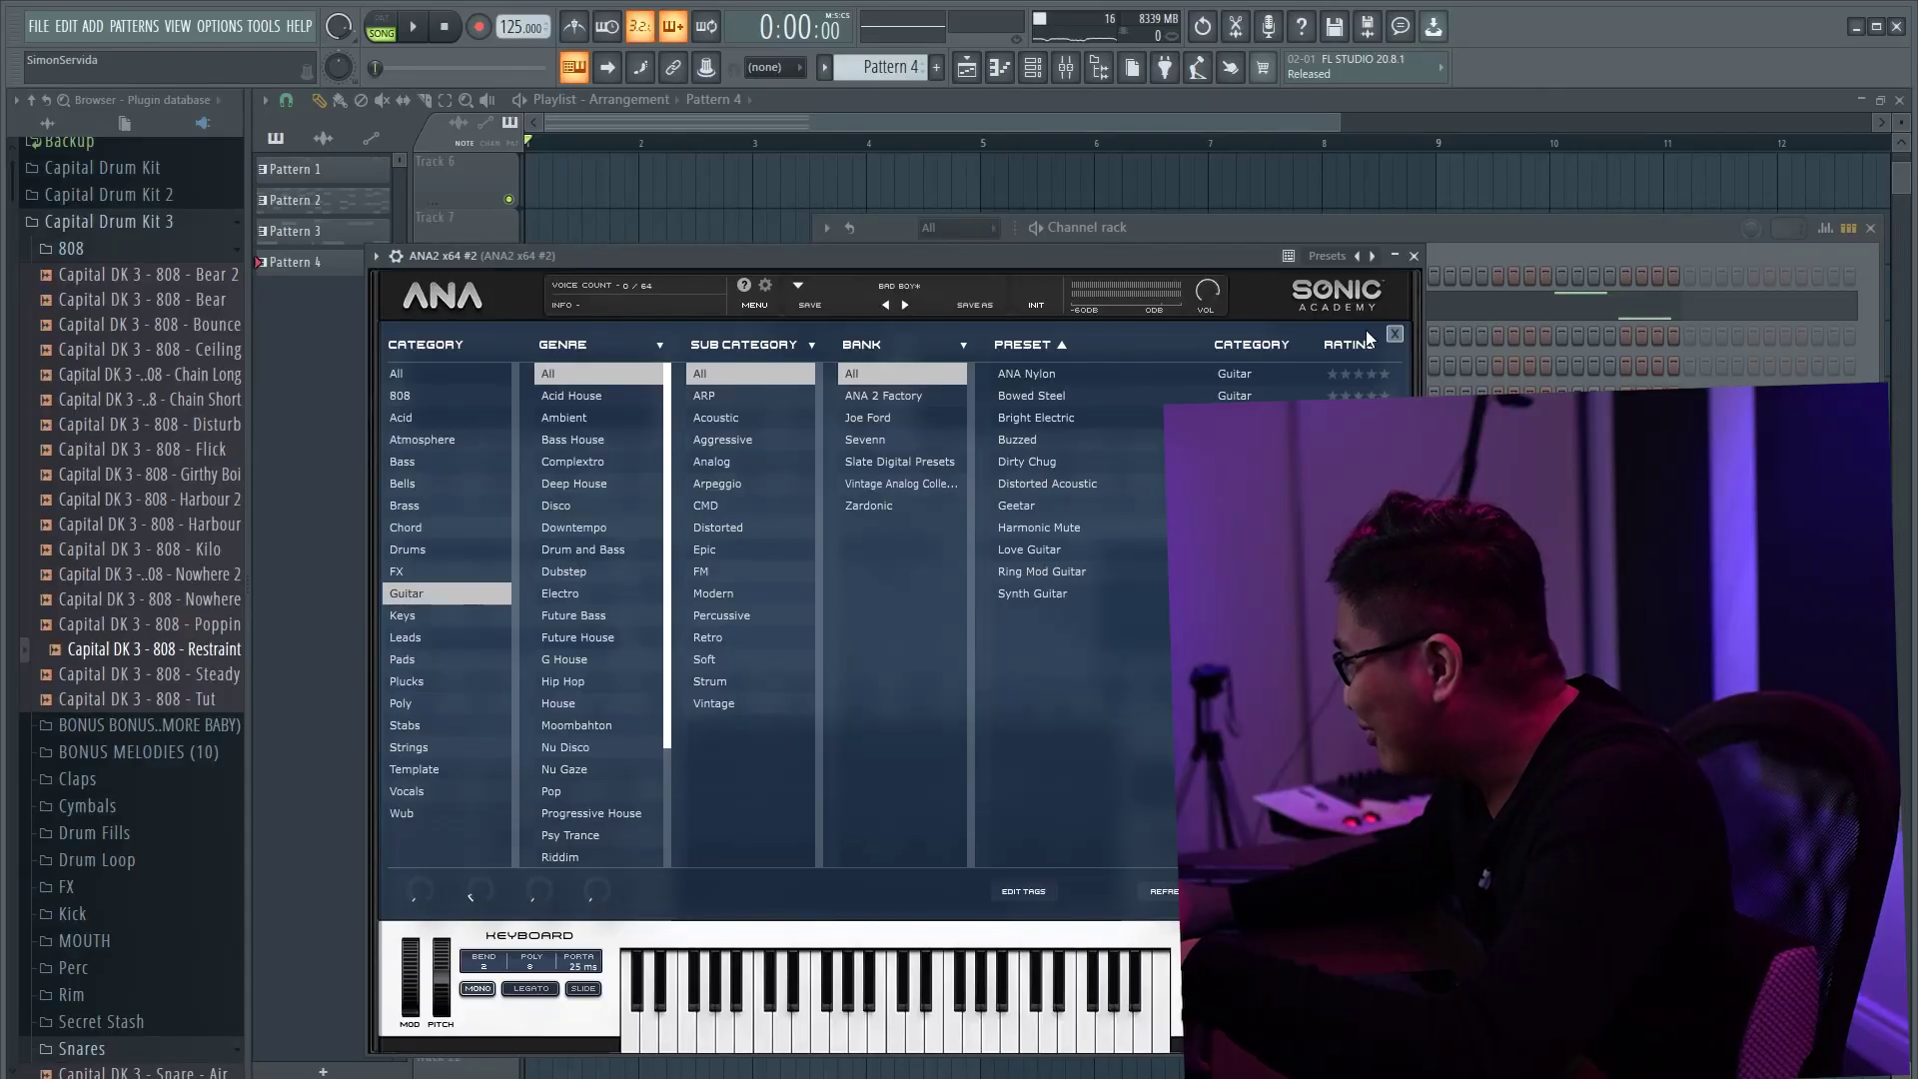
pyautogui.click(1392, 334)
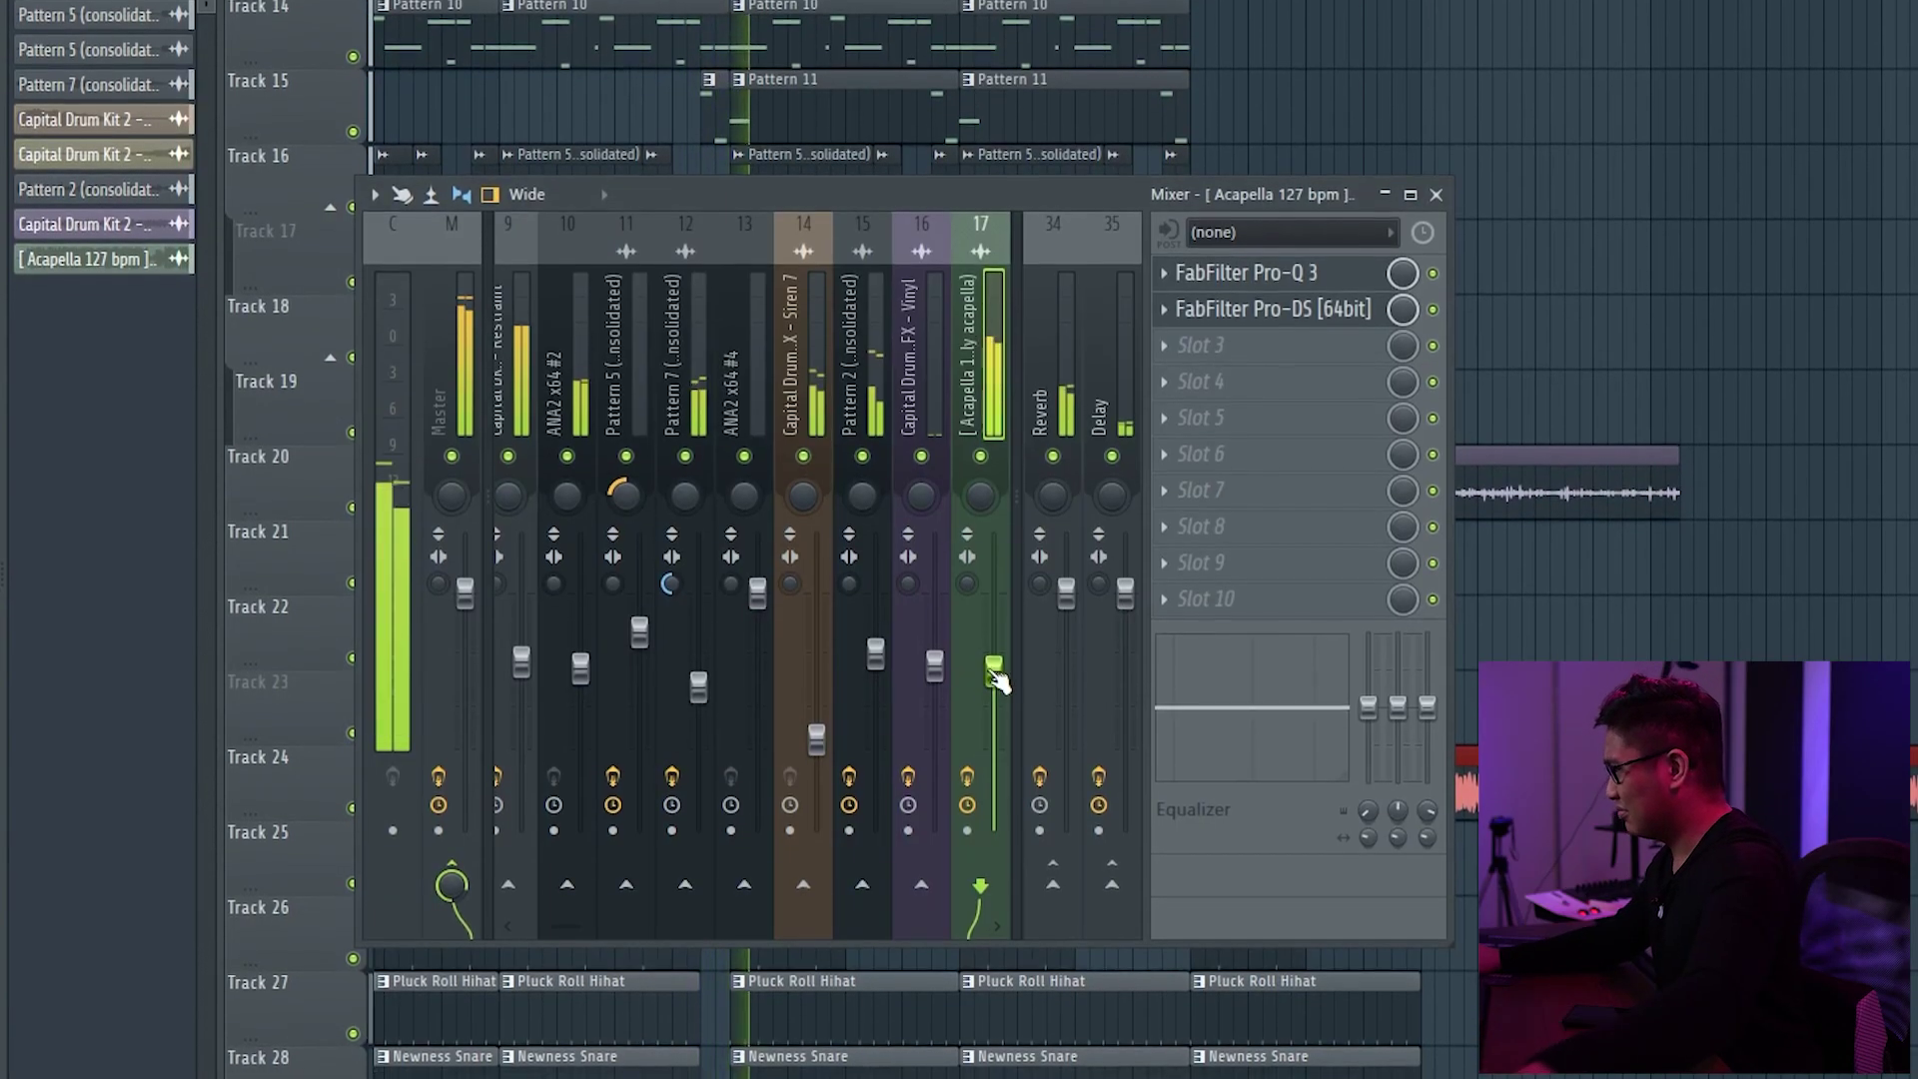
# Fine-tune the fader of the Acapella 127 bpm mixer track, raising it slightly overall.
pyautogui.moveTo(994, 665); pyautogui.dragTo(994, 632)
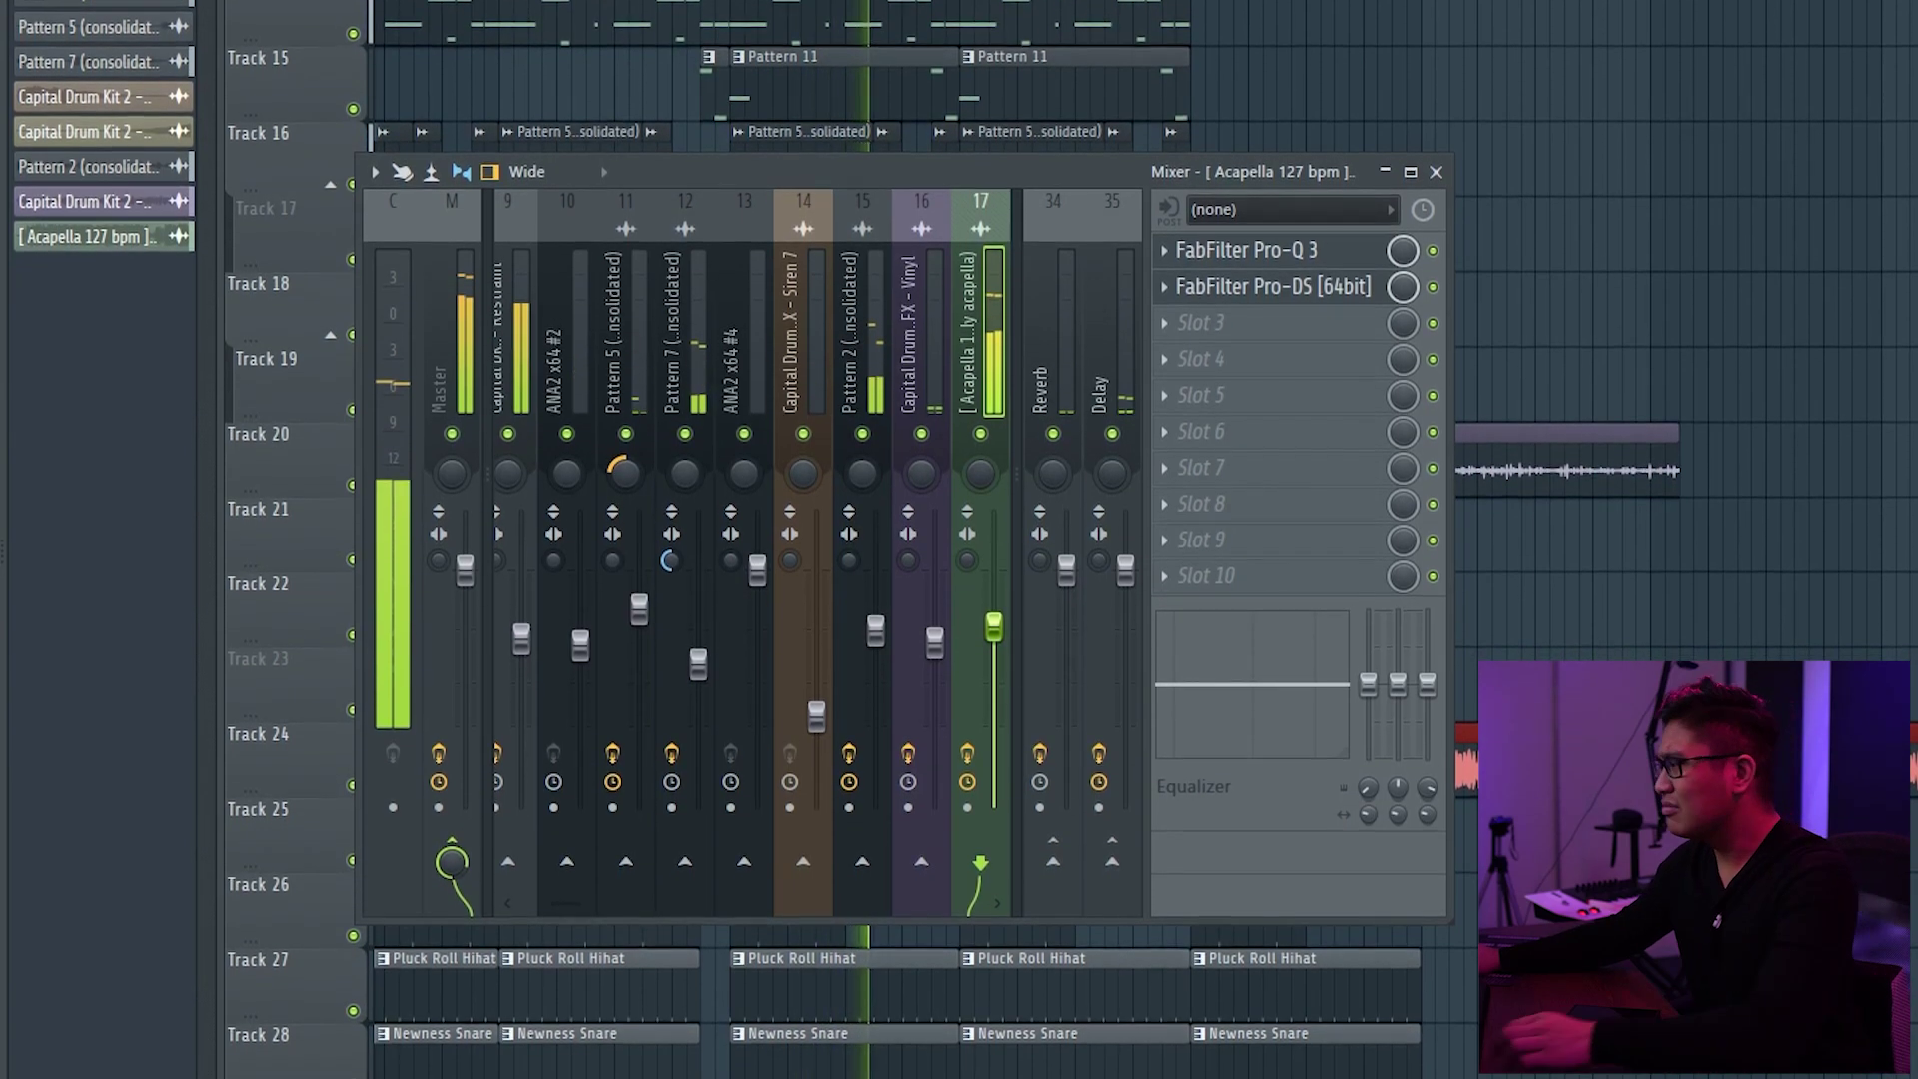
pyautogui.moveTo(994, 628); pyautogui.dragTo(994, 643)
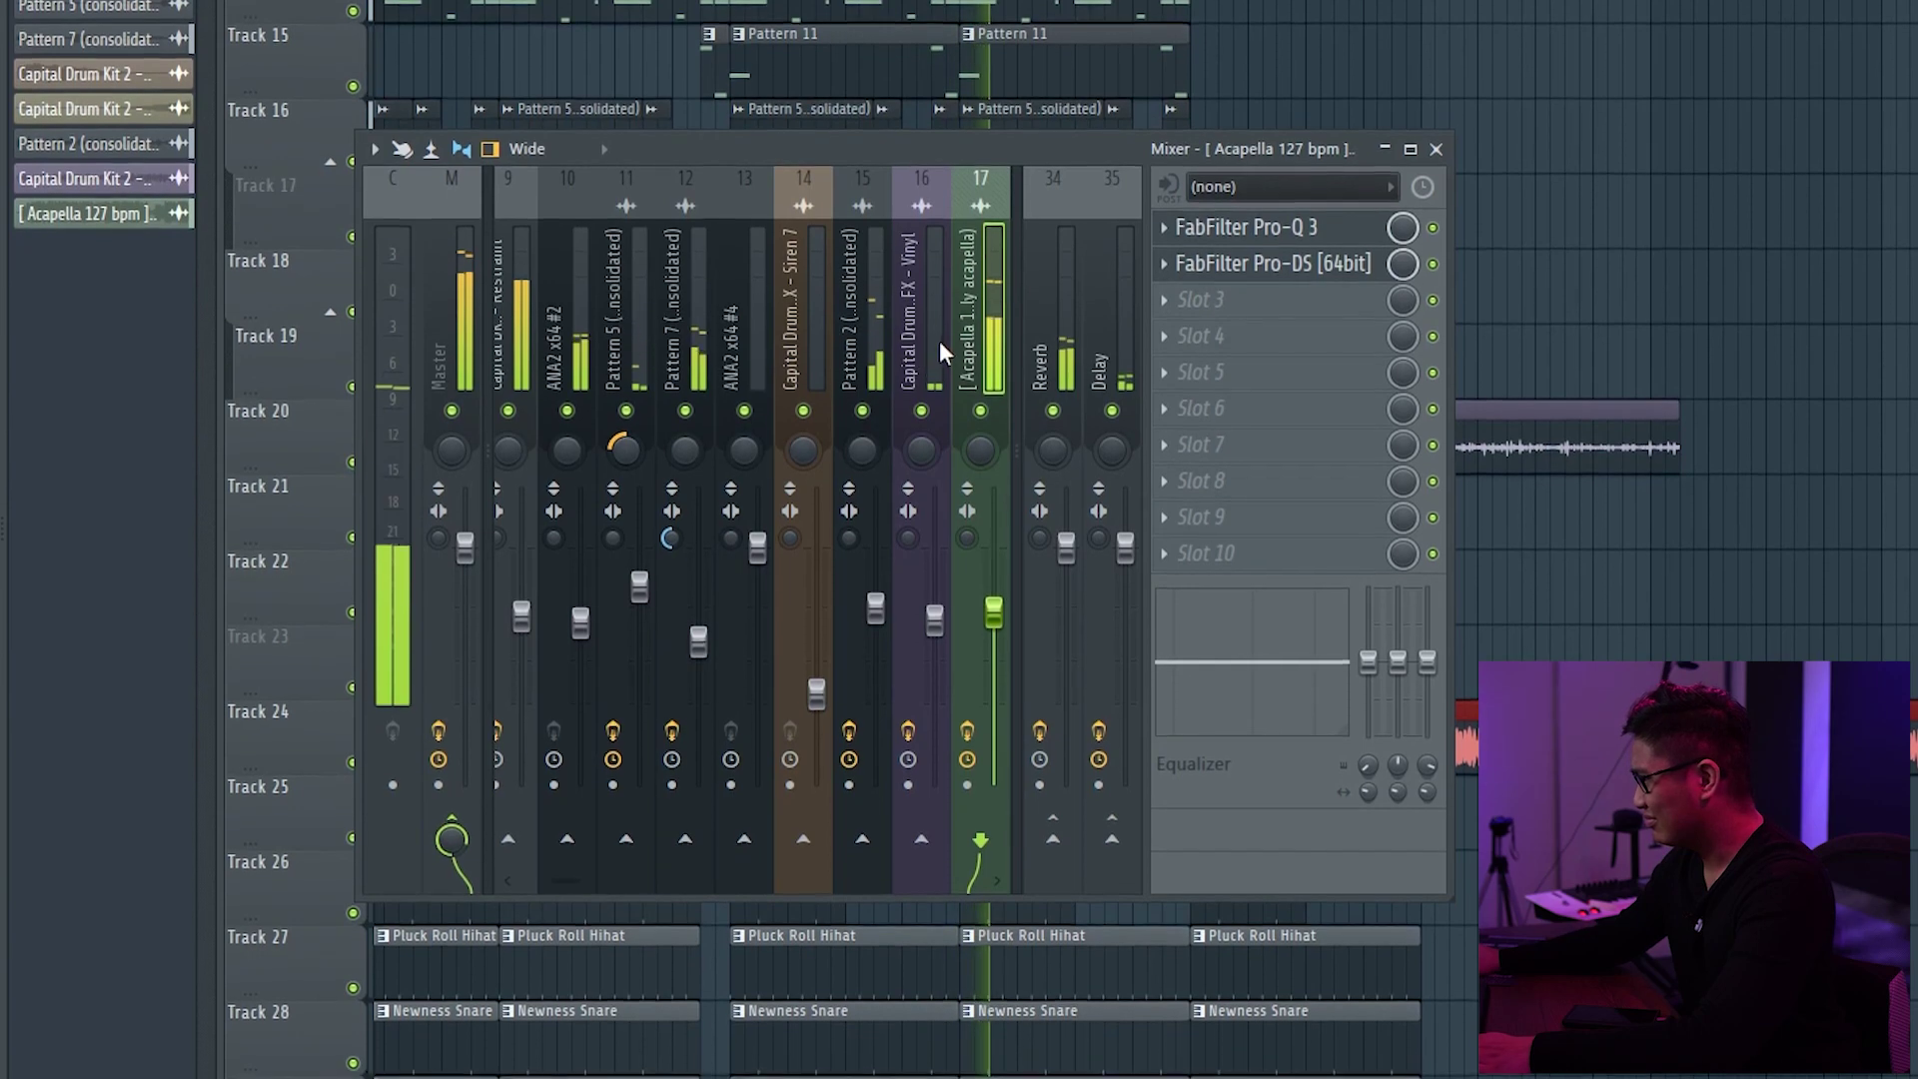
# Select the instrumental mixer tracks together, lower their faders as a group and close the mixer.
pyautogui.moveTo(937, 346); pyautogui.dragTo(499, 345)
pyautogui.moveTo(774, 593)
pyautogui.mouseDown()
pyautogui.moveTo(774, 677)
pyautogui.moveTo(774, 622)
pyautogui.mouseUp()
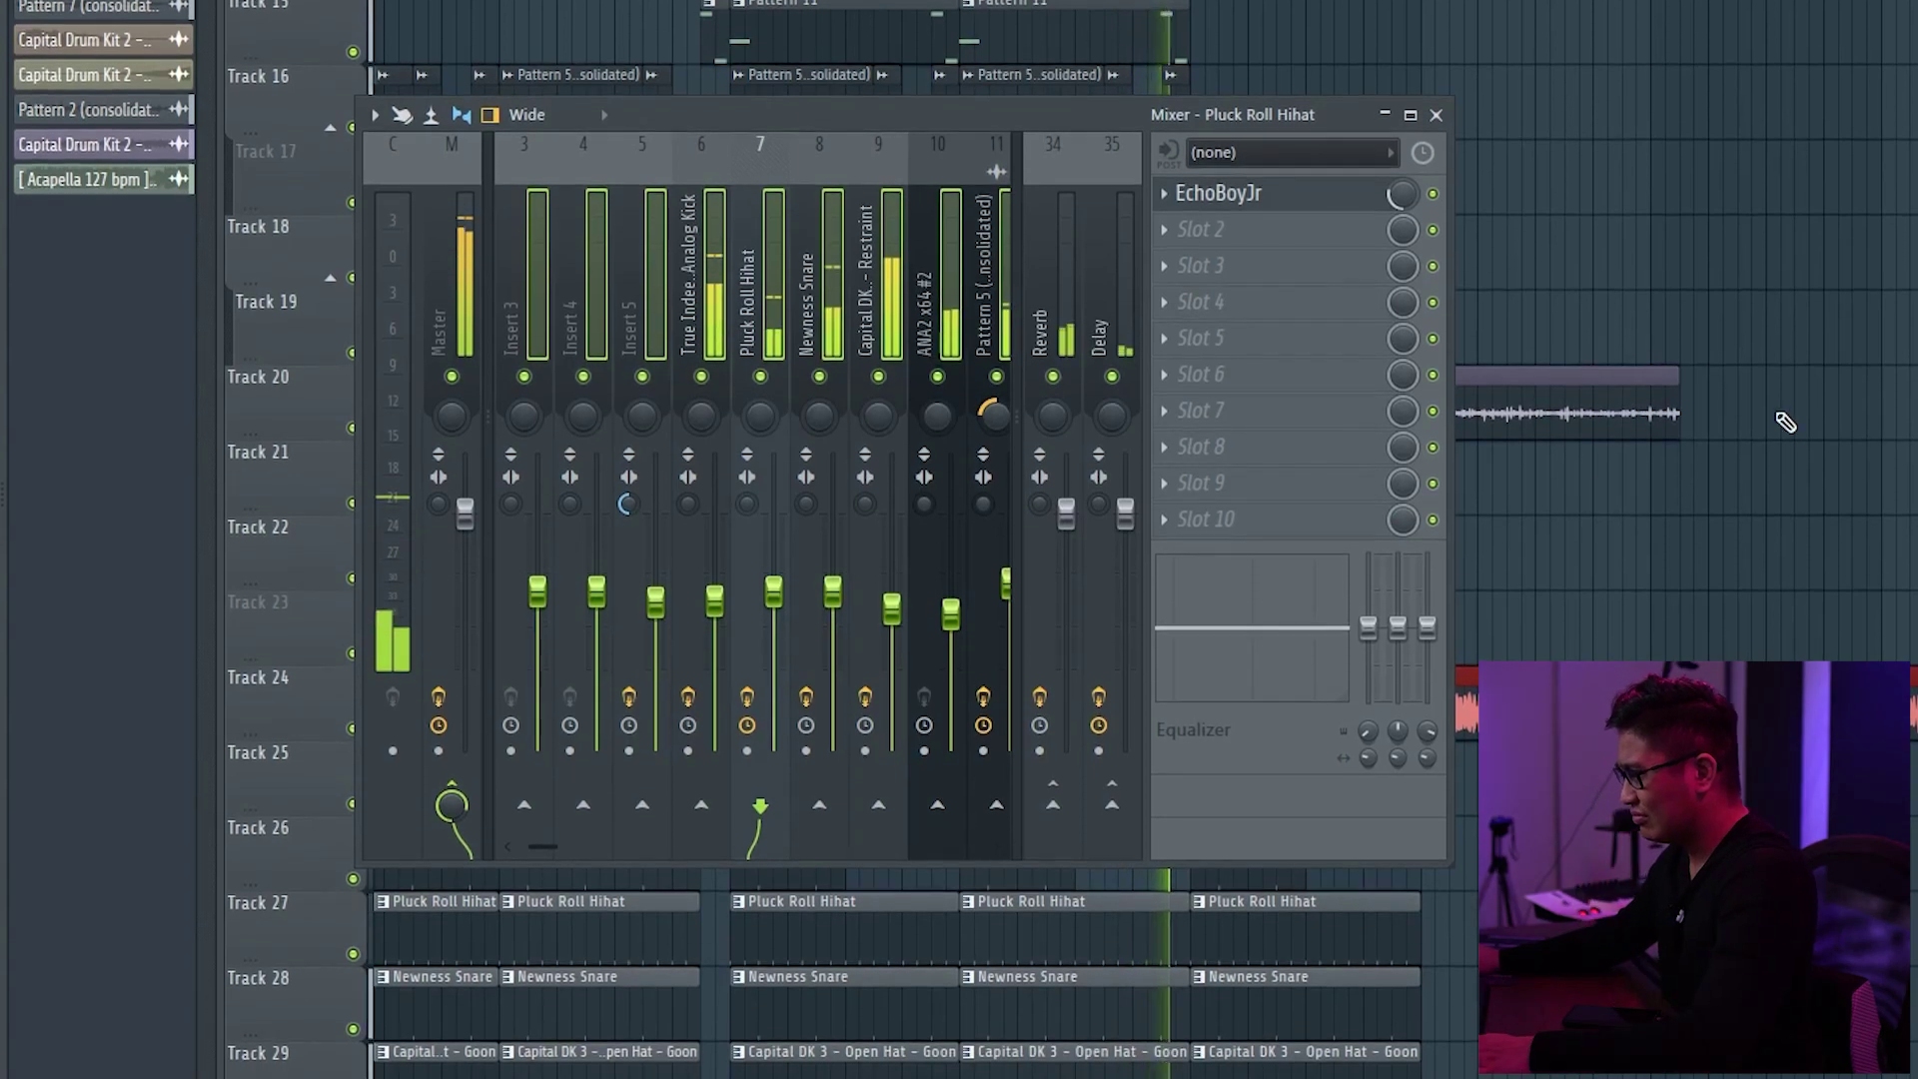
pyautogui.press('F9')
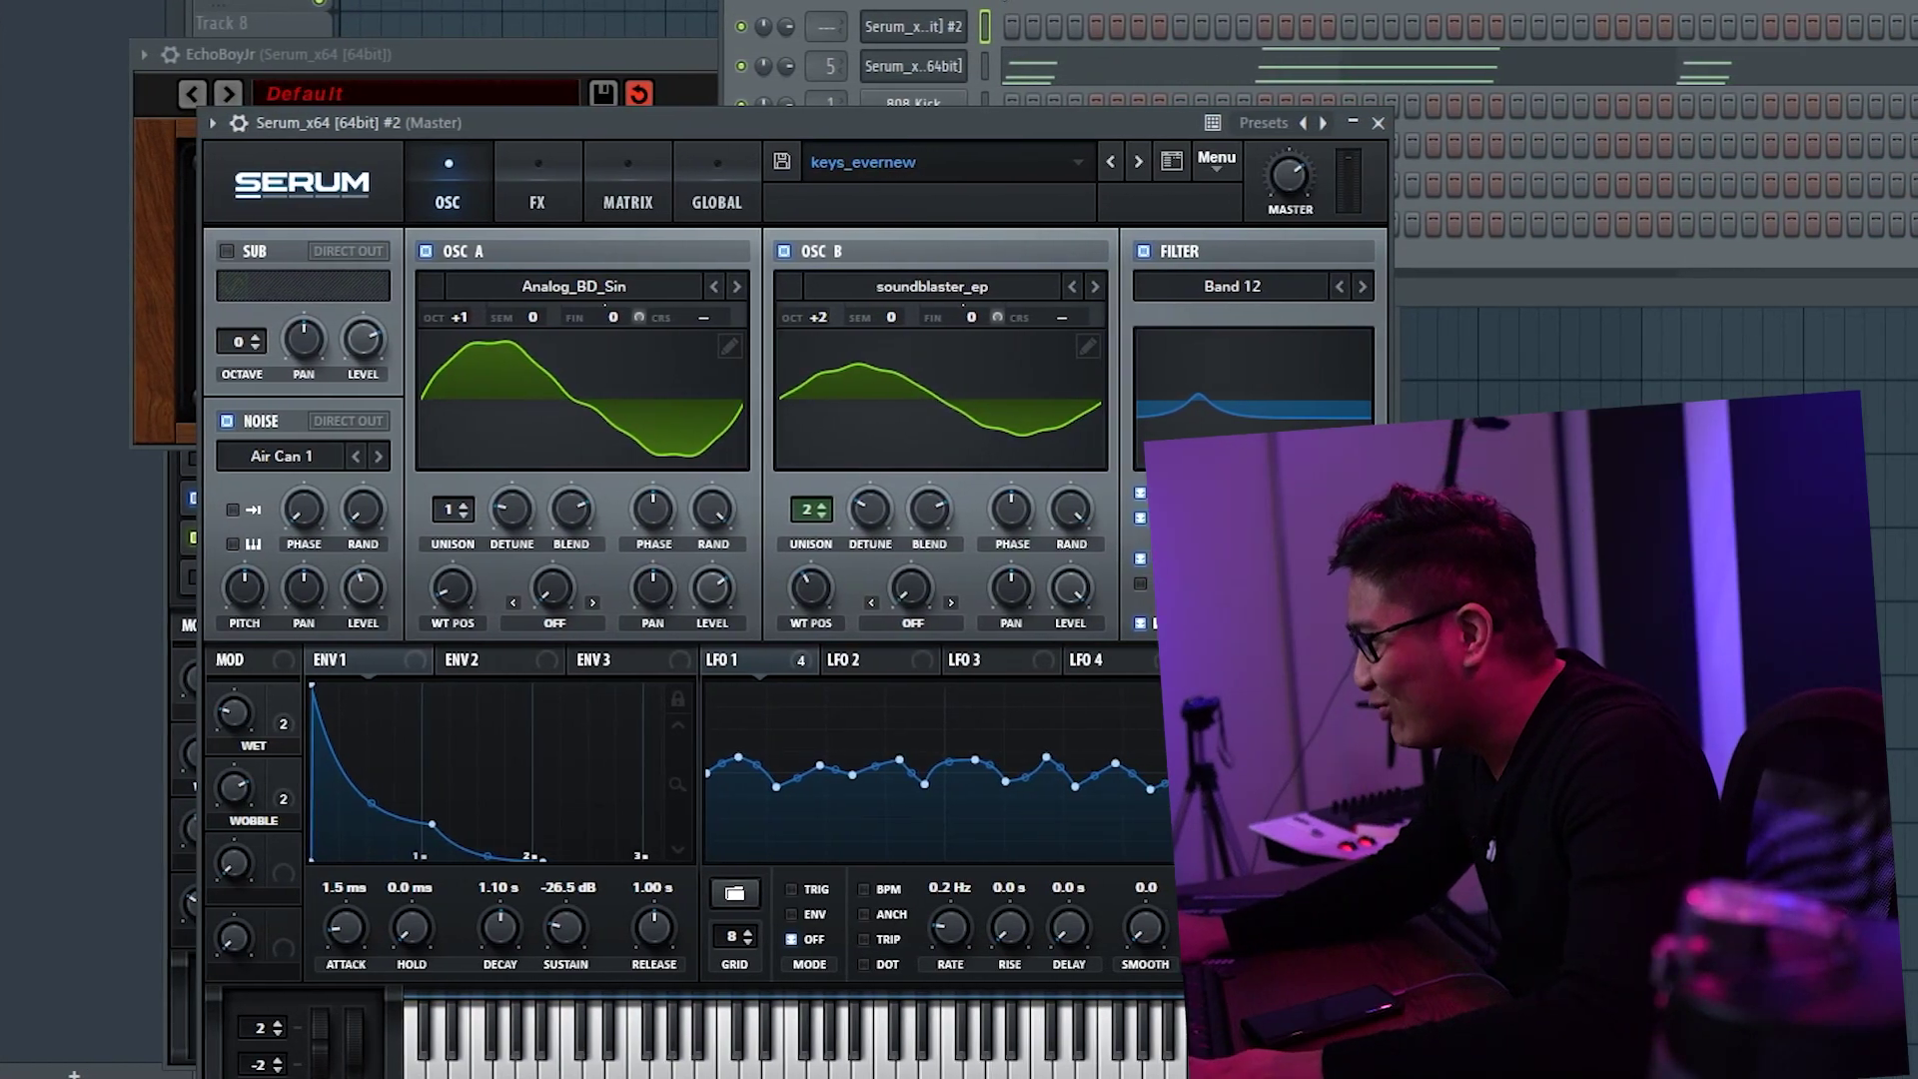
# Open the Serum_x64 #2 melody in the piano roll, shift the last G4 of bar 4 slightly earlier and select all notes.
pyautogui.rightClick(949, 26)
pyautogui.click(1016, 30)
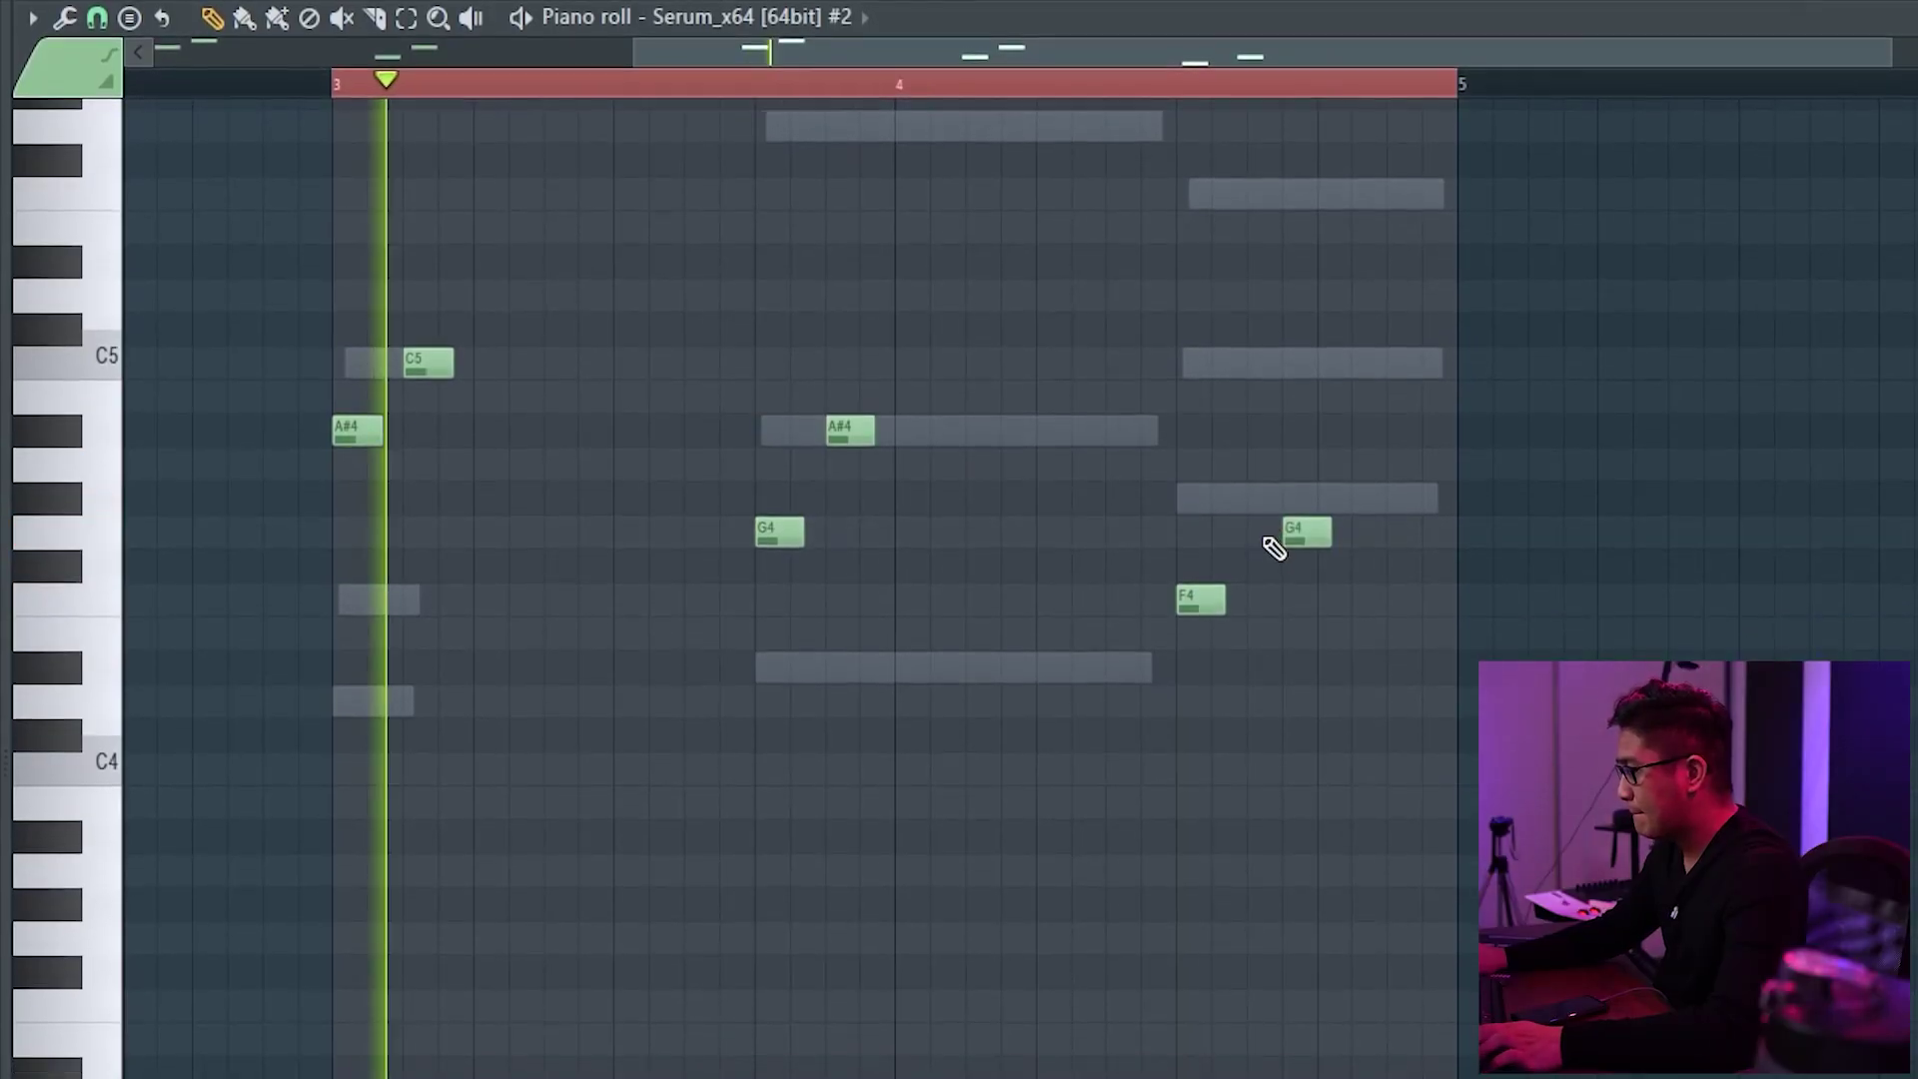
pyautogui.scroll(-3, 1269, 509)
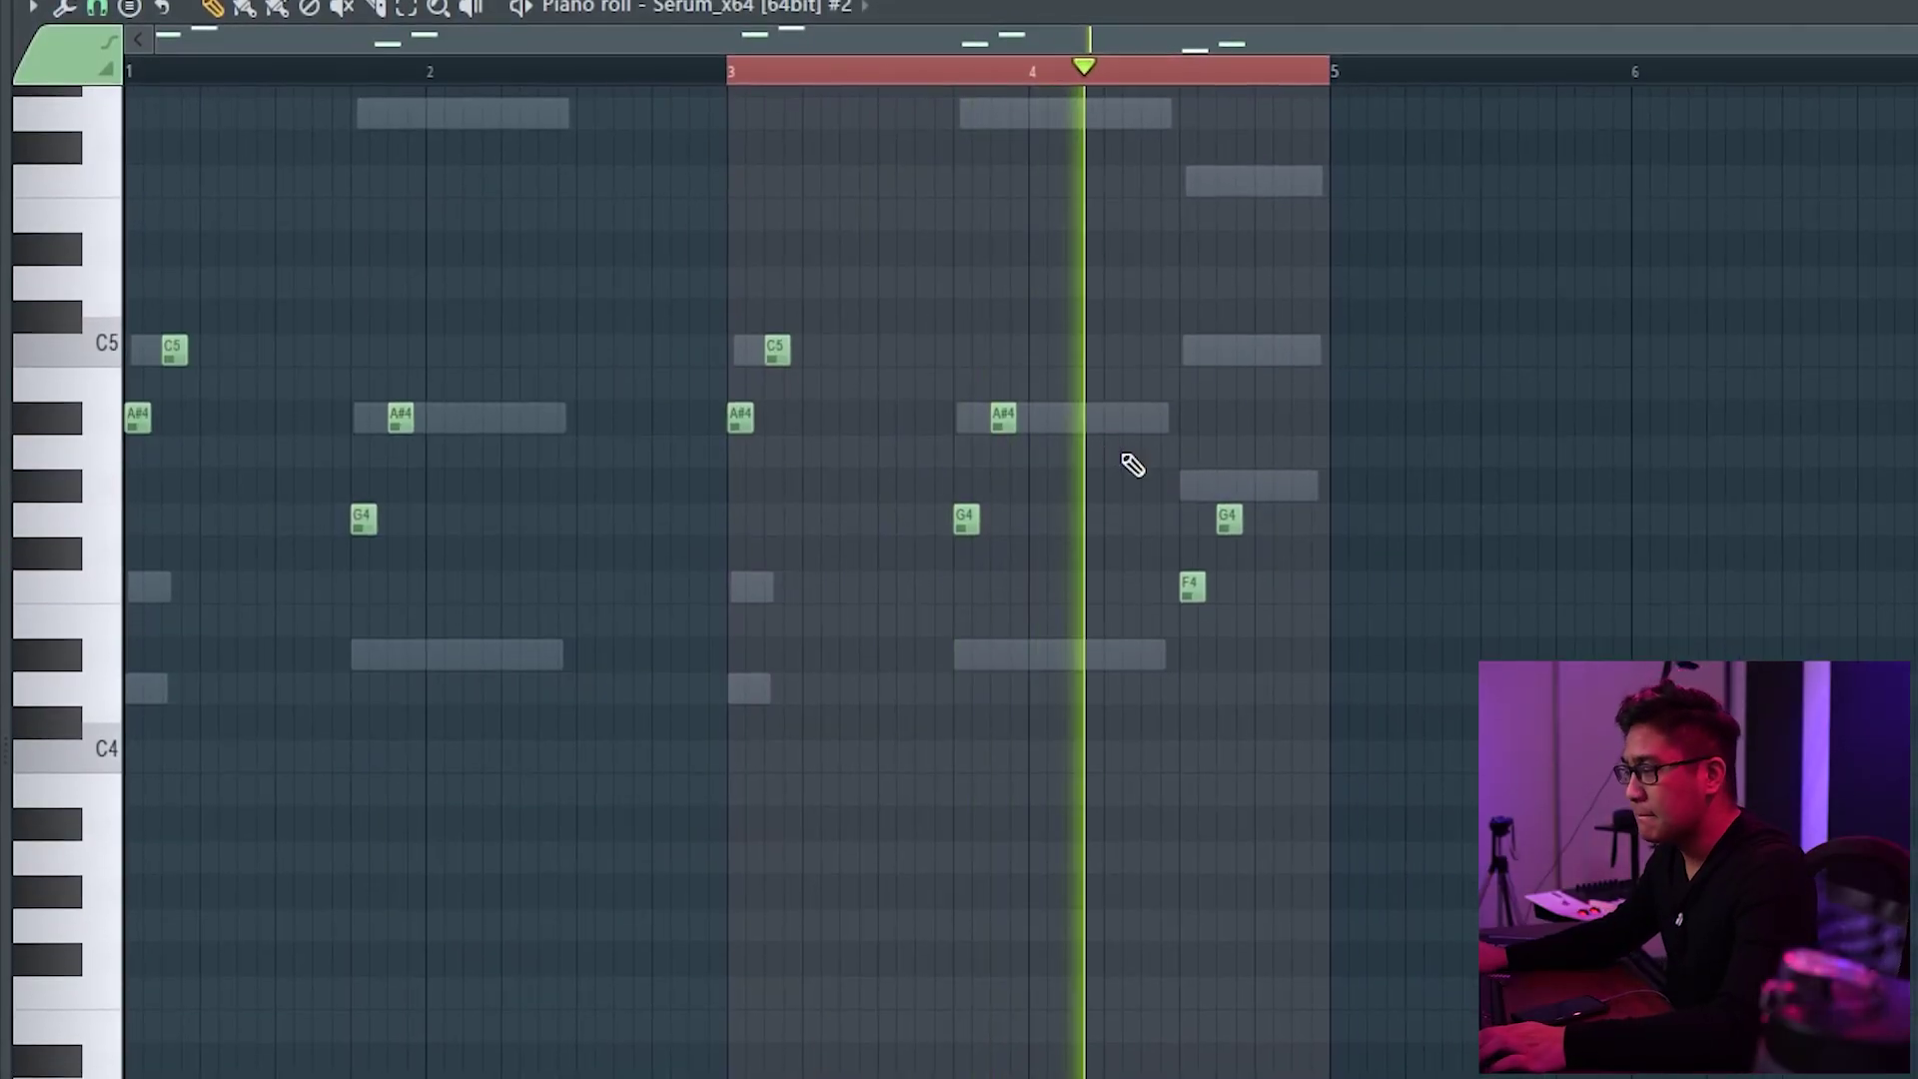
pyautogui.hotkey('ctrl', 'a')
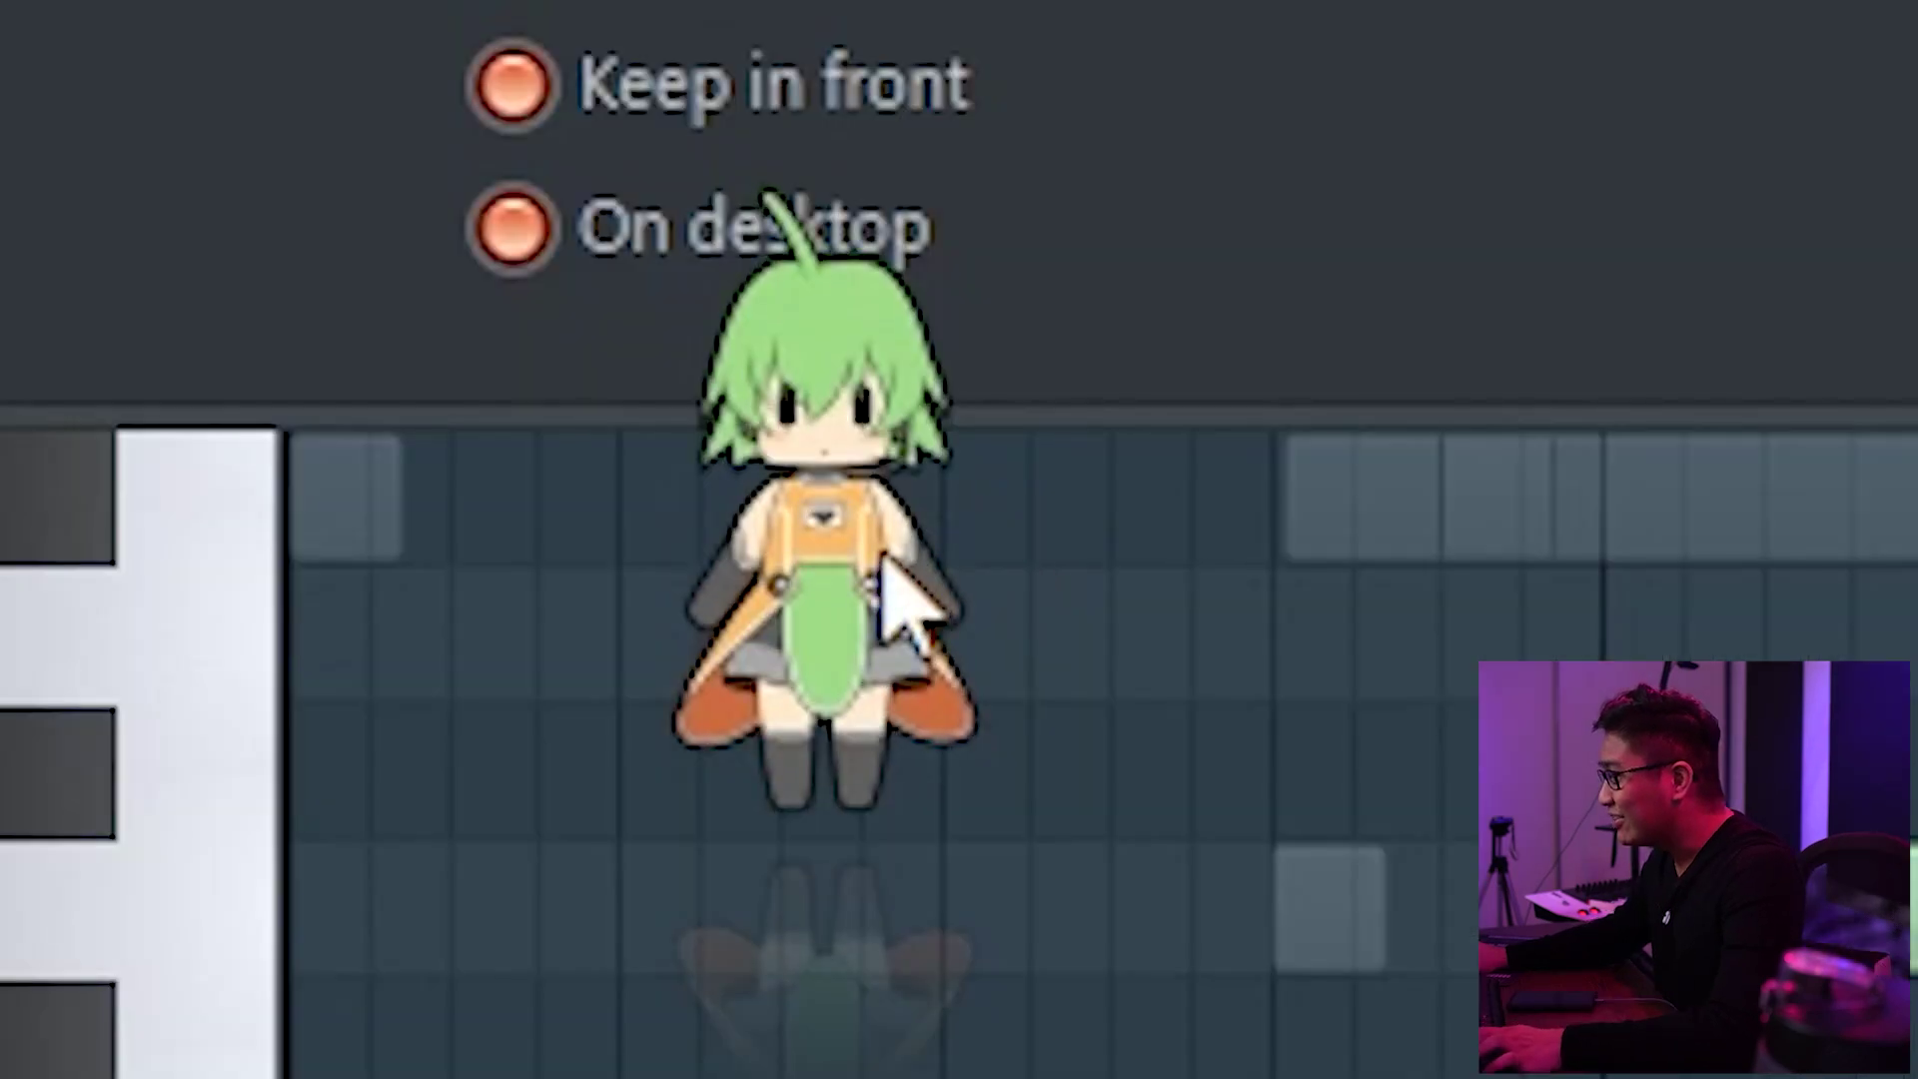
# Reposition the Fruity Dance desktop character.
pyautogui.moveTo(886, 555); pyautogui.dragTo(1406, 444)
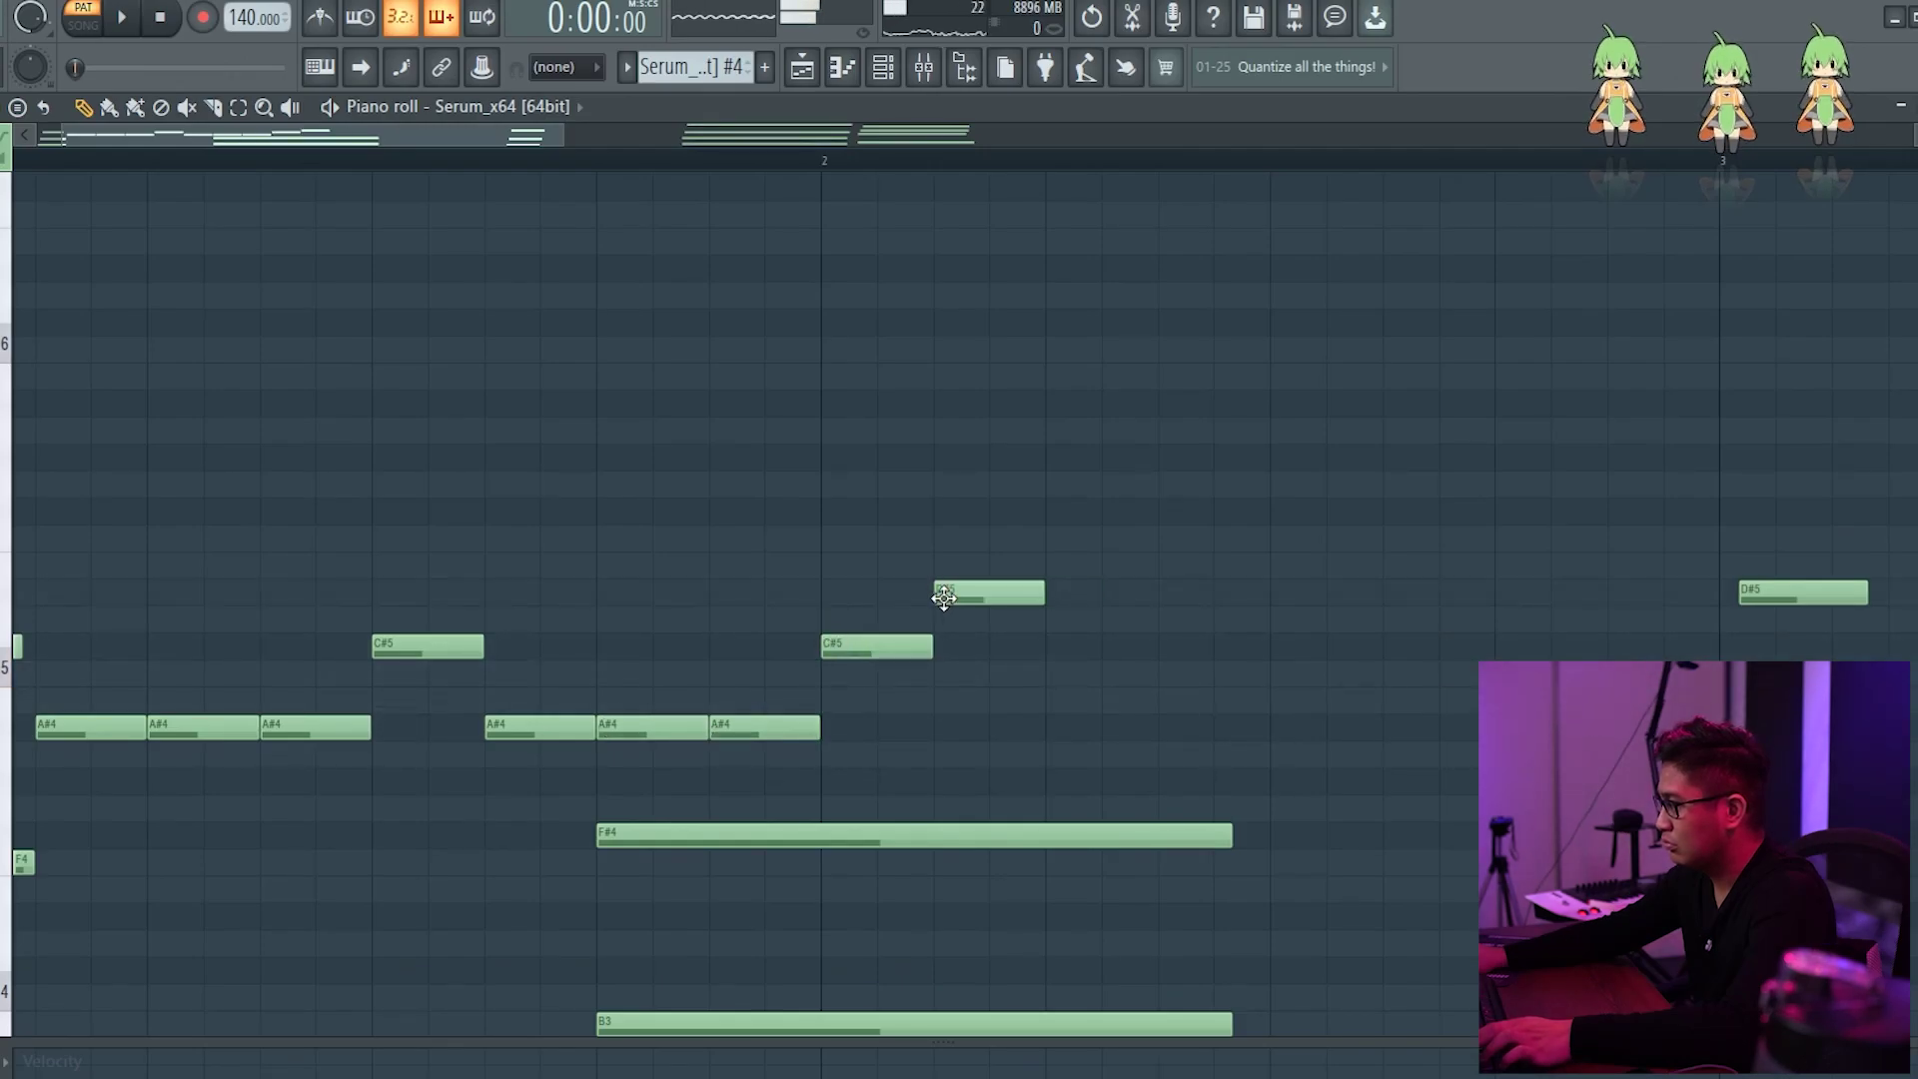
# Add a C#5 note directly after the D#5 in bar 2 of the Serum_x64 #4 melody.
pyautogui.scroll(-3, 873, 680)
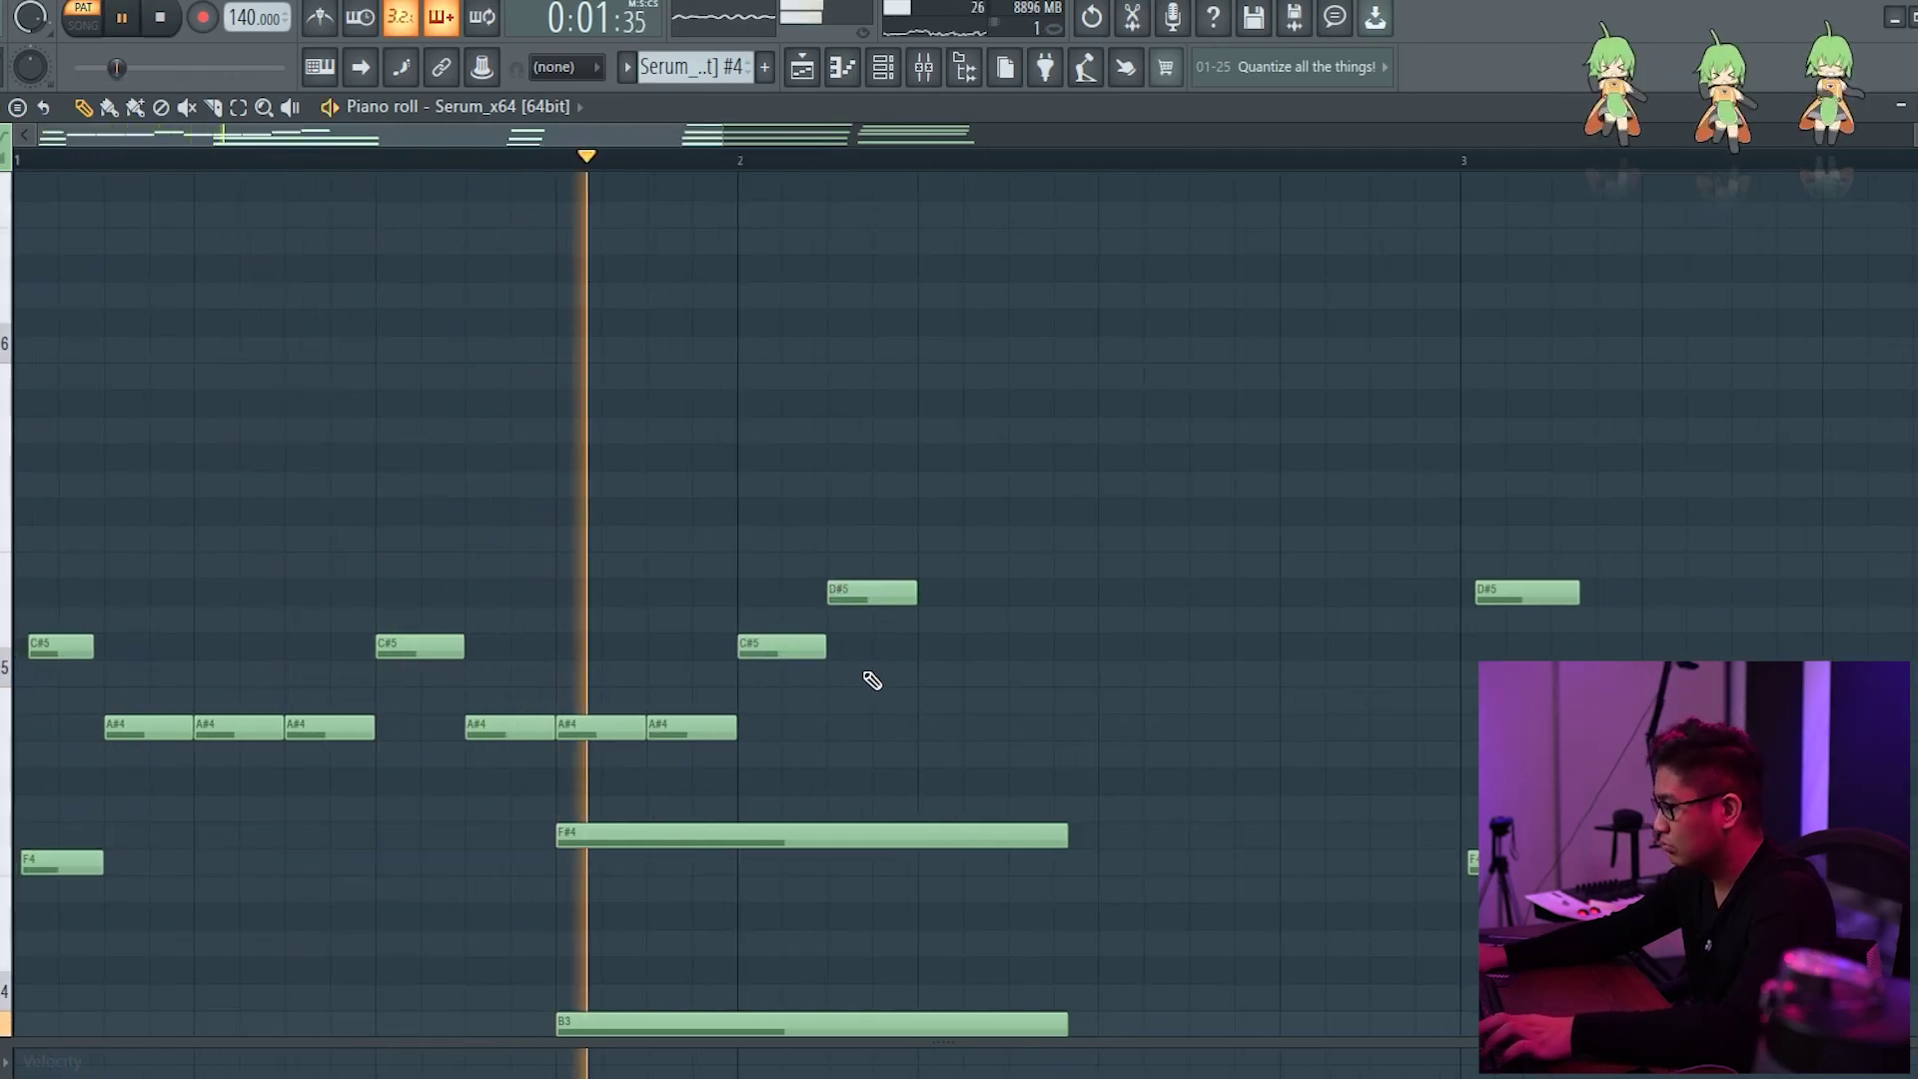
pyautogui.scroll(4, 839, 708)
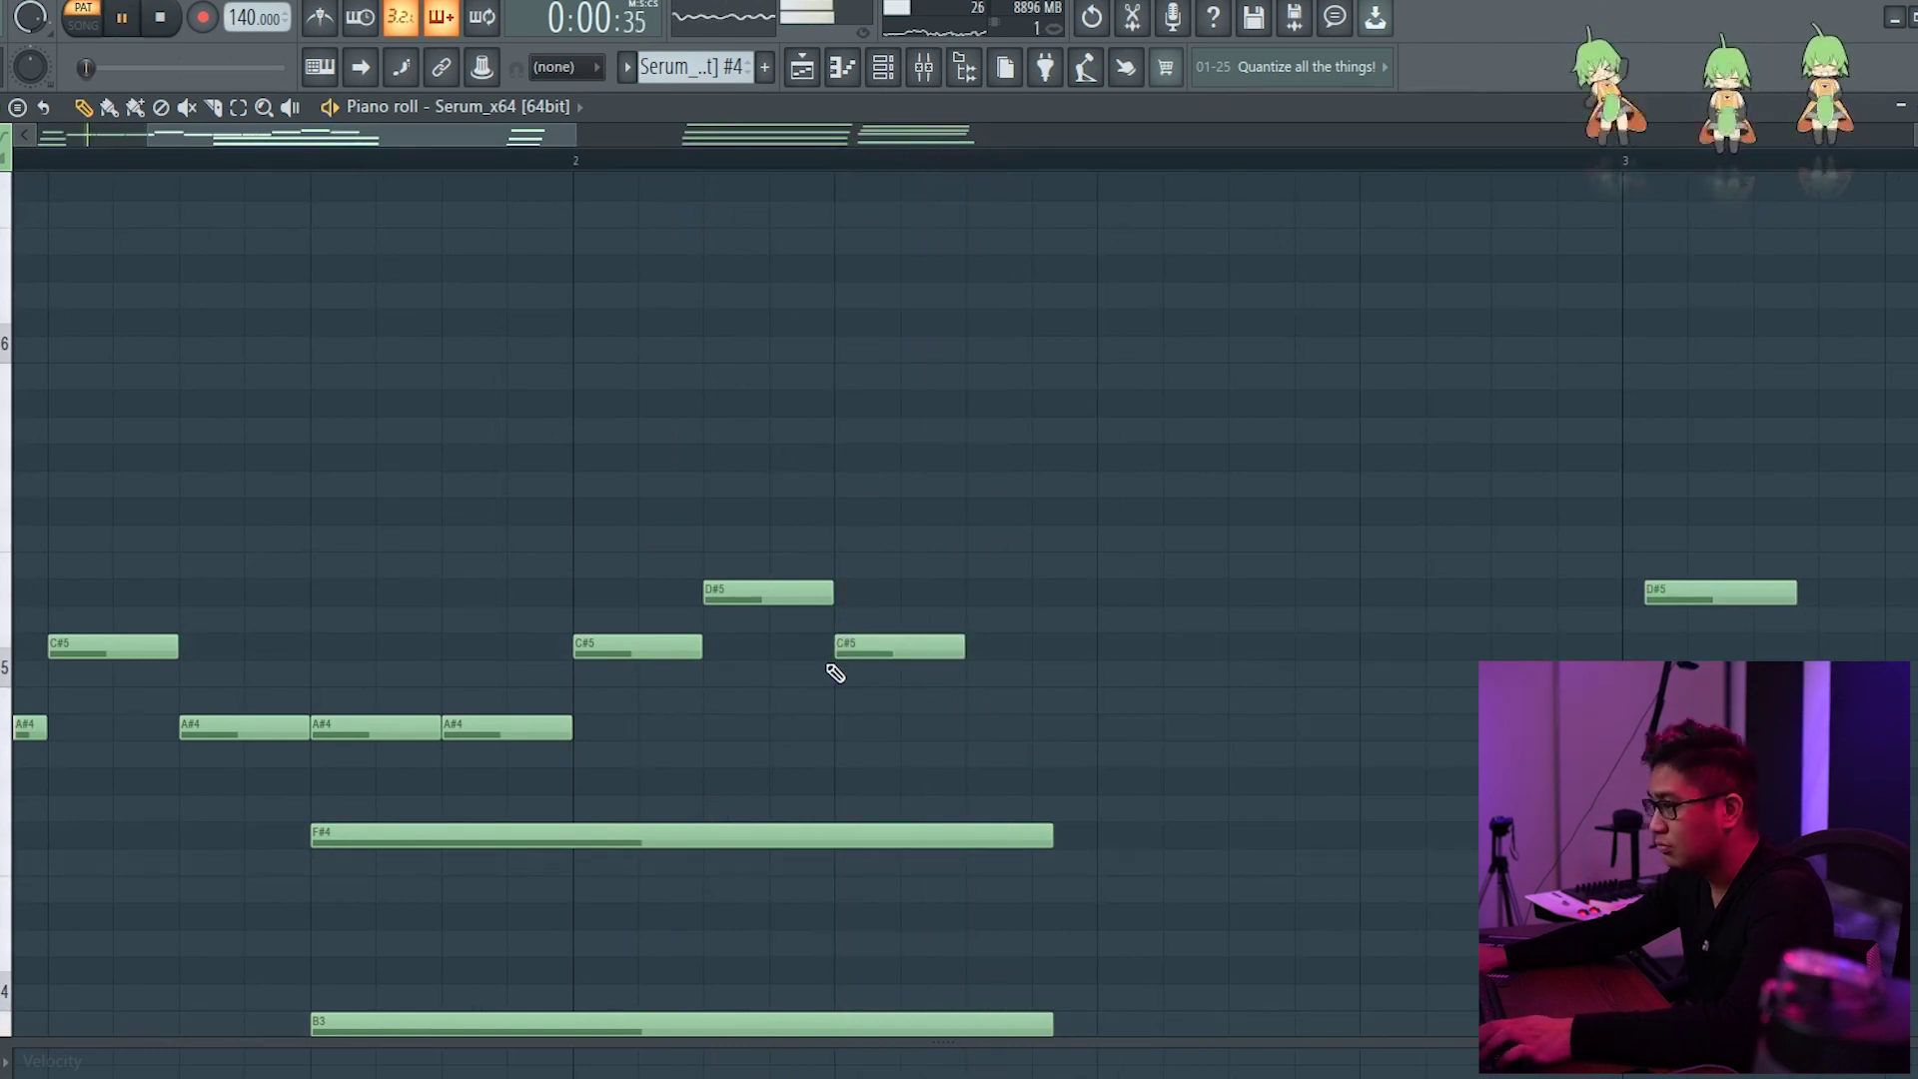
pyautogui.scroll(-3, 809, 676)
pyautogui.scroll(-1, 749, 690)
pyautogui.scroll(3, 763, 595)
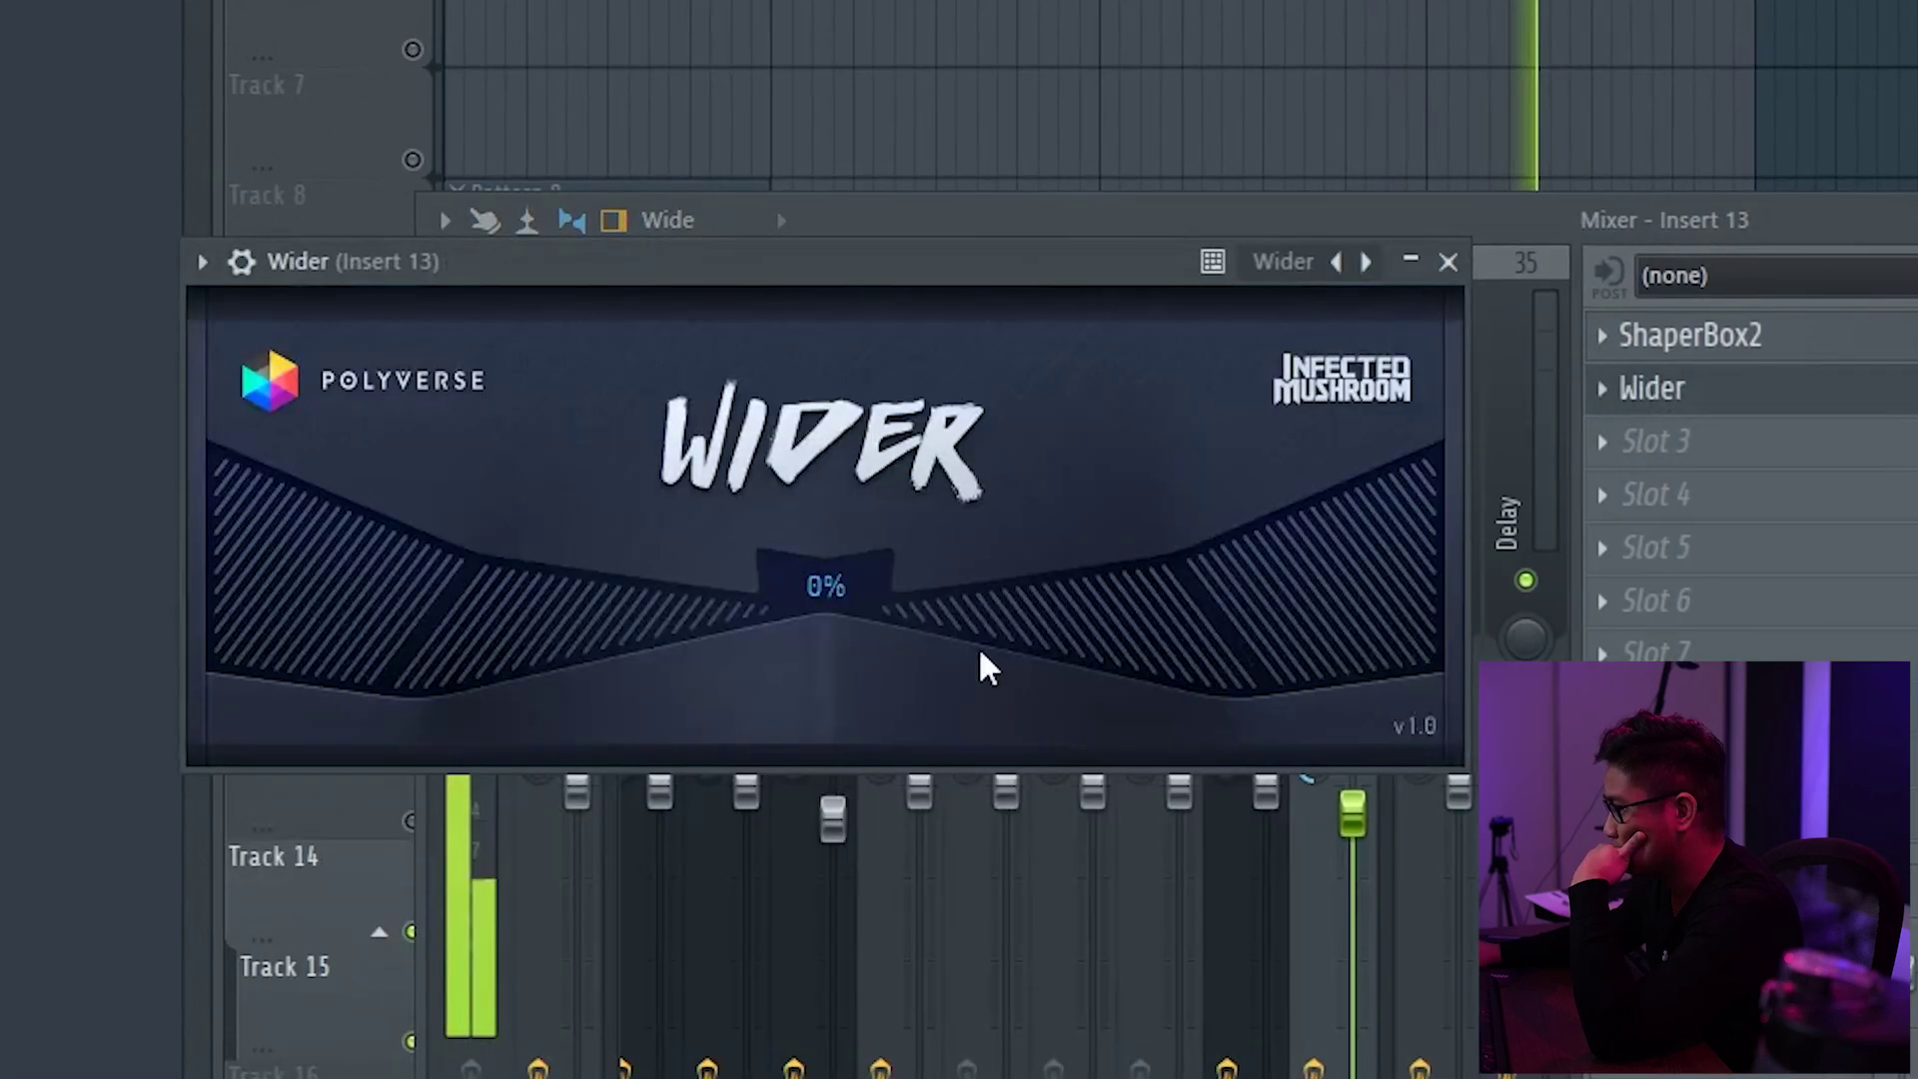
# Increase the stereo width of the Insert 13 track in its Wider effect.
pyautogui.moveTo(979, 645); pyautogui.dragTo(1431, 625)
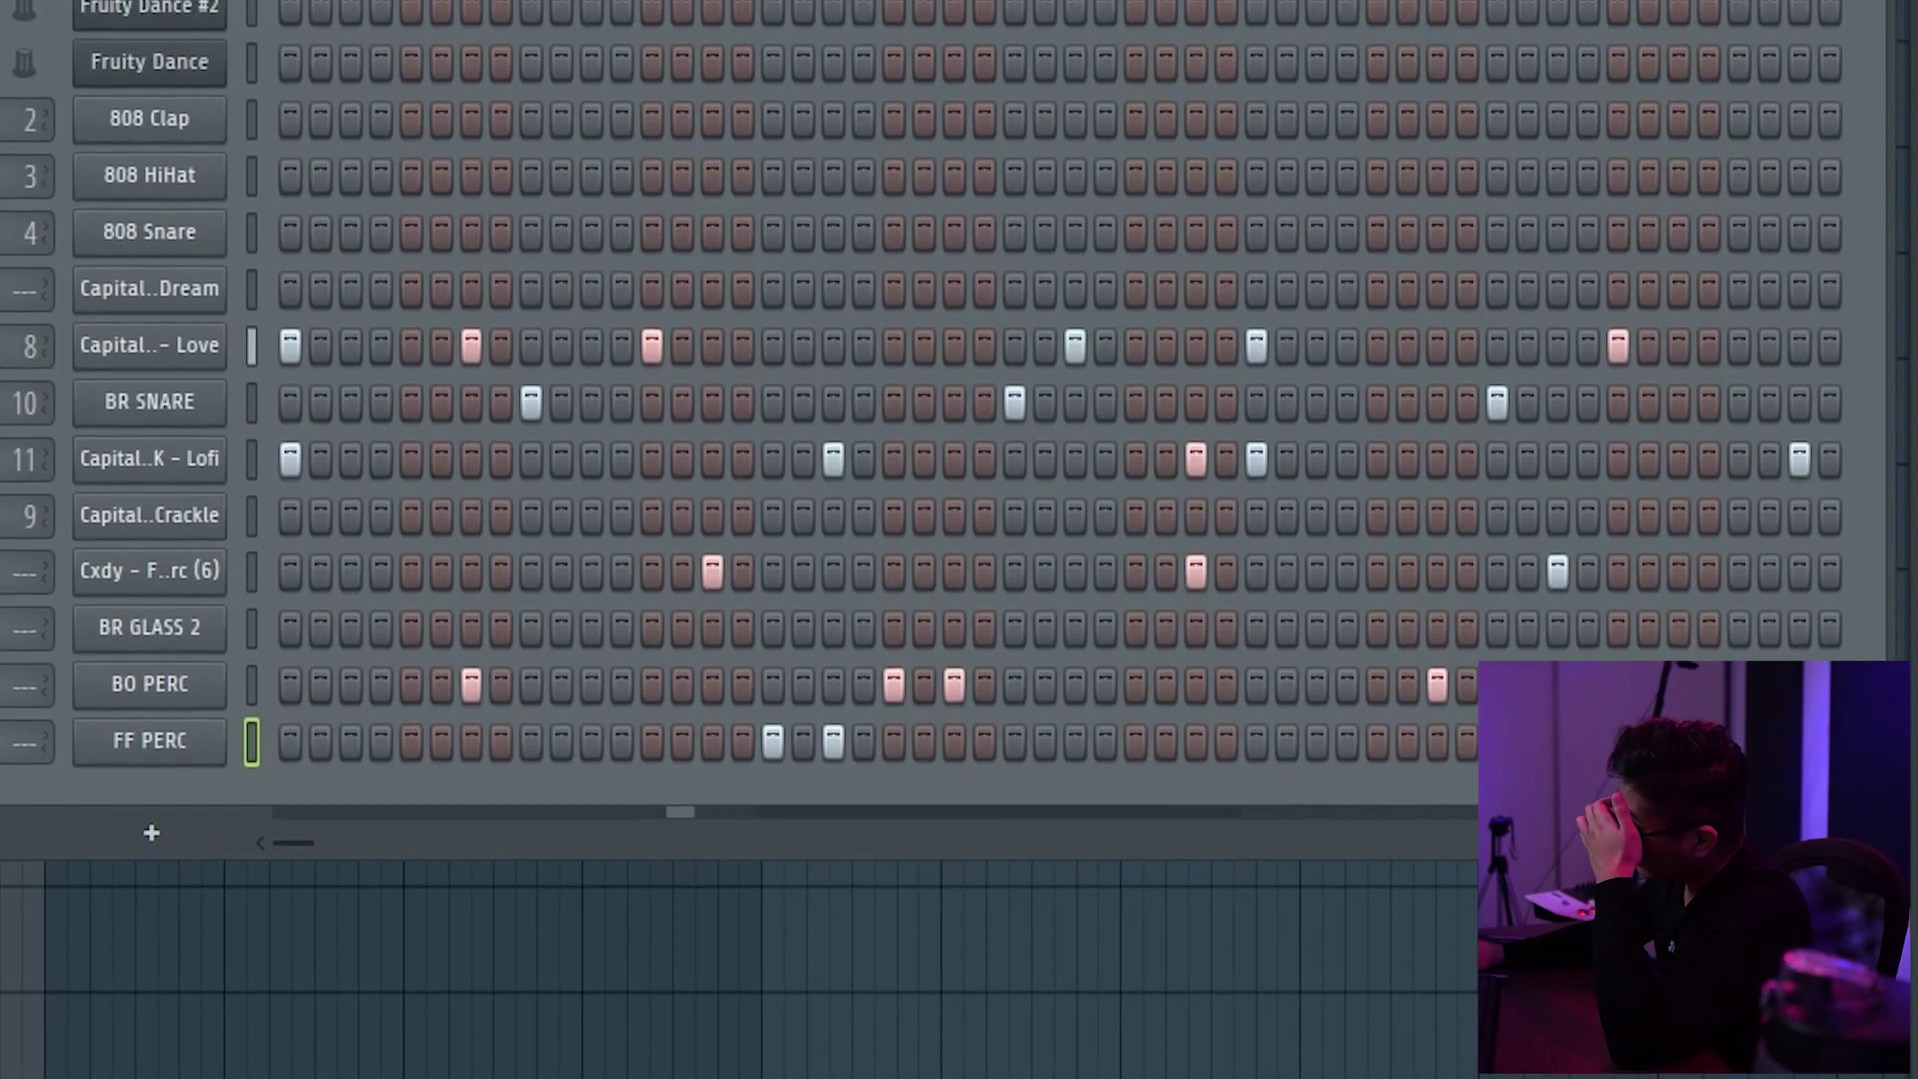
pyautogui.press('g')
pyautogui.click(833, 524)
pyautogui.press('g')
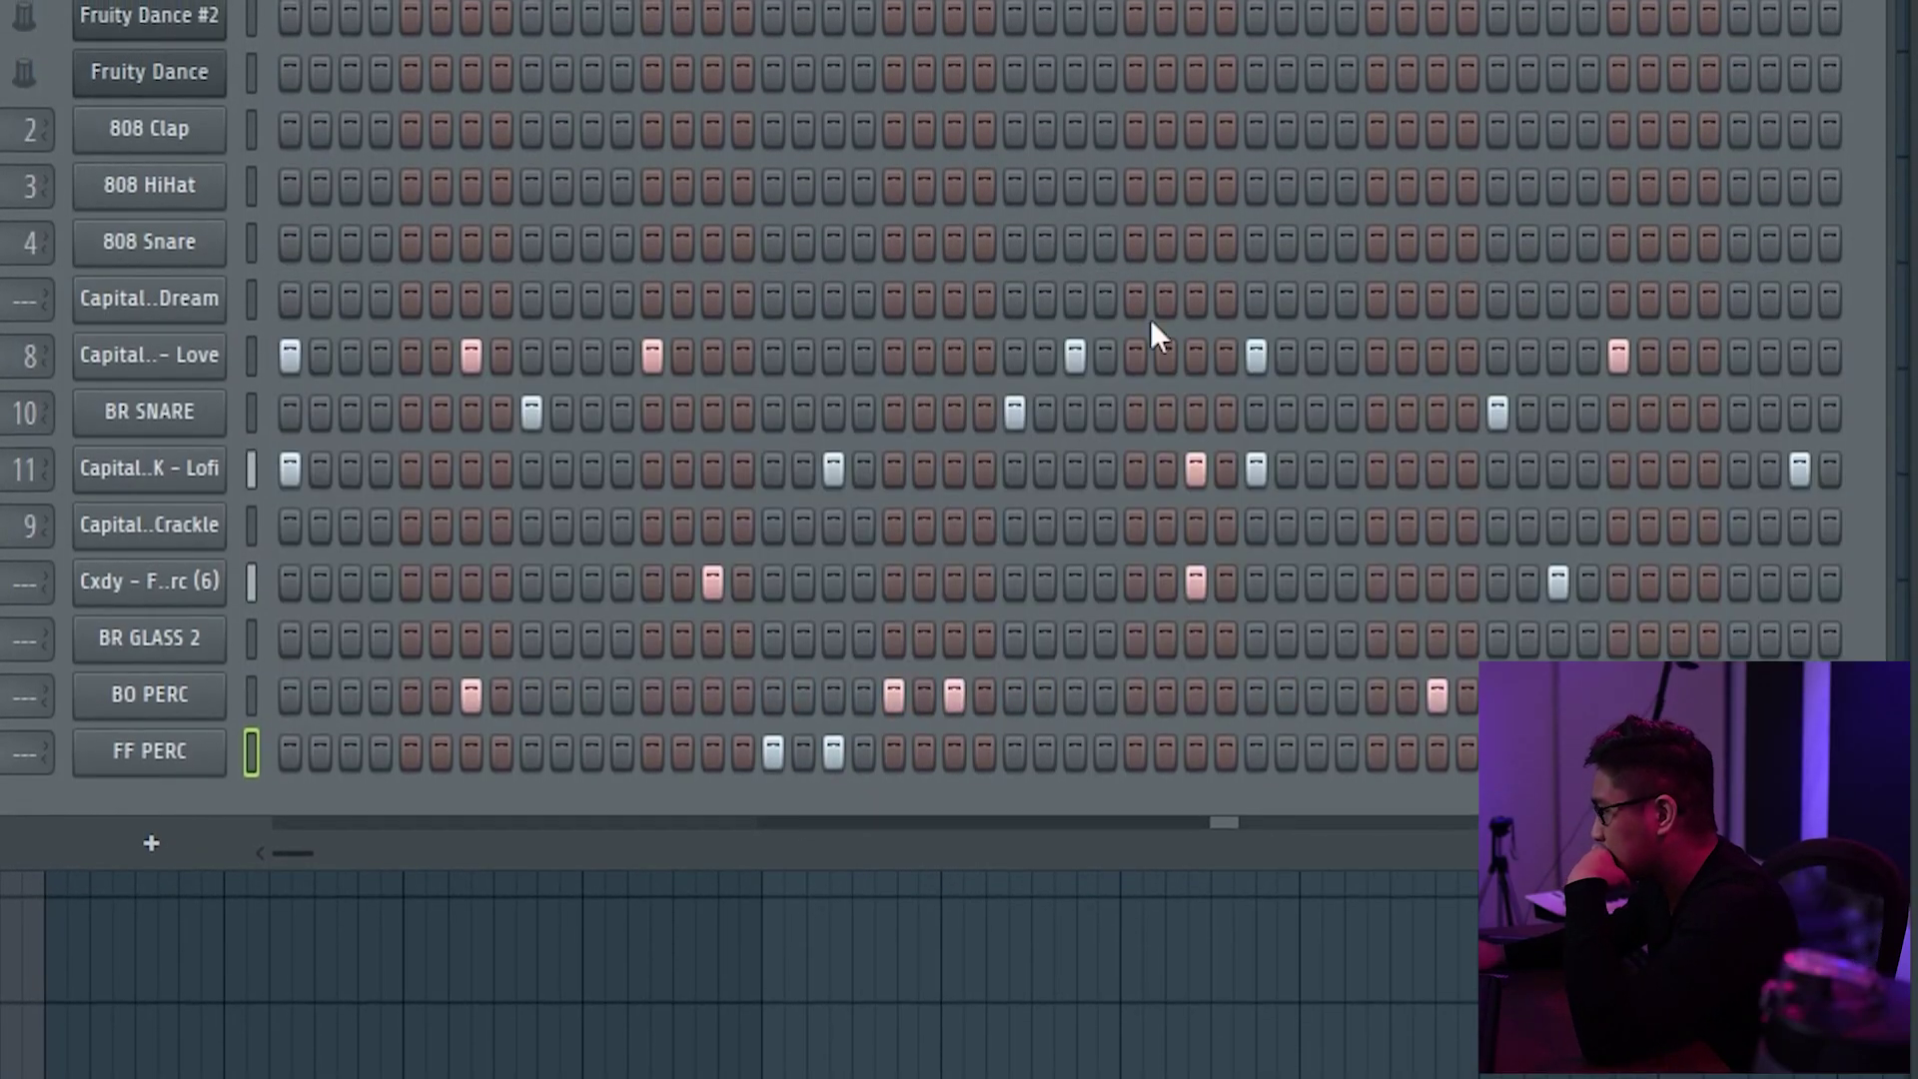
pyautogui.moveTo(291, 850); pyautogui.dragTo(315, 855)
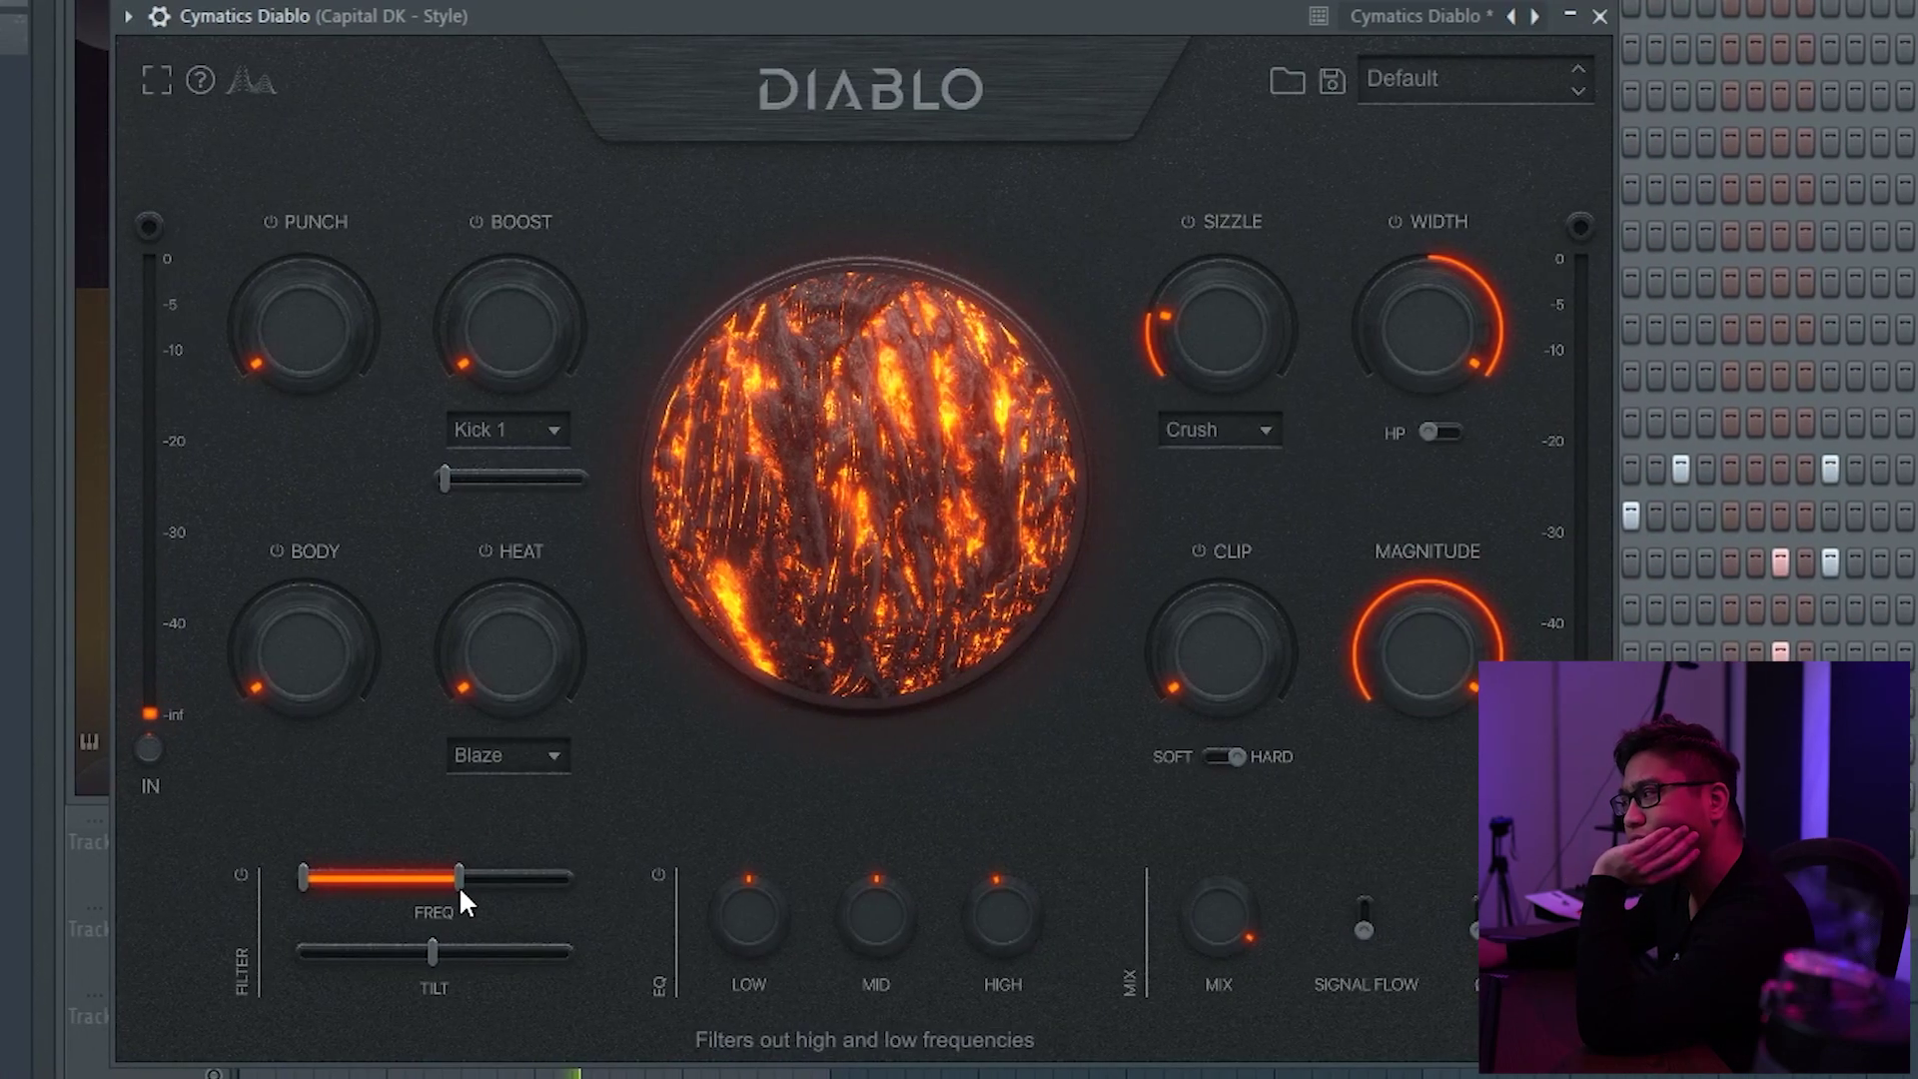
# Adjust the Heat and Punch amounts of the Cymatics Diablo effect on the Capital DK - Style track.
pyautogui.moveTo(498, 623); pyautogui.dragTo(481, 584)
pyautogui.moveTo(322, 351)
pyautogui.mouseDown()
pyautogui.moveTo(321, 326)
pyautogui.moveTo(296, 321)
pyautogui.moveTo(310, 356)
pyautogui.mouseUp()
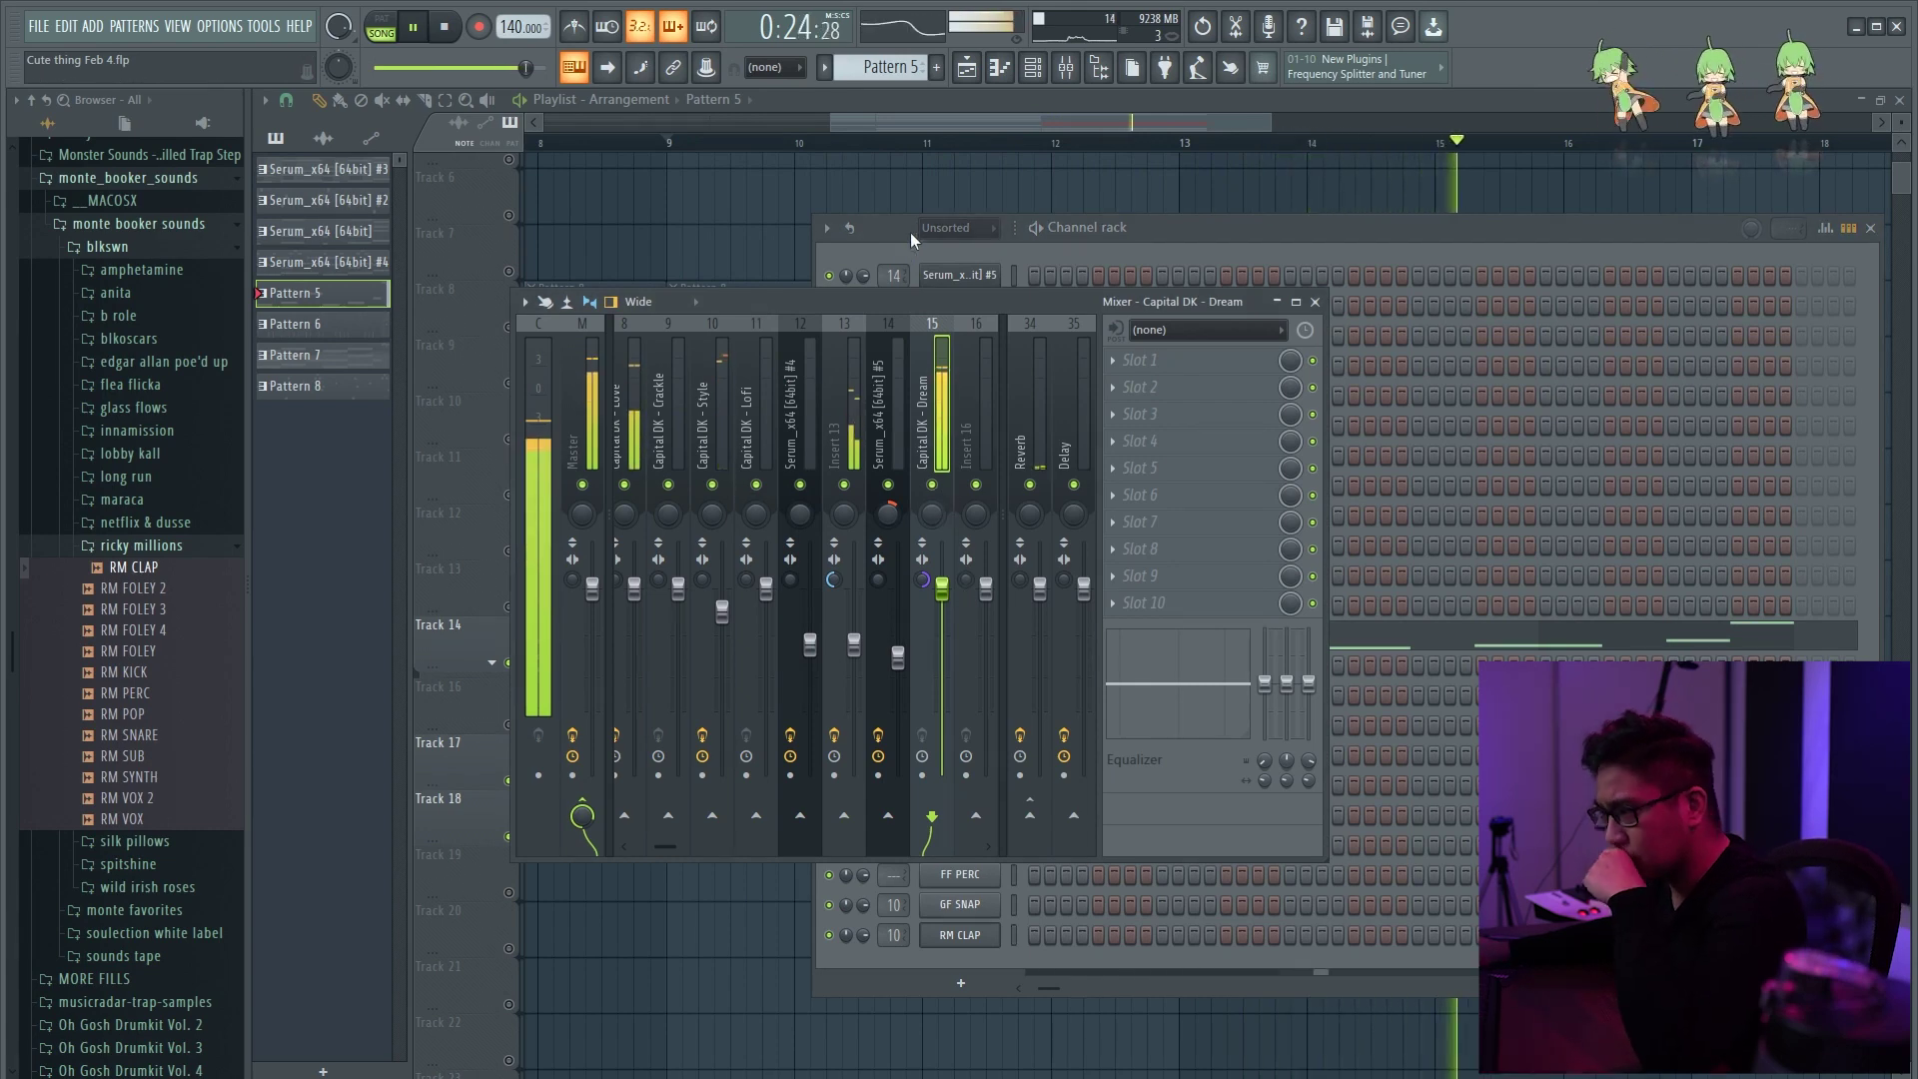
# Review the playlist arrangement from the Serum clips down to the vinyl, drum and percussion tracks.
pyautogui.moveTo(1004, 122); pyautogui.dragTo(958, 124)
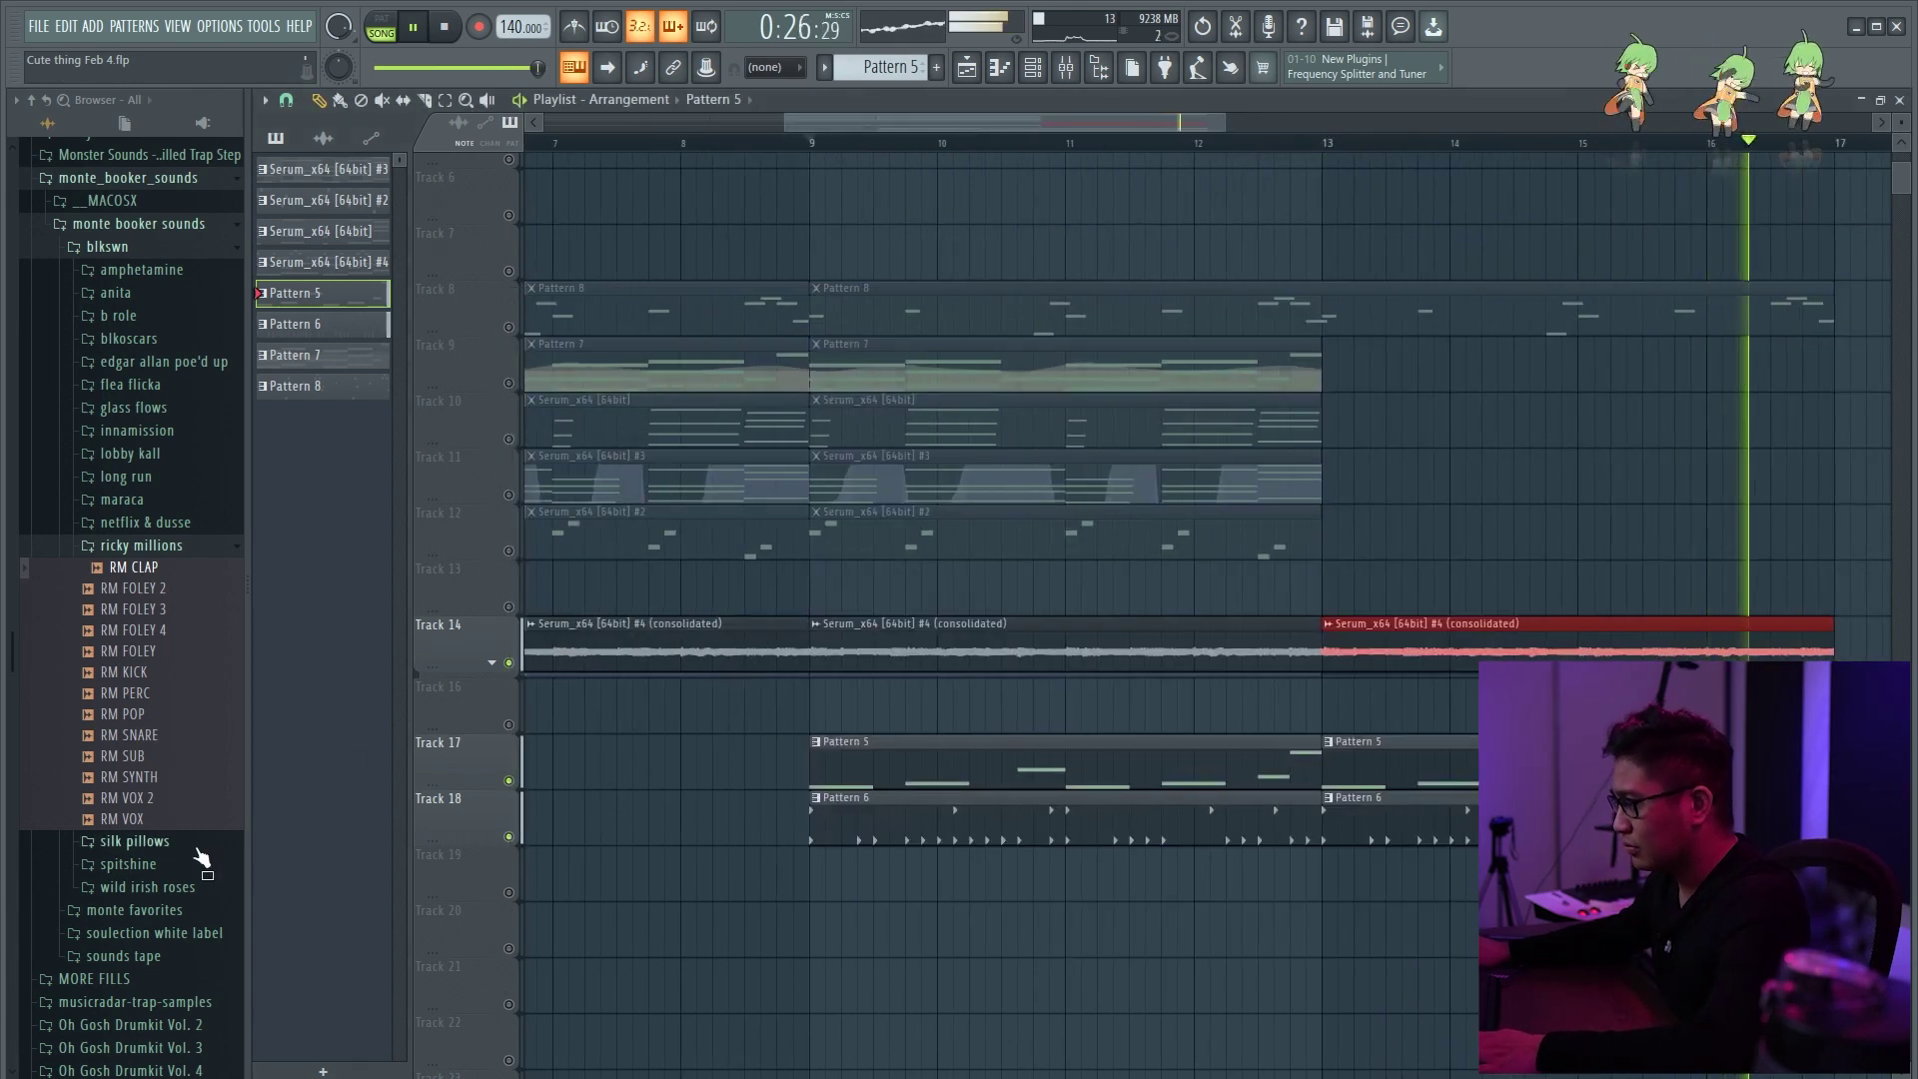
pyautogui.scroll(4, 199, 857)
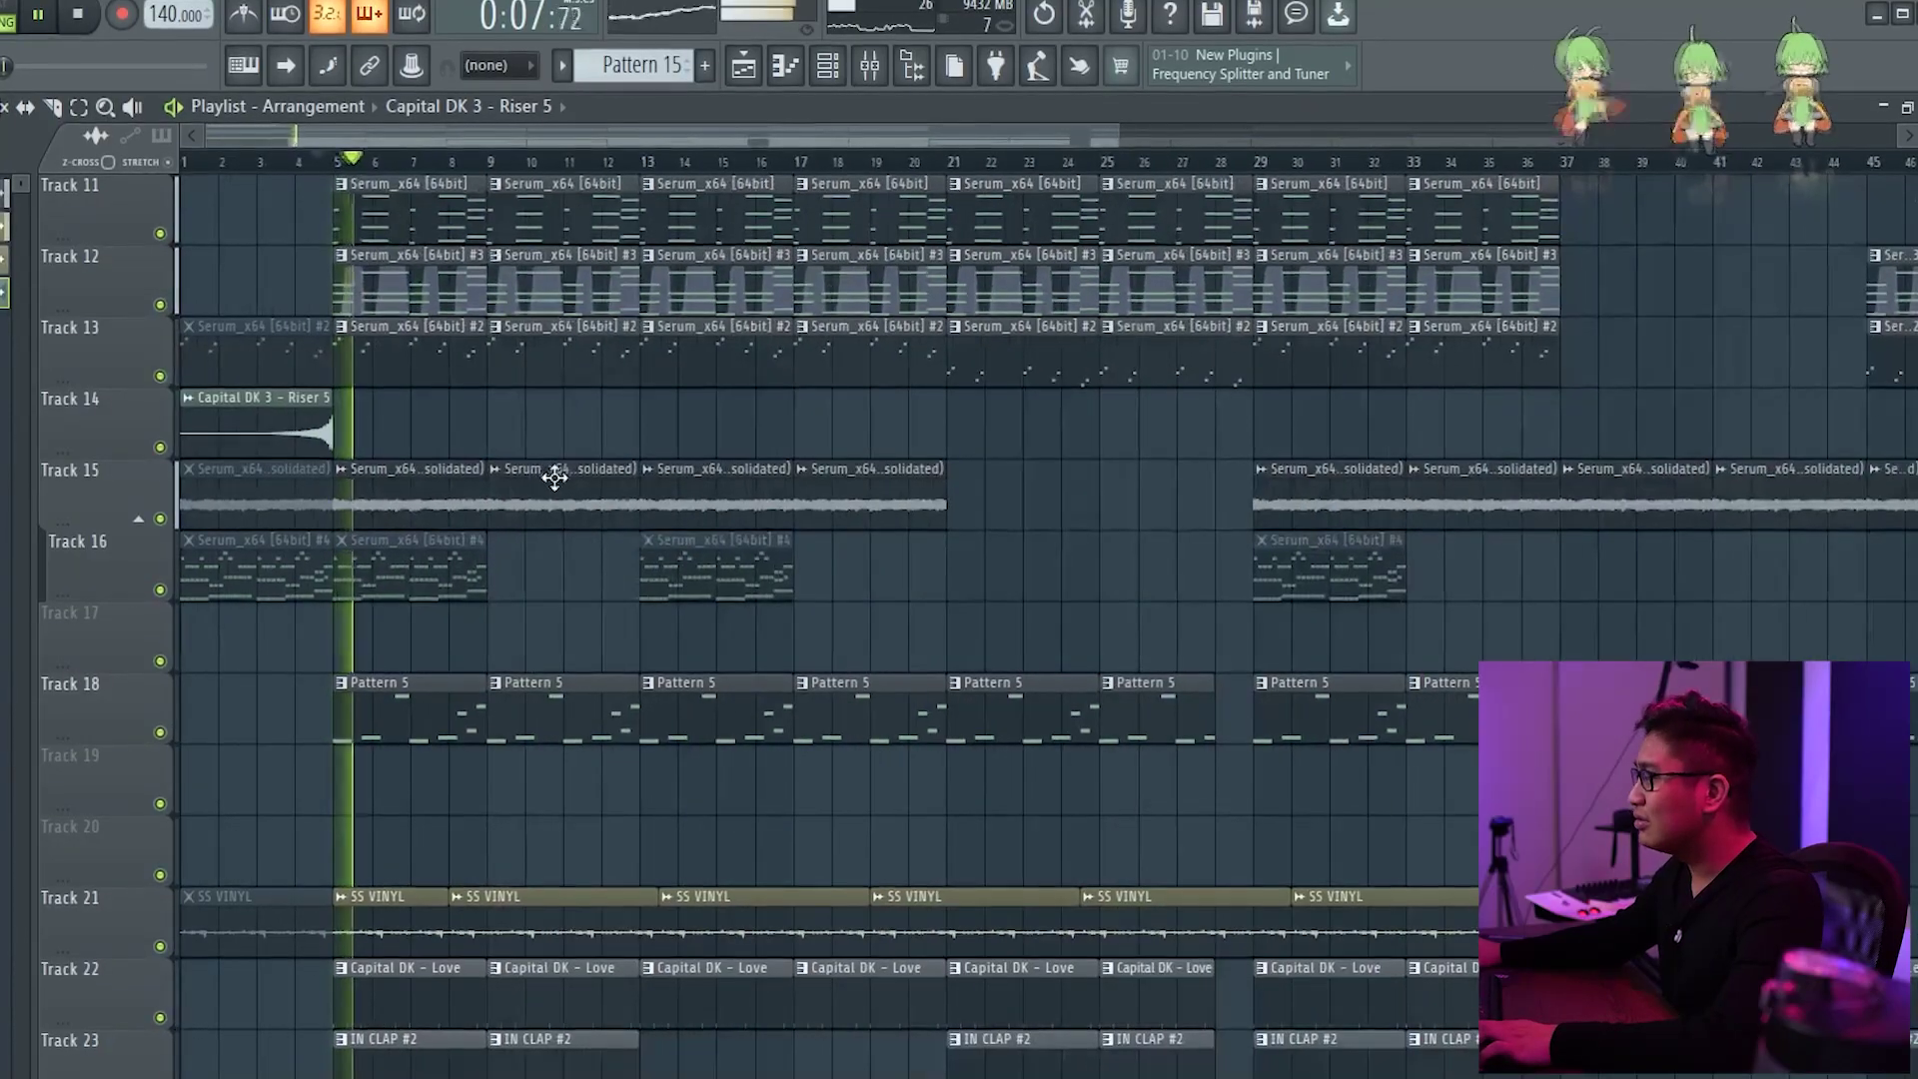
pyautogui.scroll(-4, 770, 492)
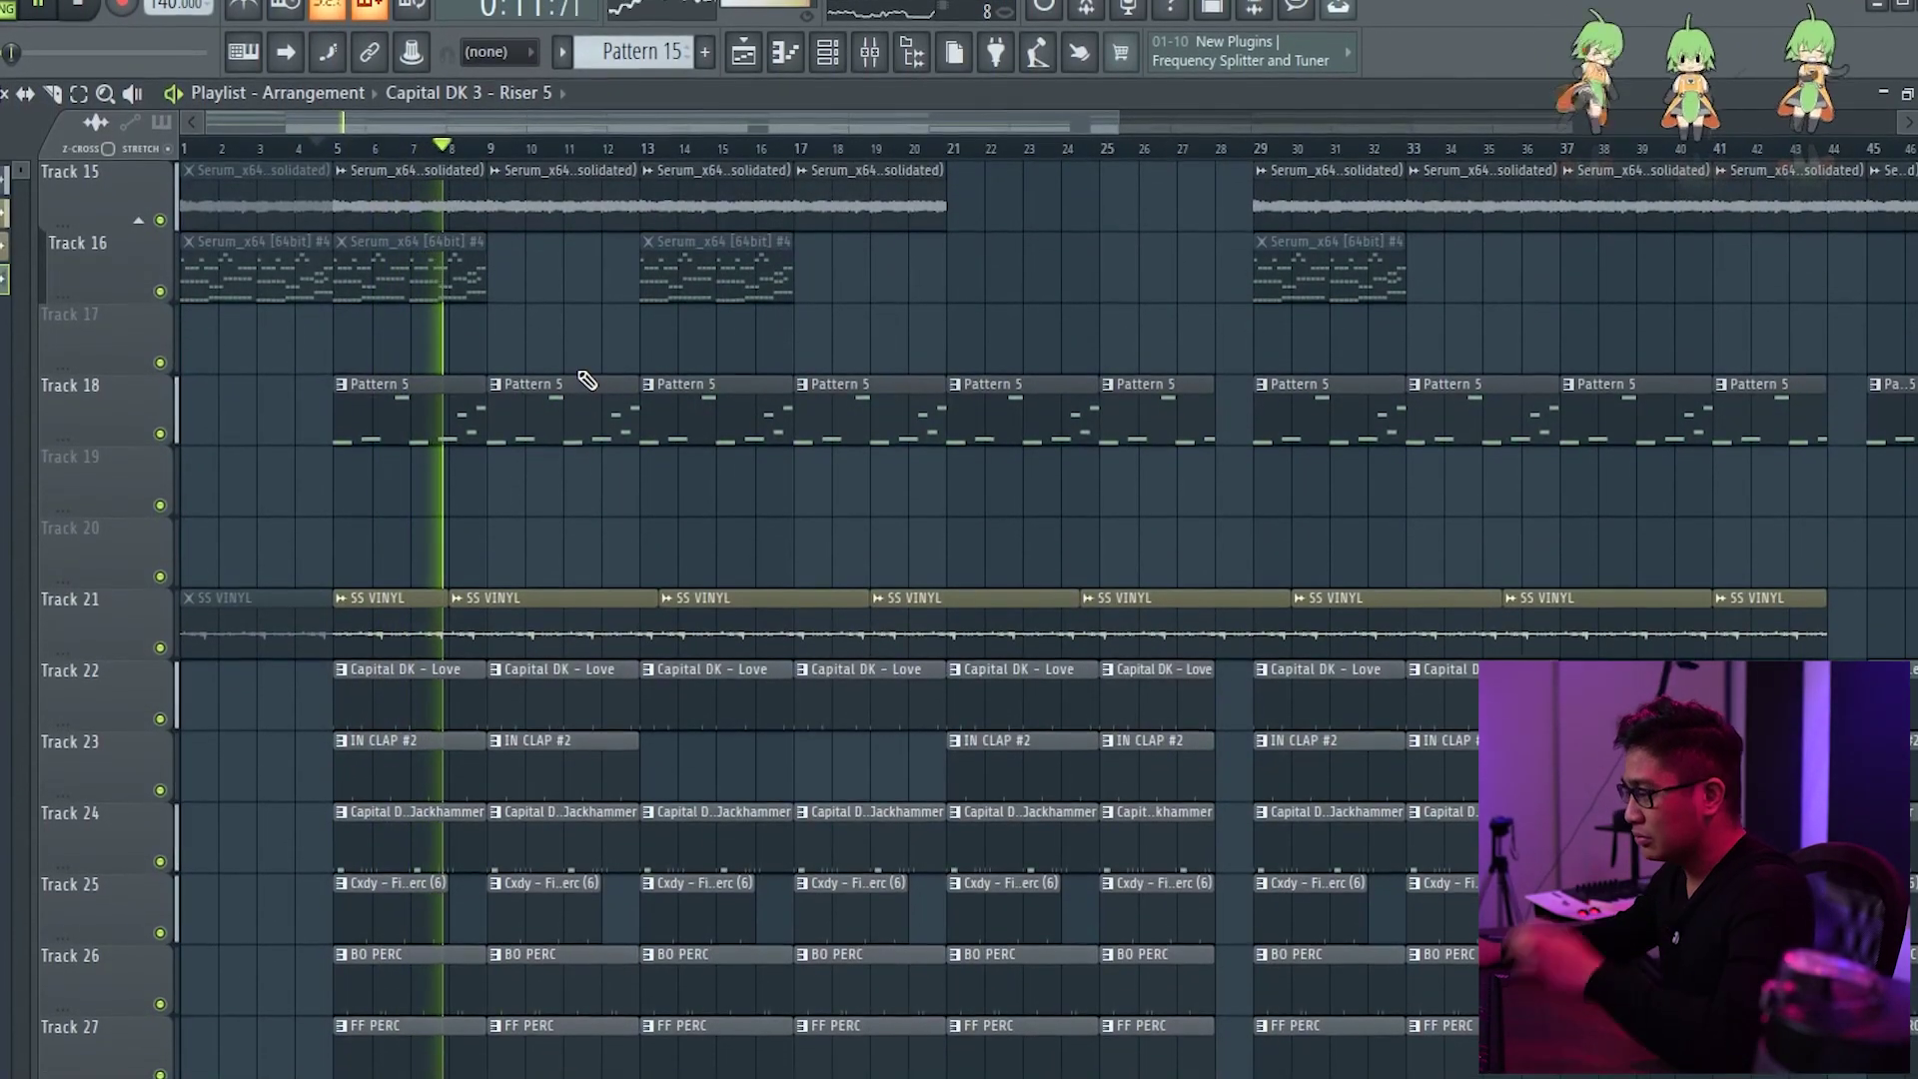
pyautogui.scroll(3, 586, 378)
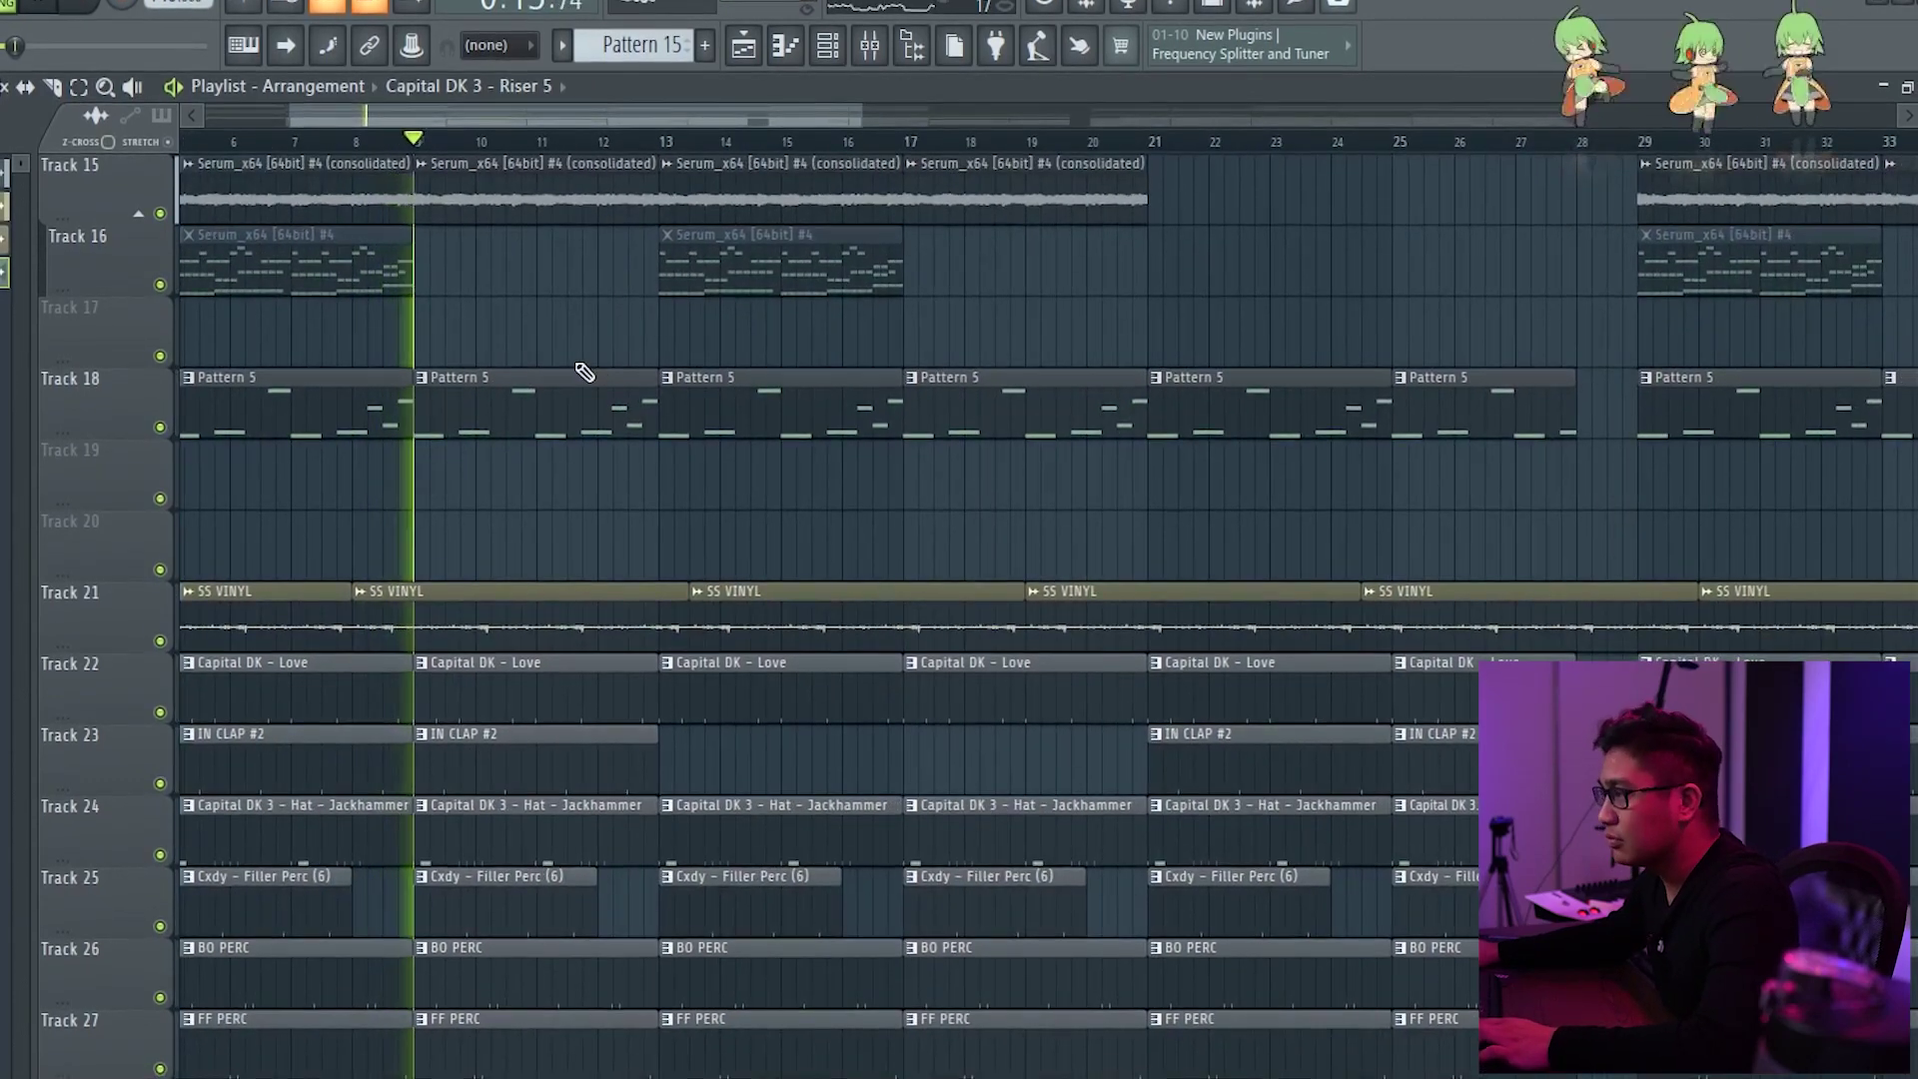
pyautogui.scroll(-3, 584, 372)
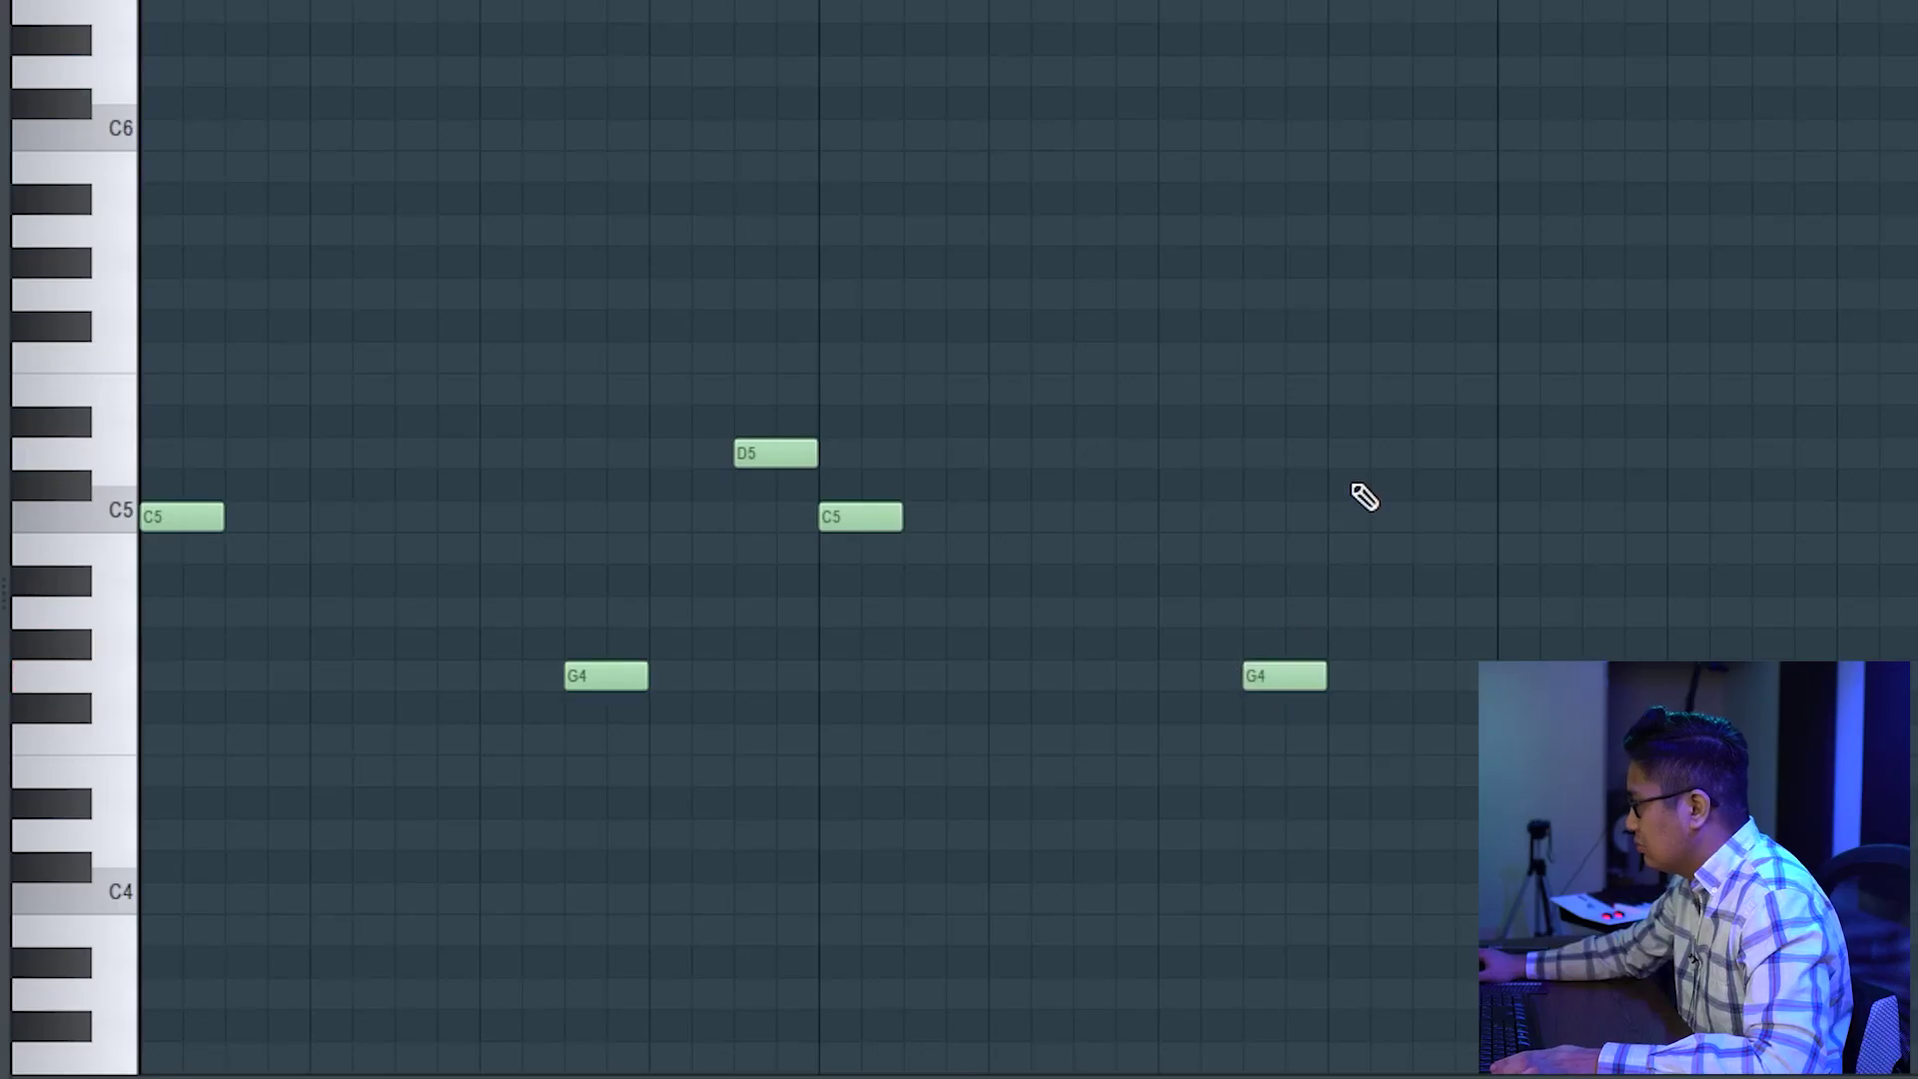
# Add a closing D5 to the two-bar melody, transpose all its notes up five semitones and play it back.
pyautogui.hotkey('ctrl', 'a')
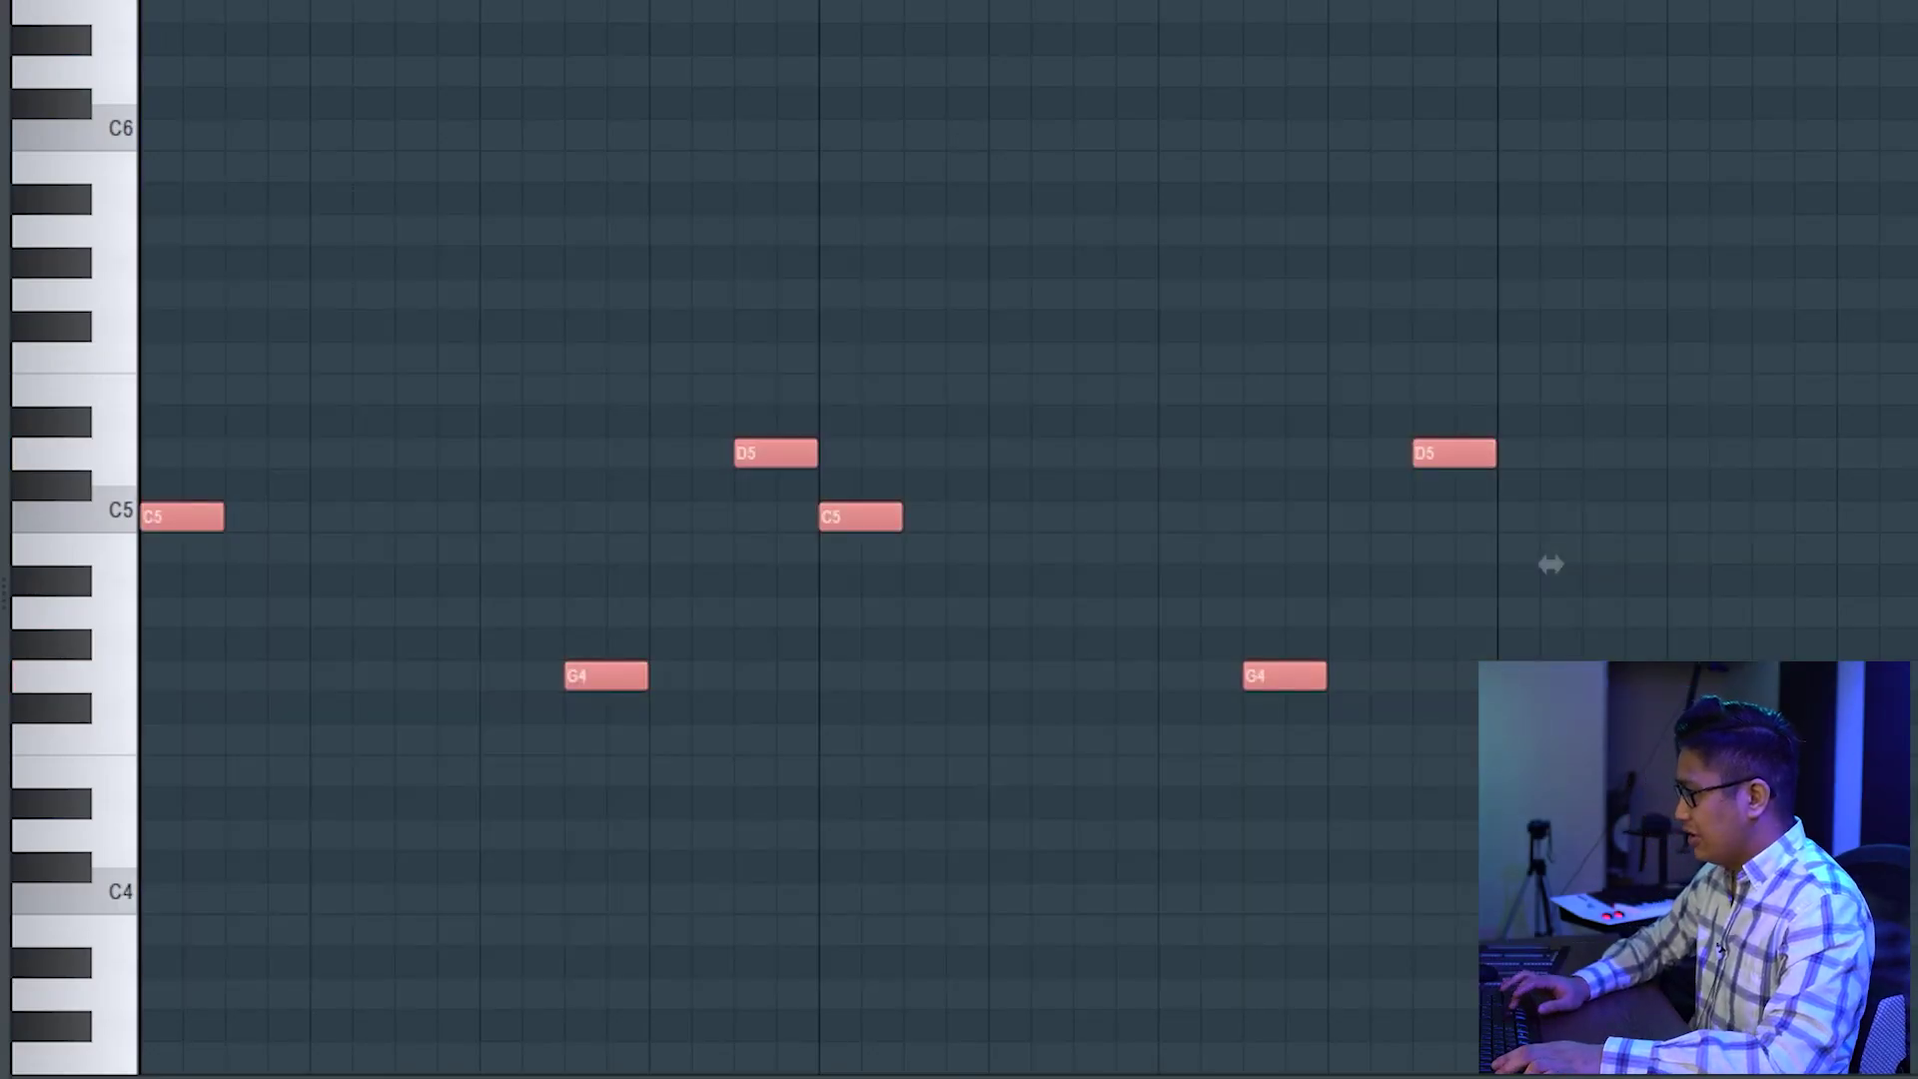
pyautogui.press('Up')
pyautogui.press('Up')
pyautogui.press('Up')
pyautogui.press('Up')
pyautogui.press('Up')
pyautogui.press('space')
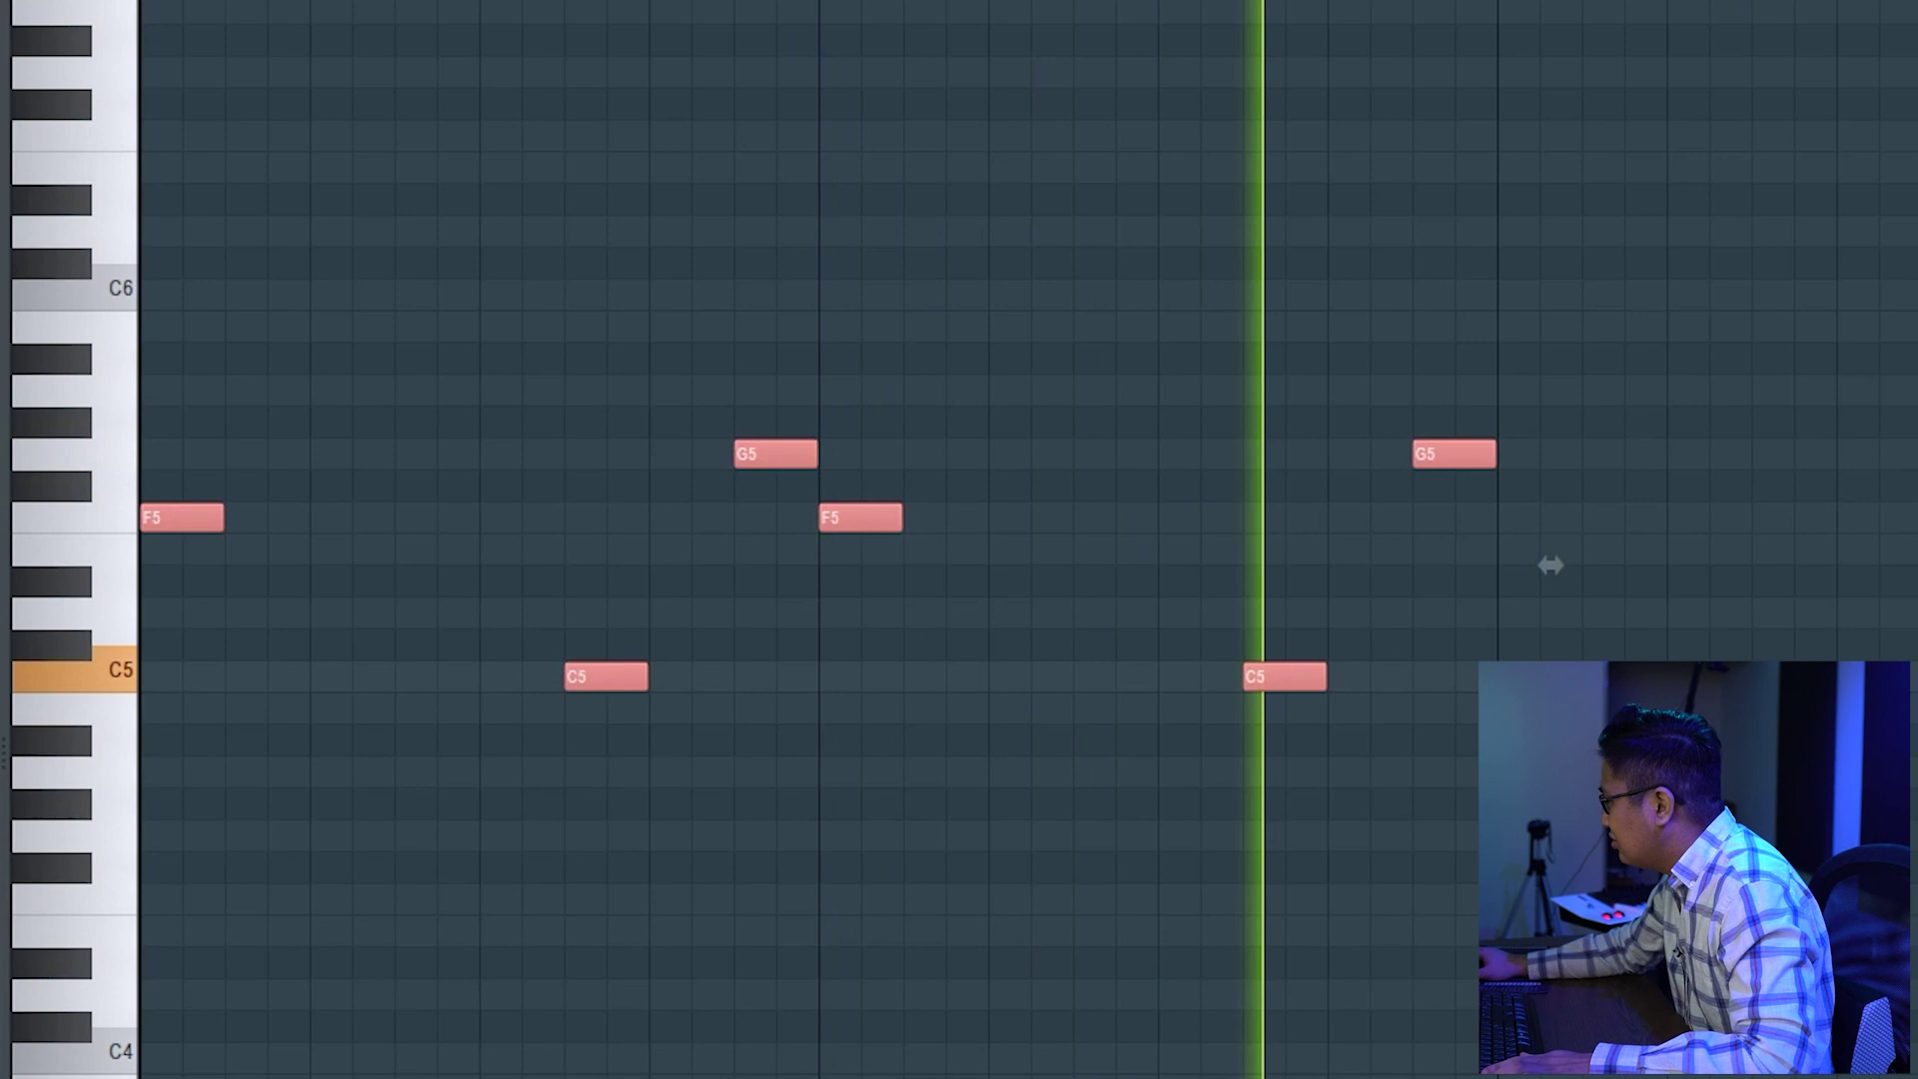
# Select the Pattern 2 clip in the playlist and repeat it directly after itself on Track 2.
pyautogui.keyDown('ctrl'); pyautogui.click(1658, 459); pyautogui.keyUp('ctrl')
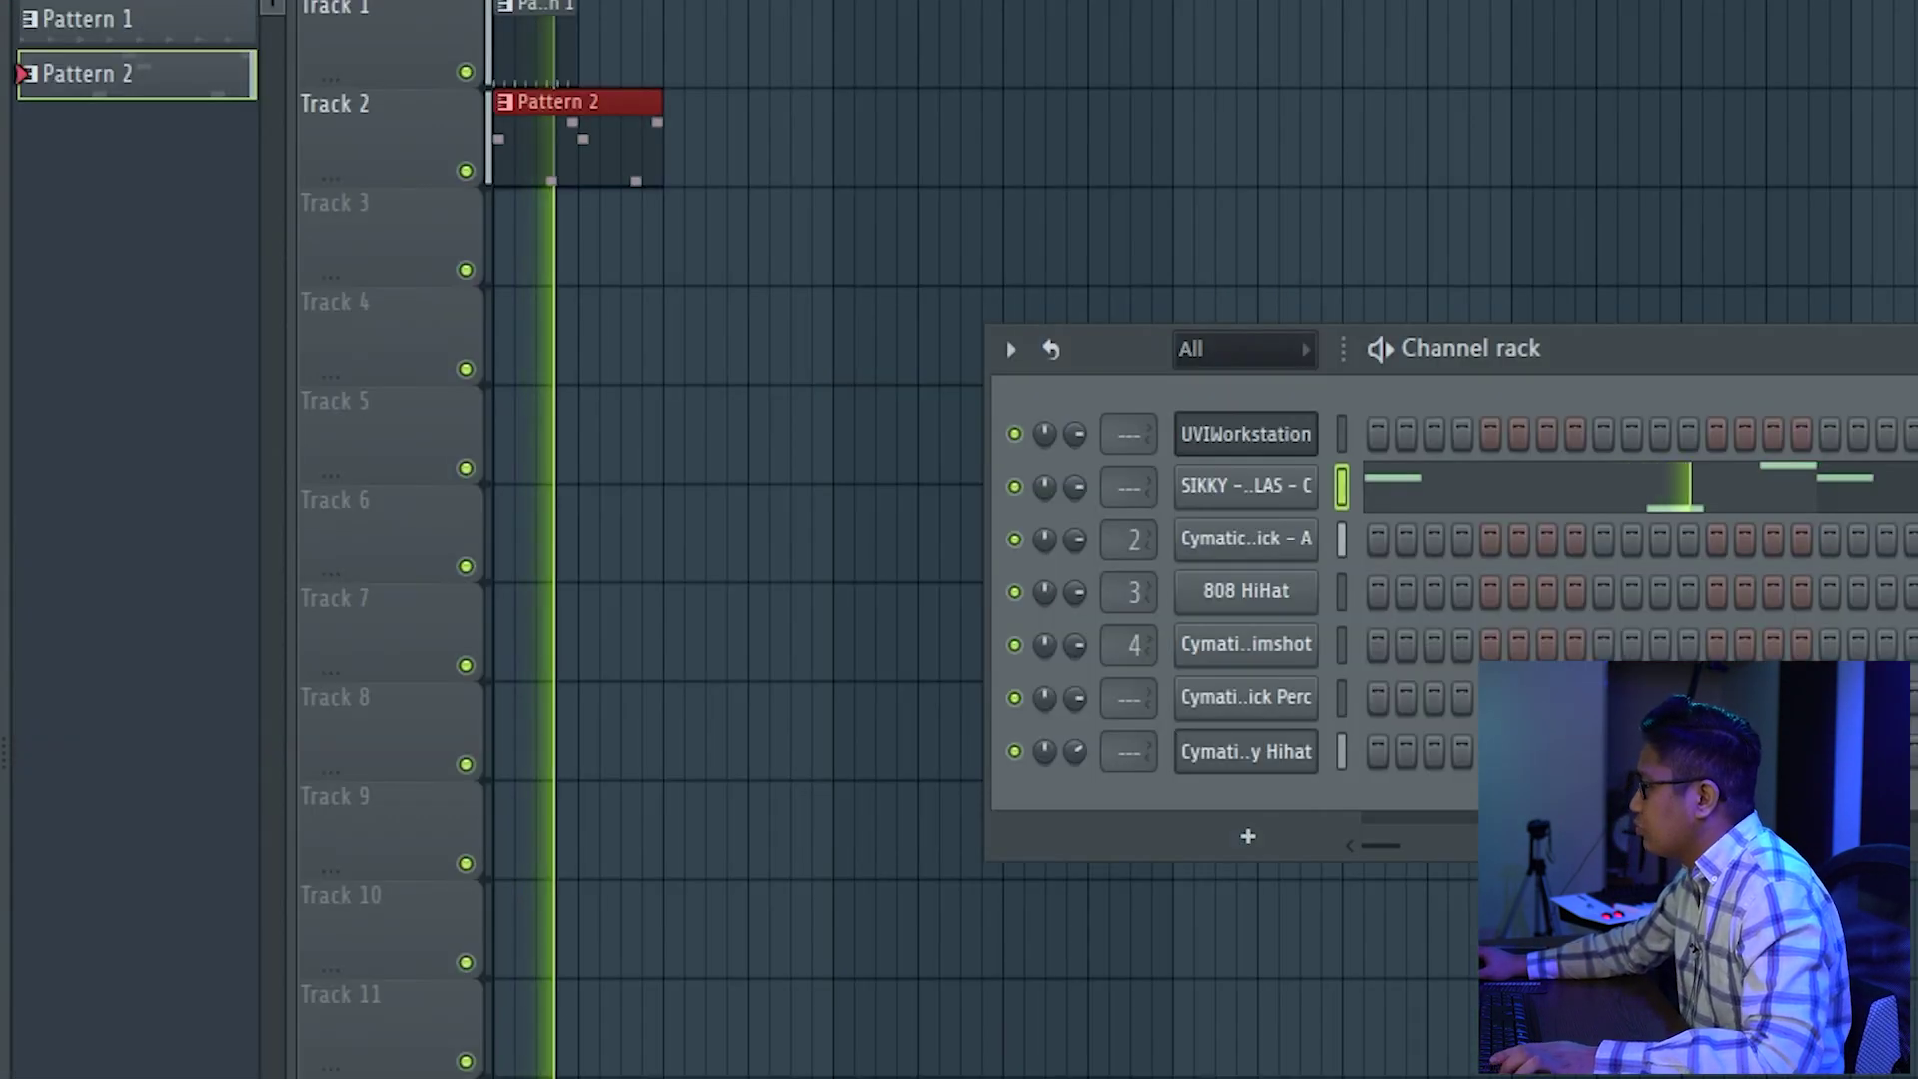
pyautogui.click(672, 213)
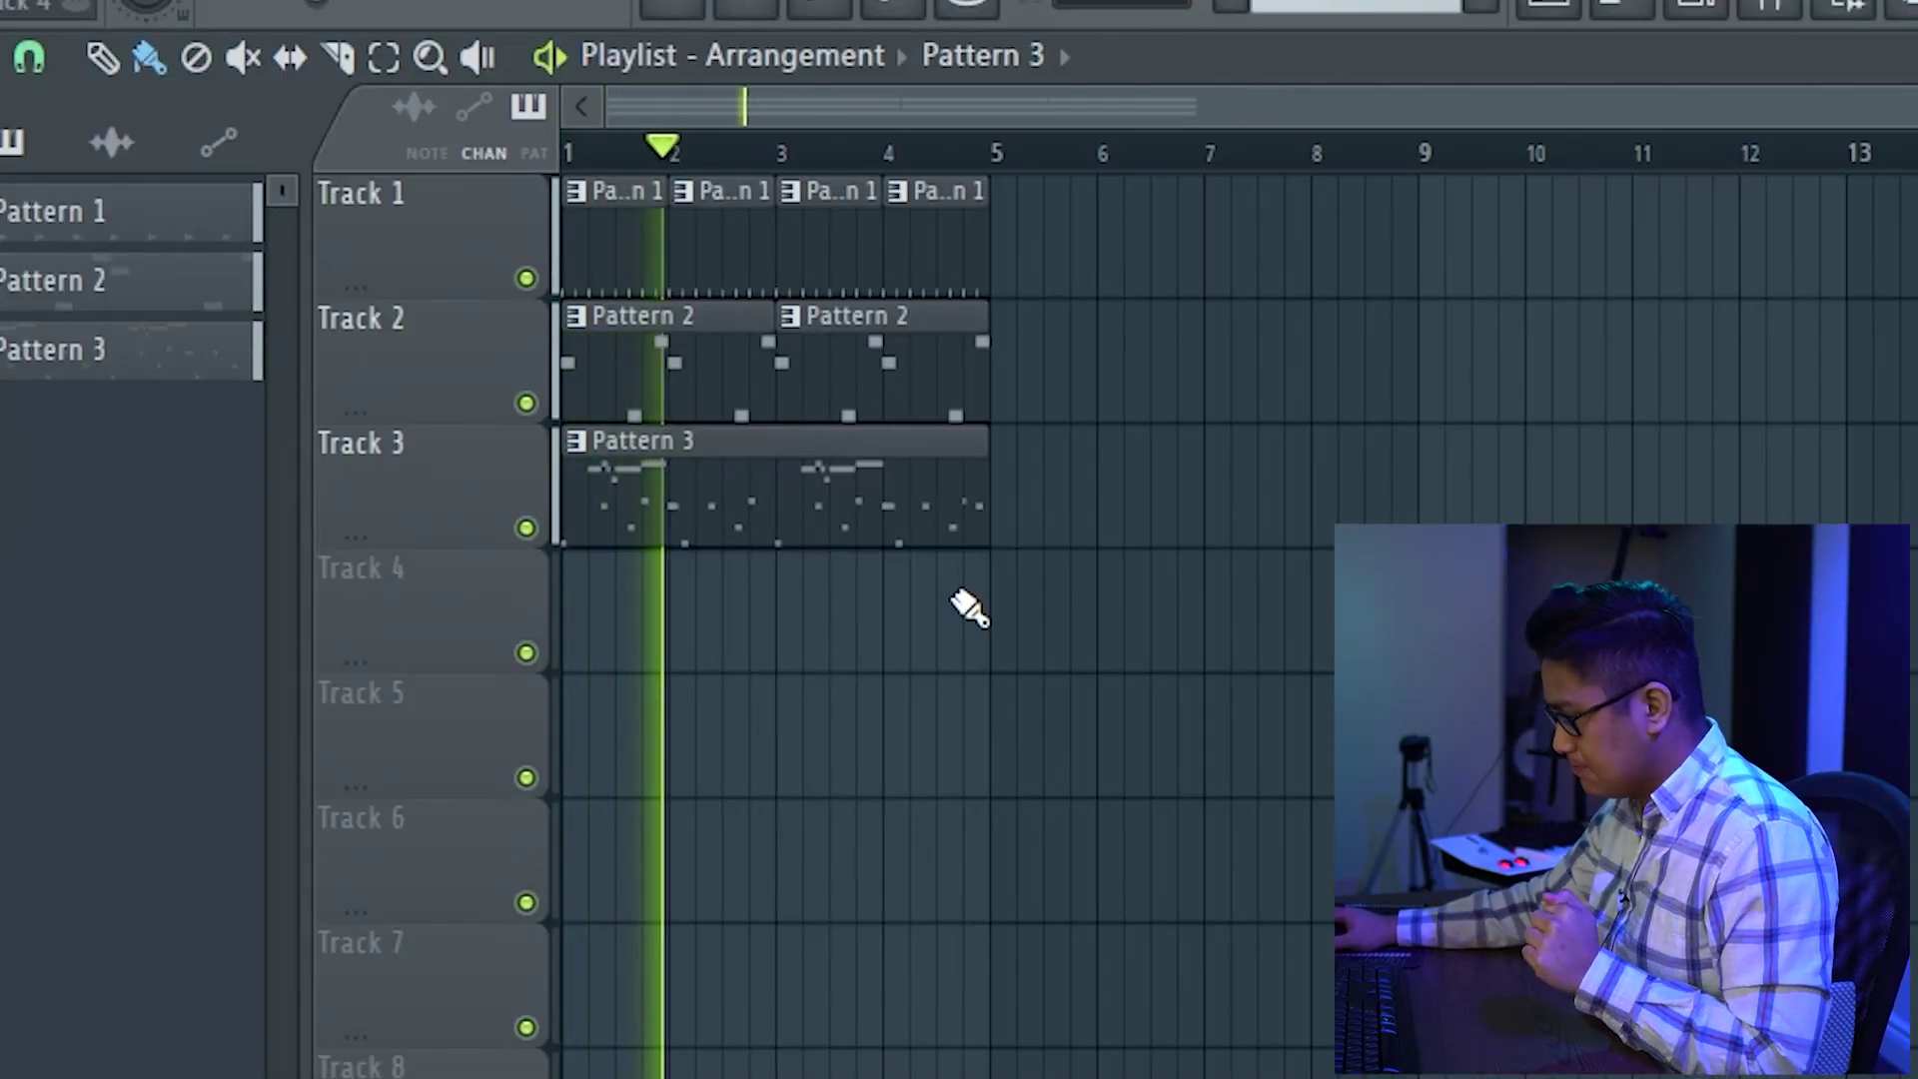
# Open the Omnisphere melody of Pattern 3, audition it and transpose the selected notes up an octave.
pyautogui.click(1688, 10)
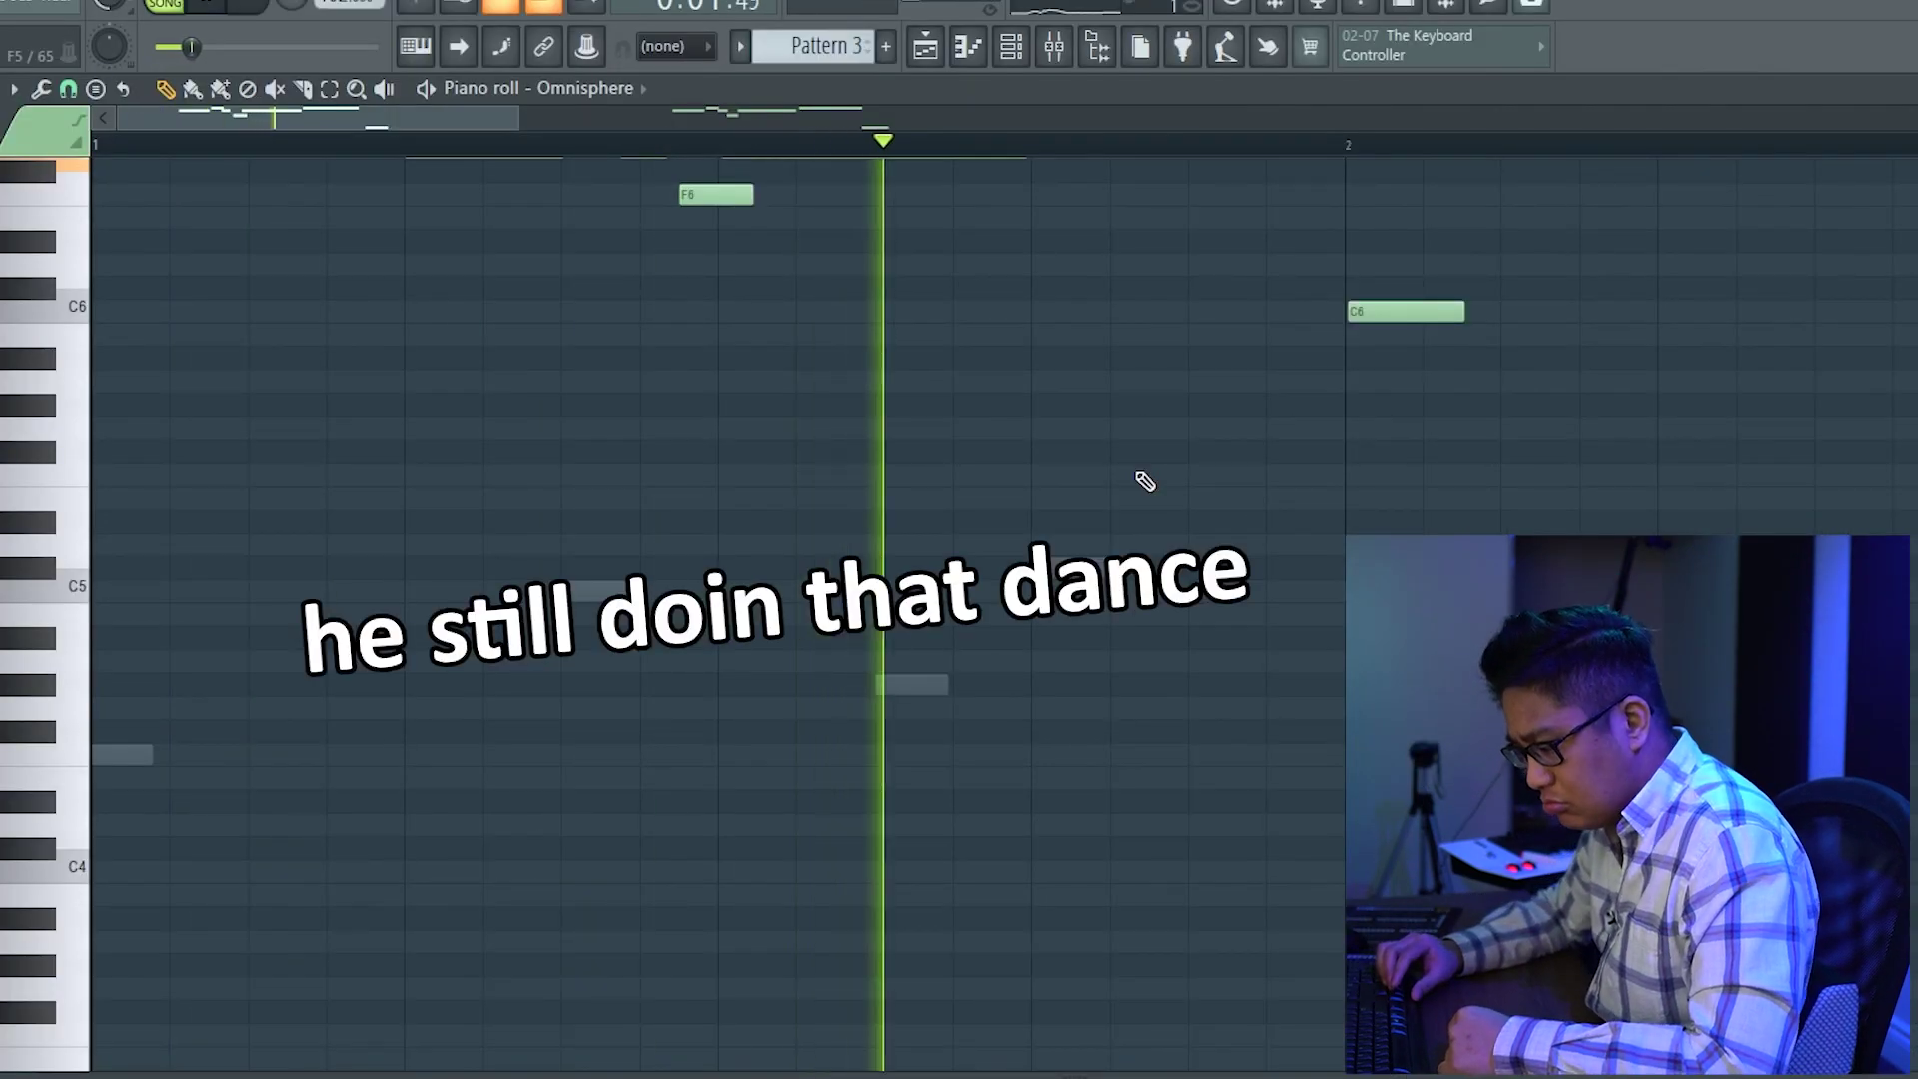
pyautogui.press('space')
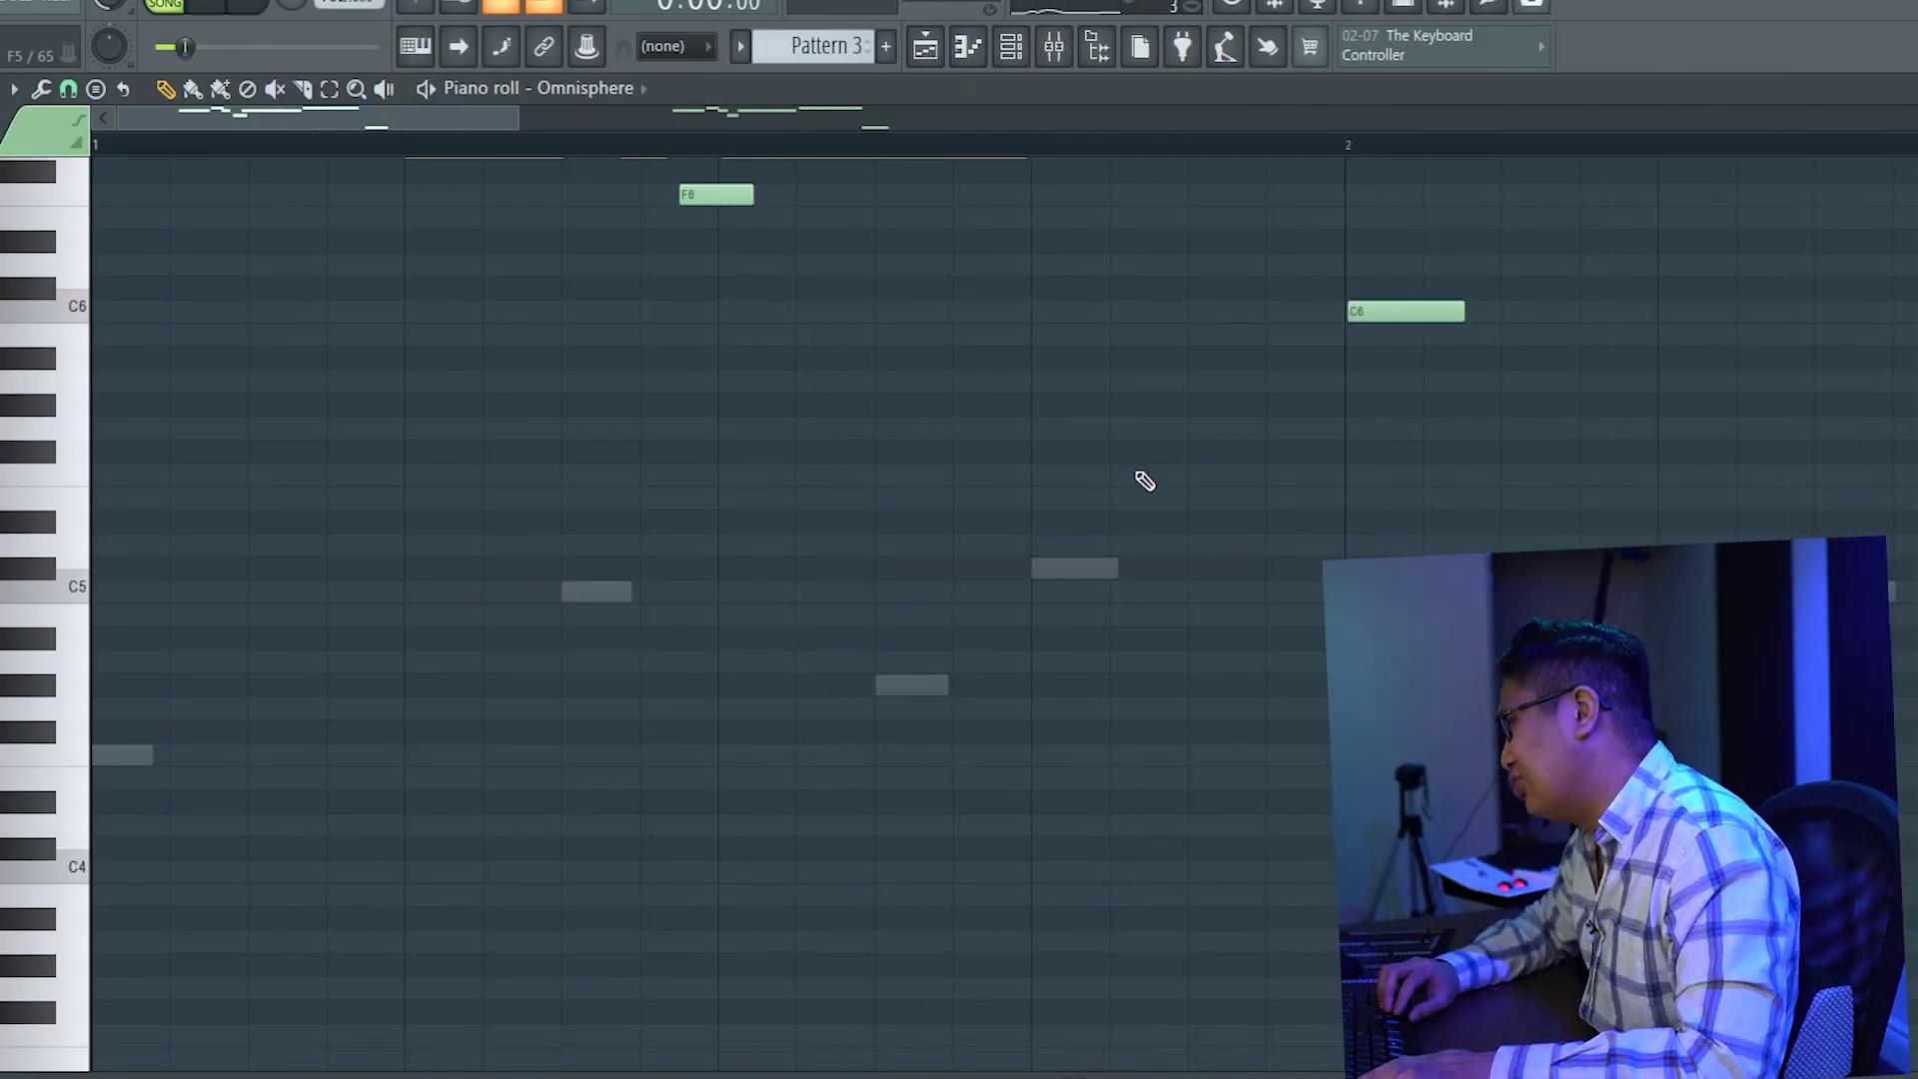
pyautogui.press('space')
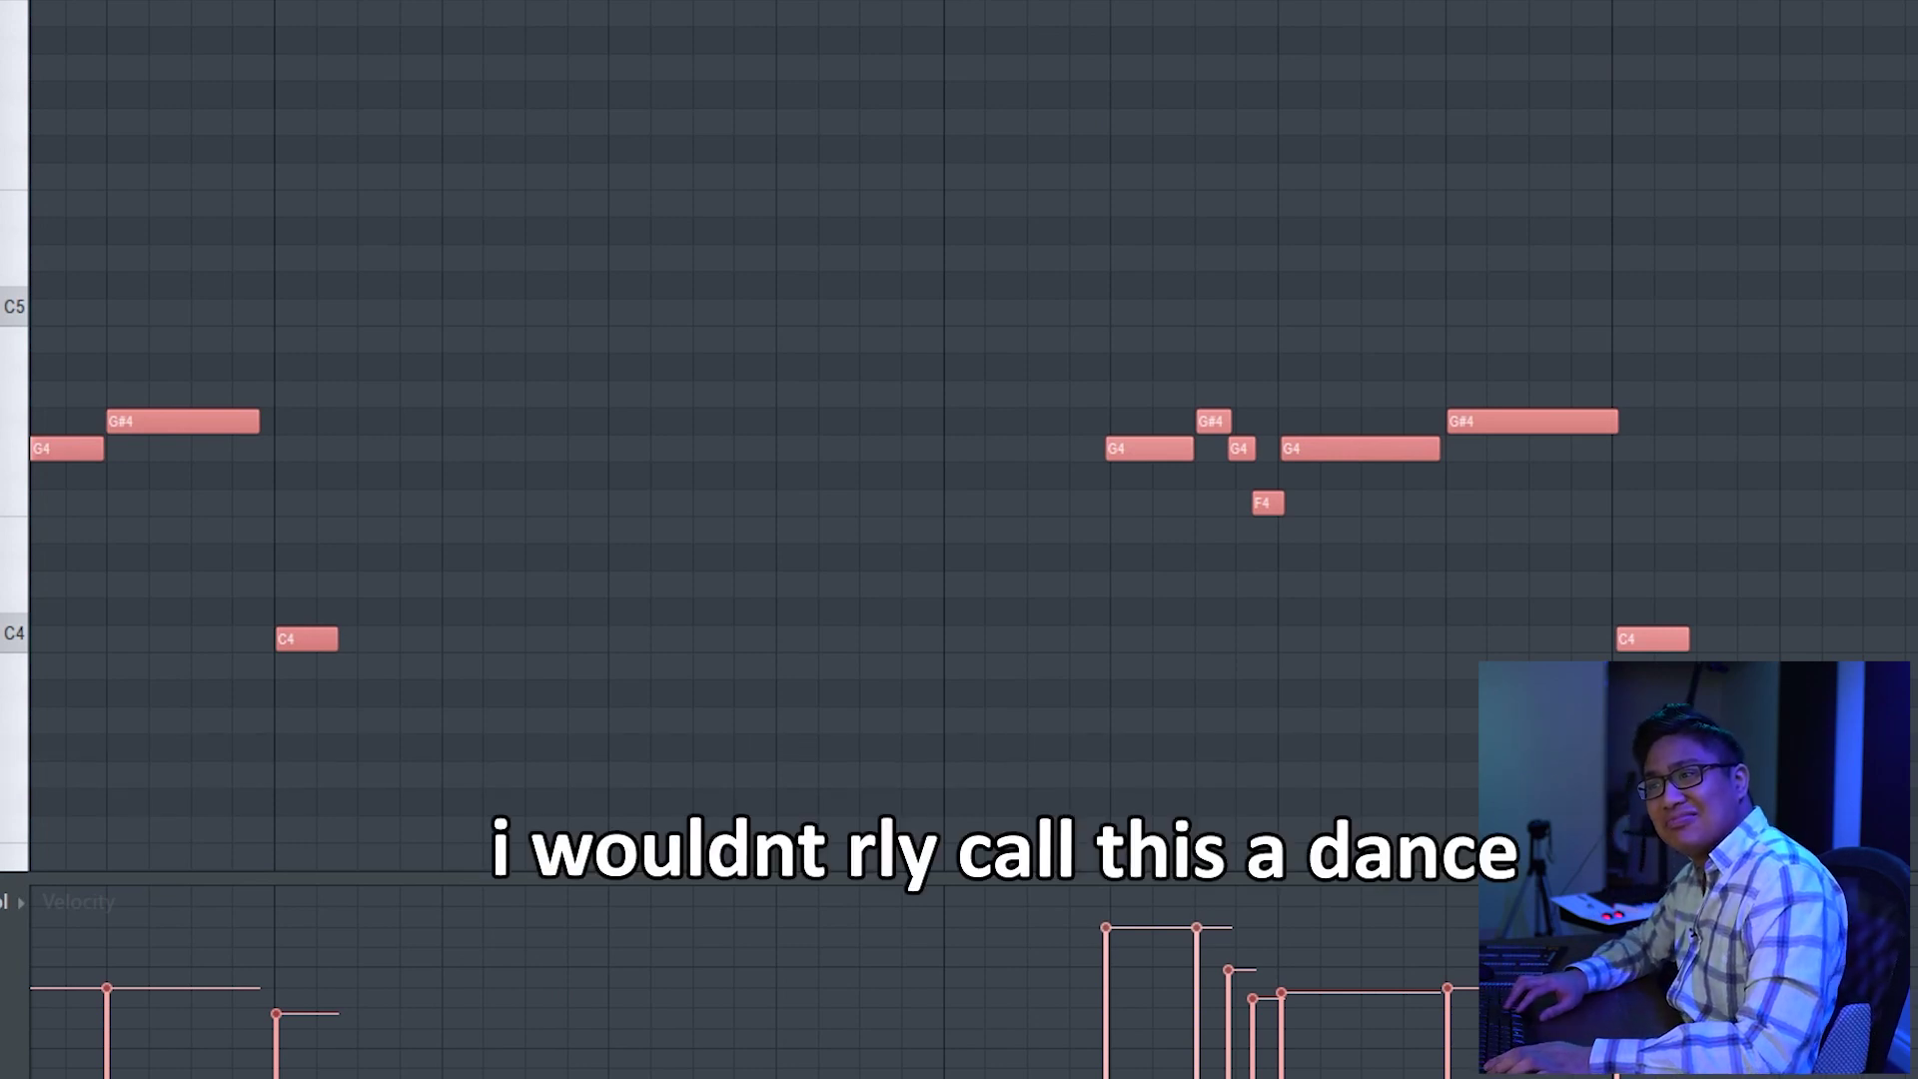
pyautogui.hotkey('ctrl', 'Up')
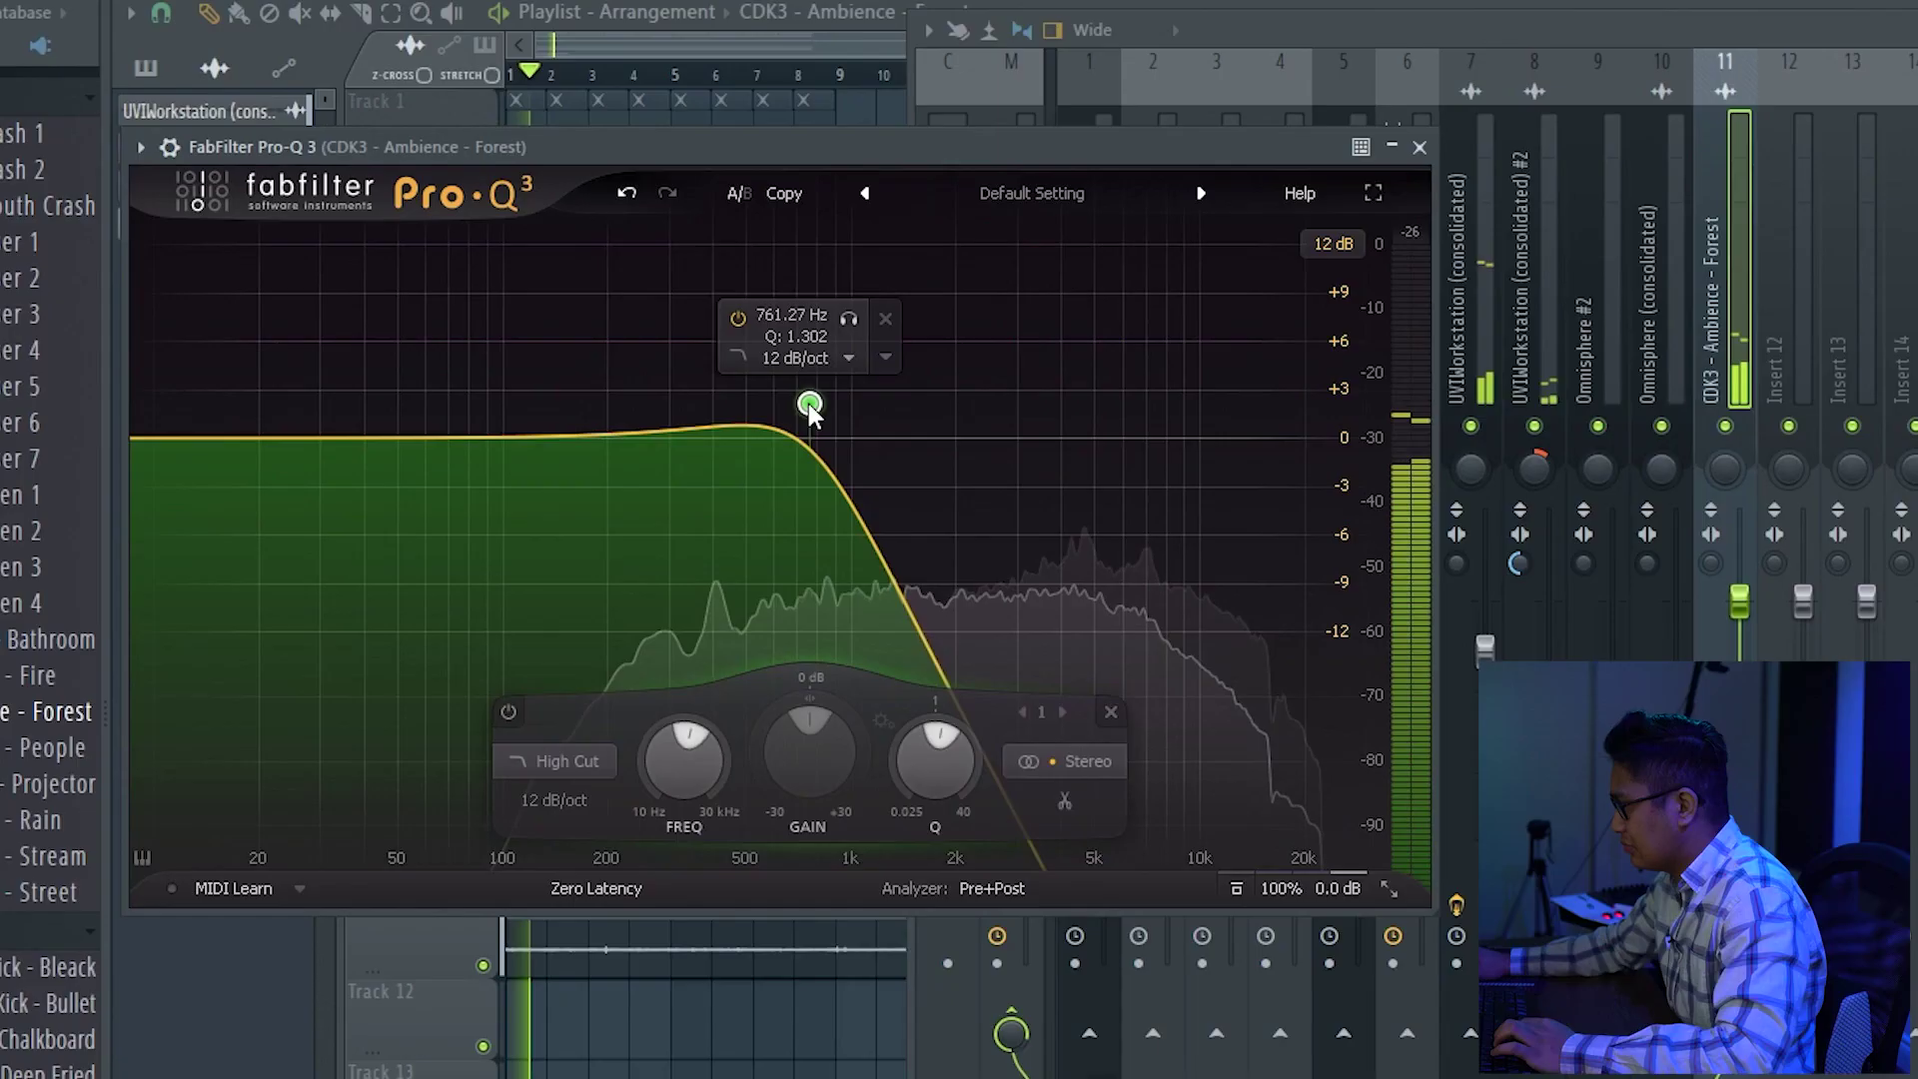
# Narrow the Forest ambience in Pro-Q 3 with a low cut and a high cut, and lower its mixer fader.
pyautogui.click(145, 429)
pyautogui.moveTo(150, 433); pyautogui.dragTo(1284, 399)
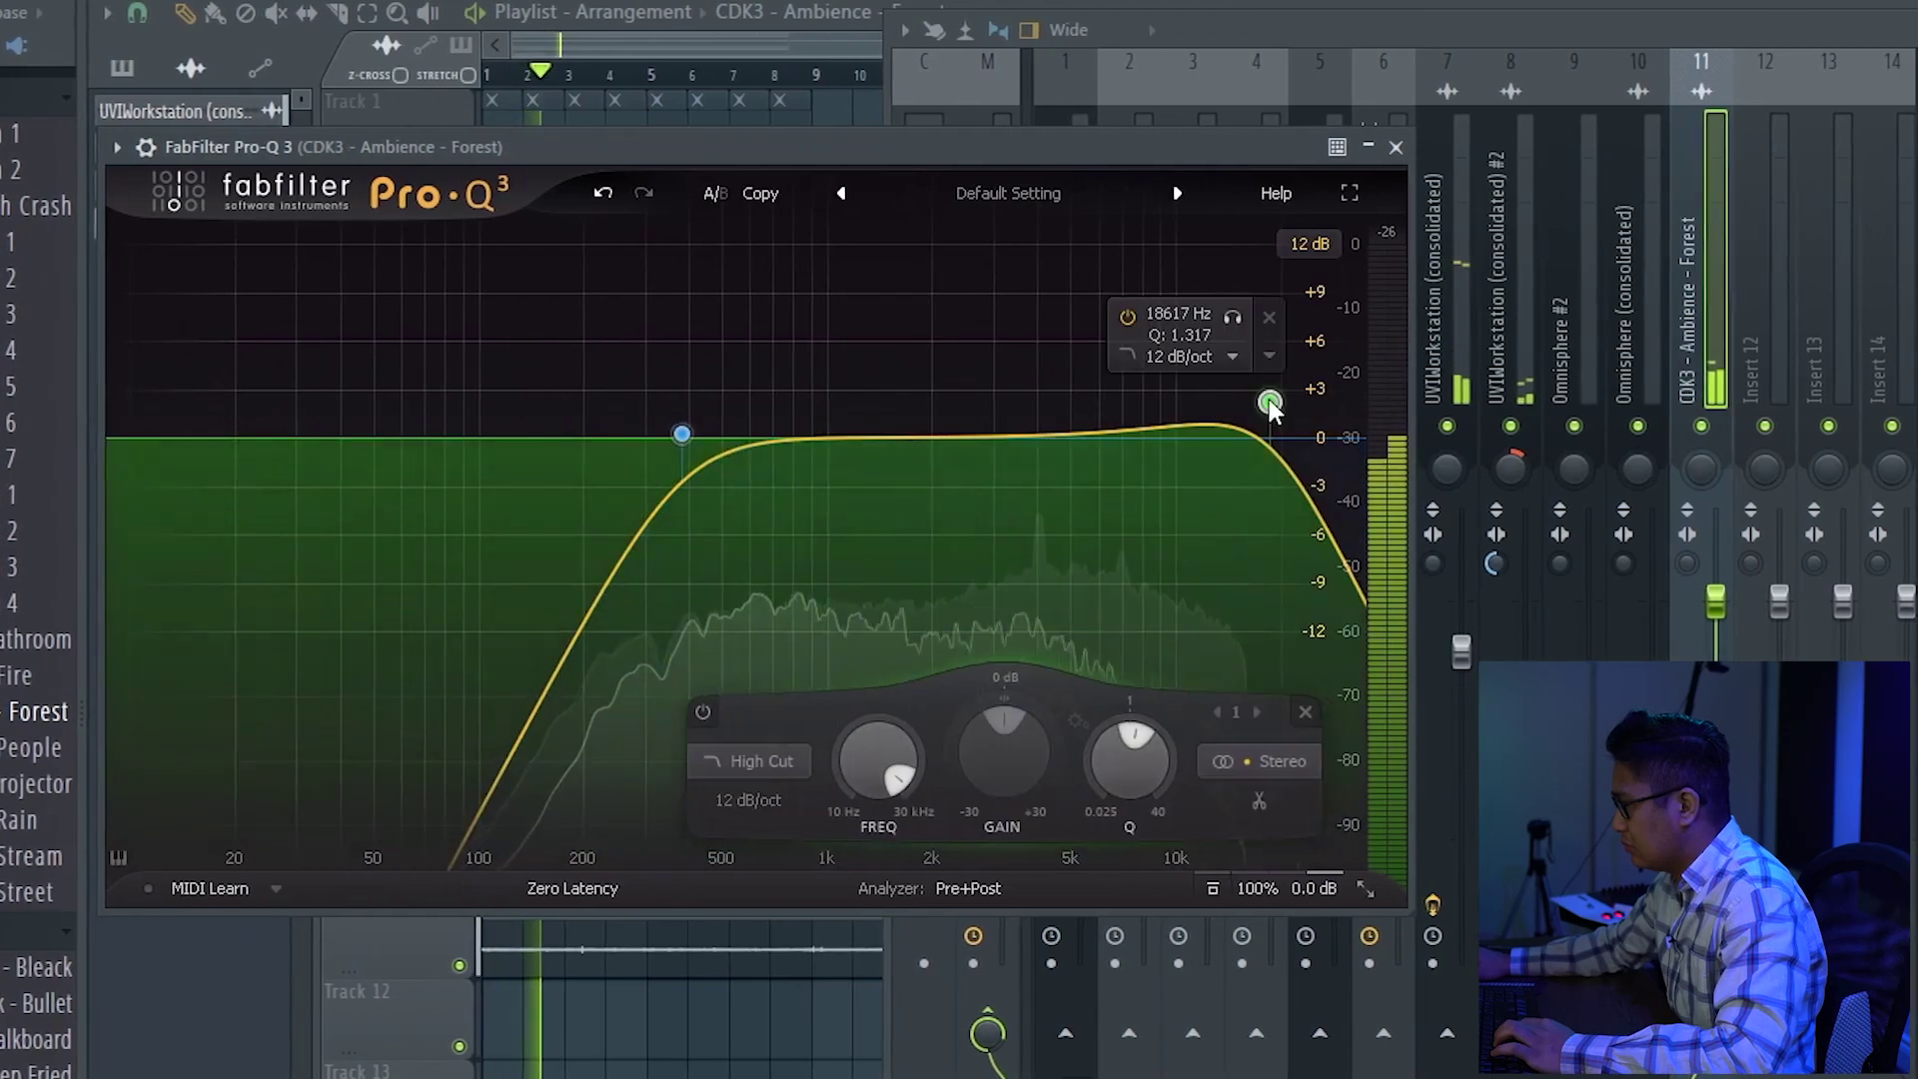
pyautogui.moveTo(687, 433); pyautogui.dragTo(1004, 441)
pyautogui.moveTo(1253, 403); pyautogui.dragTo(1059, 433)
pyautogui.moveTo(1698, 603); pyautogui.dragTo(1698, 828)
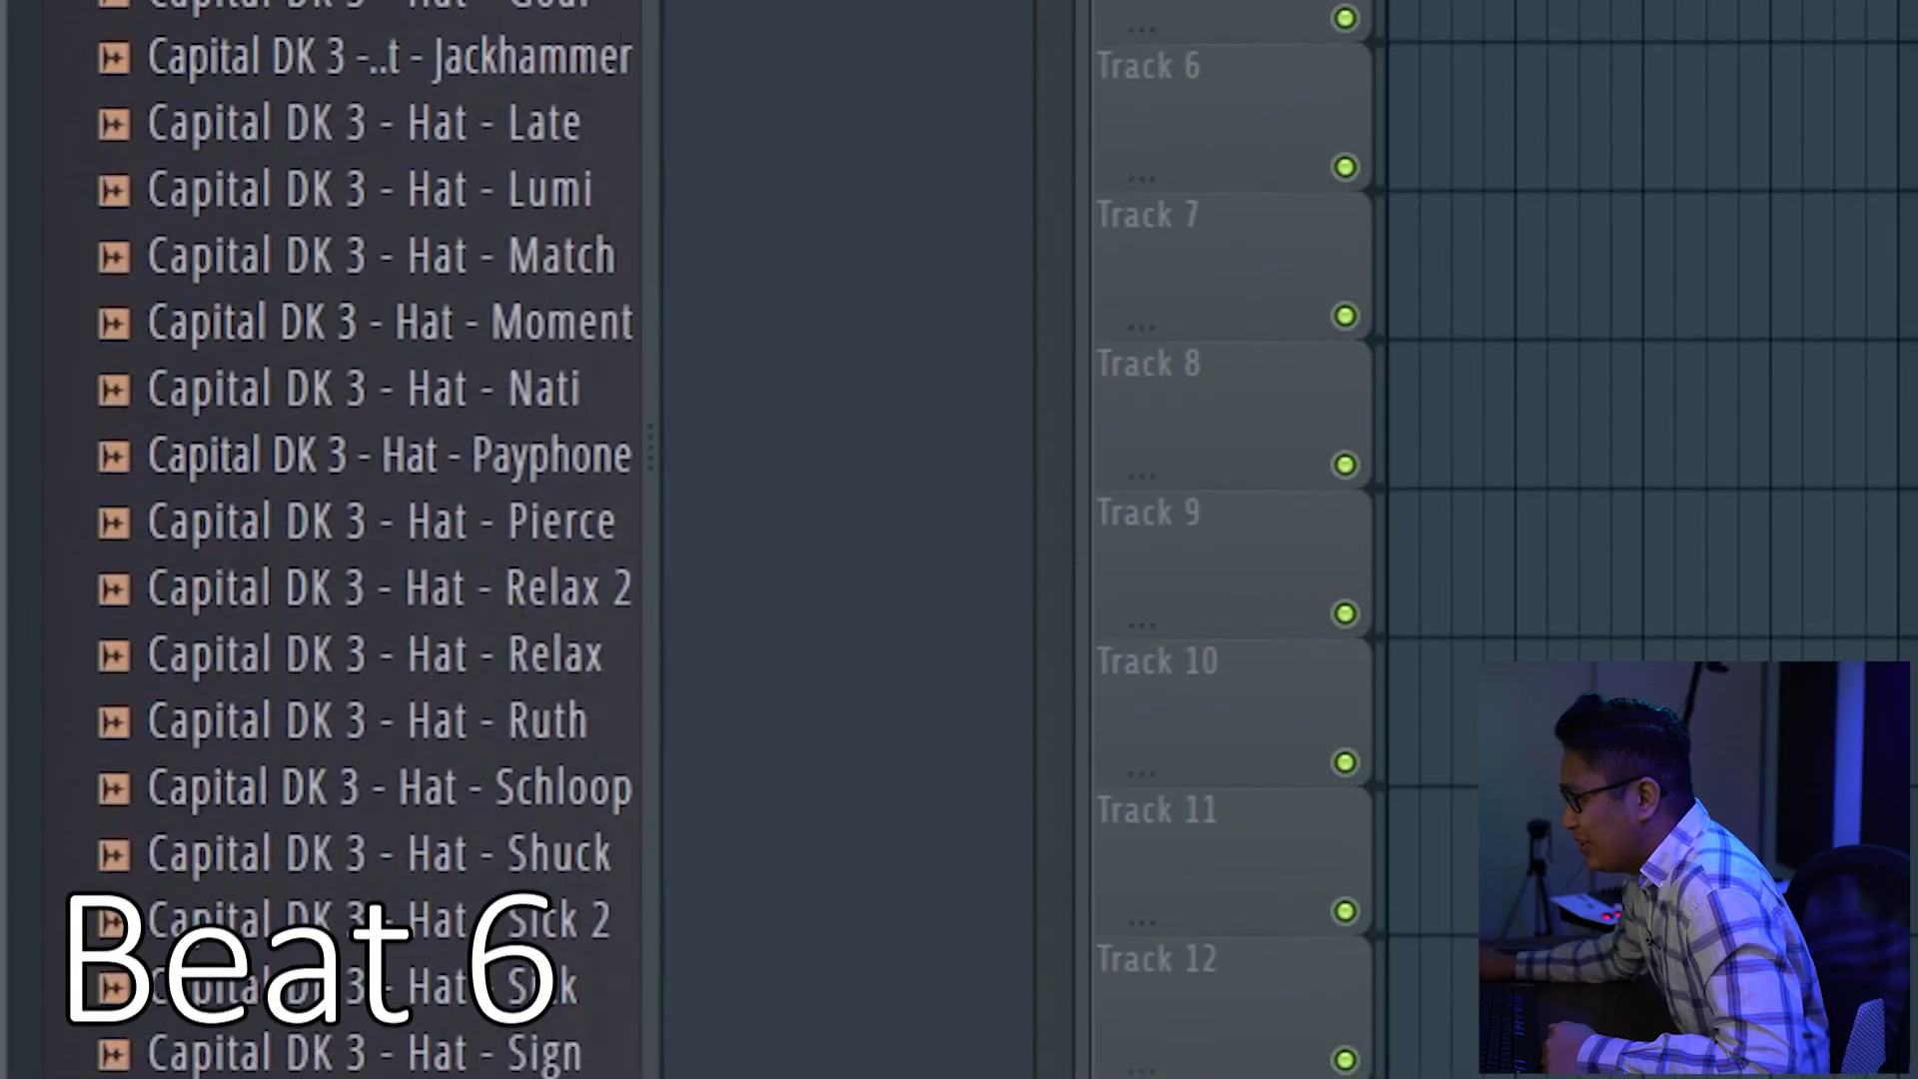
# Audition hi-hat samples in the Capital DK 3 kit and add Hat - Pierce to the drum pattern.
pyautogui.scroll(3, 450, 549)
pyautogui.click(450, 519)
pyautogui.click(505, 621)
pyautogui.click(506, 811)
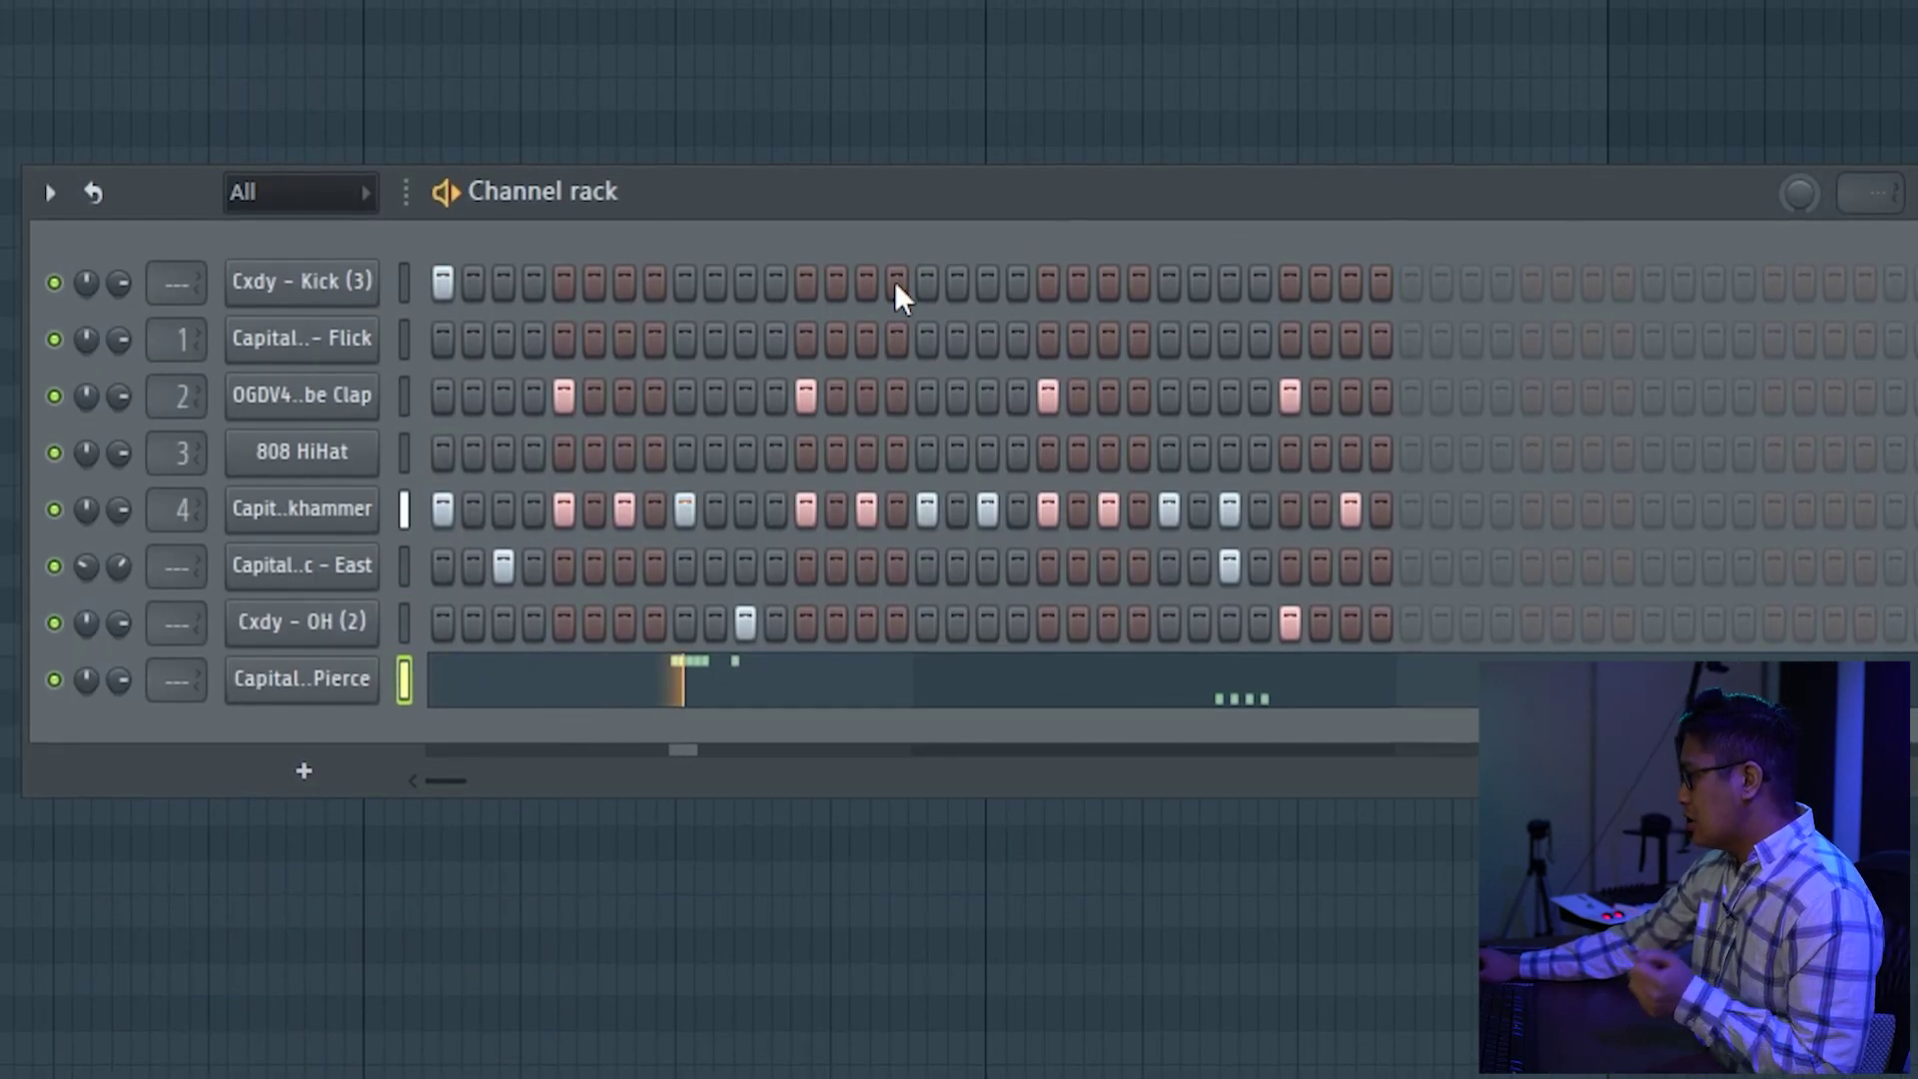
# Add a Cxdy - Kick (3) hit on step 23 of the drum pattern.
pyautogui.click(1109, 277)
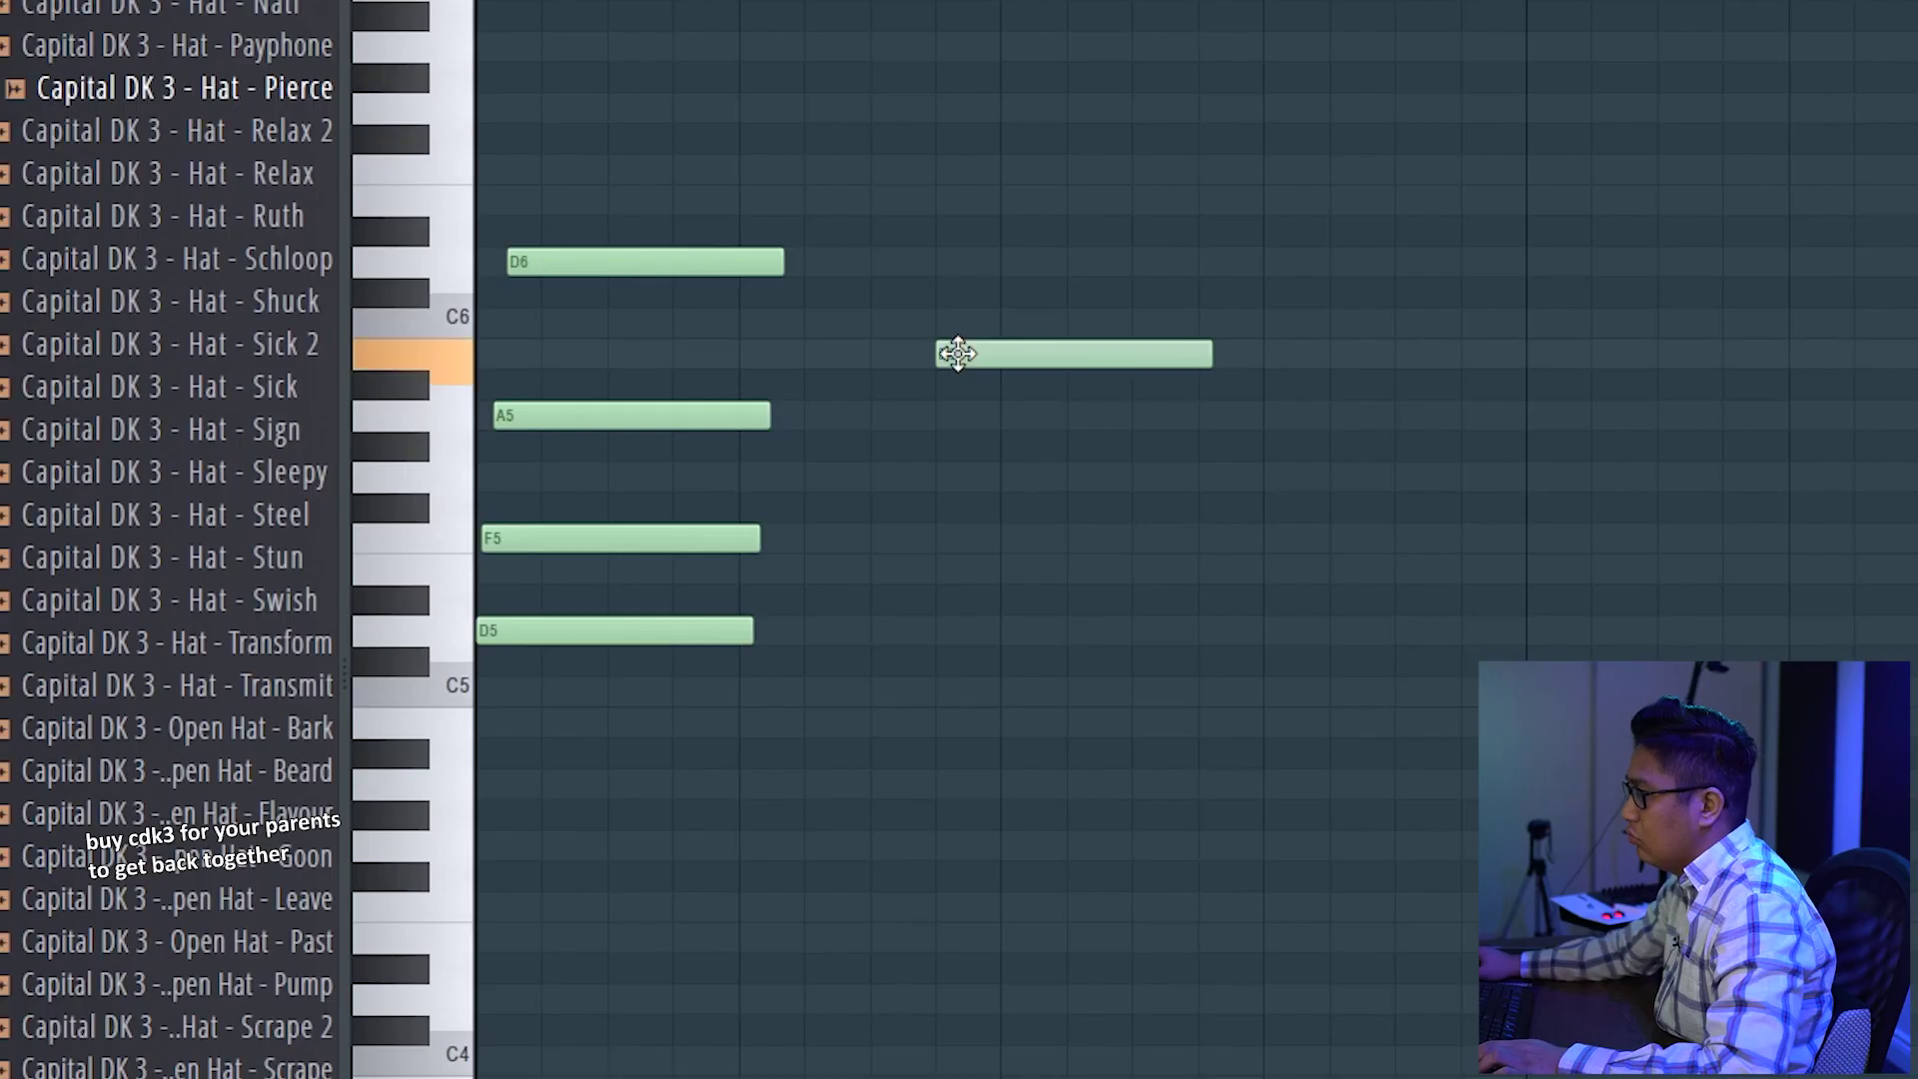
# Move the single note after the opening chord down to A5, and raise its pitch slightly from there.
pyautogui.moveTo(941, 351); pyautogui.dragTo(1027, 426)
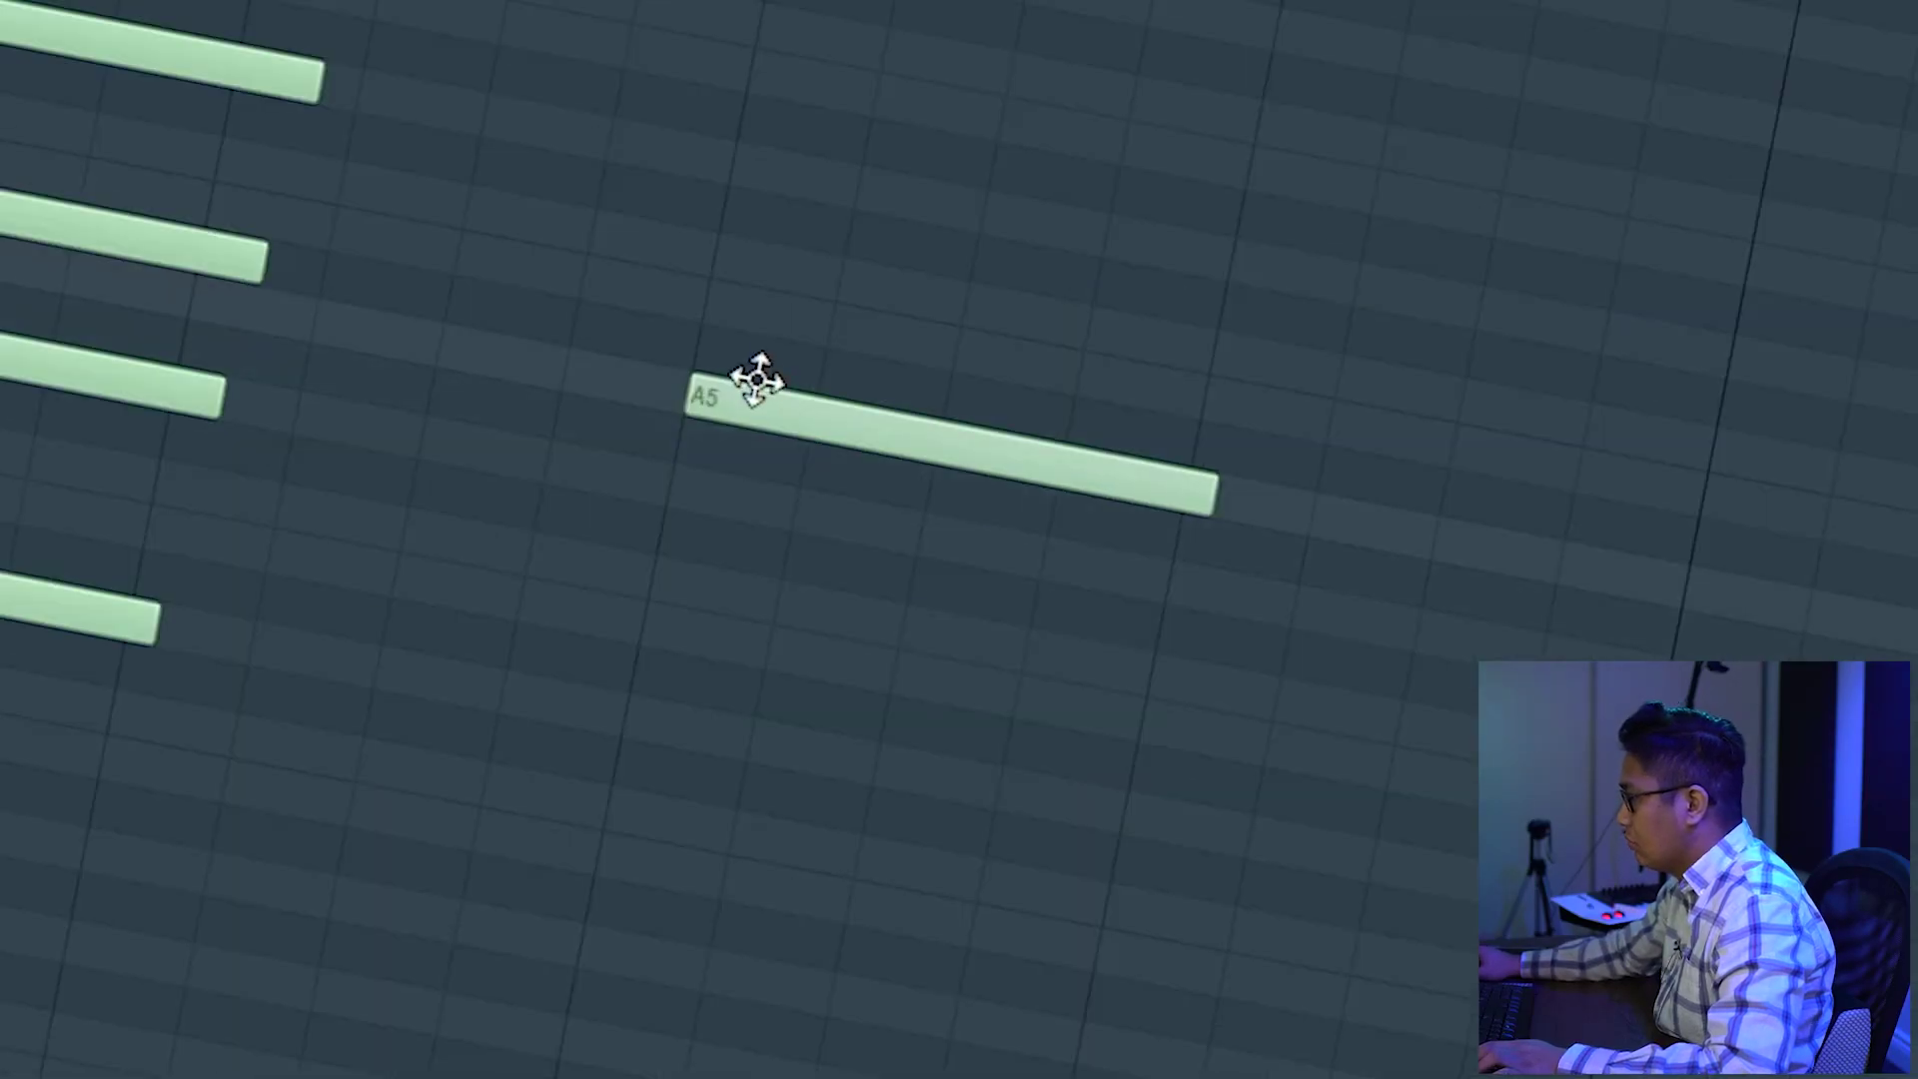
pyautogui.moveTo(753, 377); pyautogui.dragTo(766, 329)
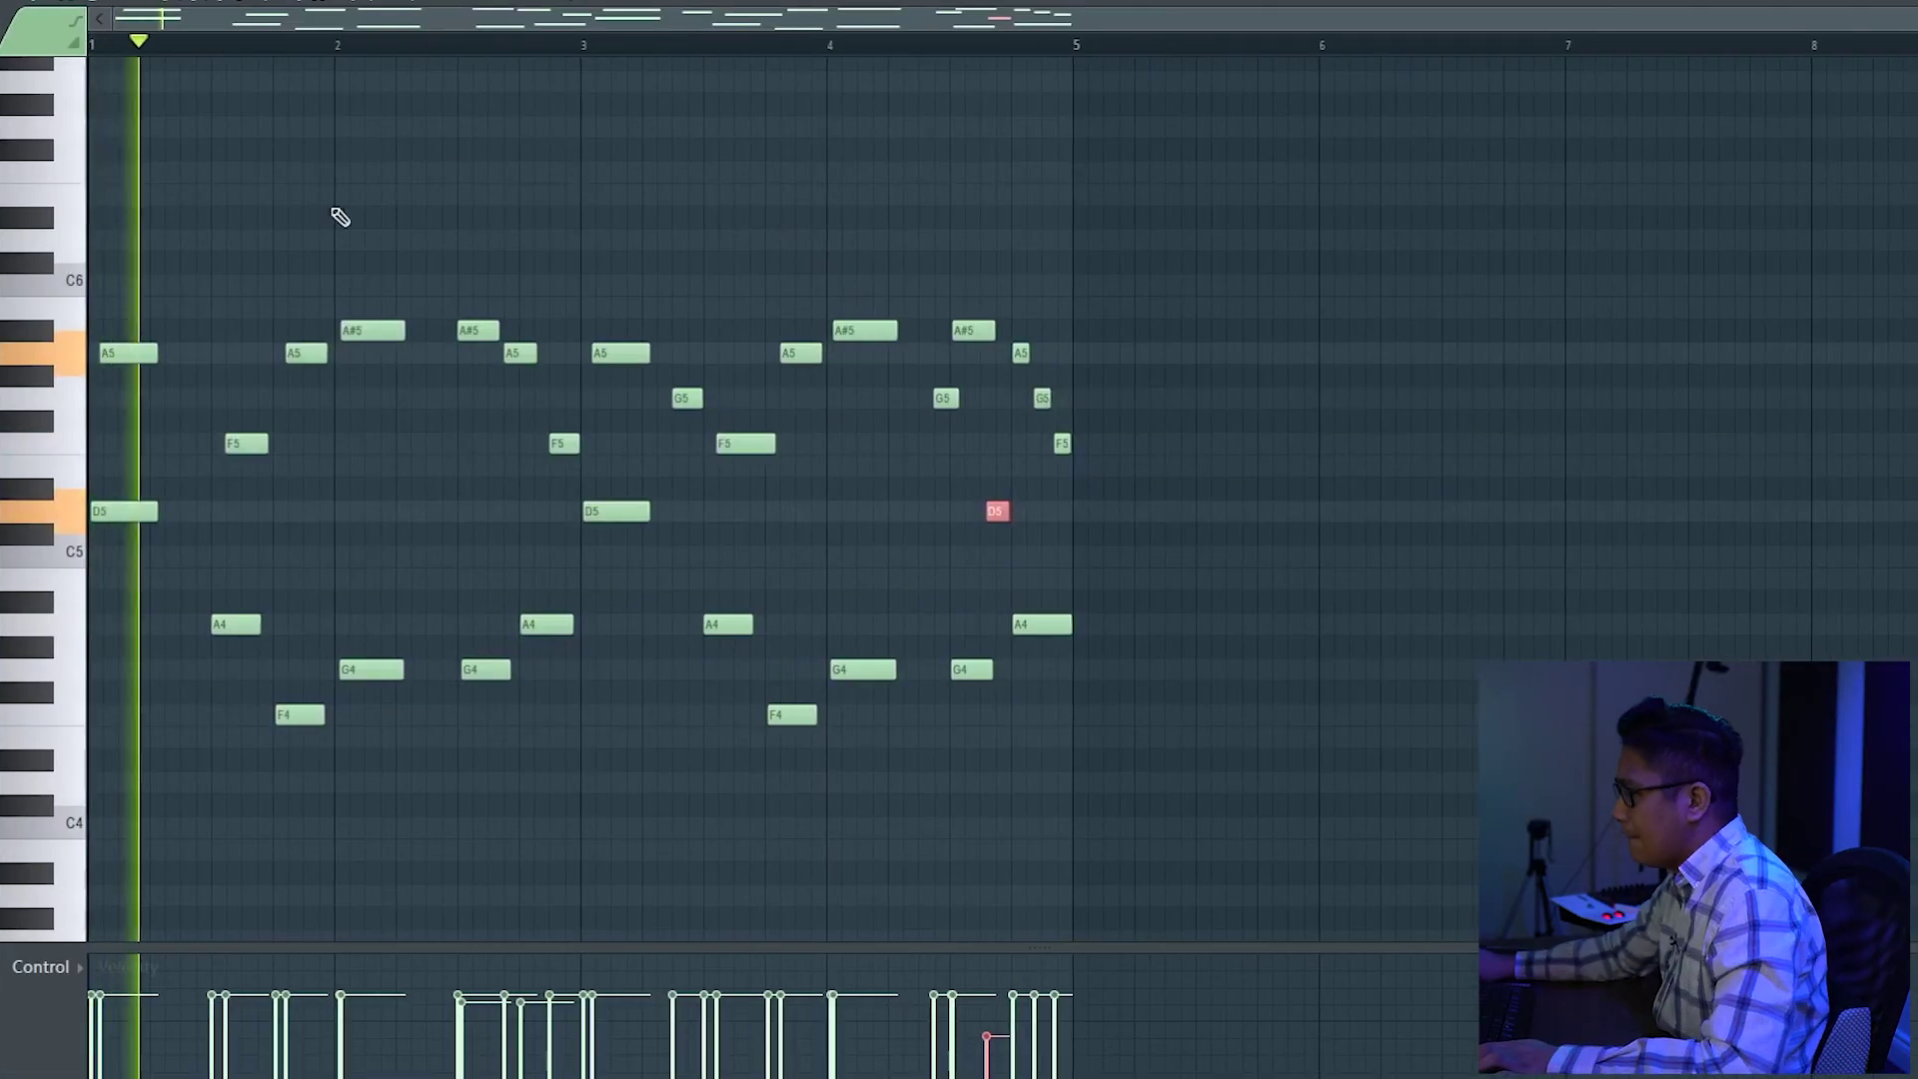
# Check the four-bar melody during playback and raise the short D5 near the end of bar 4 to G5.
pyautogui.scroll(3, 339, 214)
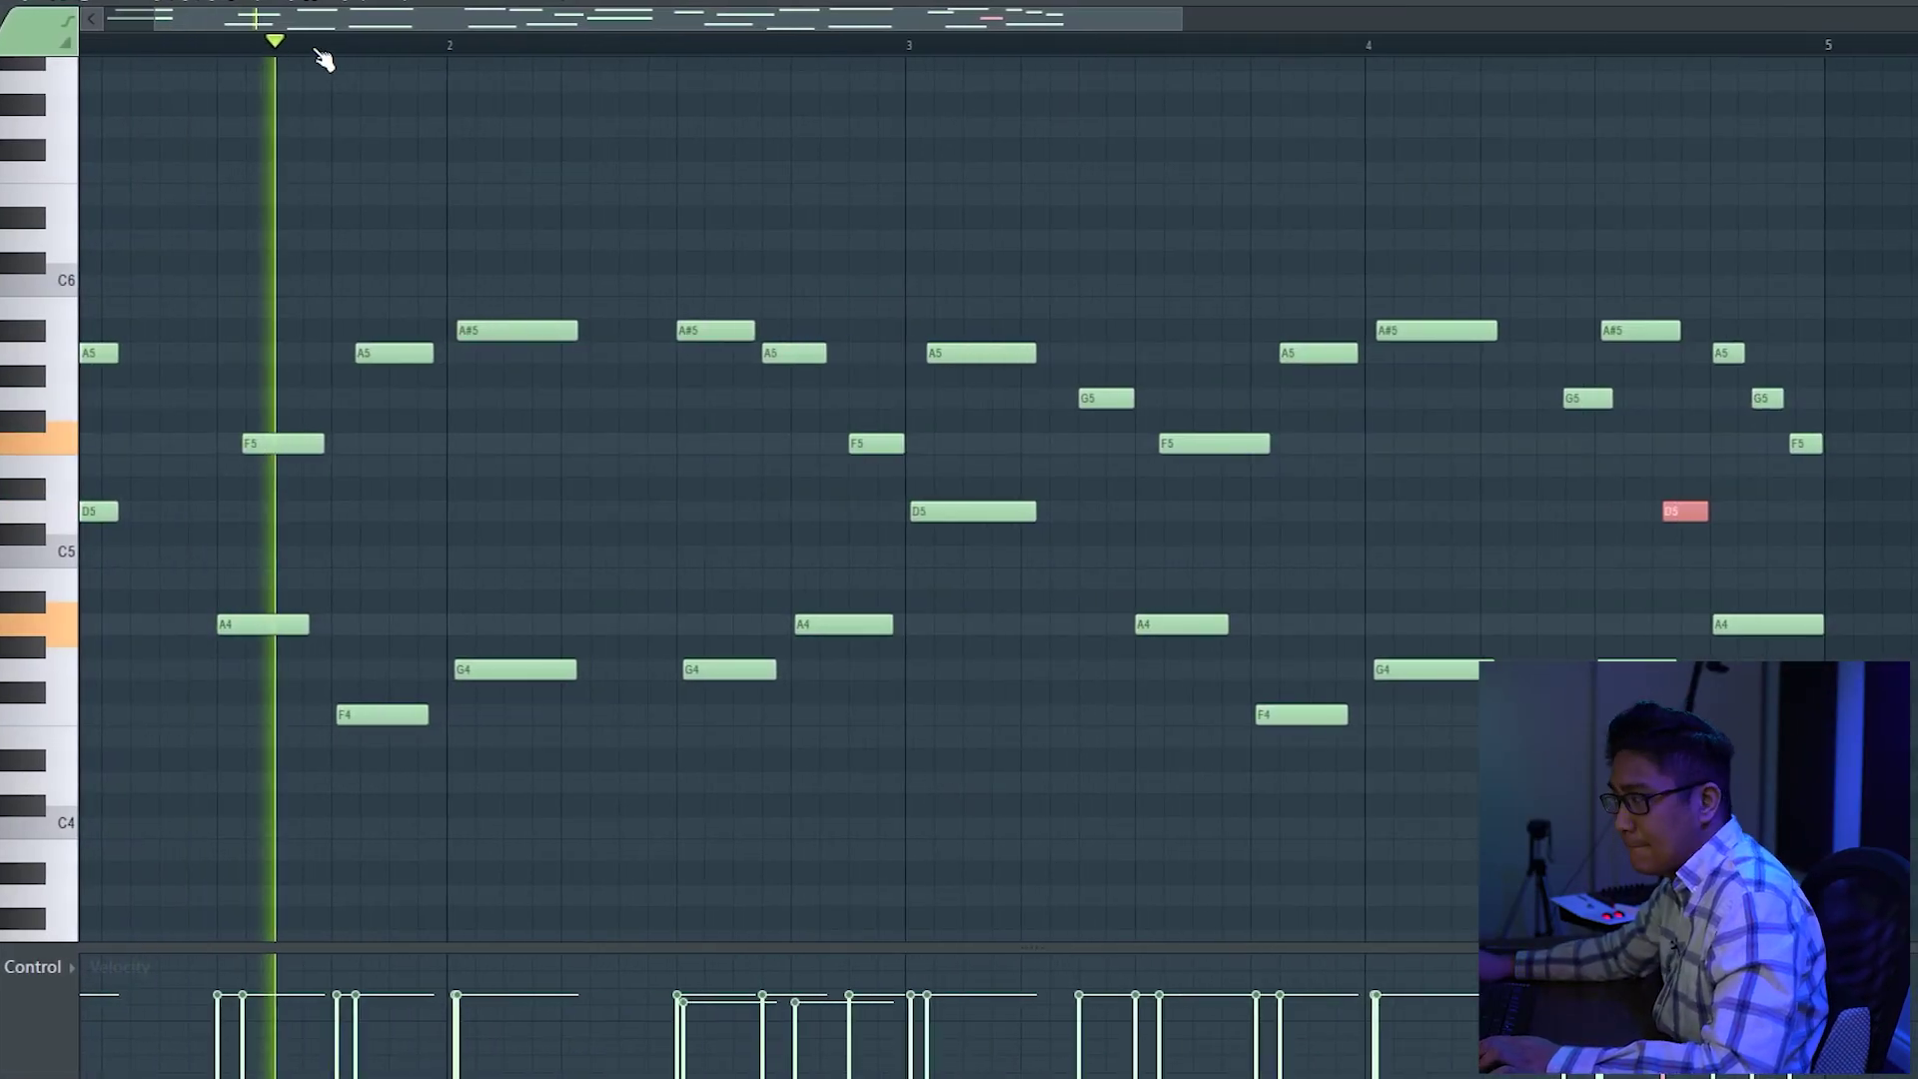
pyautogui.scroll(3, 182, 150)
pyautogui.scroll(-6, 220, 220)
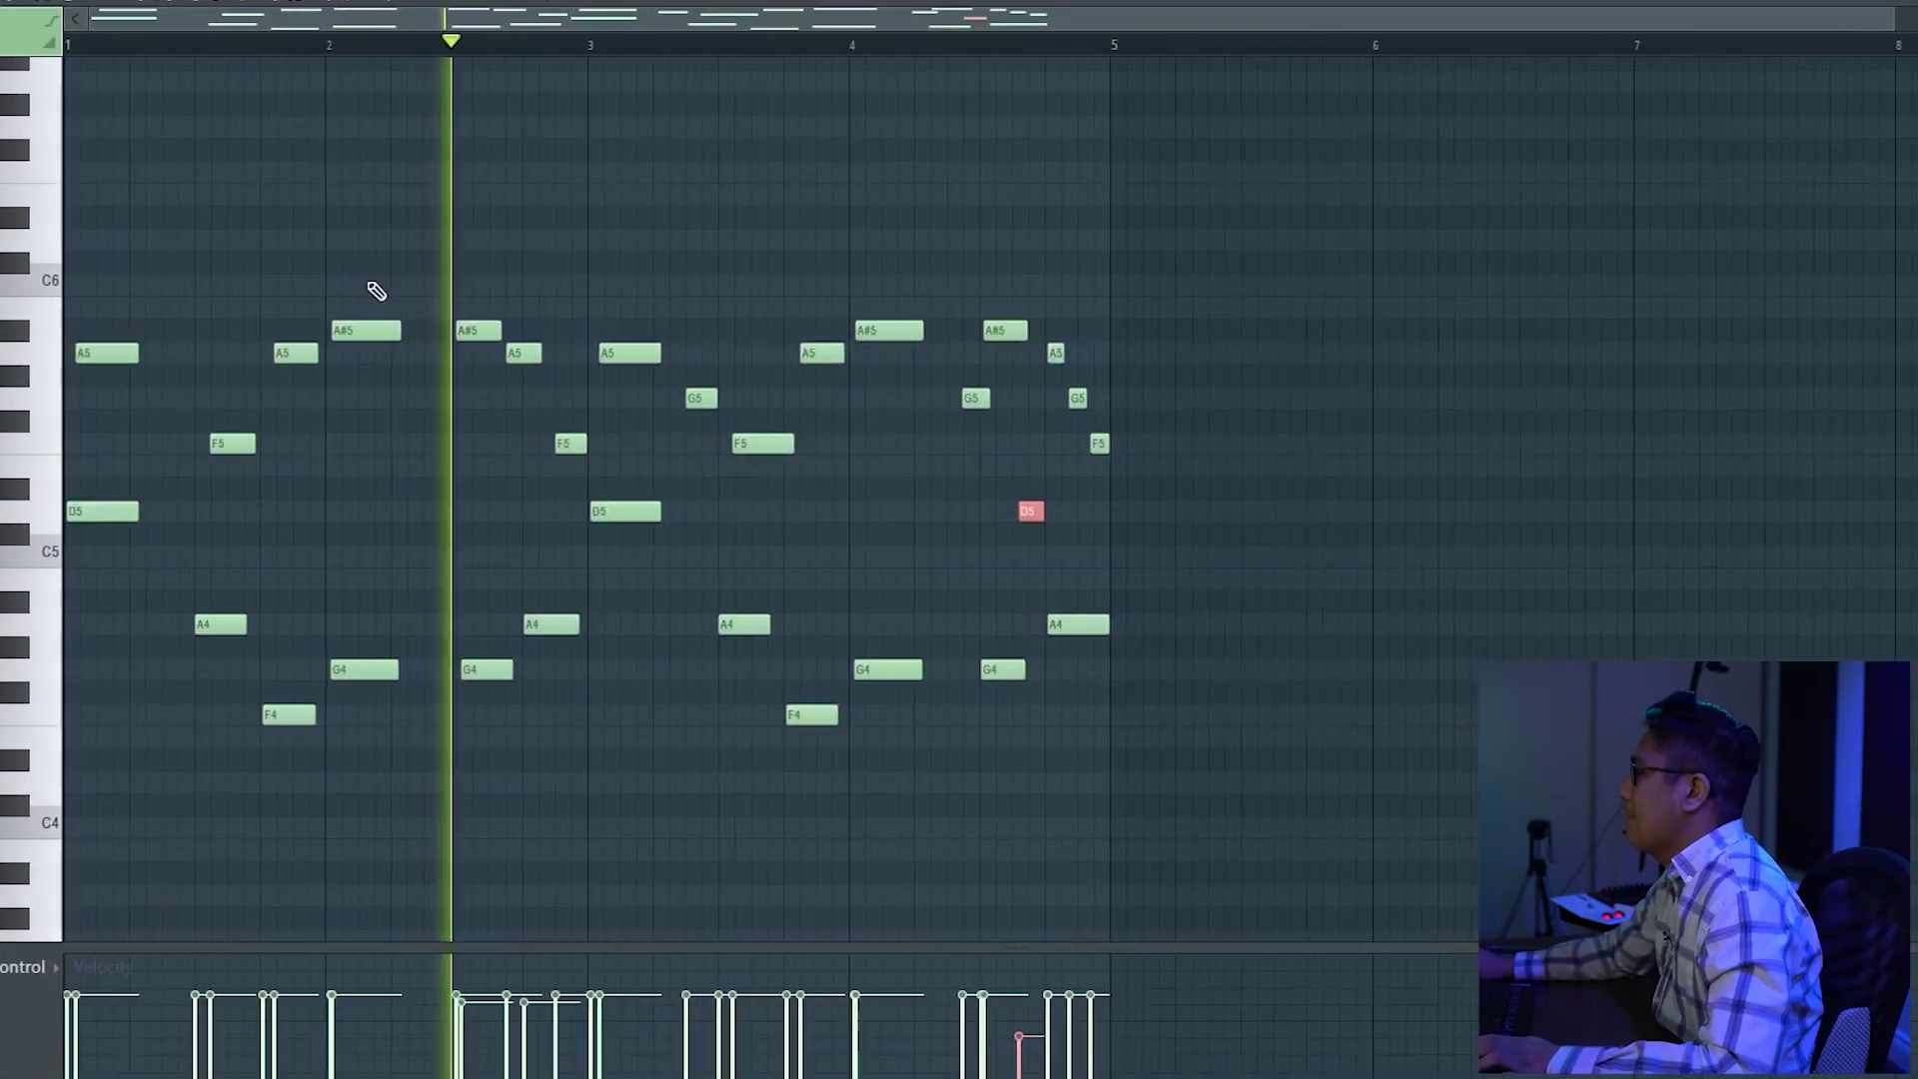
pyautogui.scroll(5, 643, 411)
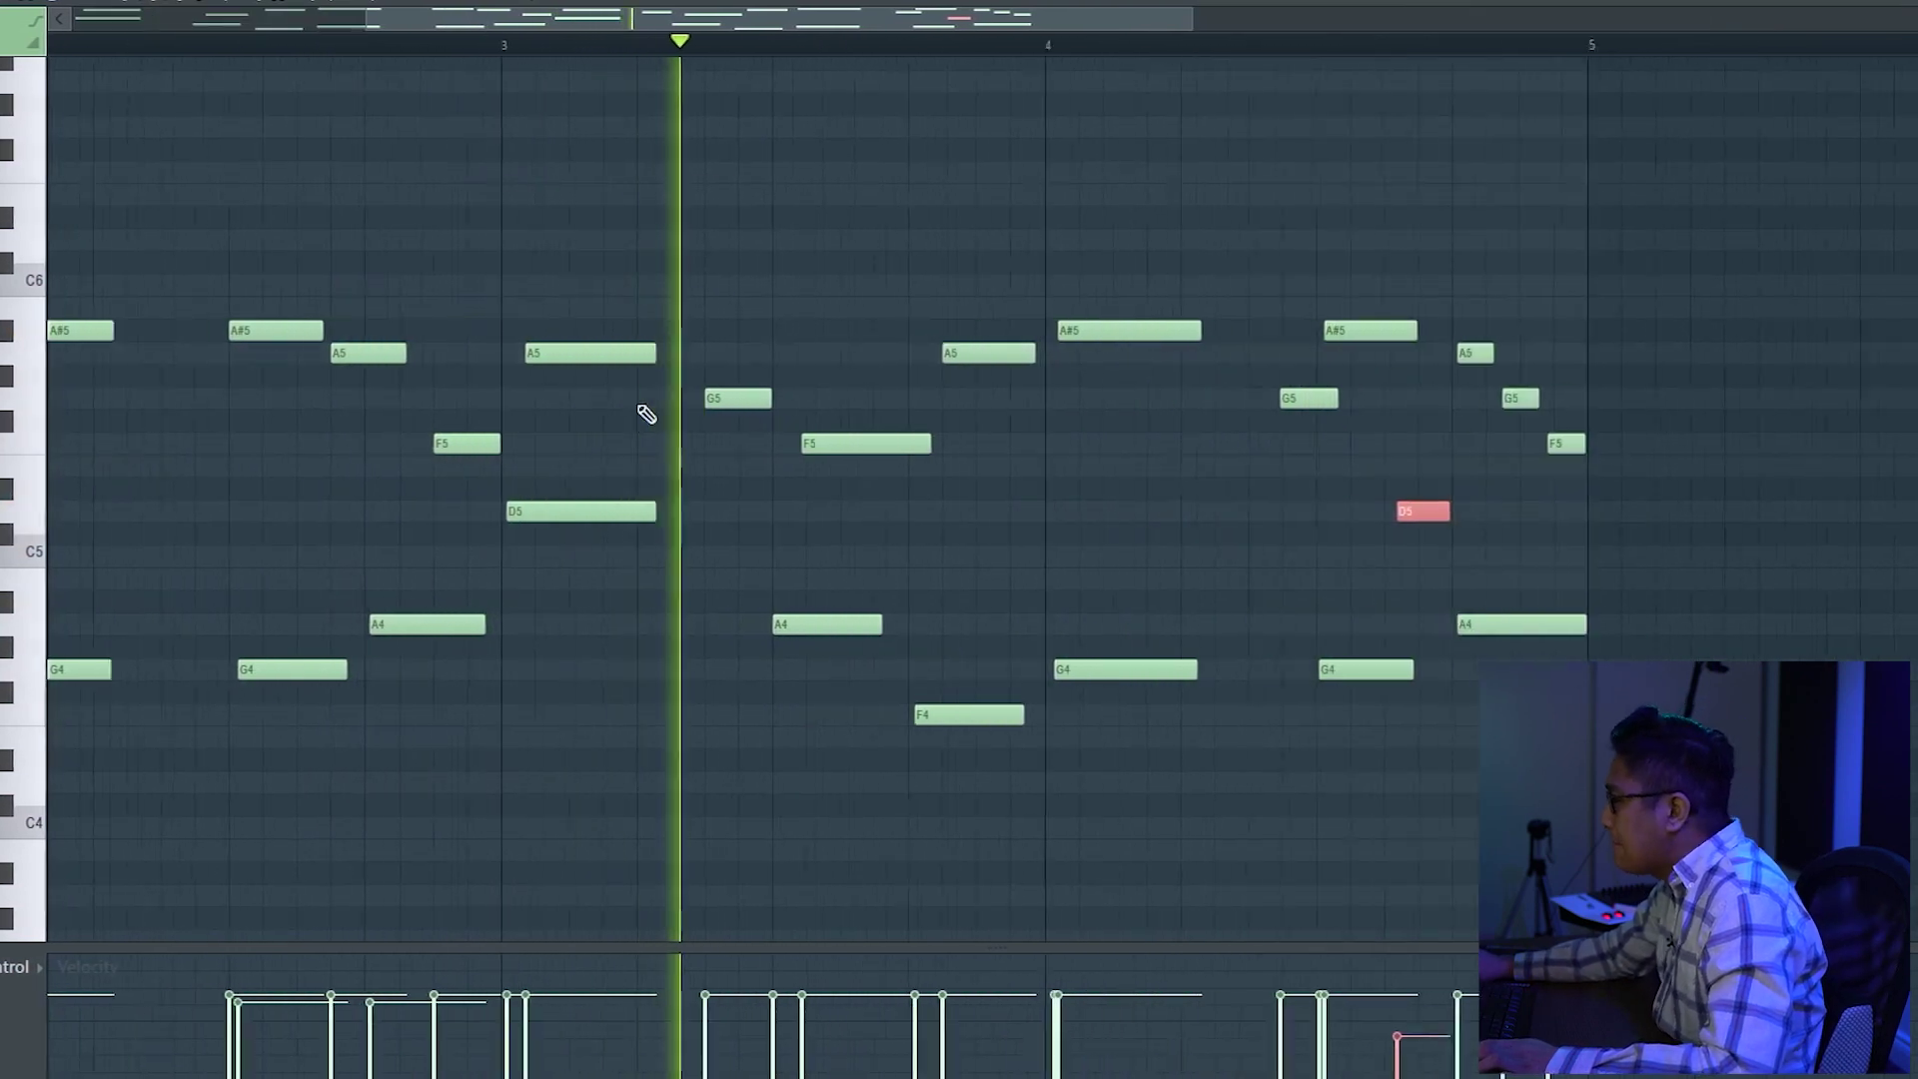
pyautogui.scroll(-6, 526, 471)
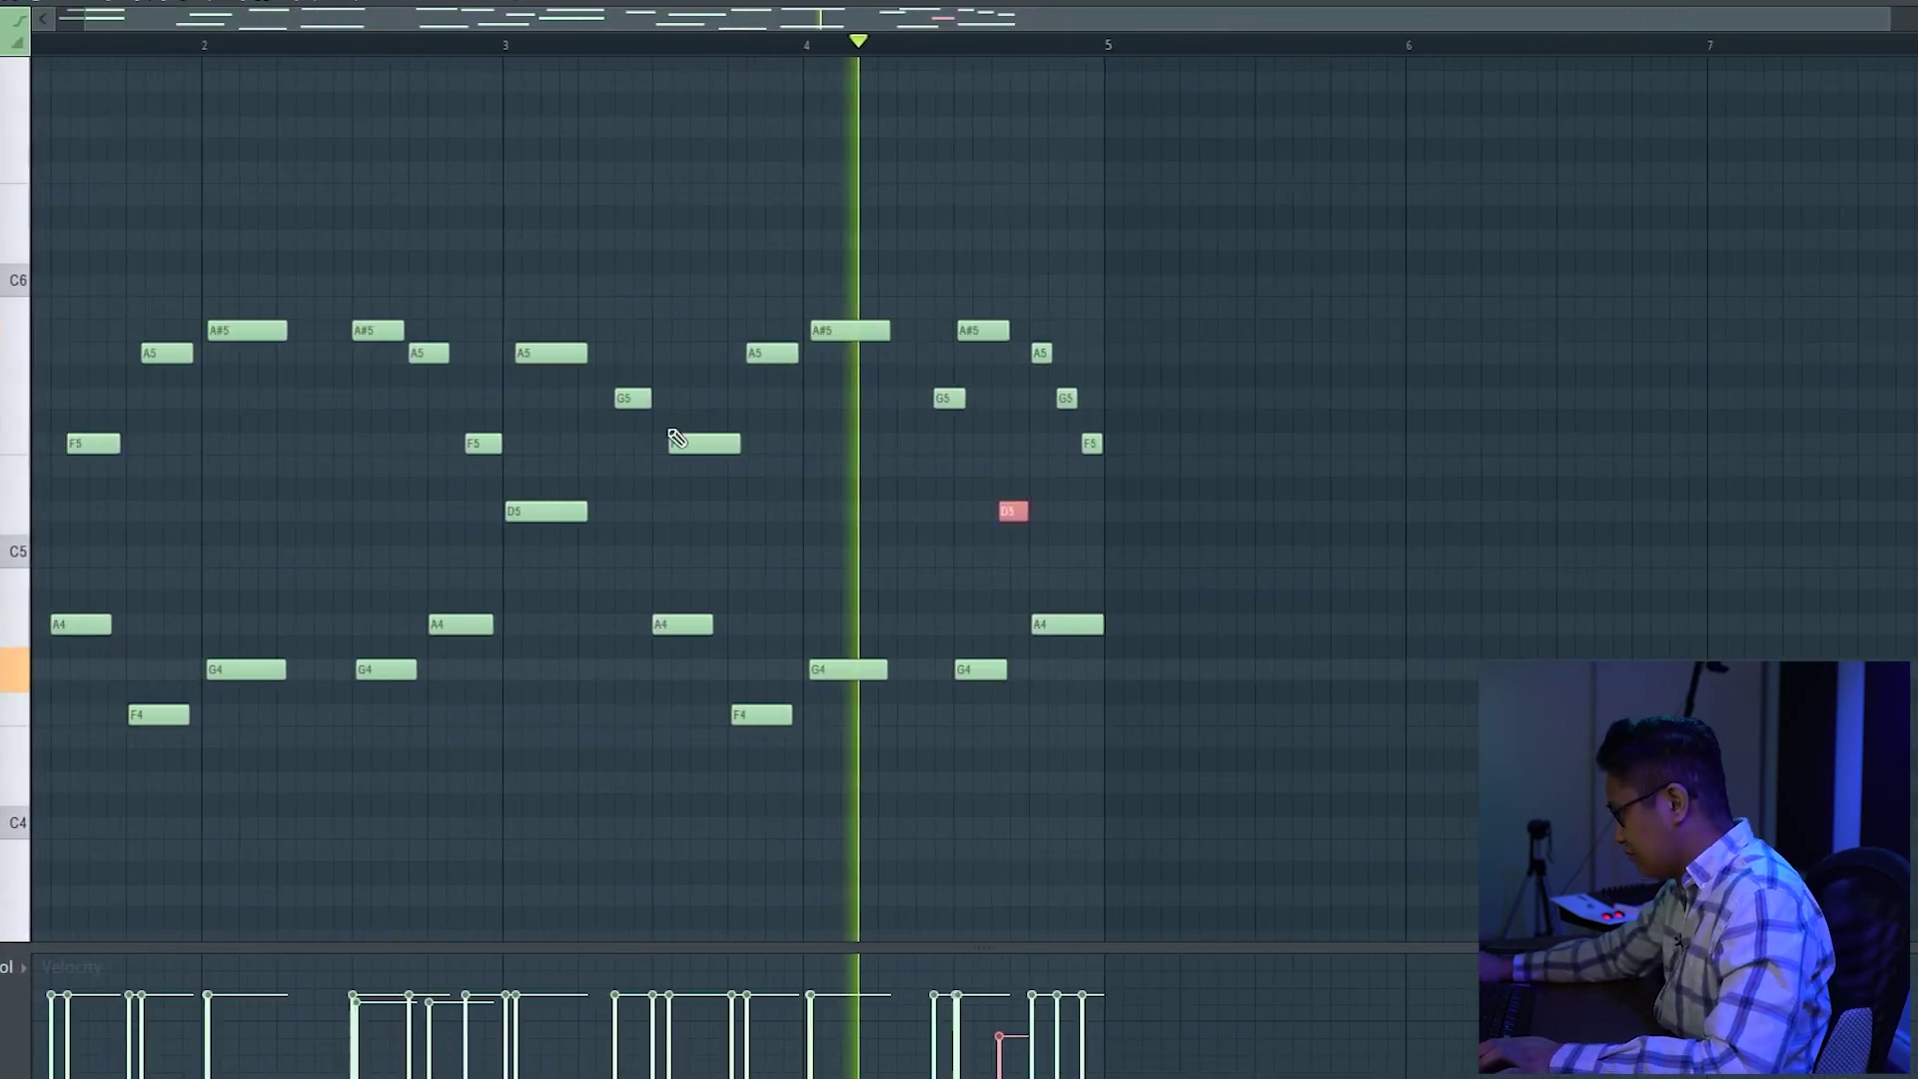
pyautogui.scroll(3, 948, 475)
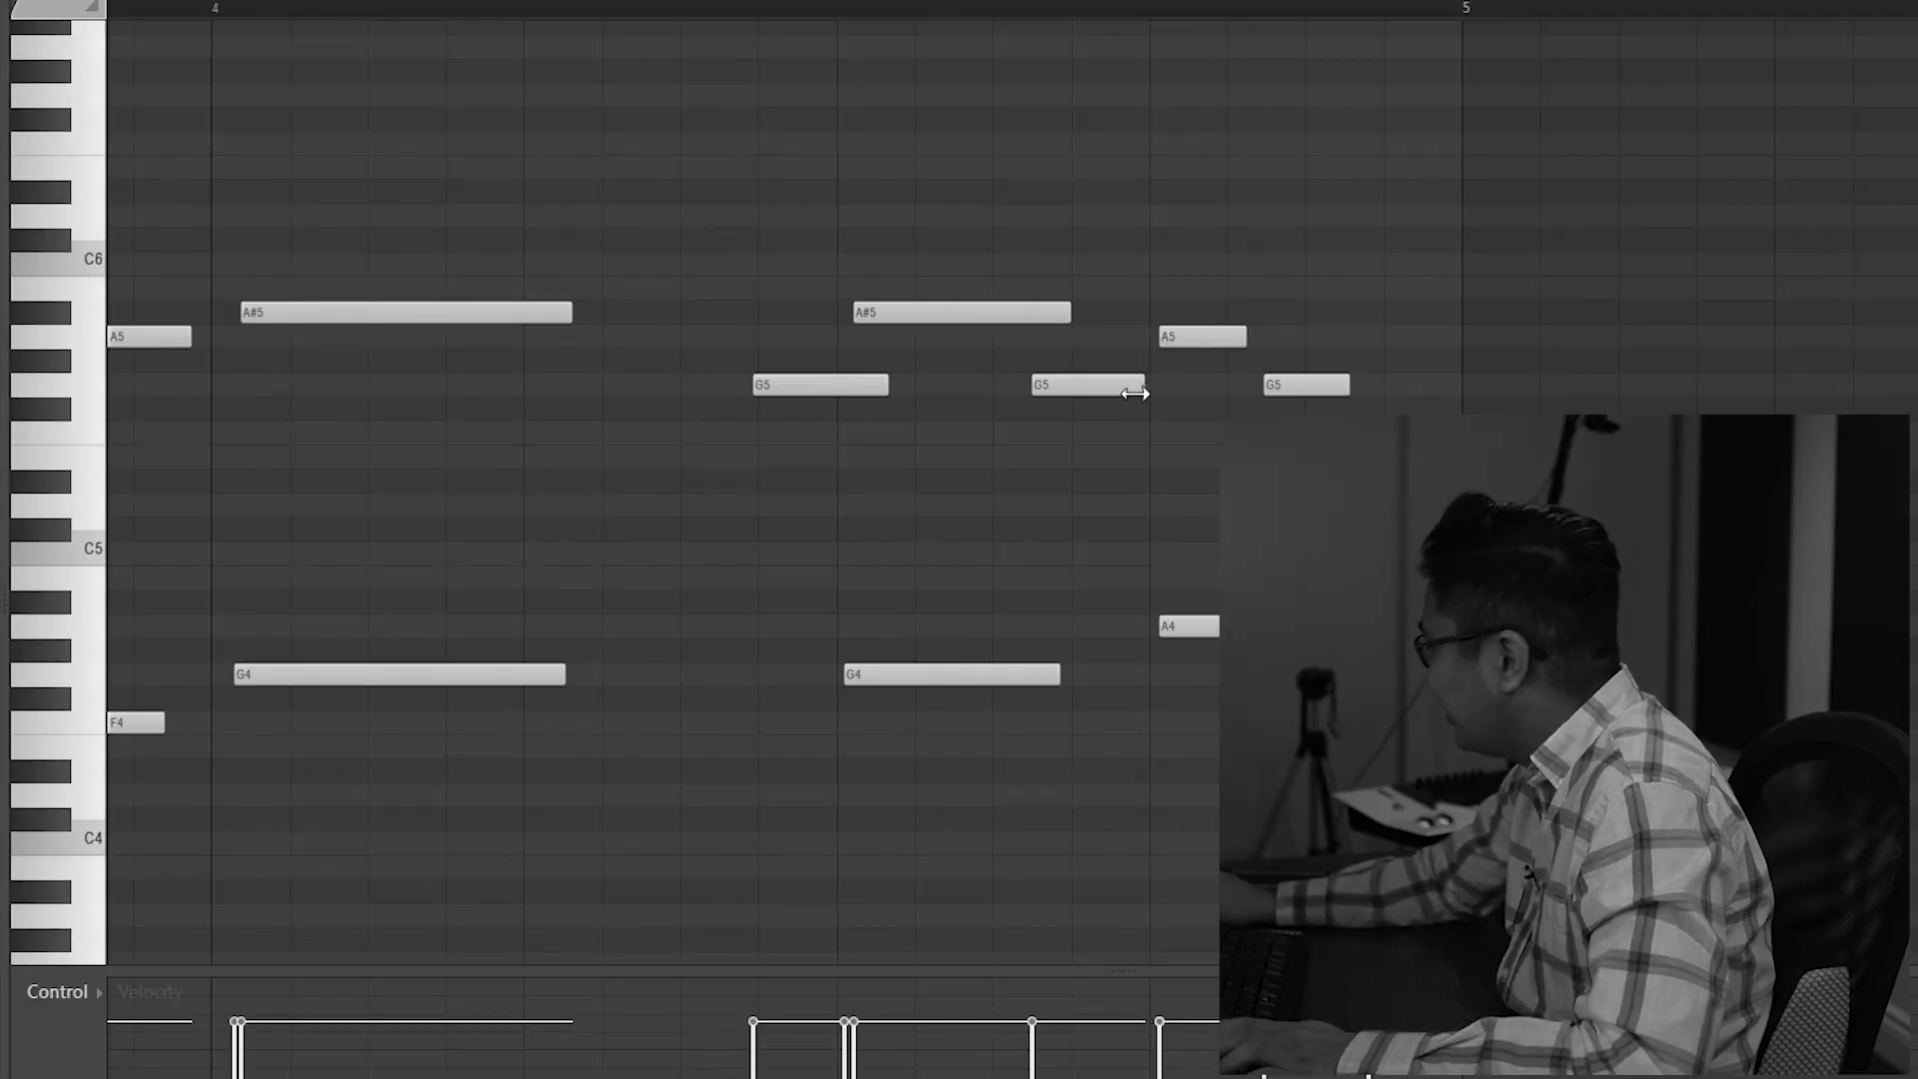
# Open the Omnisphere #2 melody notes and load the EchoBoyJr effect on the Omnisphere #2 mixer track.
pyautogui.scroll(-5, 1135, 393)
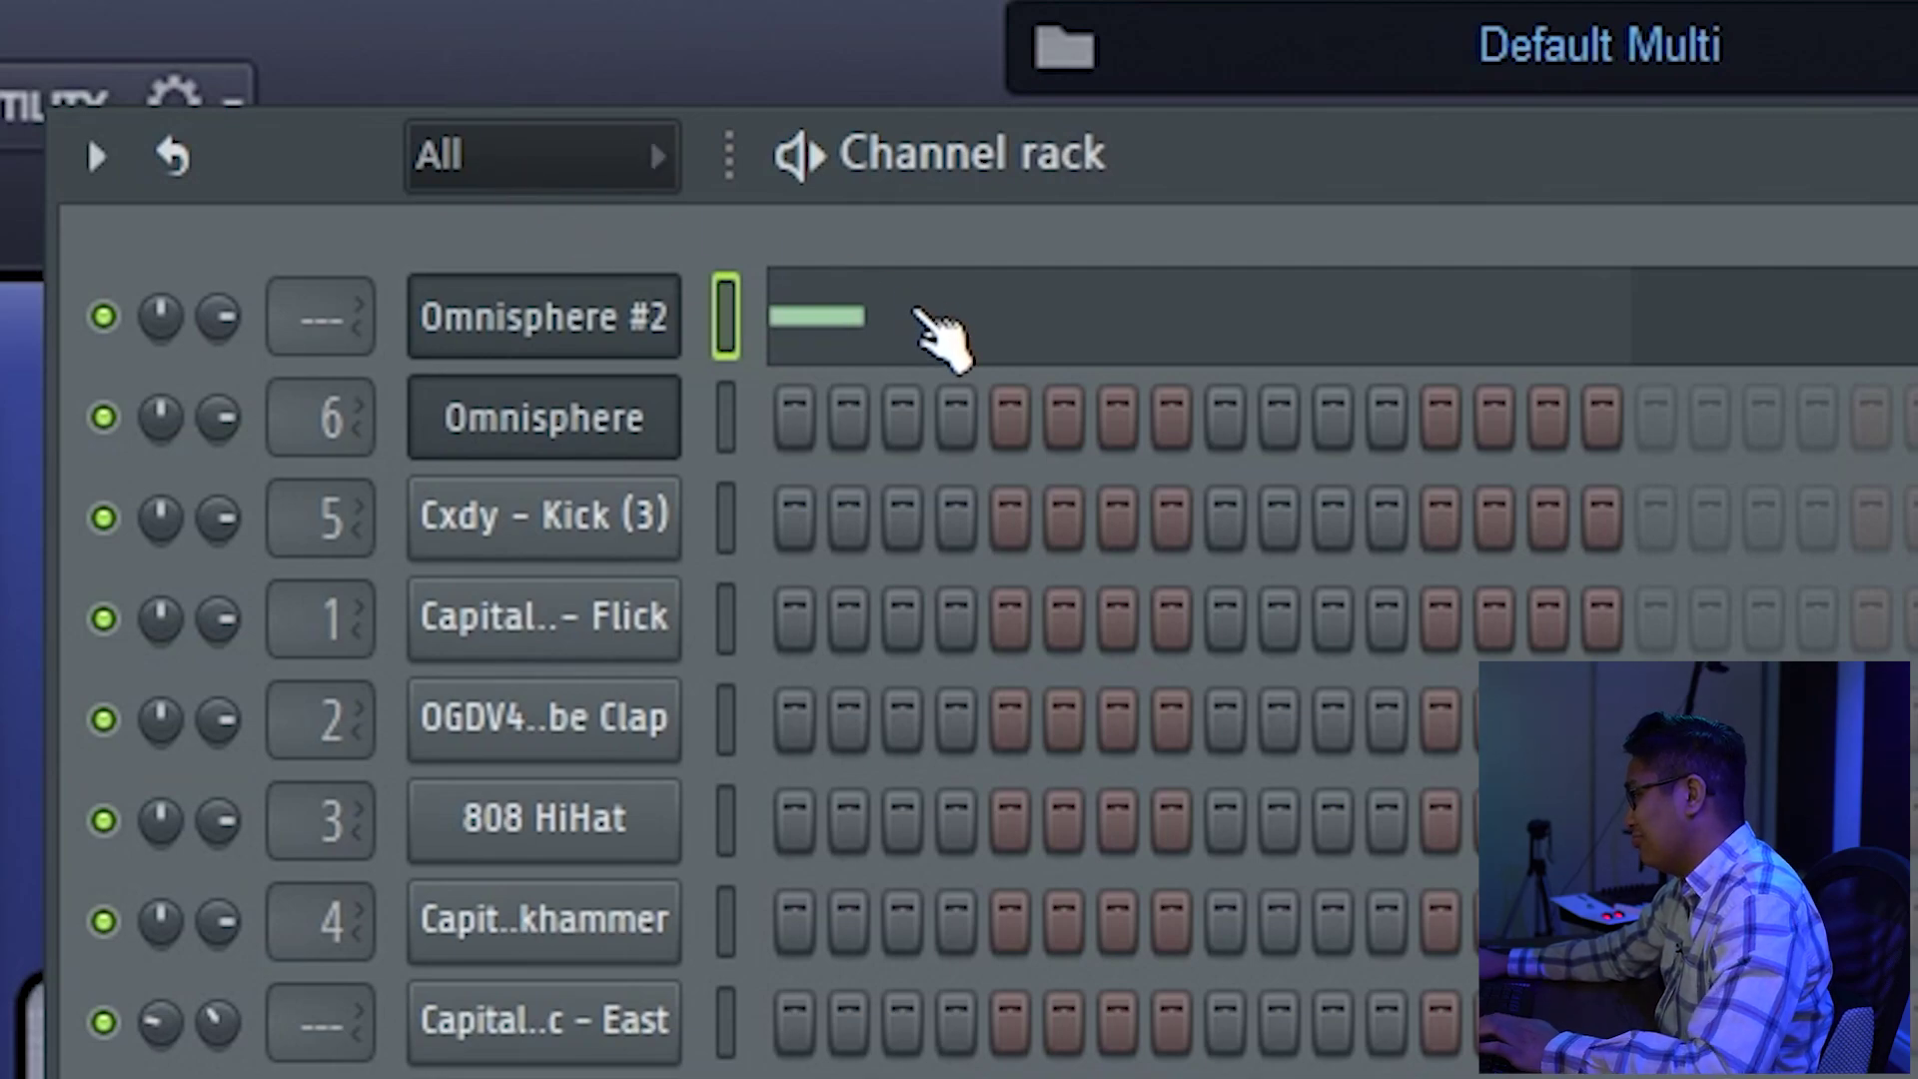
pyautogui.click(933, 333)
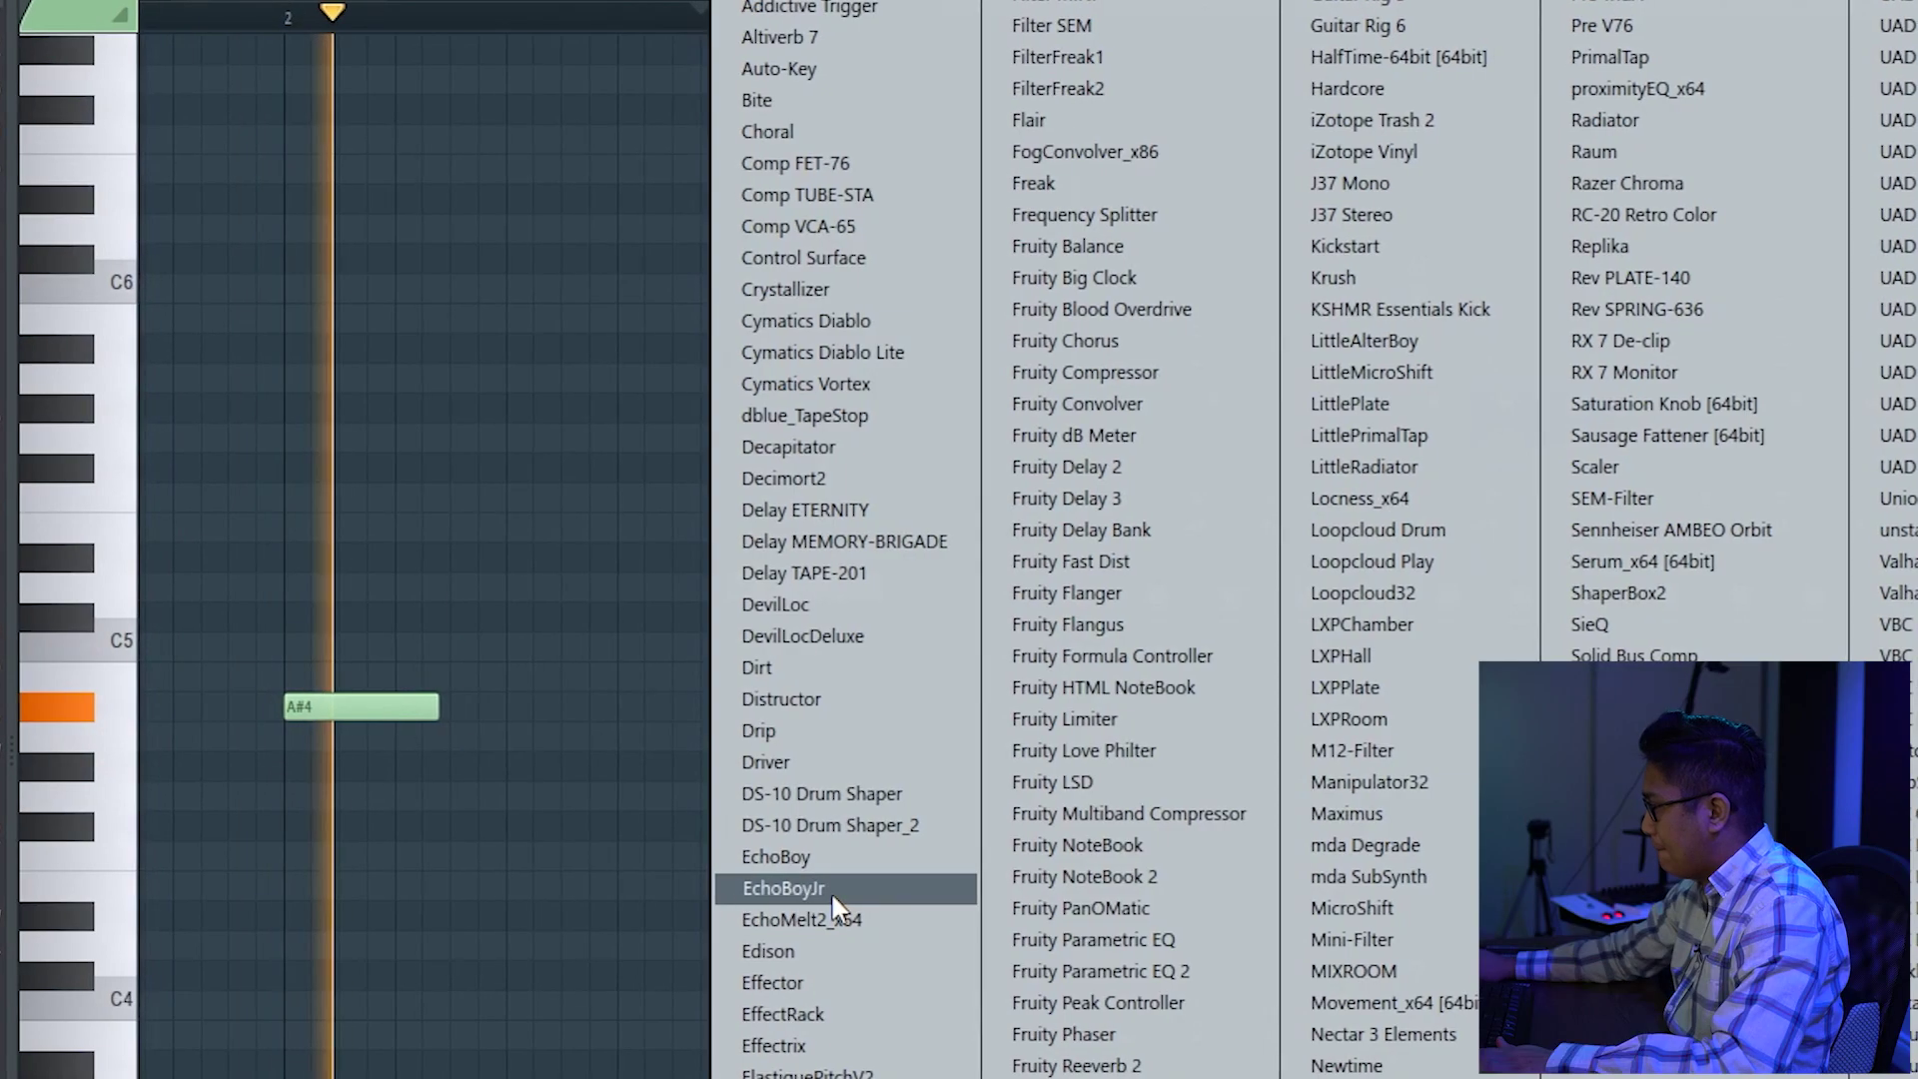
pyautogui.click(792, 887)
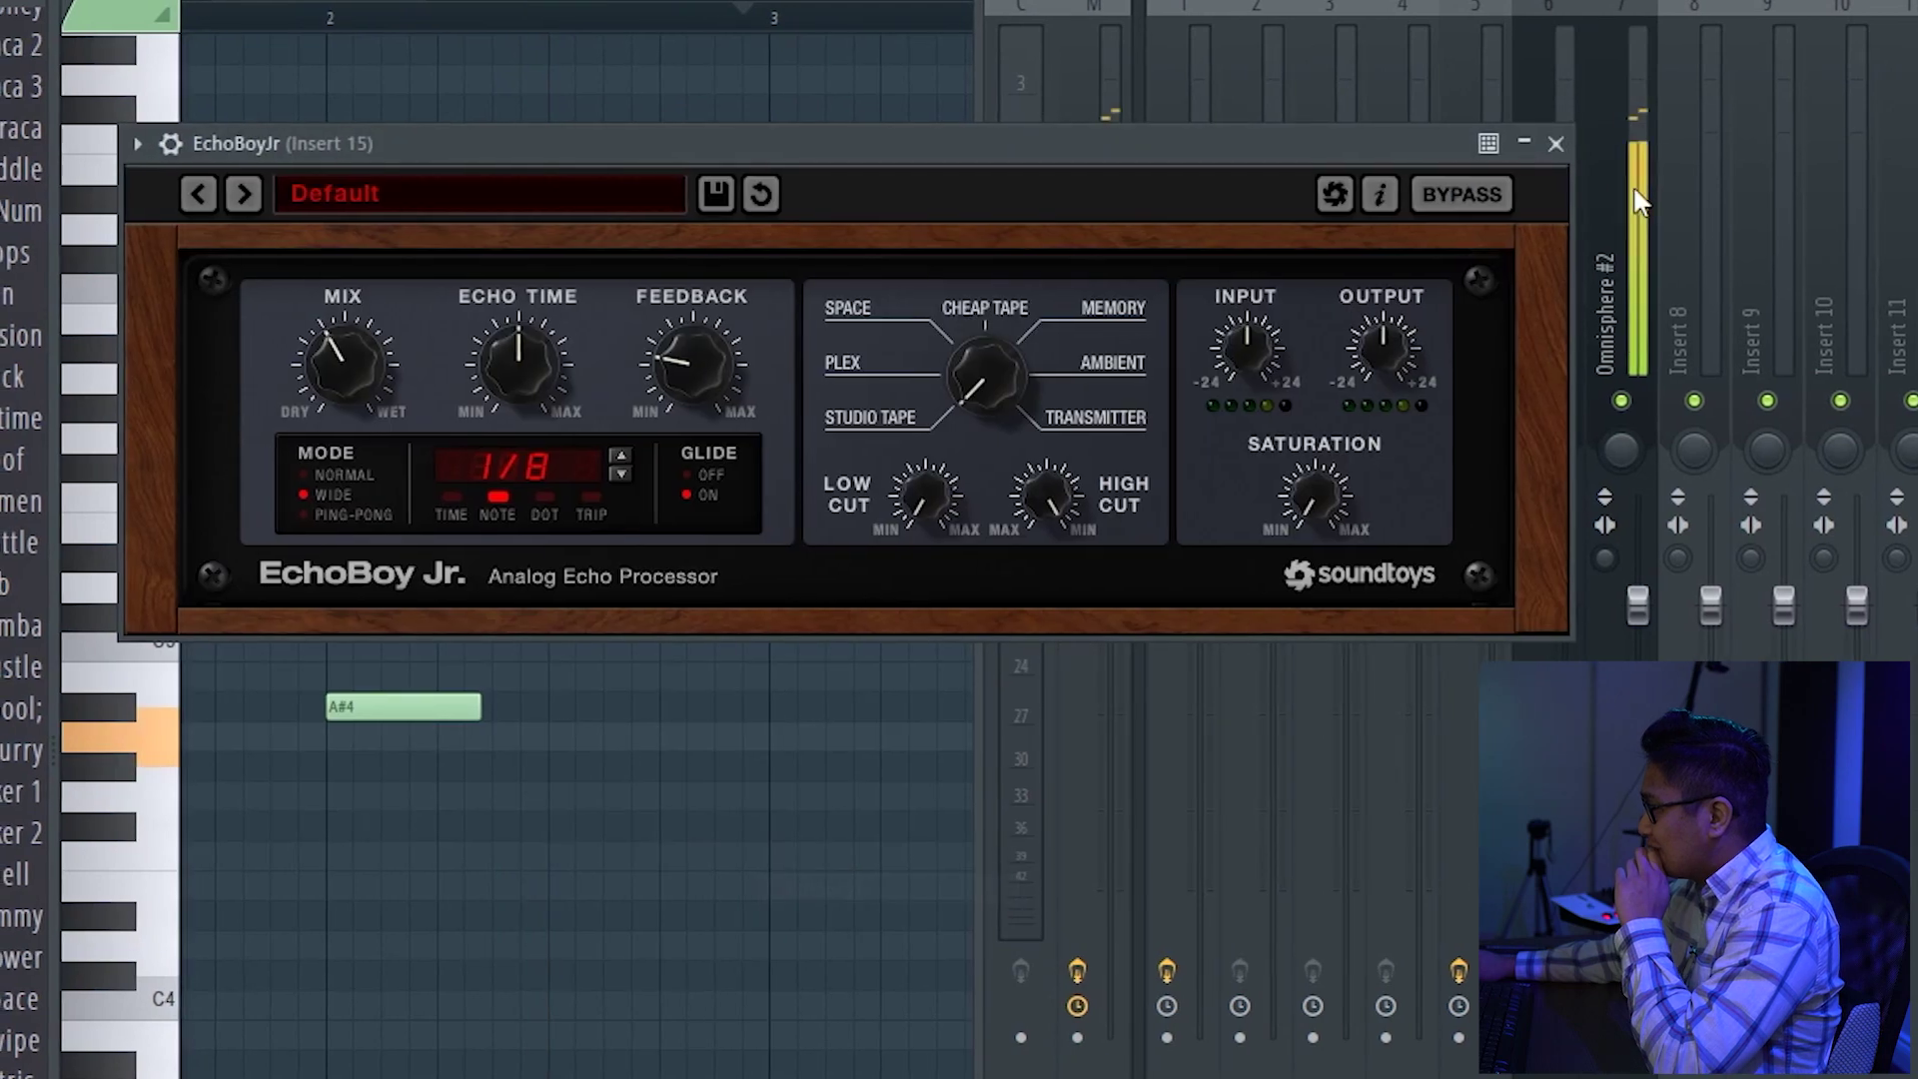
pyautogui.click(1638, 190)
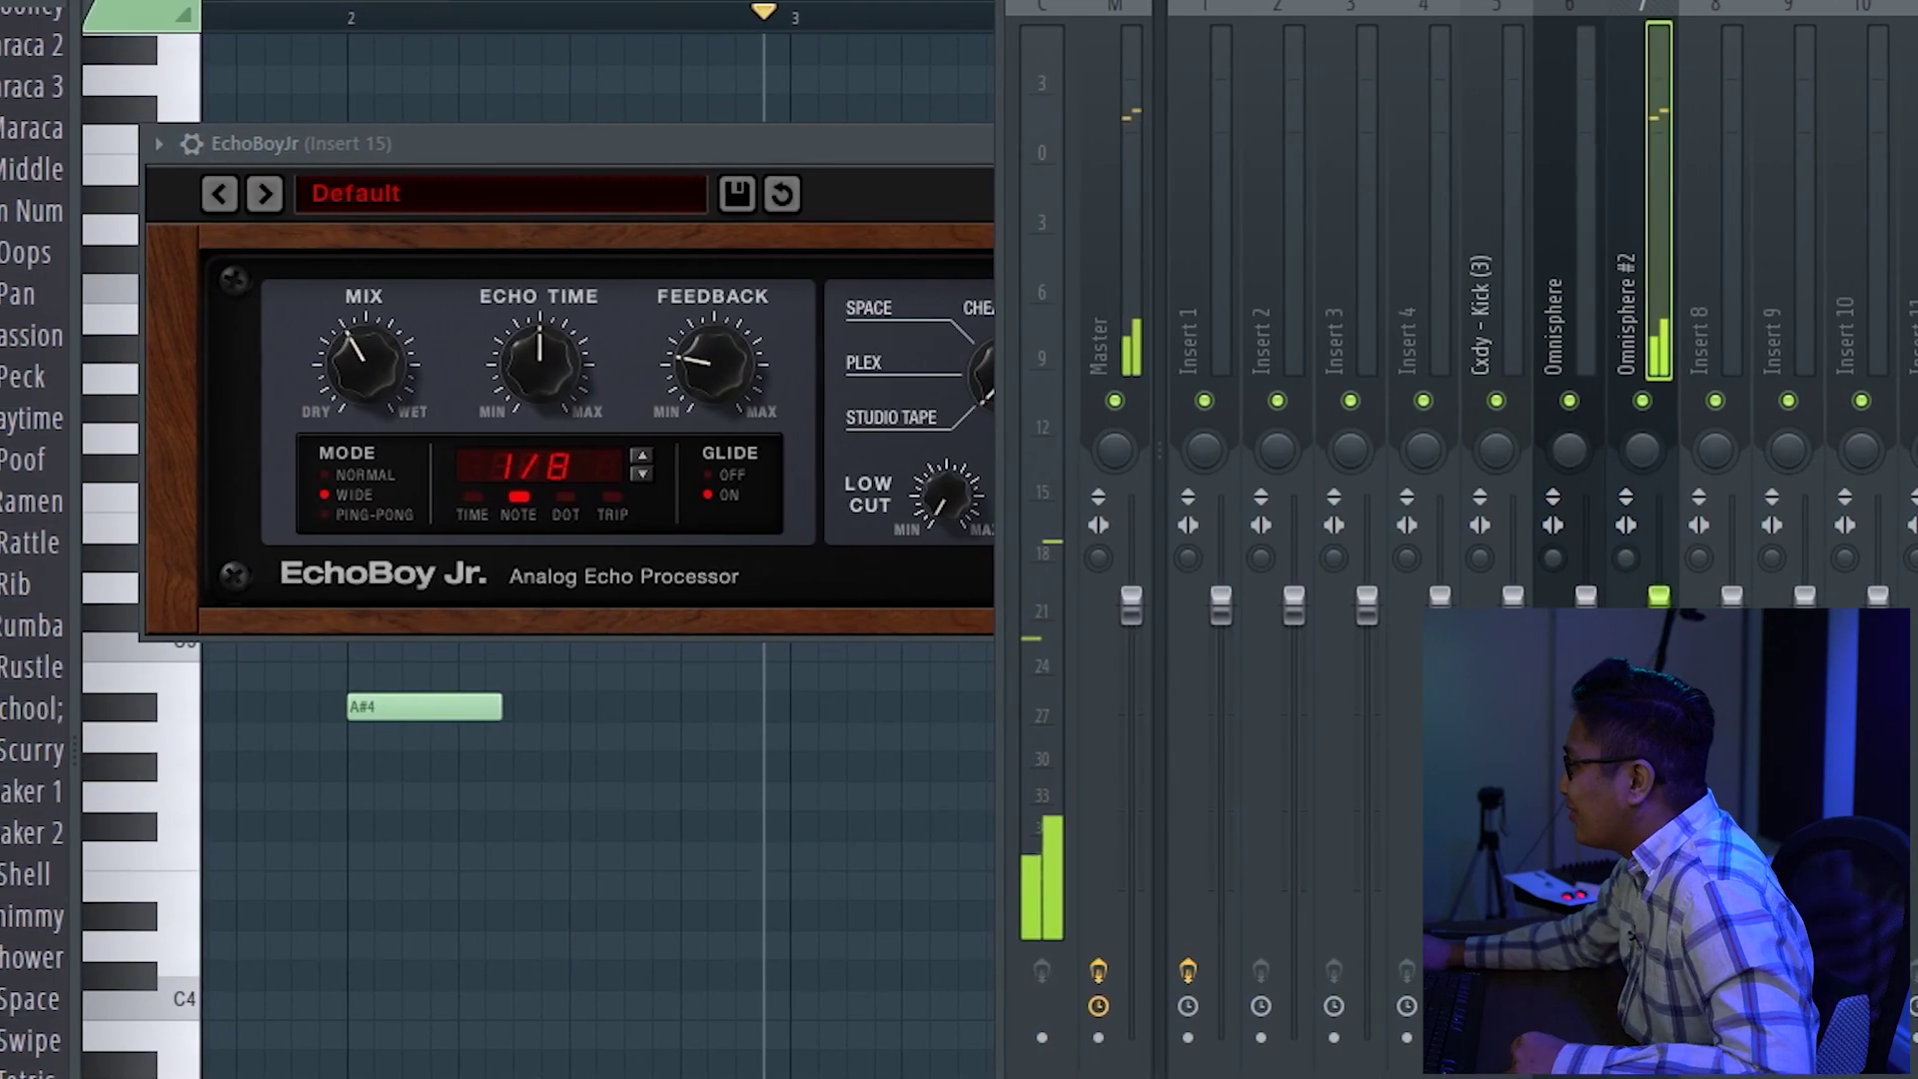
pyautogui.press('r')
pyautogui.press('Escape')
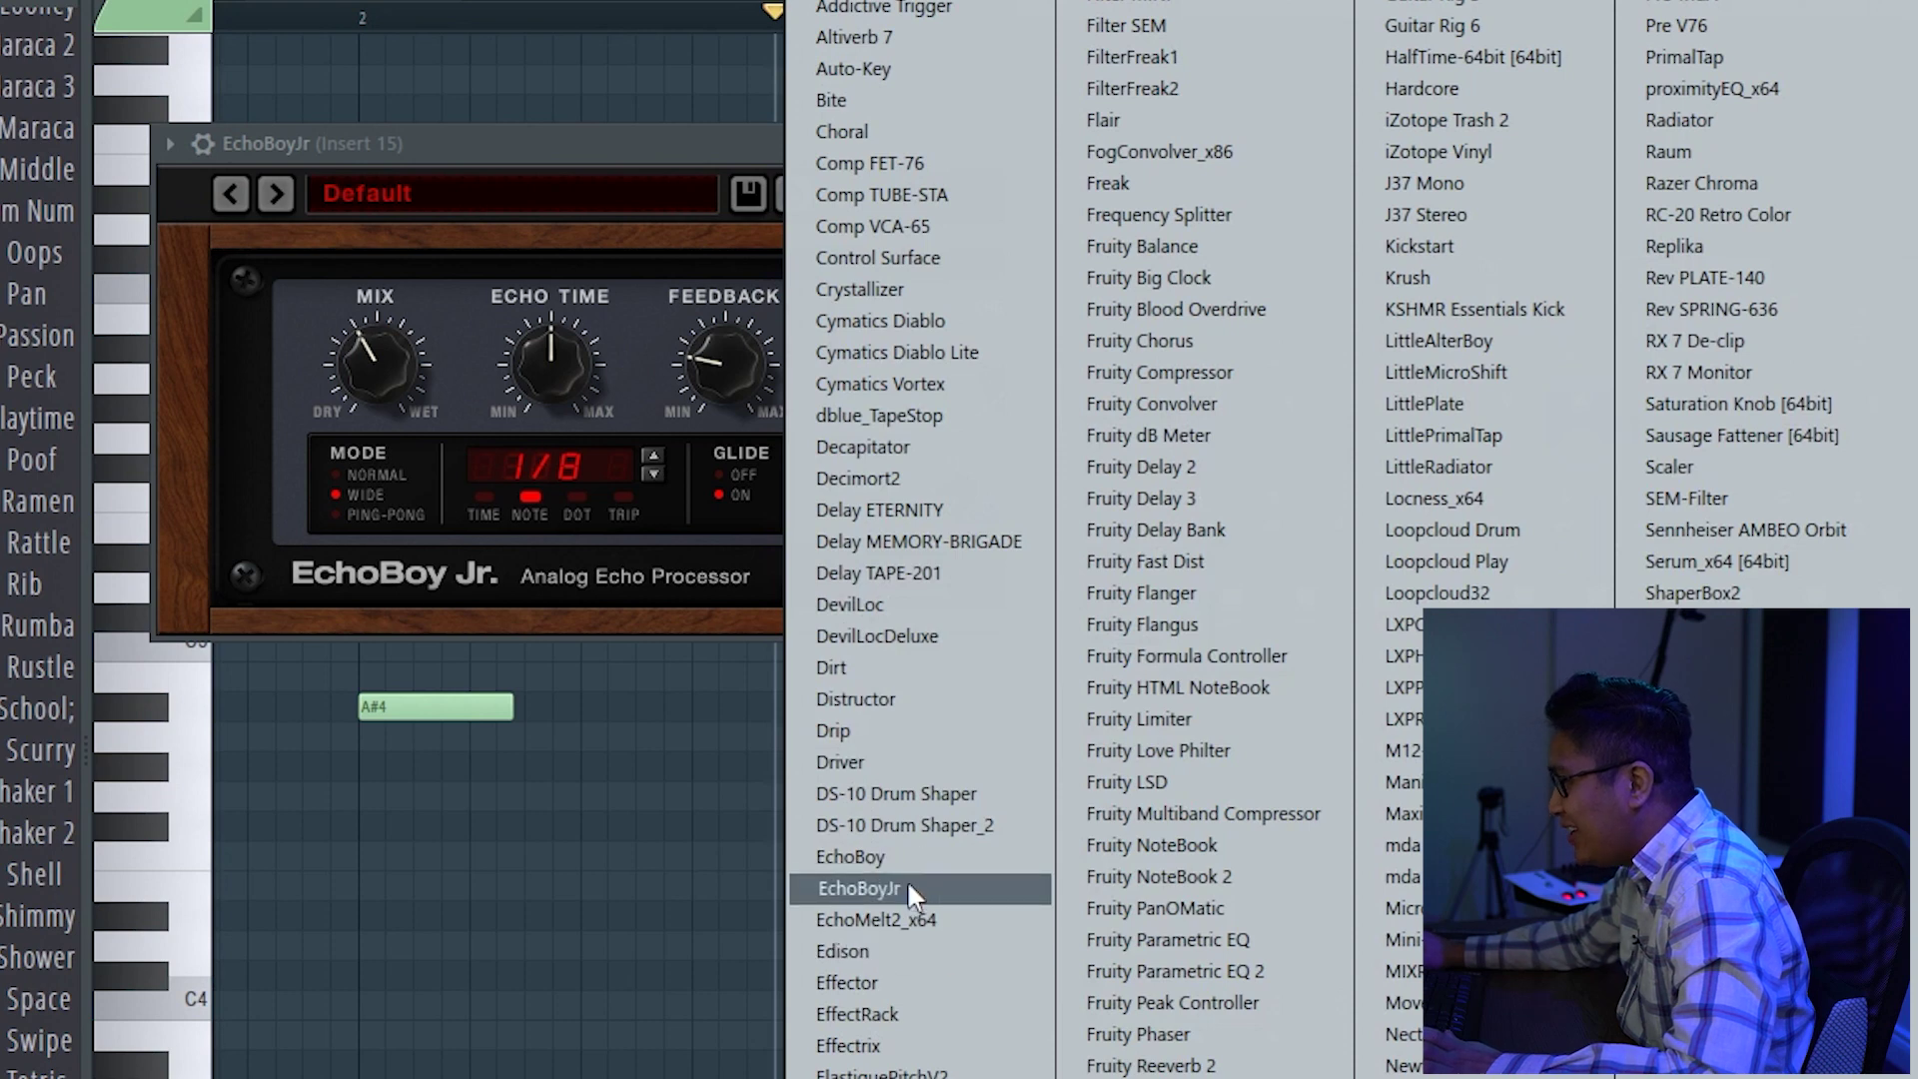
pyautogui.click(907, 879)
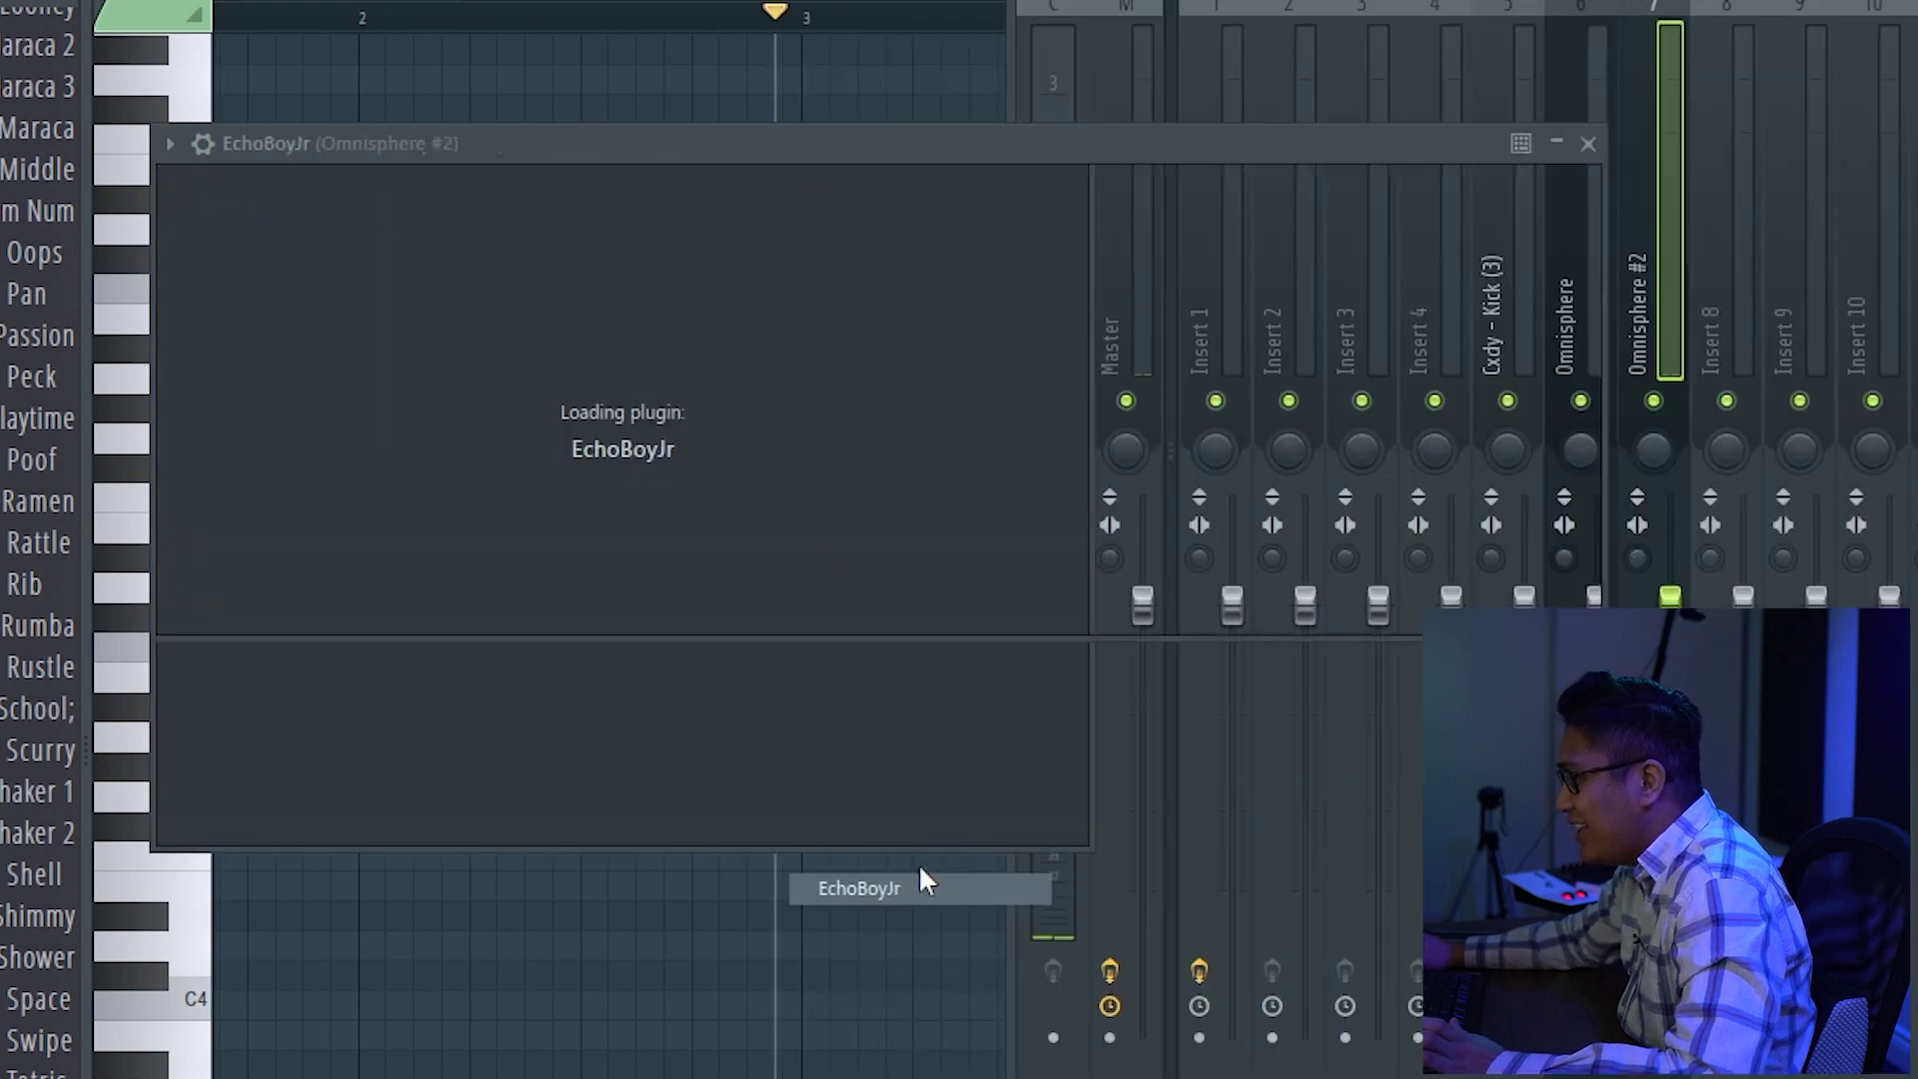
# Set the echo time on the Omnisphere #2 delay to 1/32 and raise its feedback while listening to the melody.
pyautogui.moveTo(530, 361); pyautogui.dragTo(532, 427)
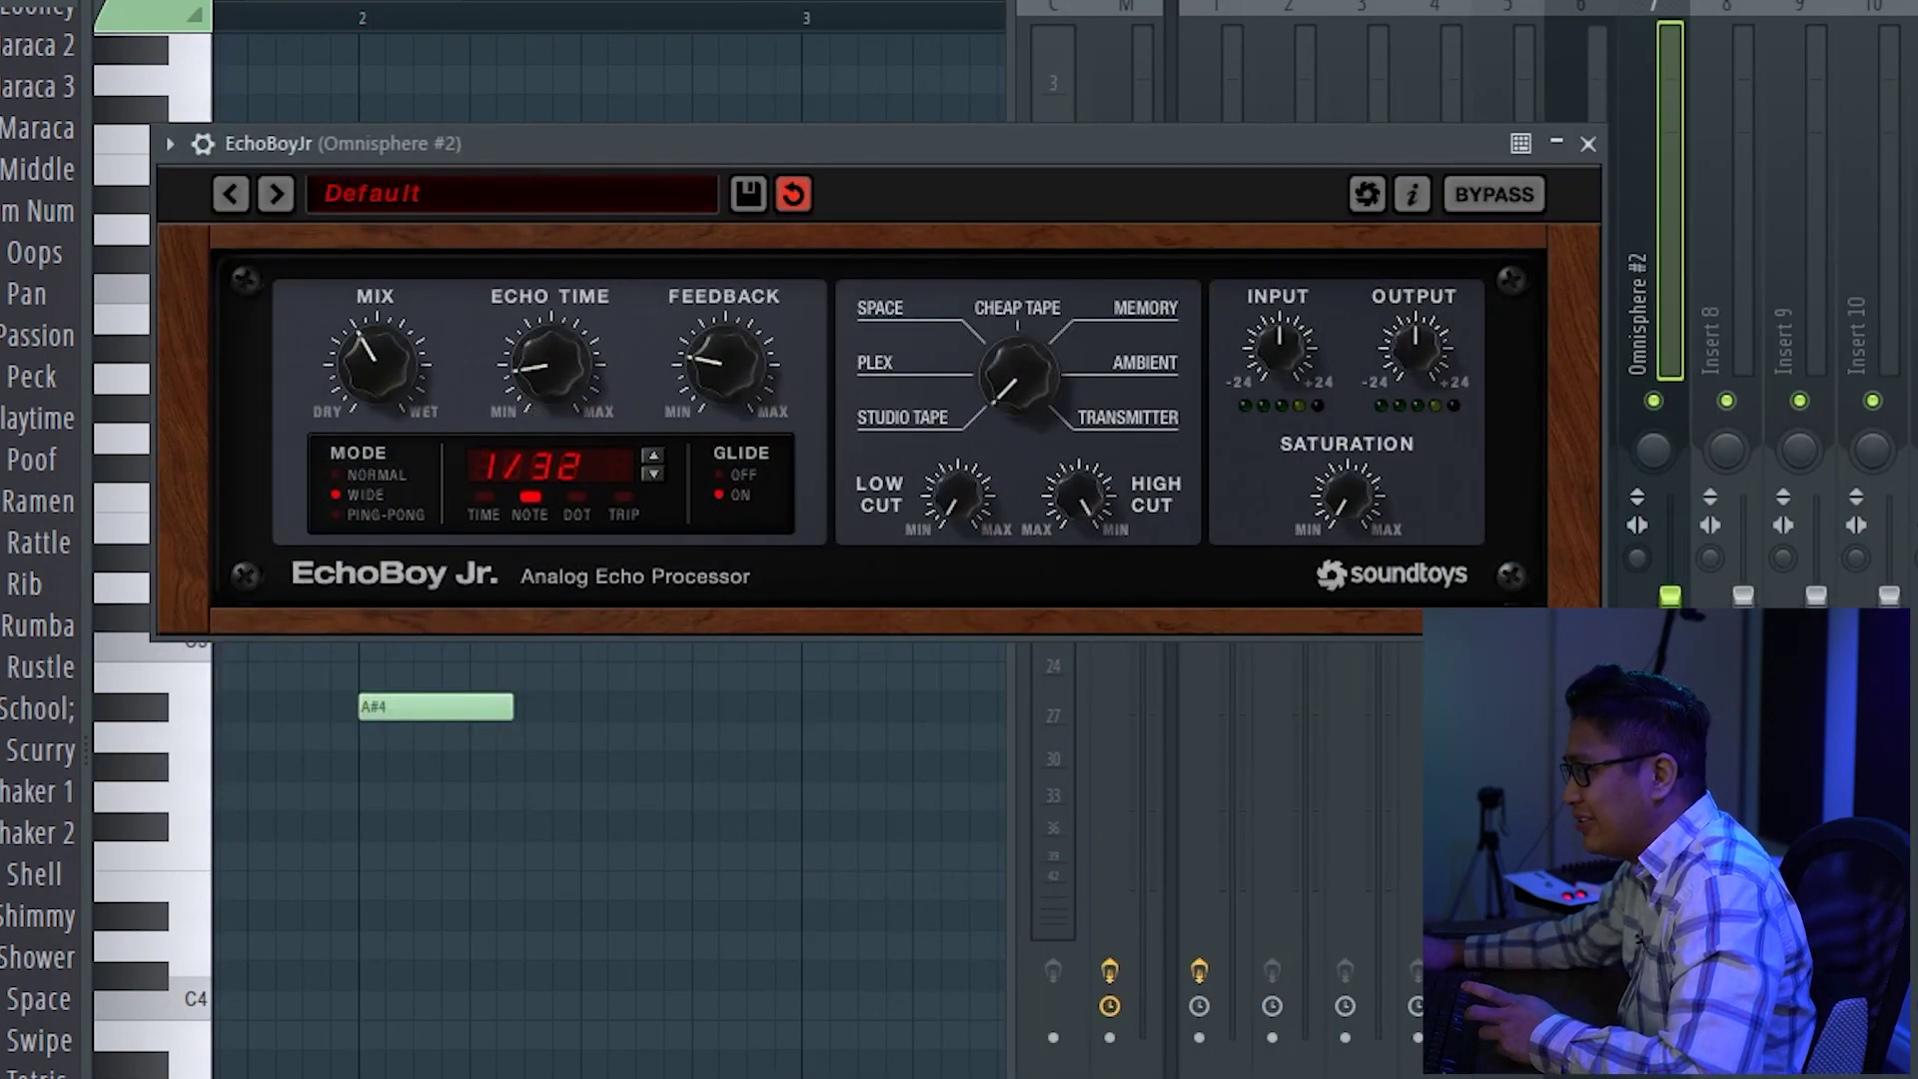
pyautogui.press('space')
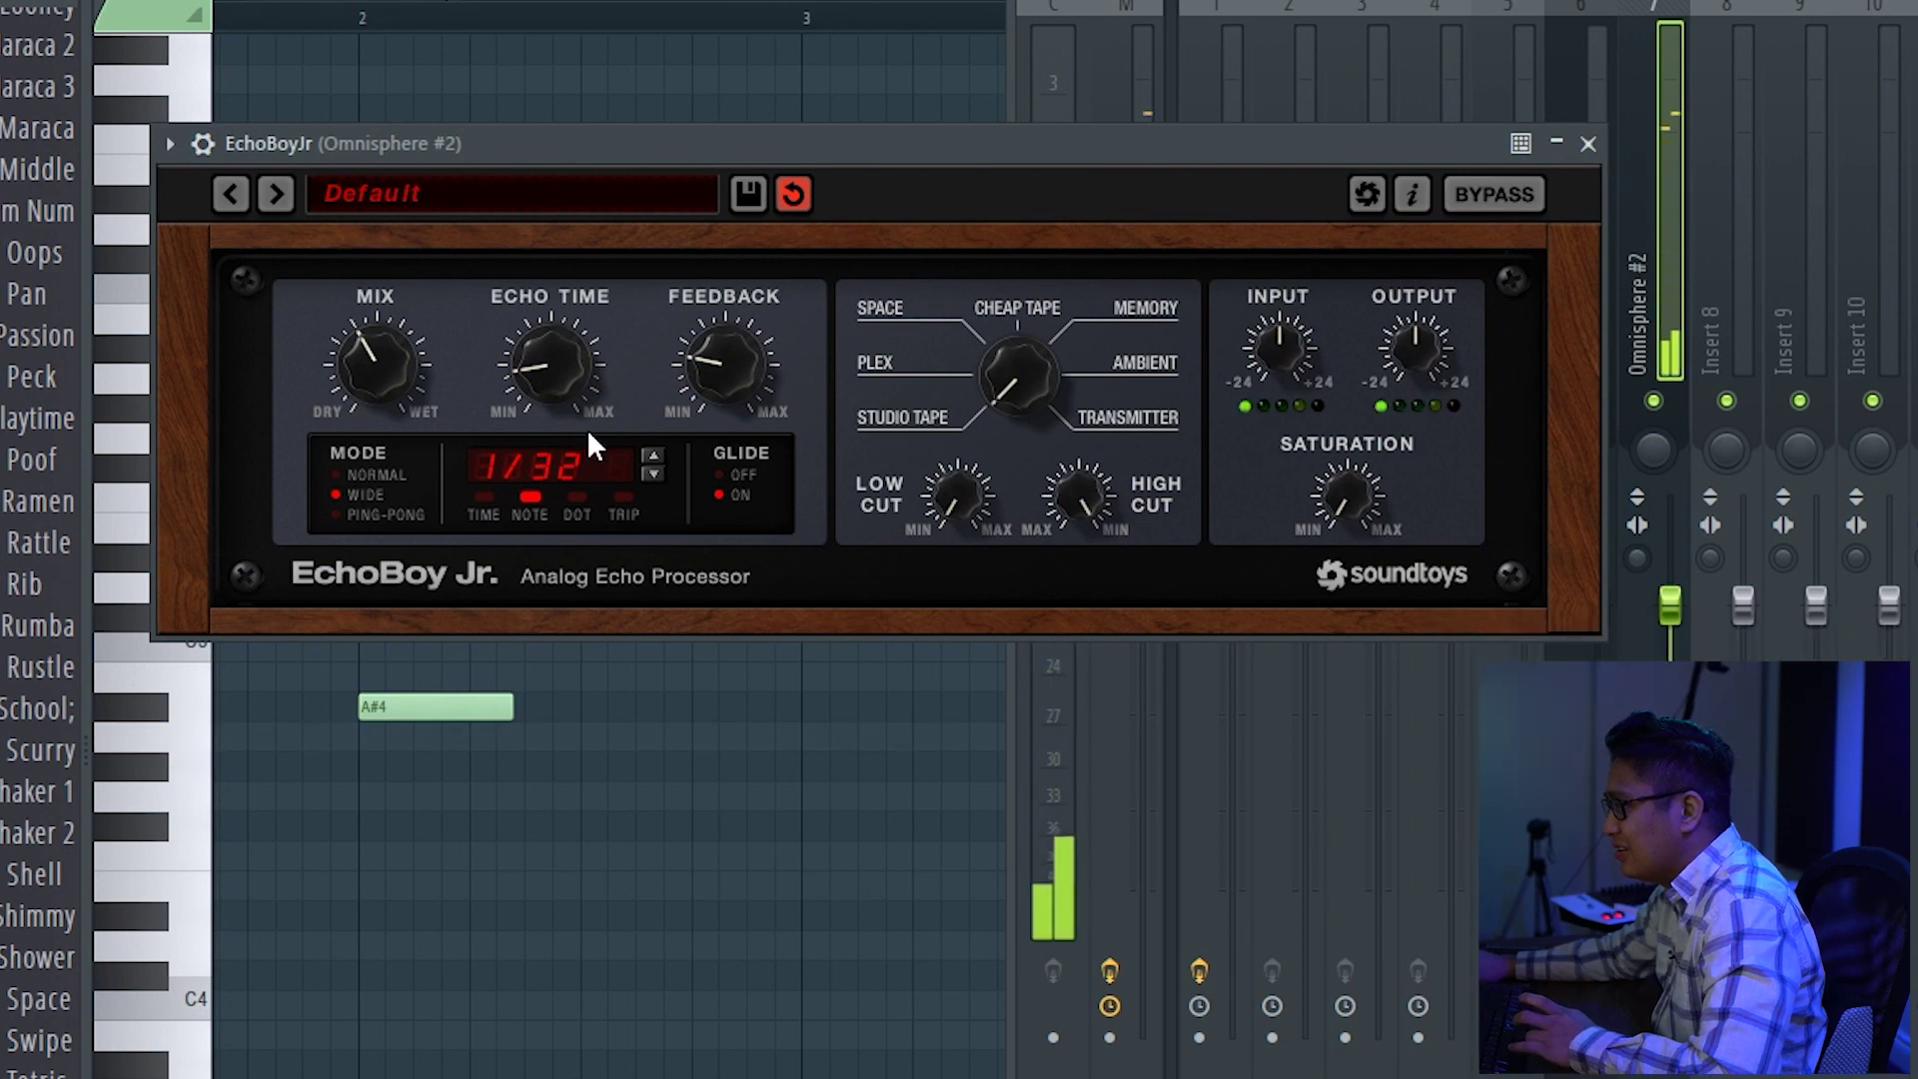
pyautogui.moveTo(726, 374); pyautogui.dragTo(728, 334)
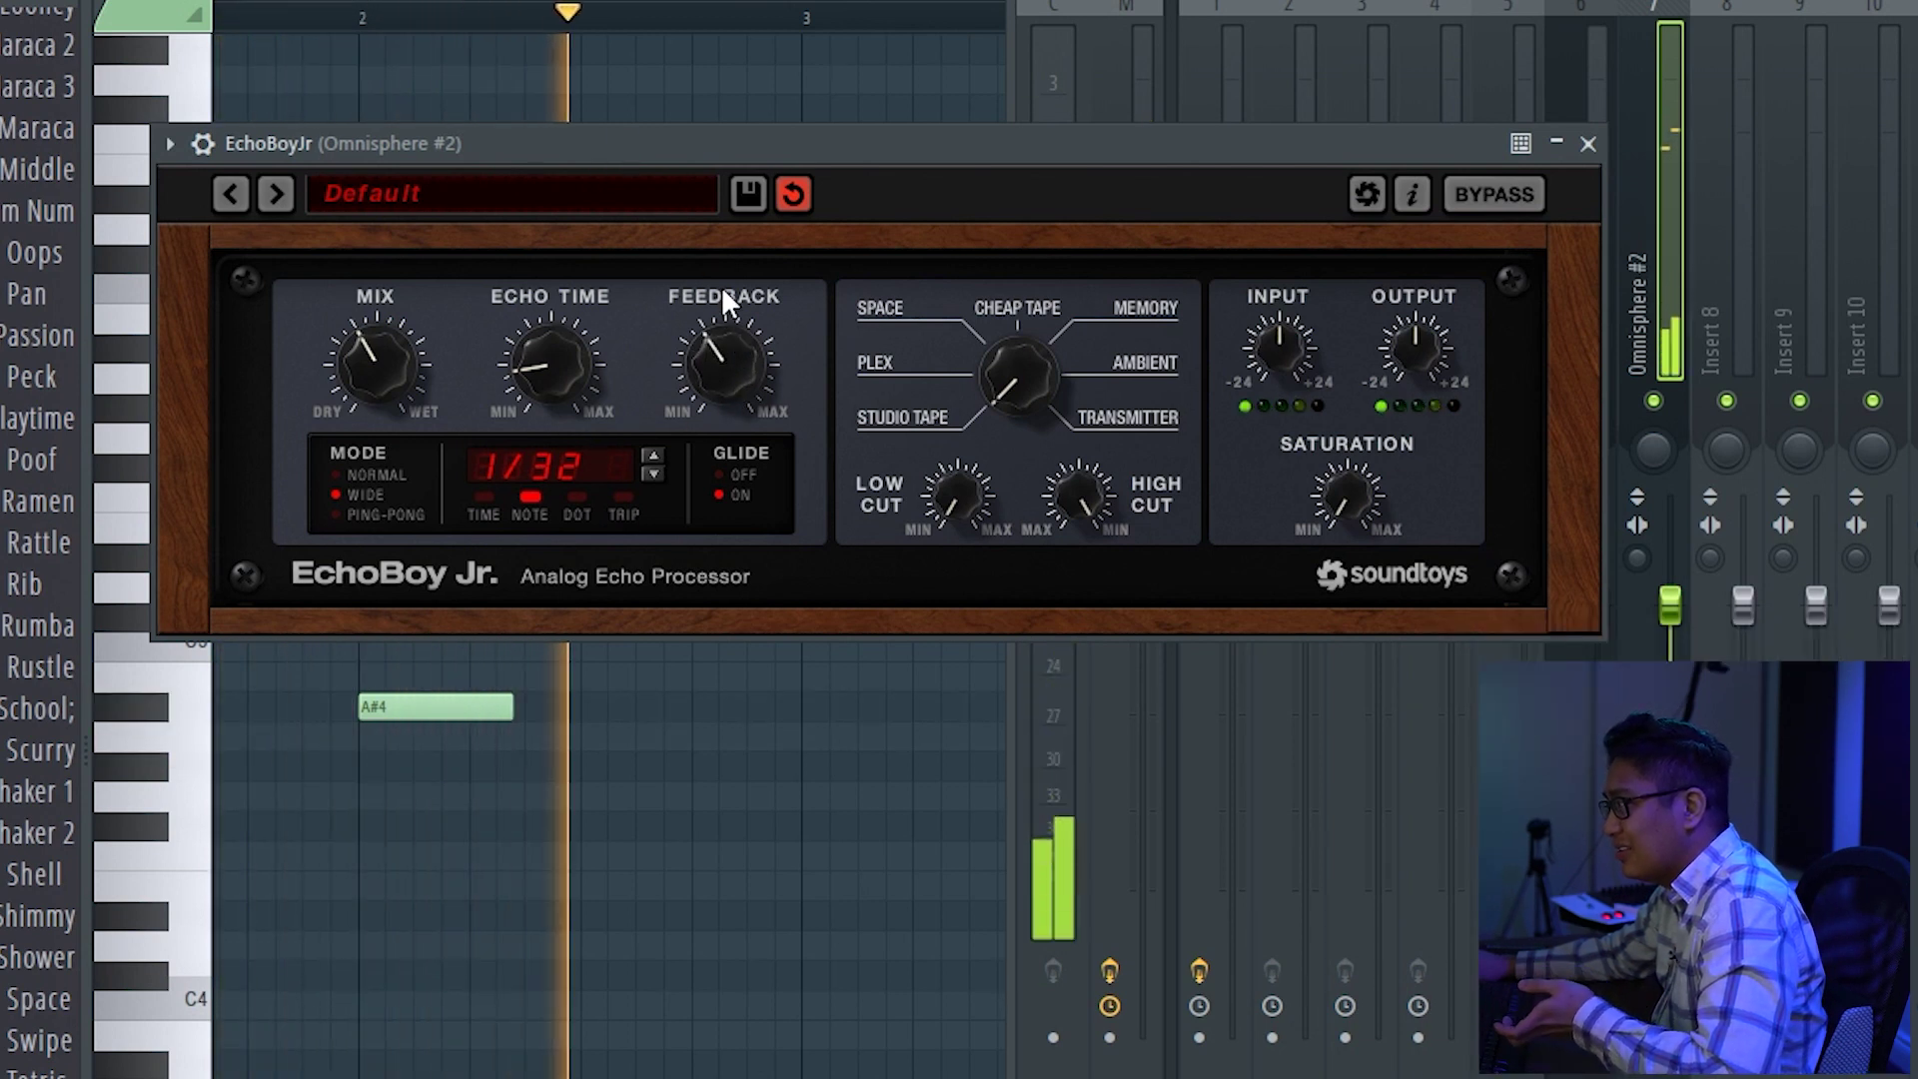
pyautogui.moveTo(727, 360)
pyautogui.mouseDown()
pyautogui.moveTo(727, 314)
pyautogui.moveTo(733, 364)
pyautogui.mouseUp()
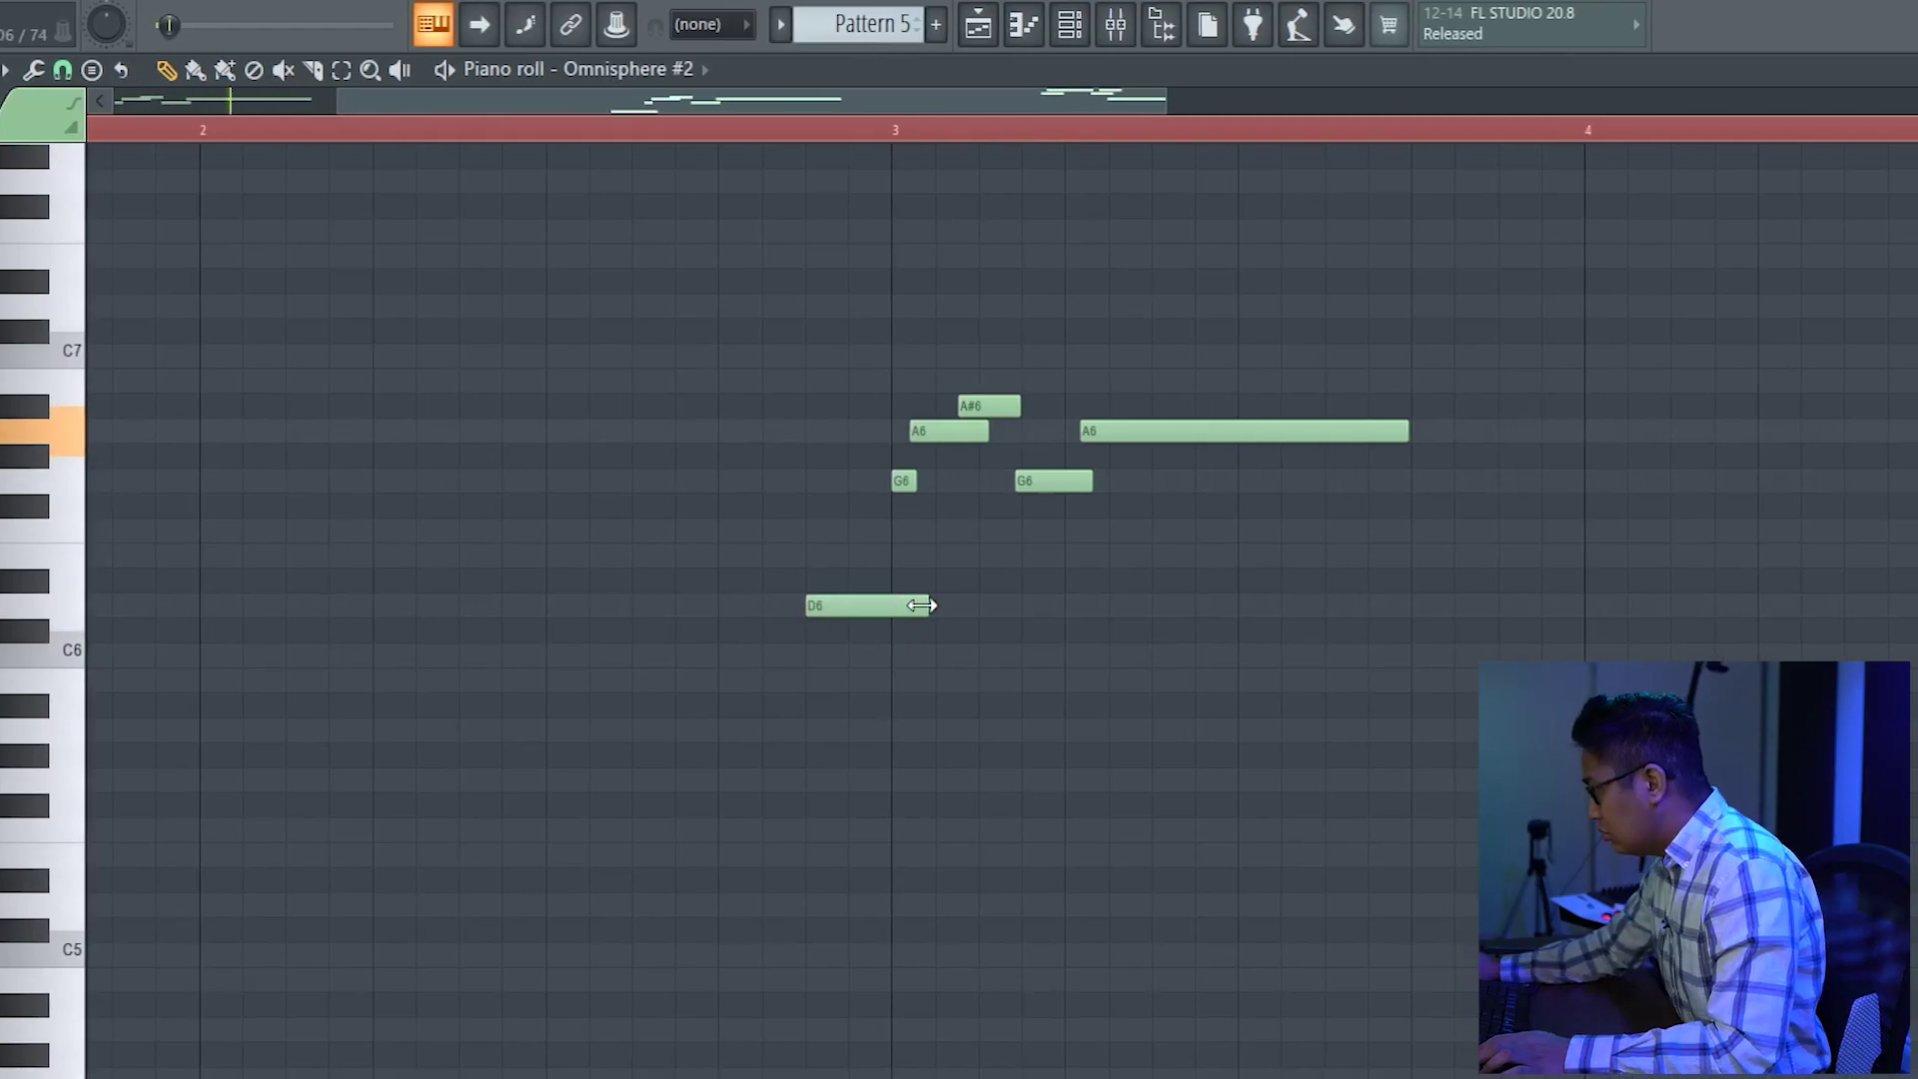
# Shorten the D6 note before bar 3 of the Omnisphere #2 melody so it ends at the bar line.
pyautogui.moveTo(921, 606); pyautogui.dragTo(896, 608)
pyautogui.scroll(-3, 842, 492)
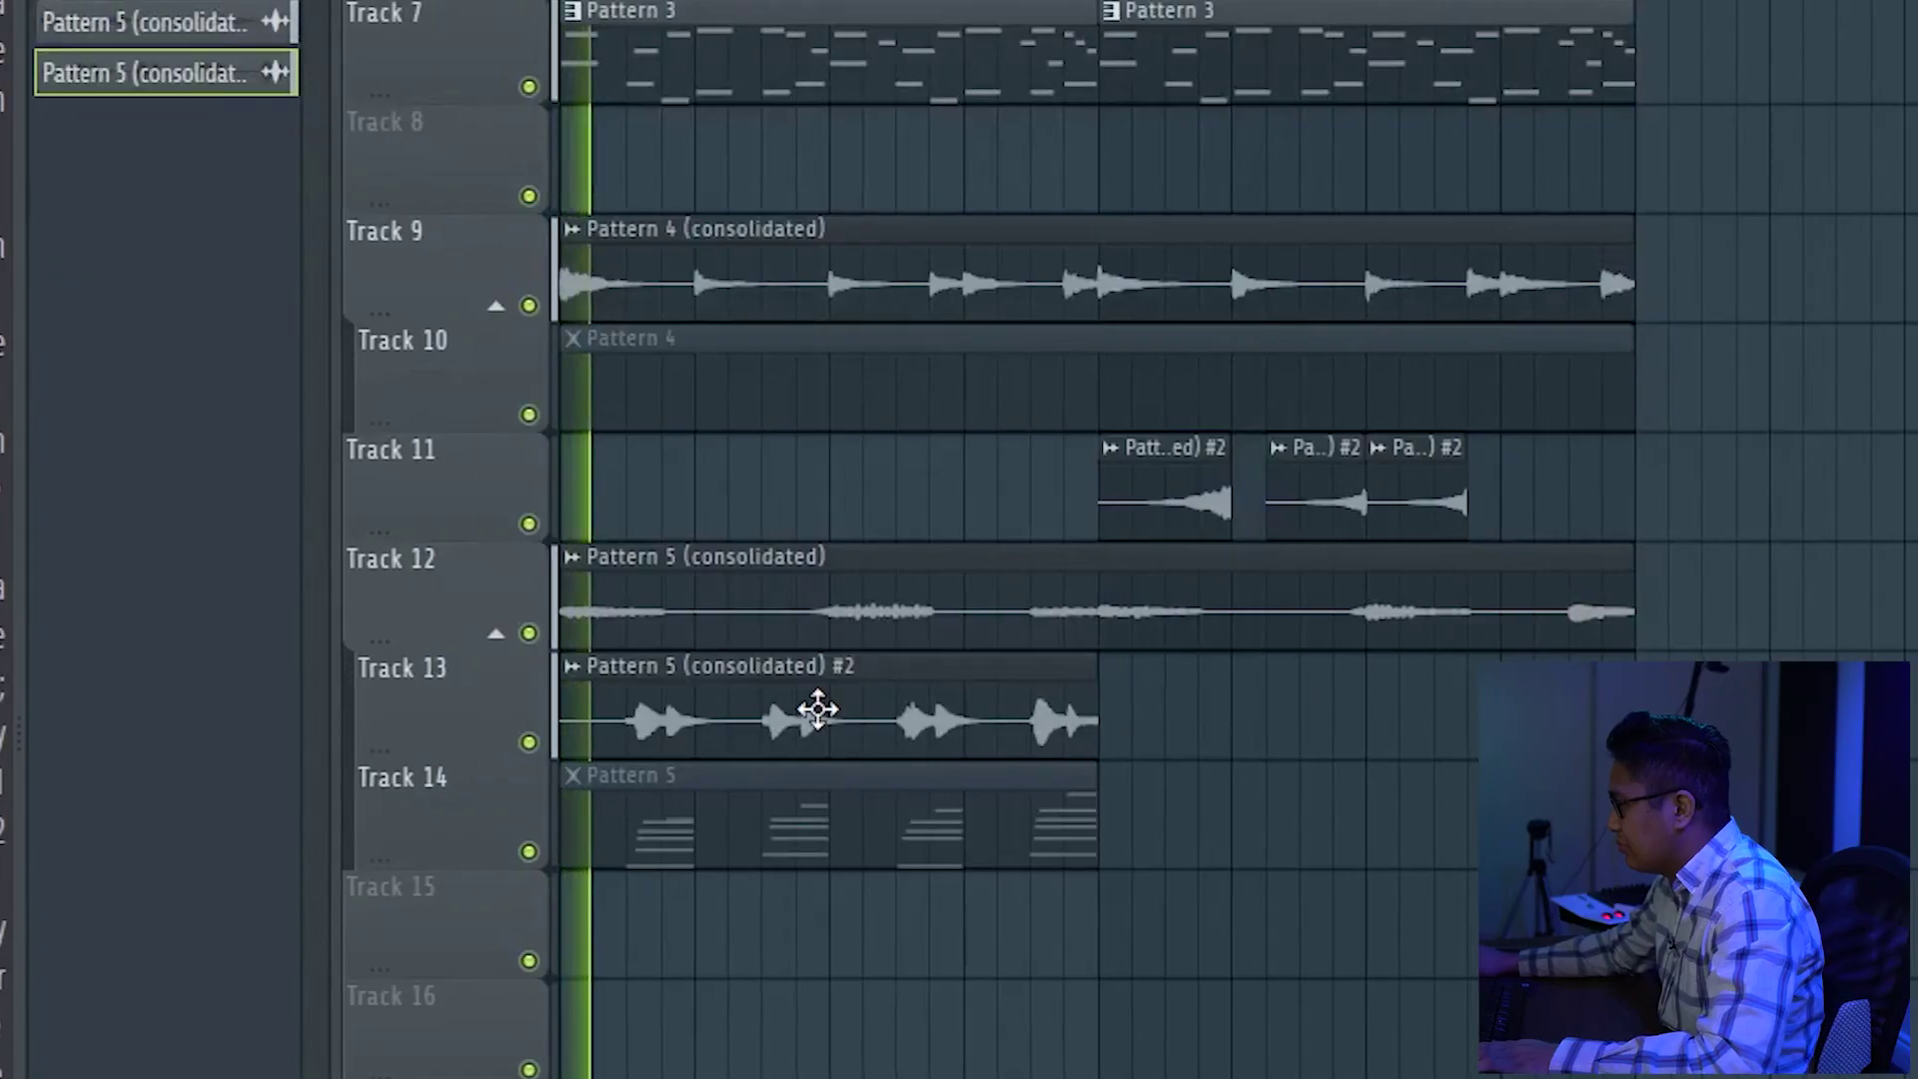
# Lower the time-stretching pitch of the Pattern 5 (consolidated) #2 audio clip on Track 13, using Auto stretch mode.
pyautogui.doubleClick(813, 710)
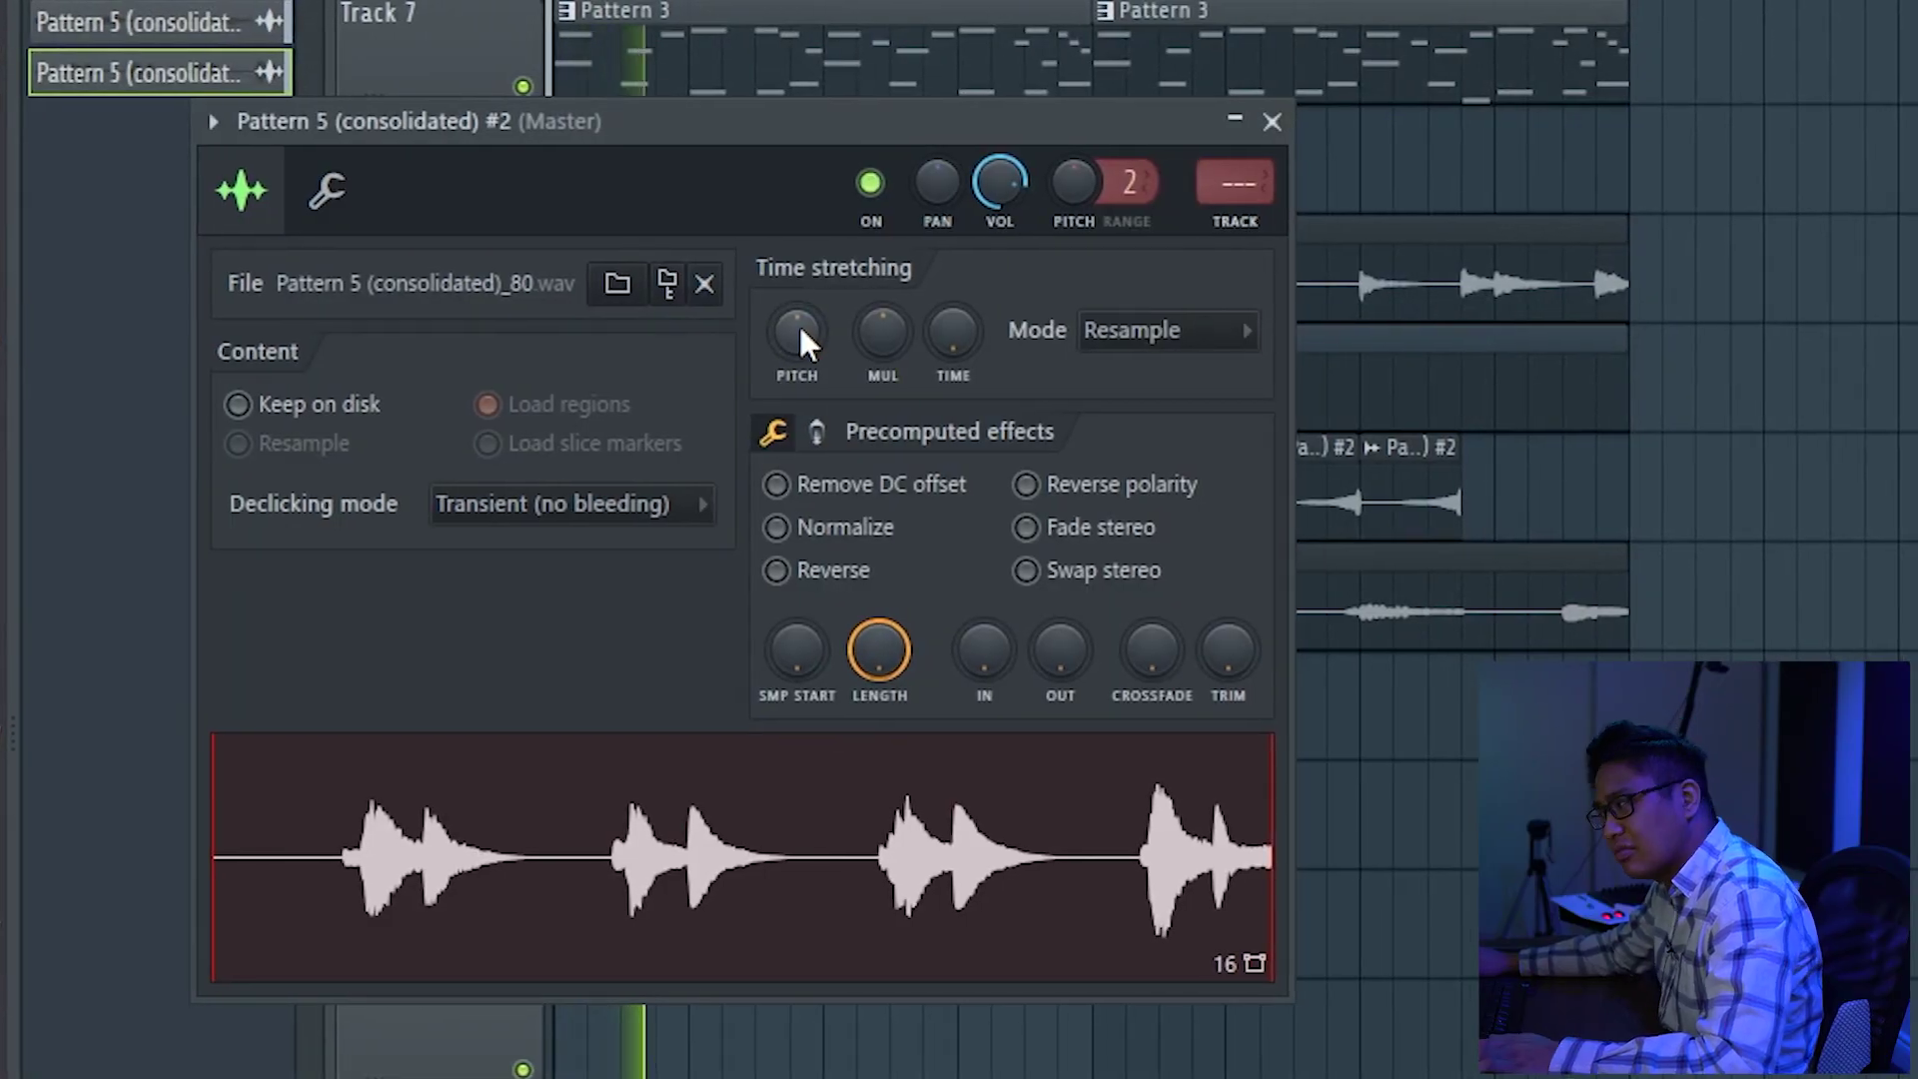
pyautogui.moveTo(799, 339); pyautogui.dragTo(797, 367)
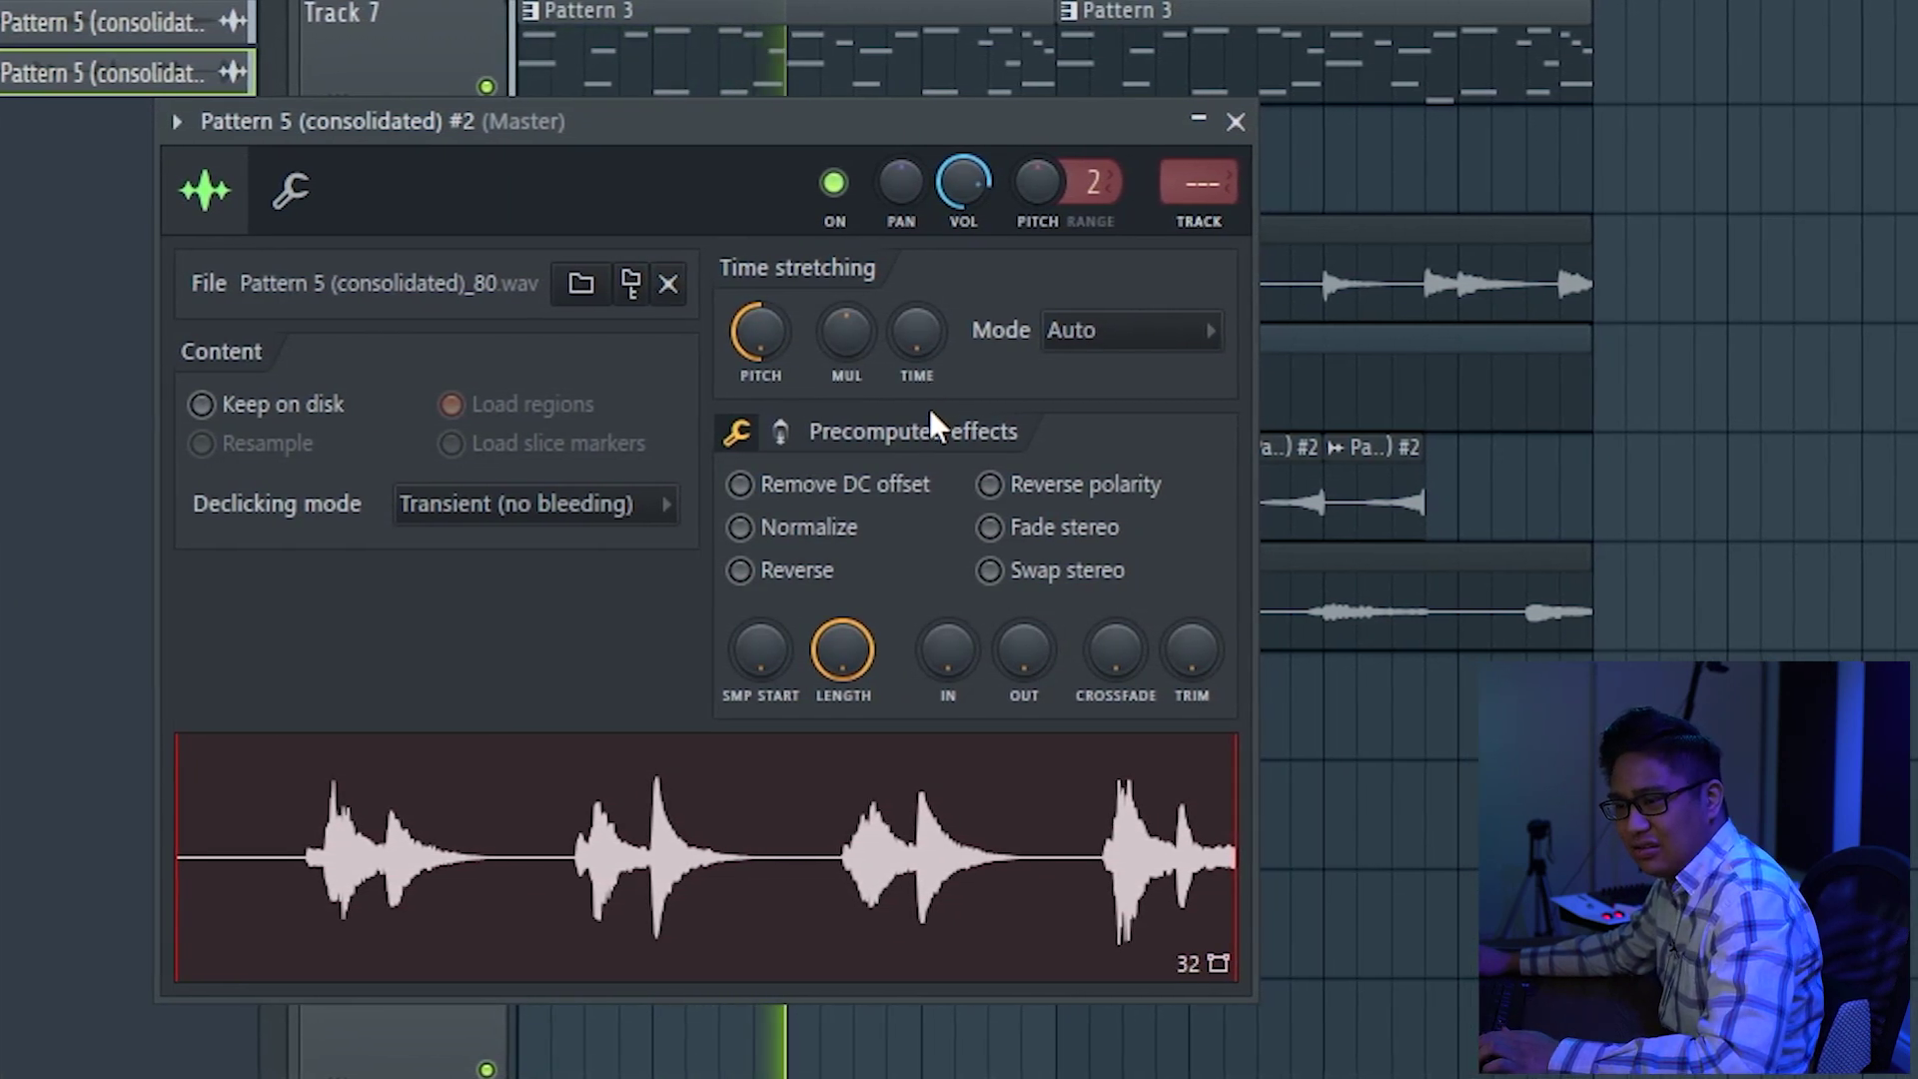
pyautogui.press('Escape')
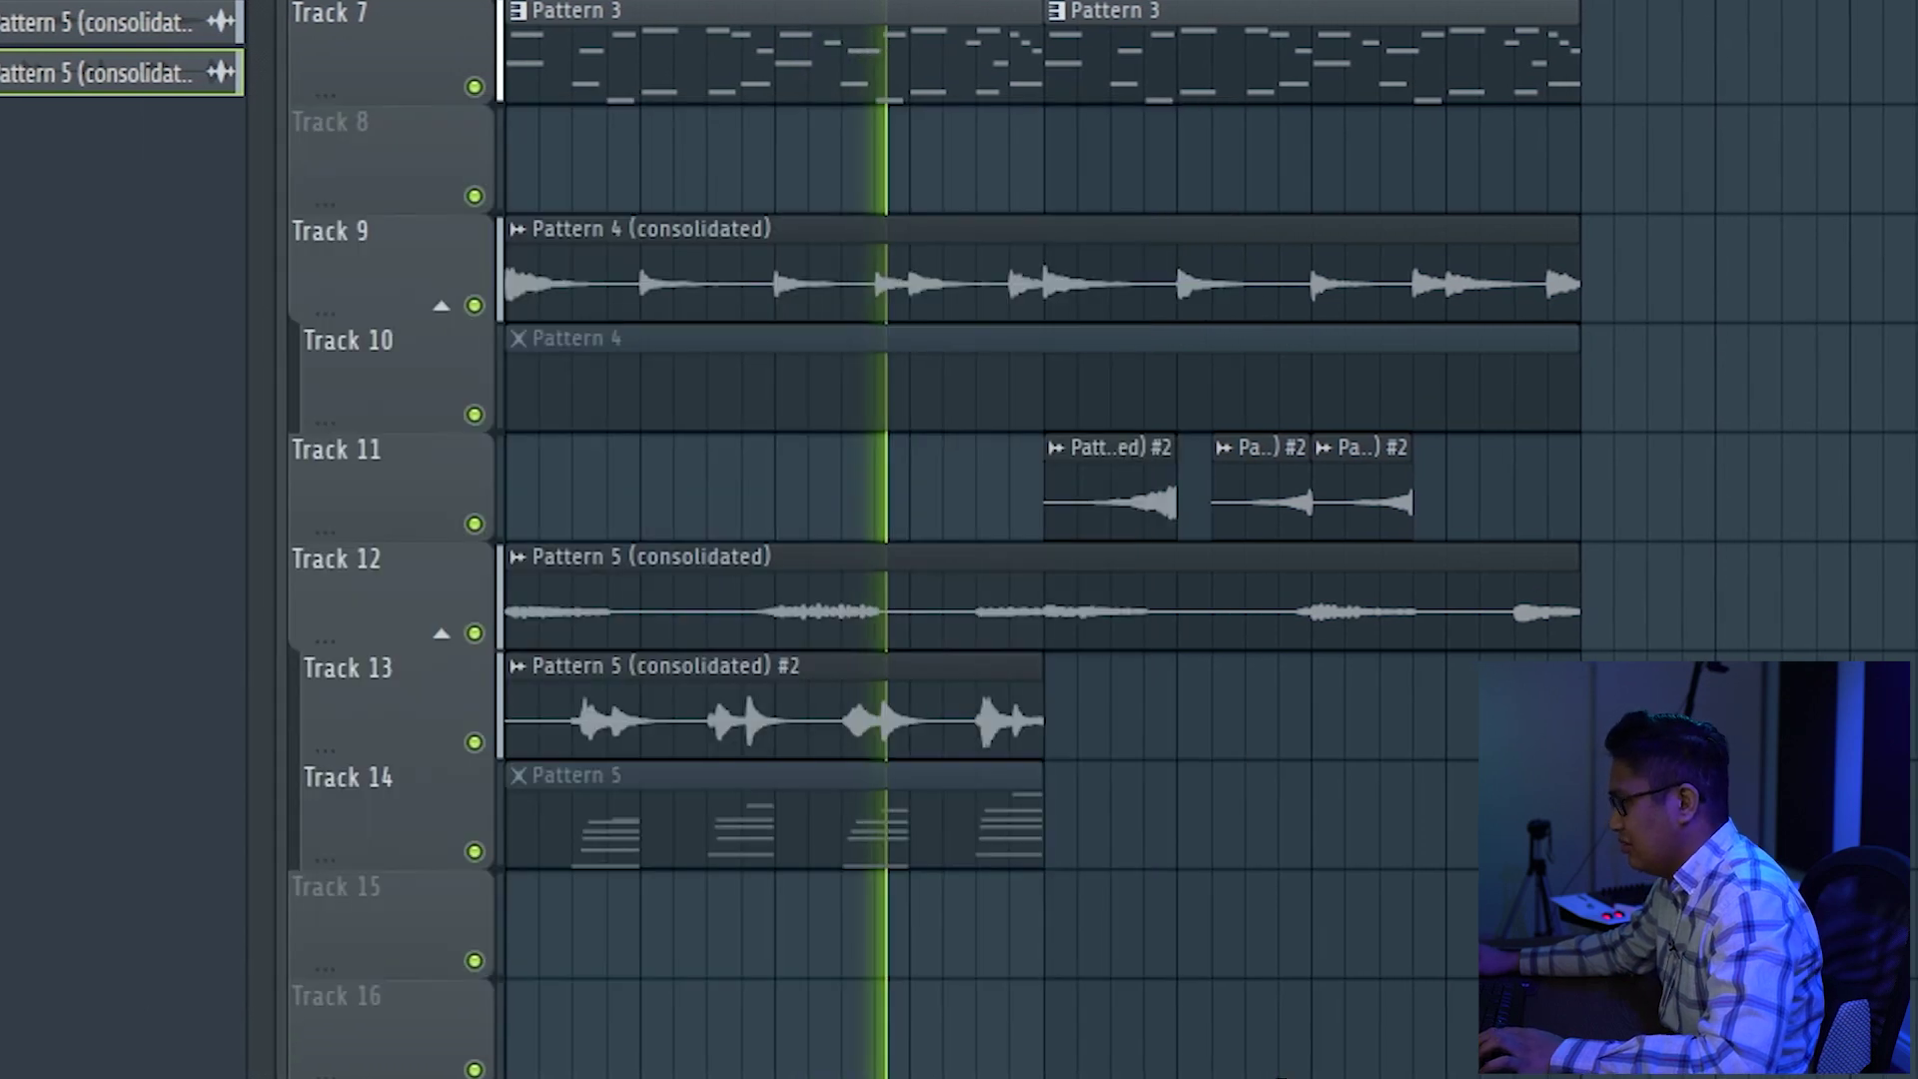
# Place a copy of the Pattern 5 (consolidated) #2 clip directly after the first on Track 13 and make it unique.
pyautogui.click(1087, 702)
pyautogui.rightClick(1067, 694)
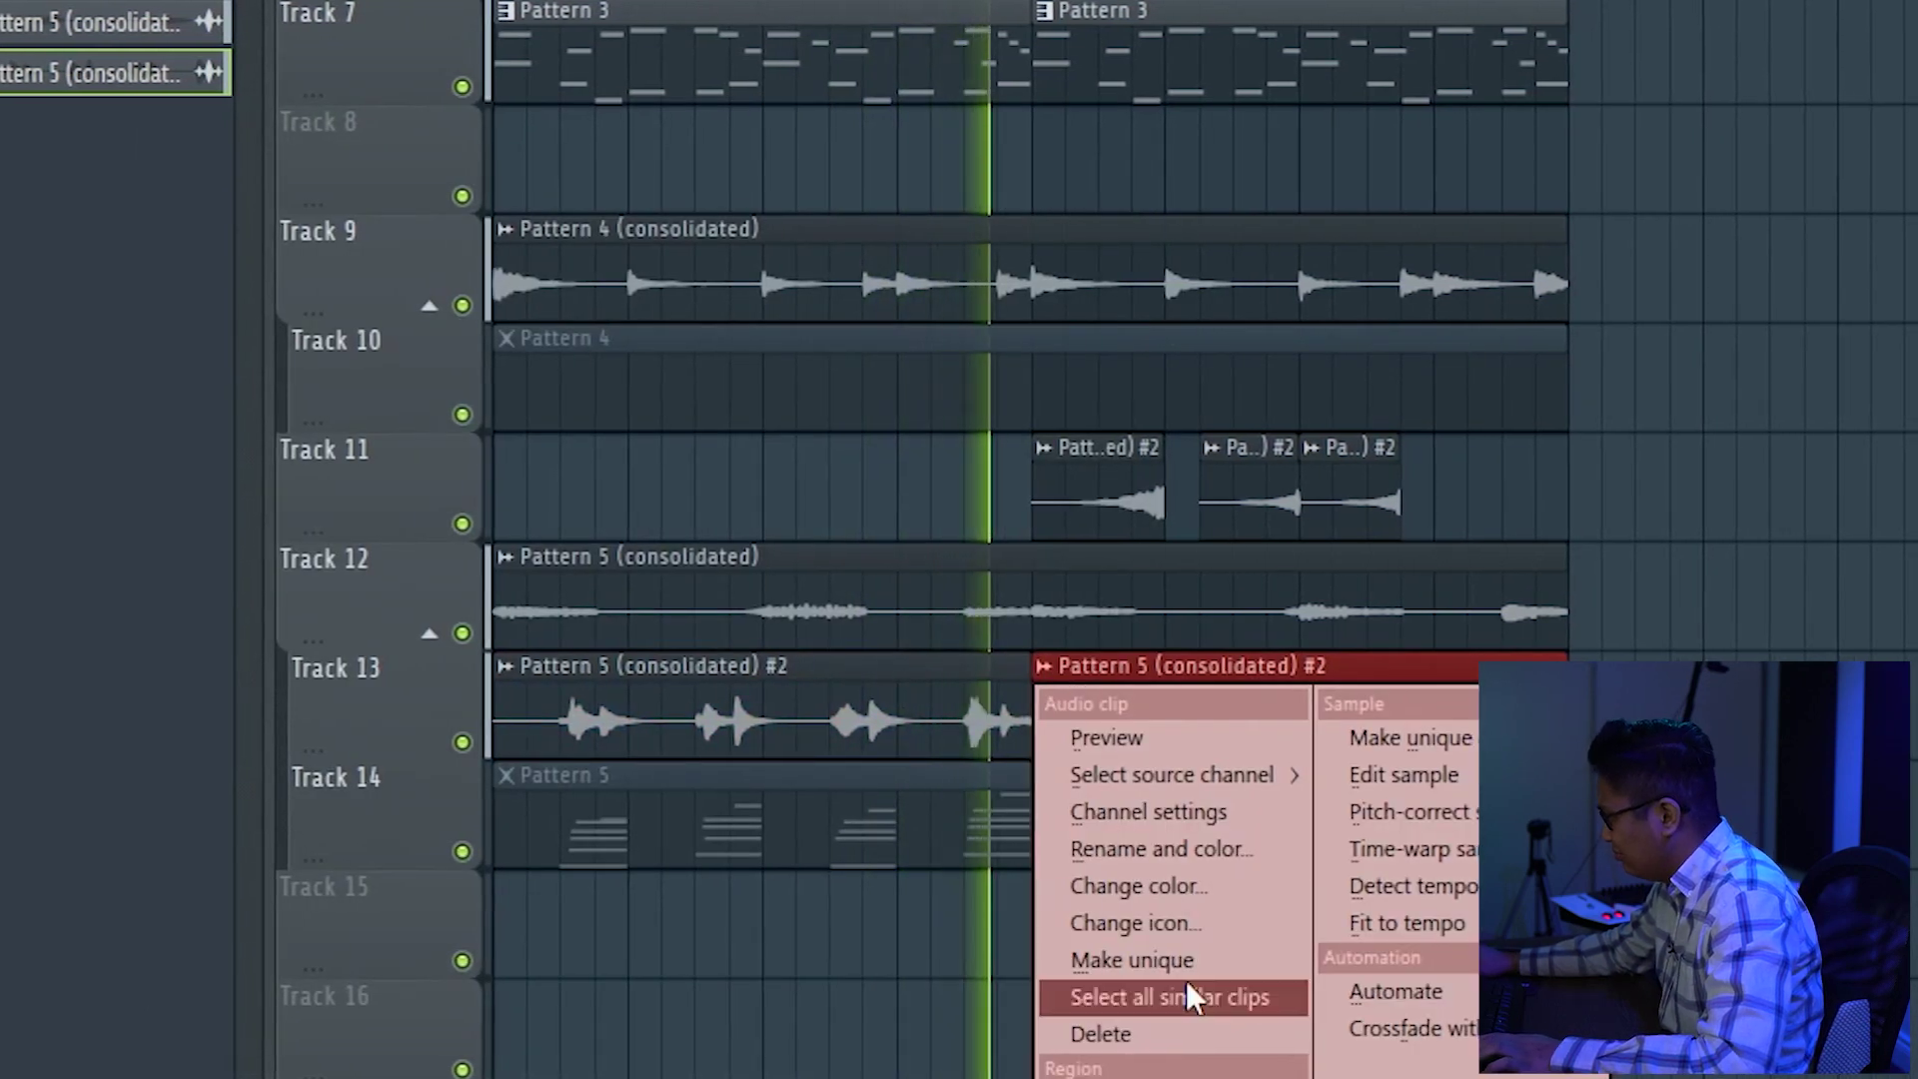
pyautogui.click(1186, 976)
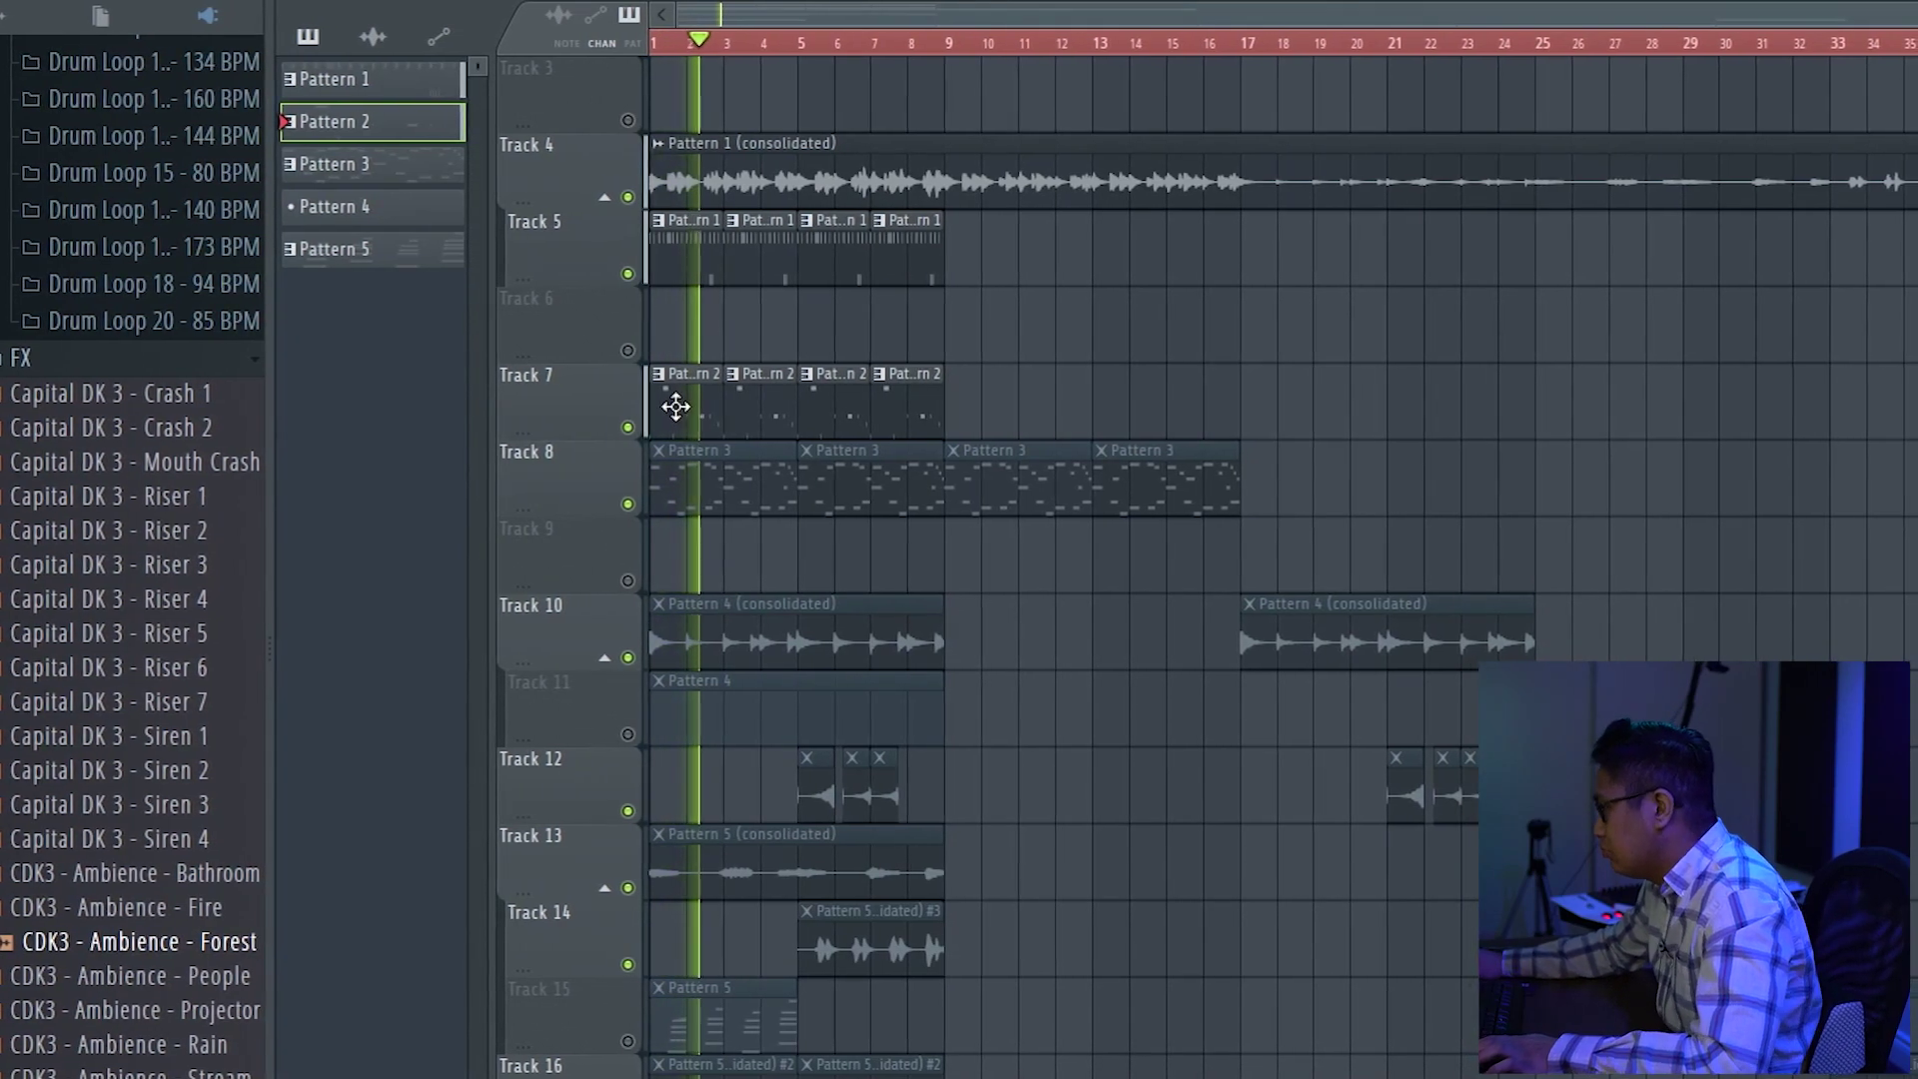
# Examine the notes of the first Pattern 2 clip on Track 7 during playback, and return to the playlist arrangement.
pyautogui.doubleClick(676, 410)
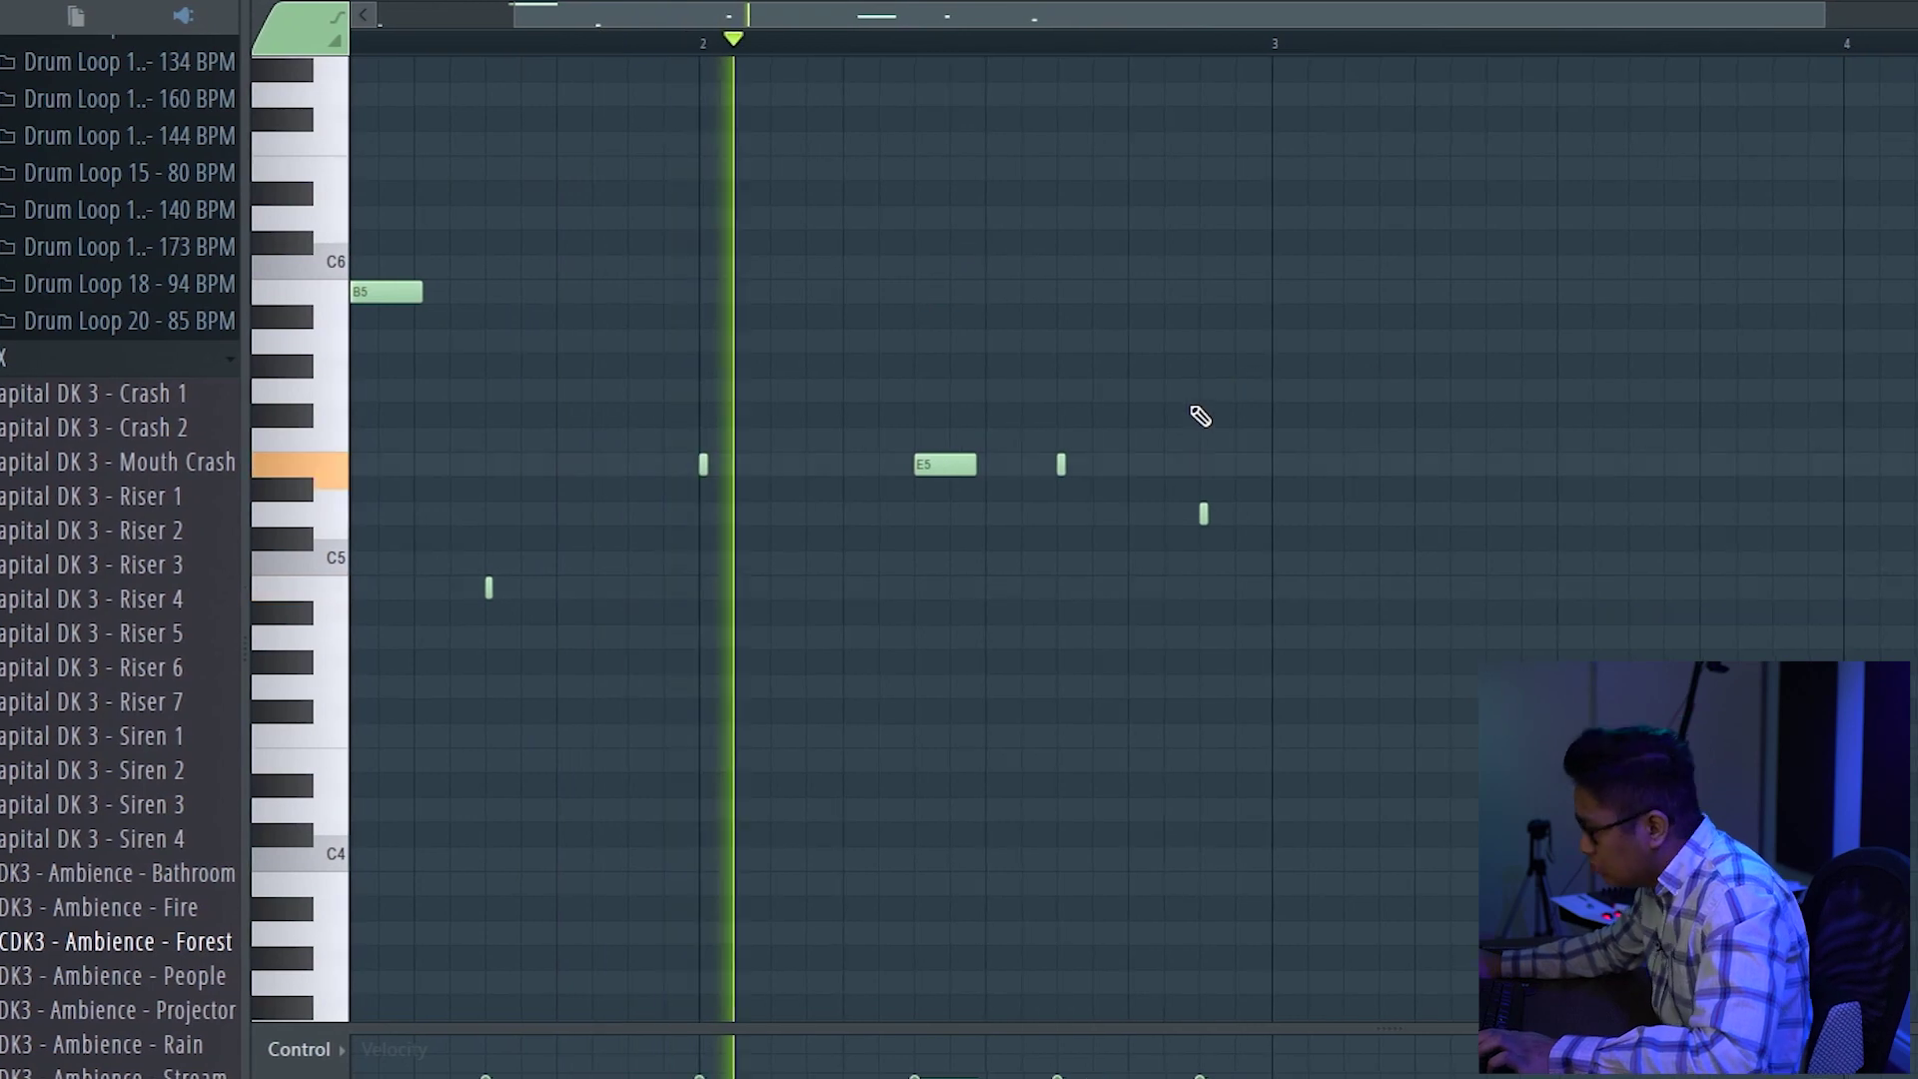
pyautogui.scroll(3, 1426, 442)
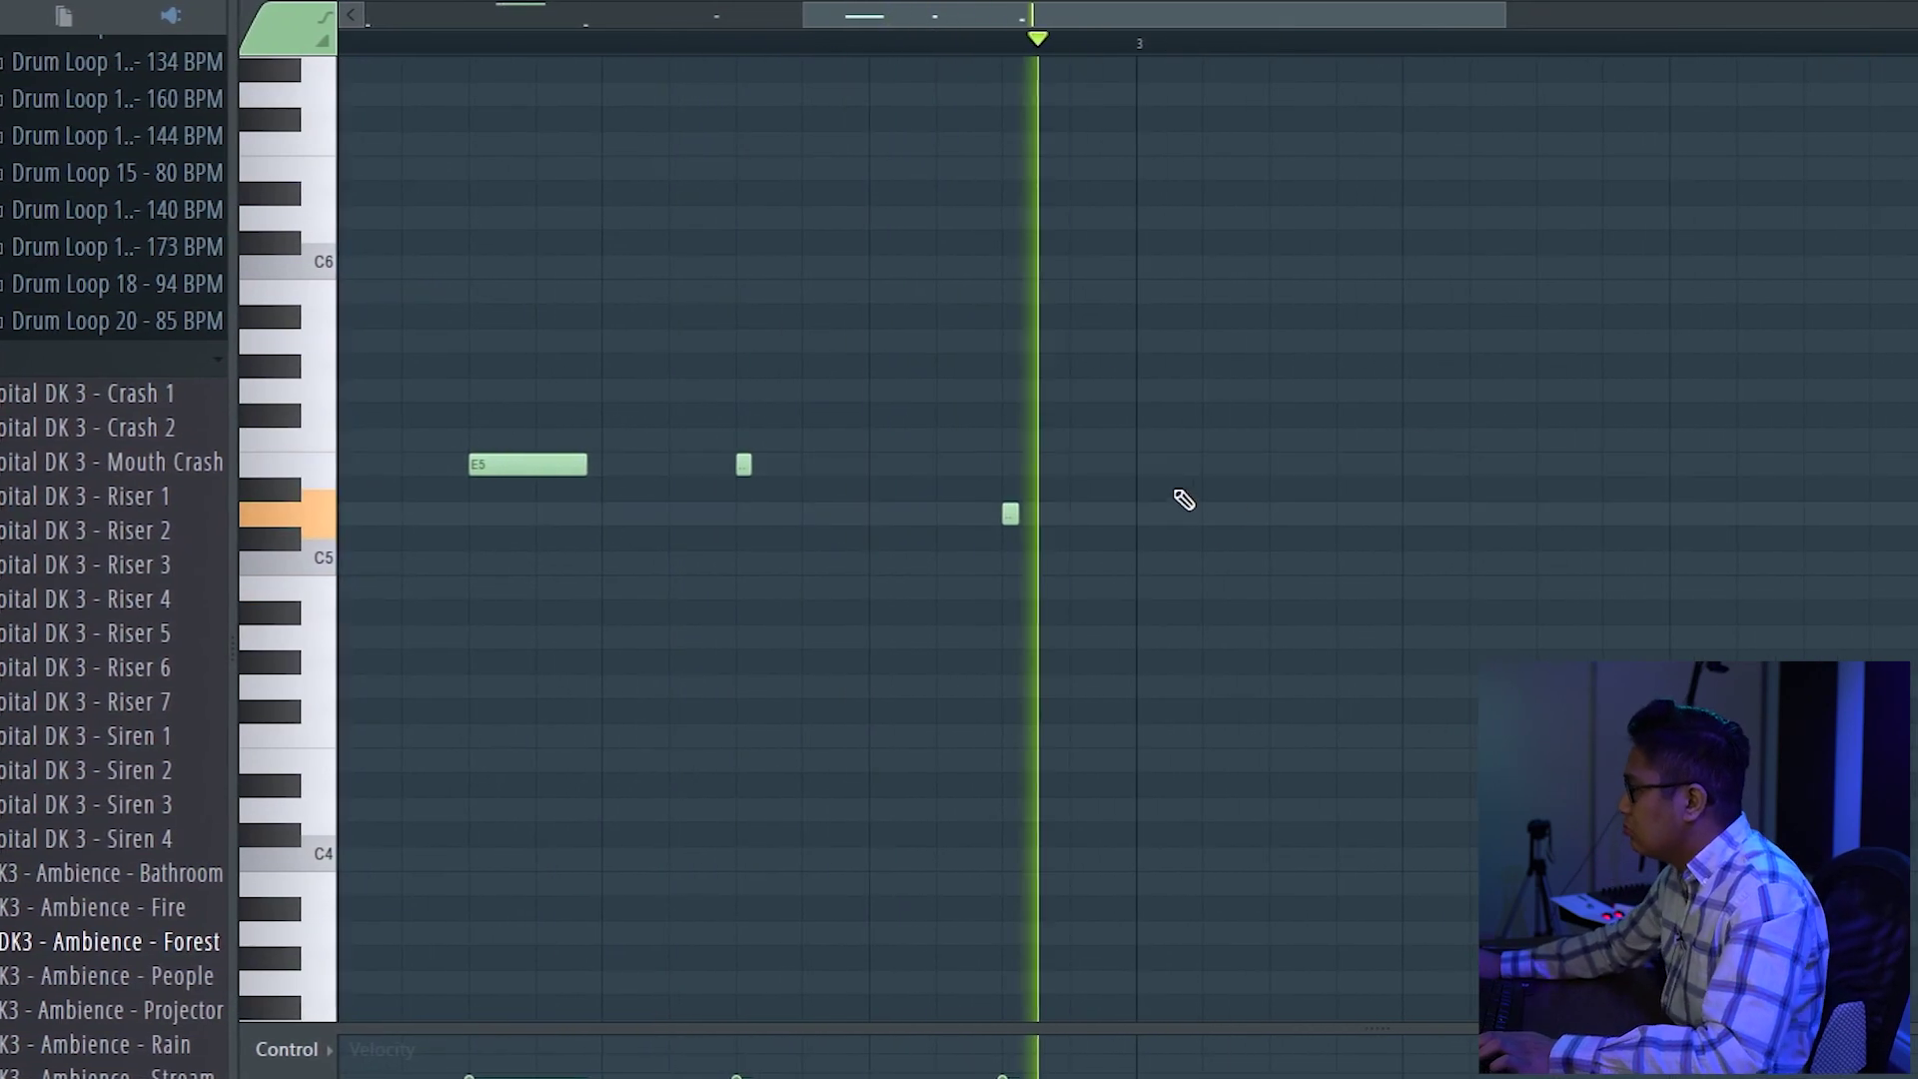
pyautogui.scroll(3, 1156, 551)
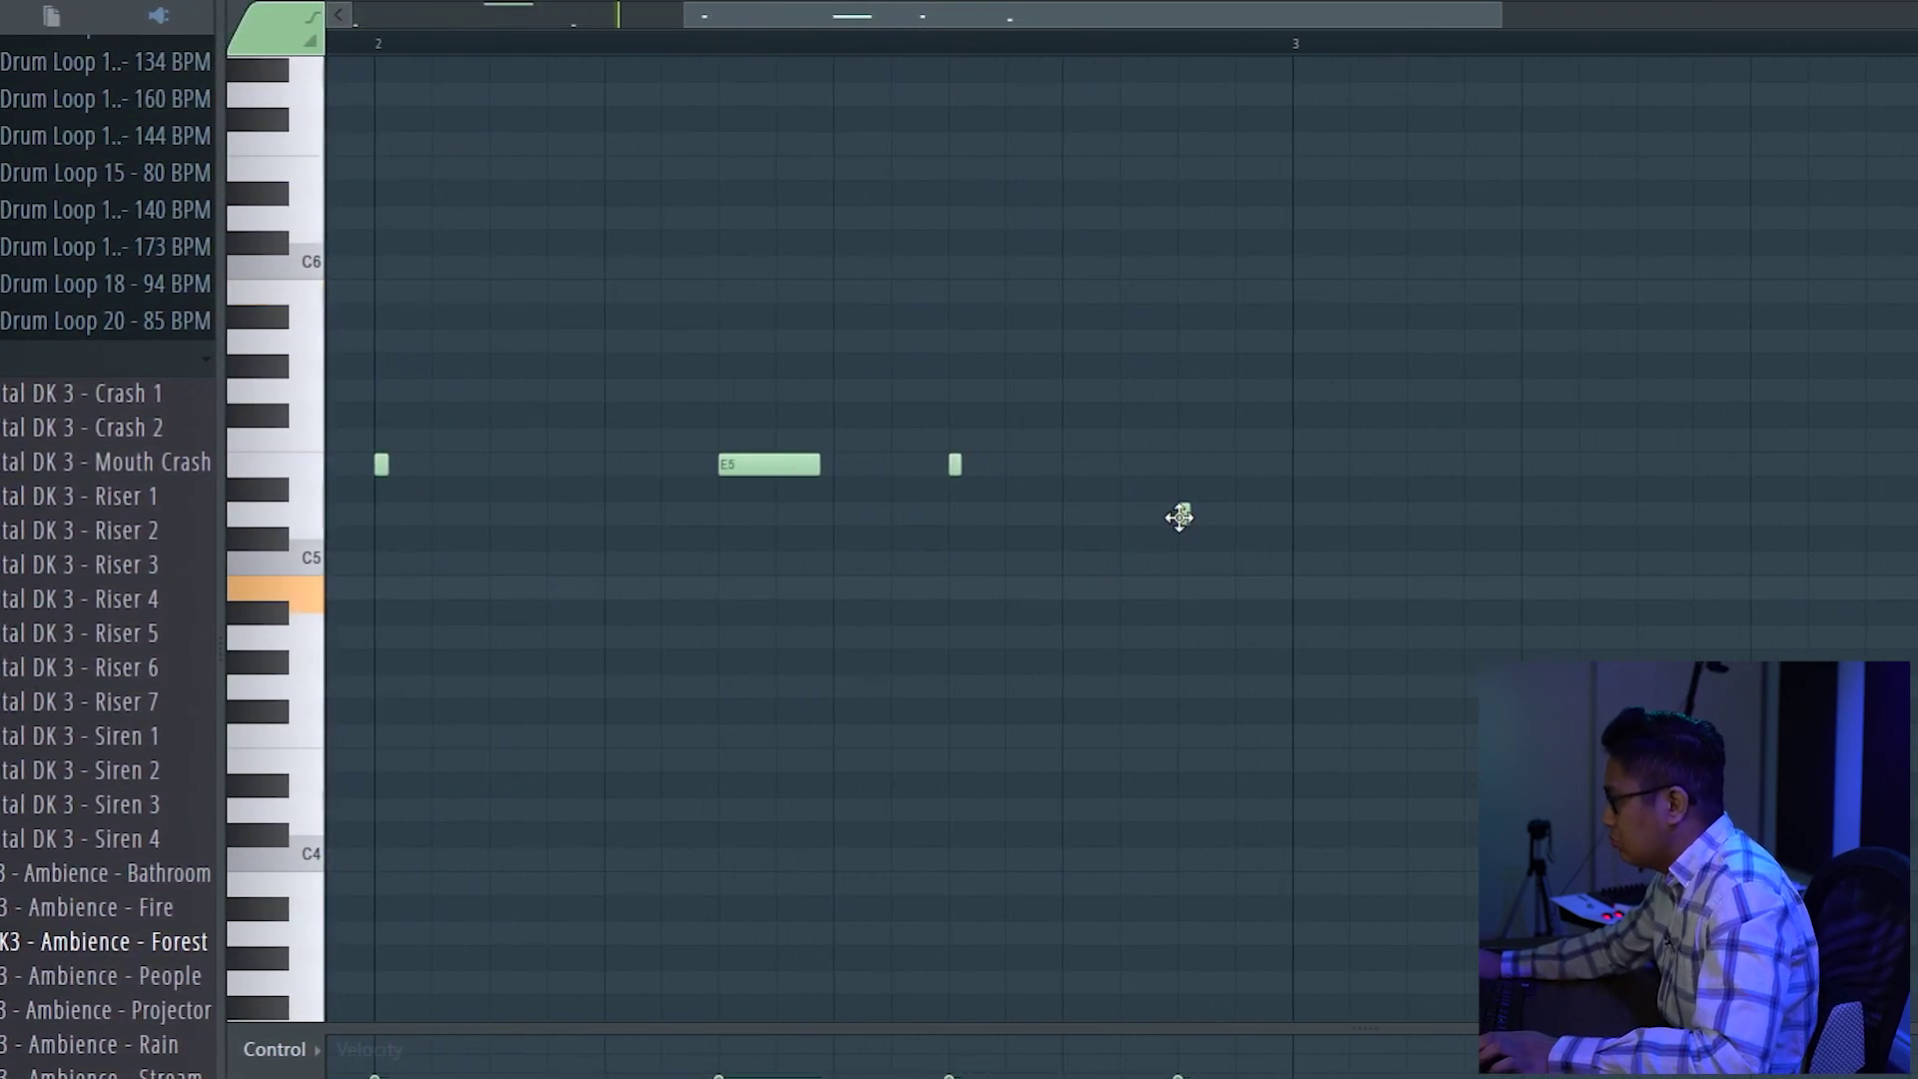
pyautogui.scroll(-3, 1306, 415)
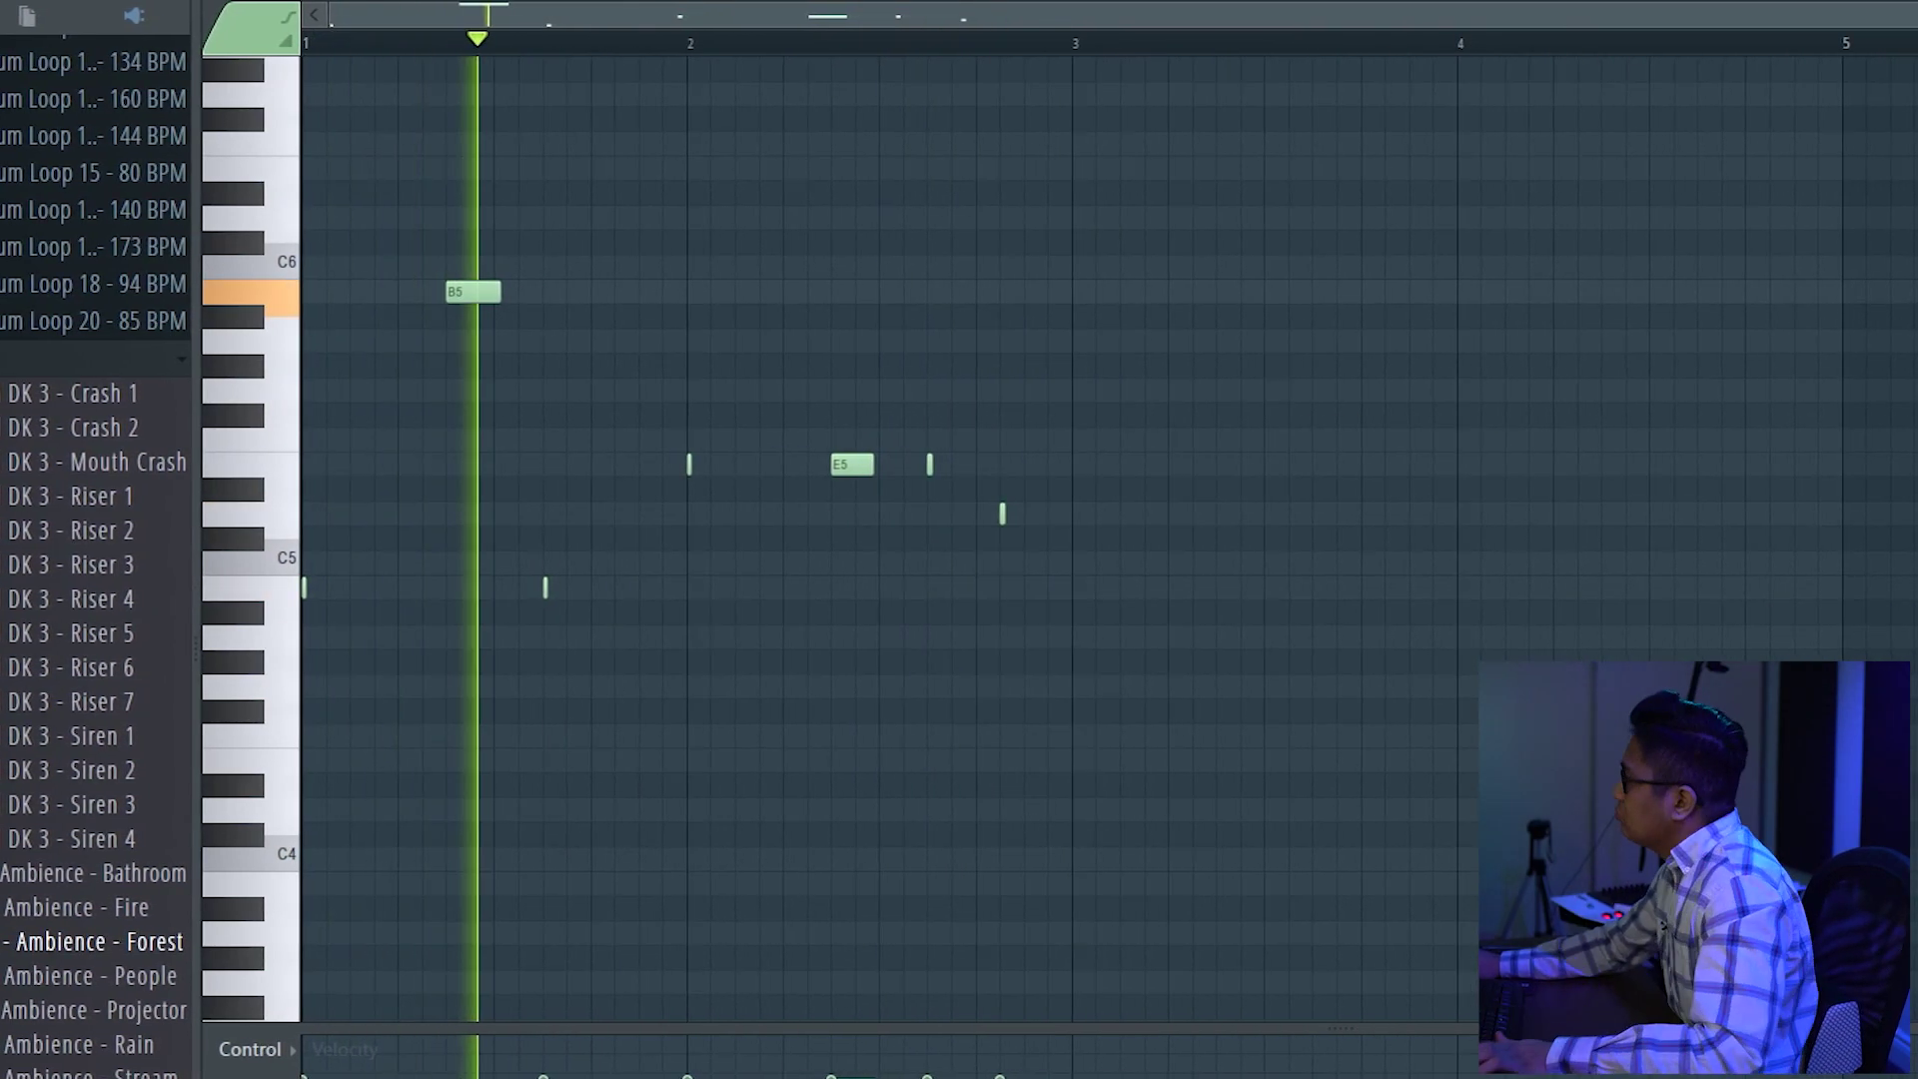
pyautogui.press('Escape')
pyautogui.press('Escape')
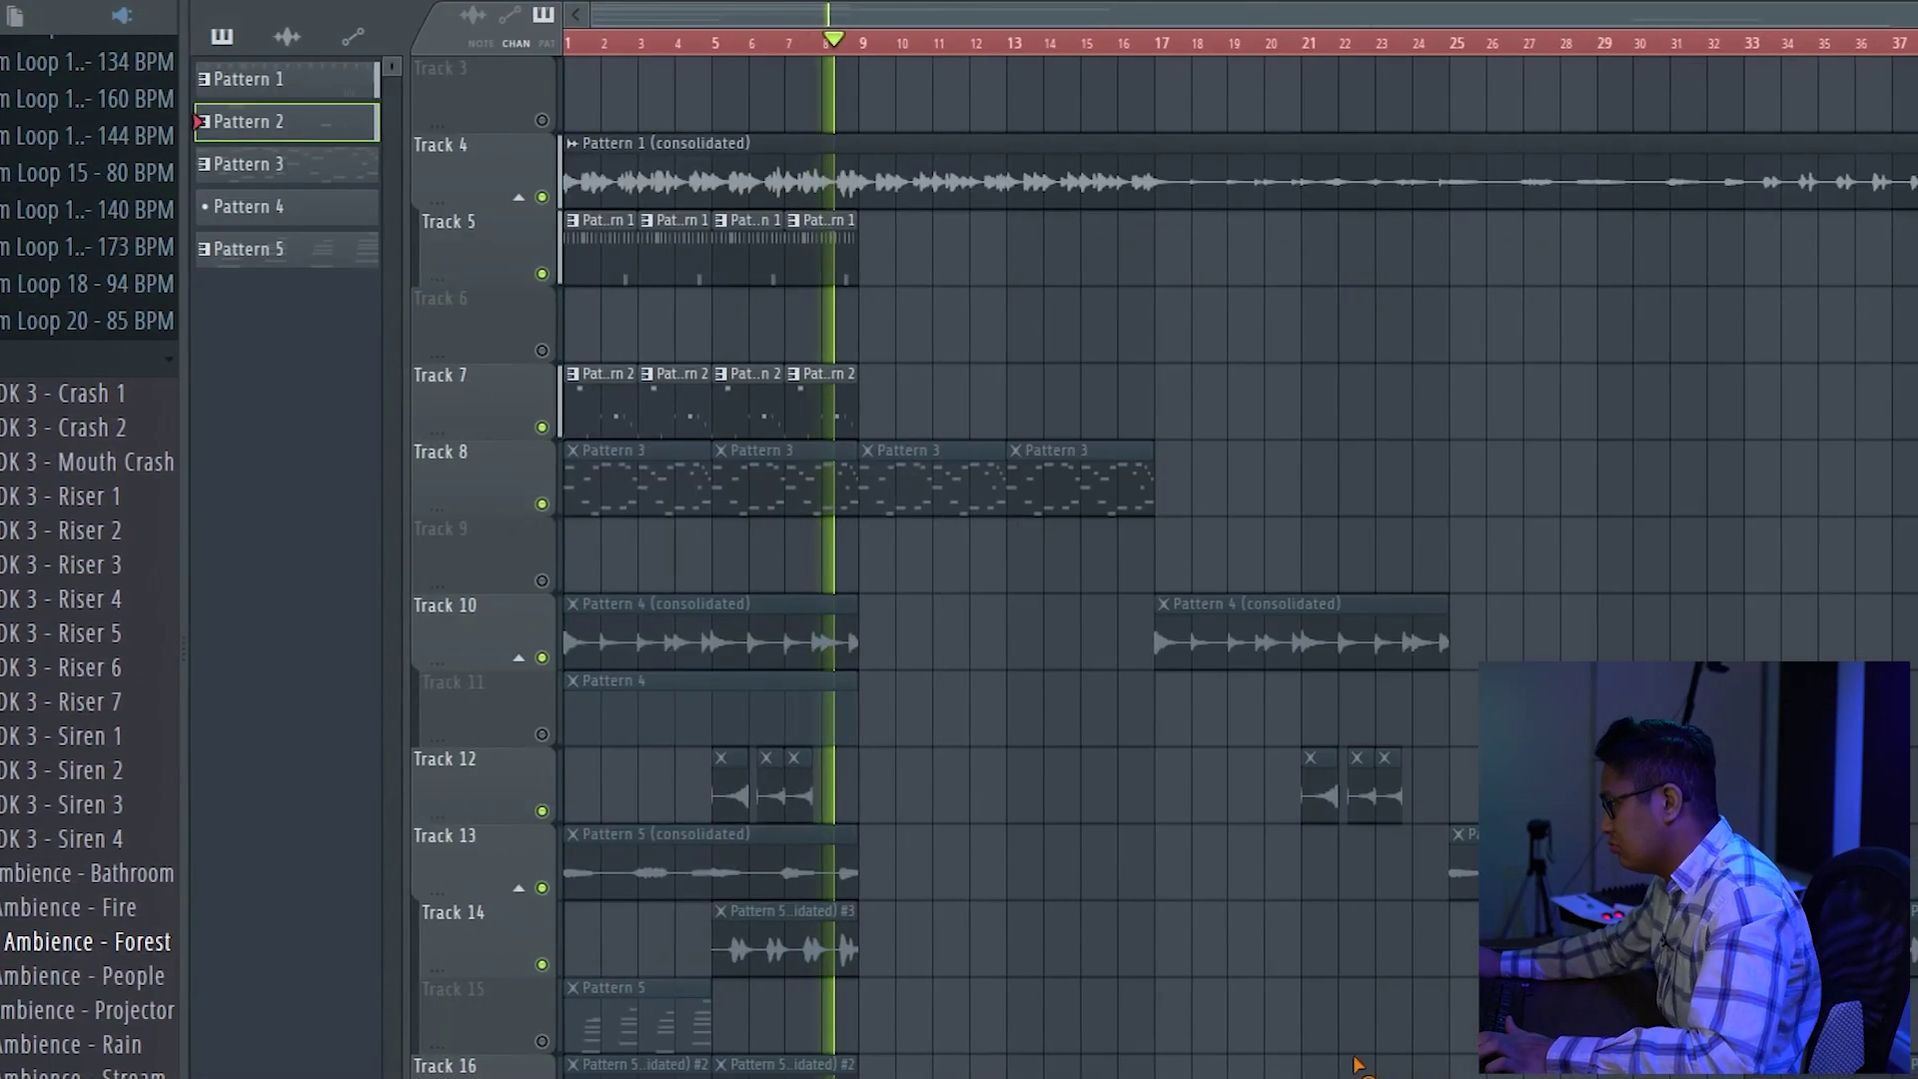
pyautogui.scroll(-1, 890, 590)
pyautogui.scroll(3, 655, 210)
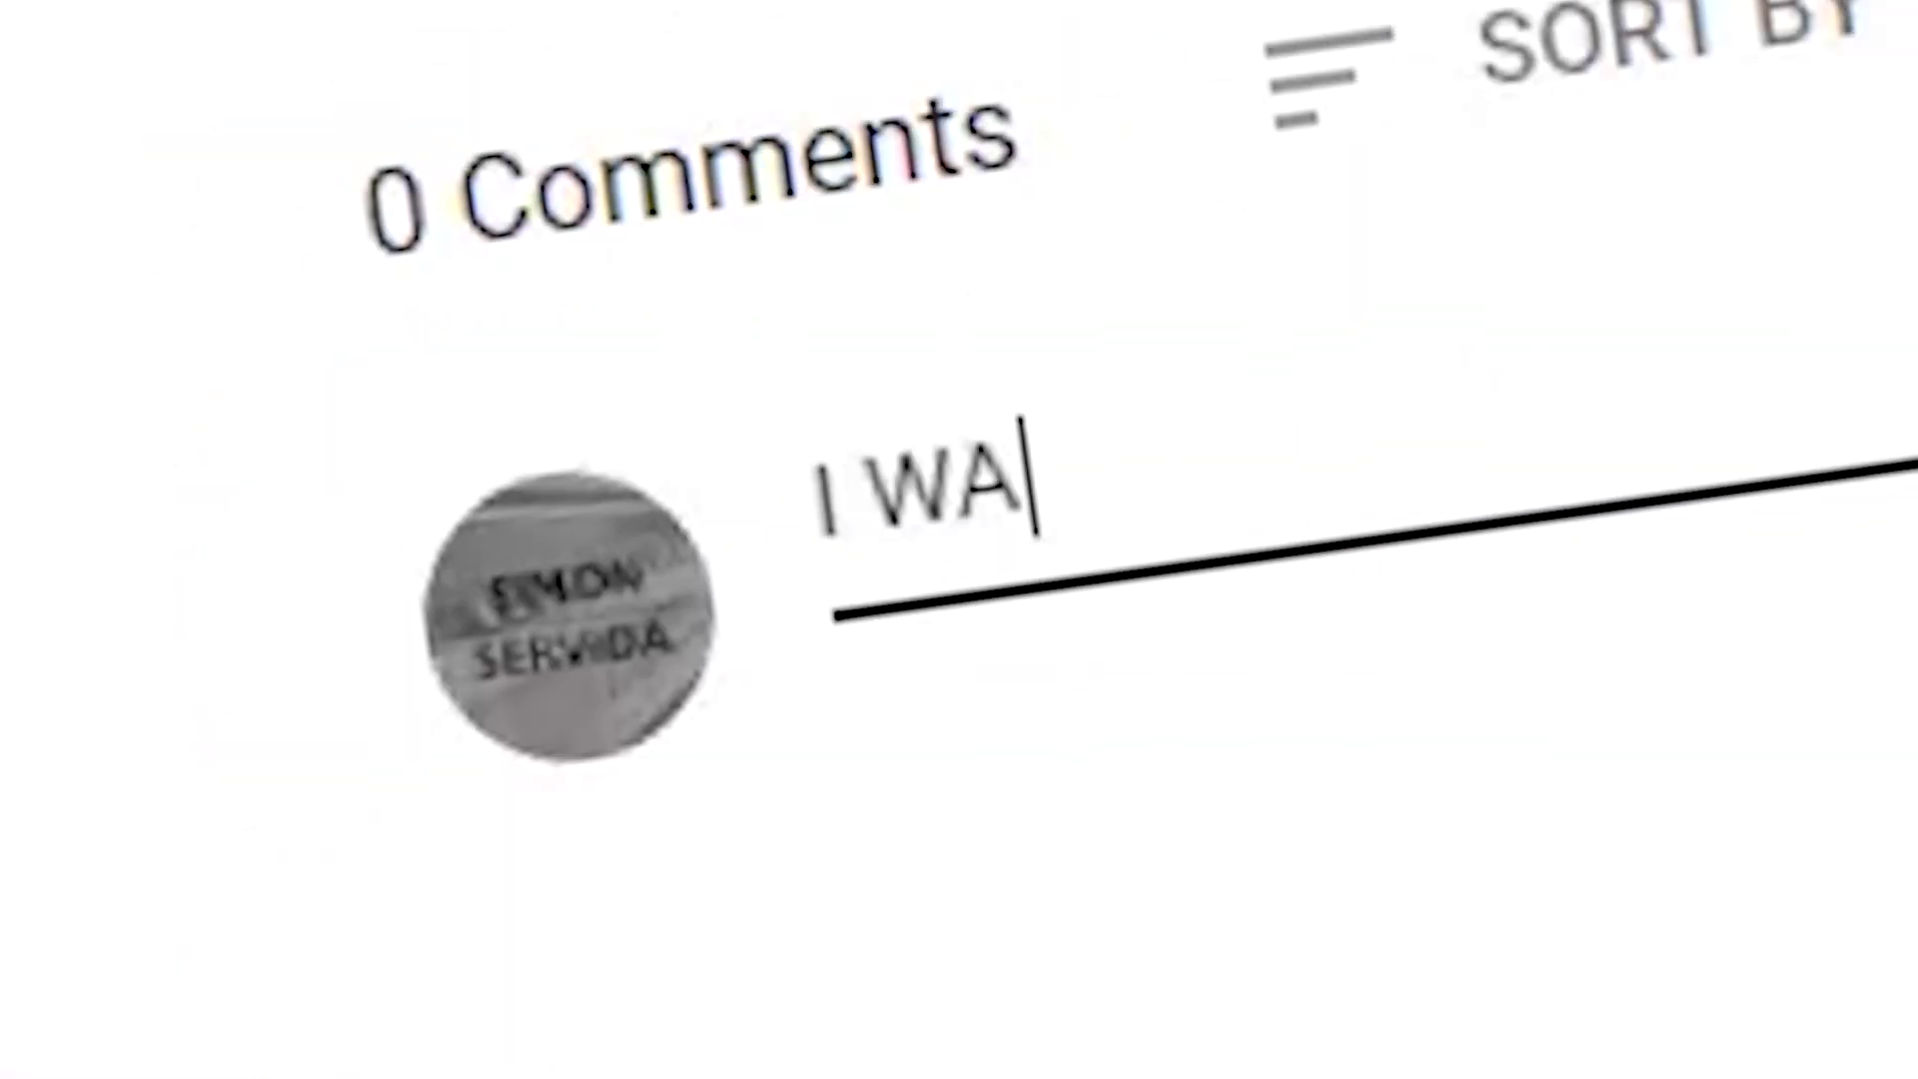
pyautogui.write('NT YOU BABIES!!!OASNOSAJNOSFN')
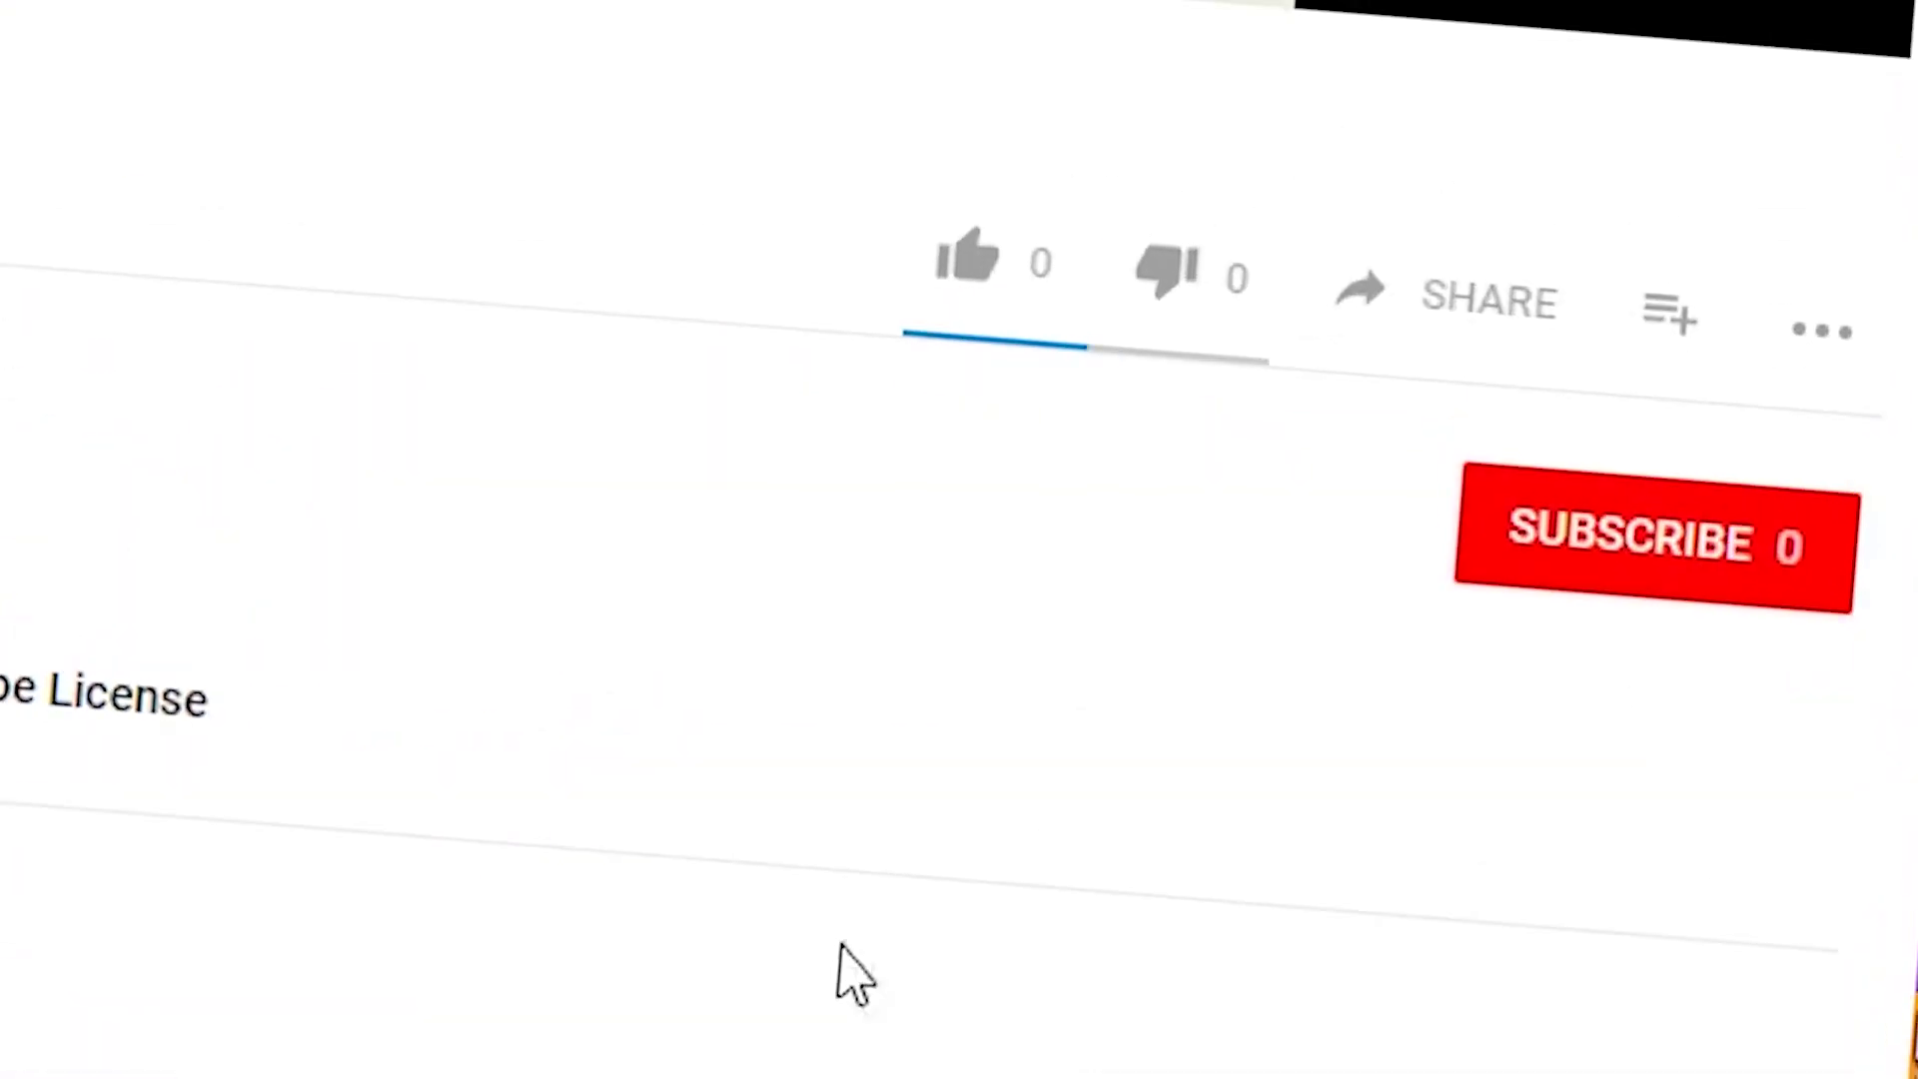
pyautogui.click(836, 506)
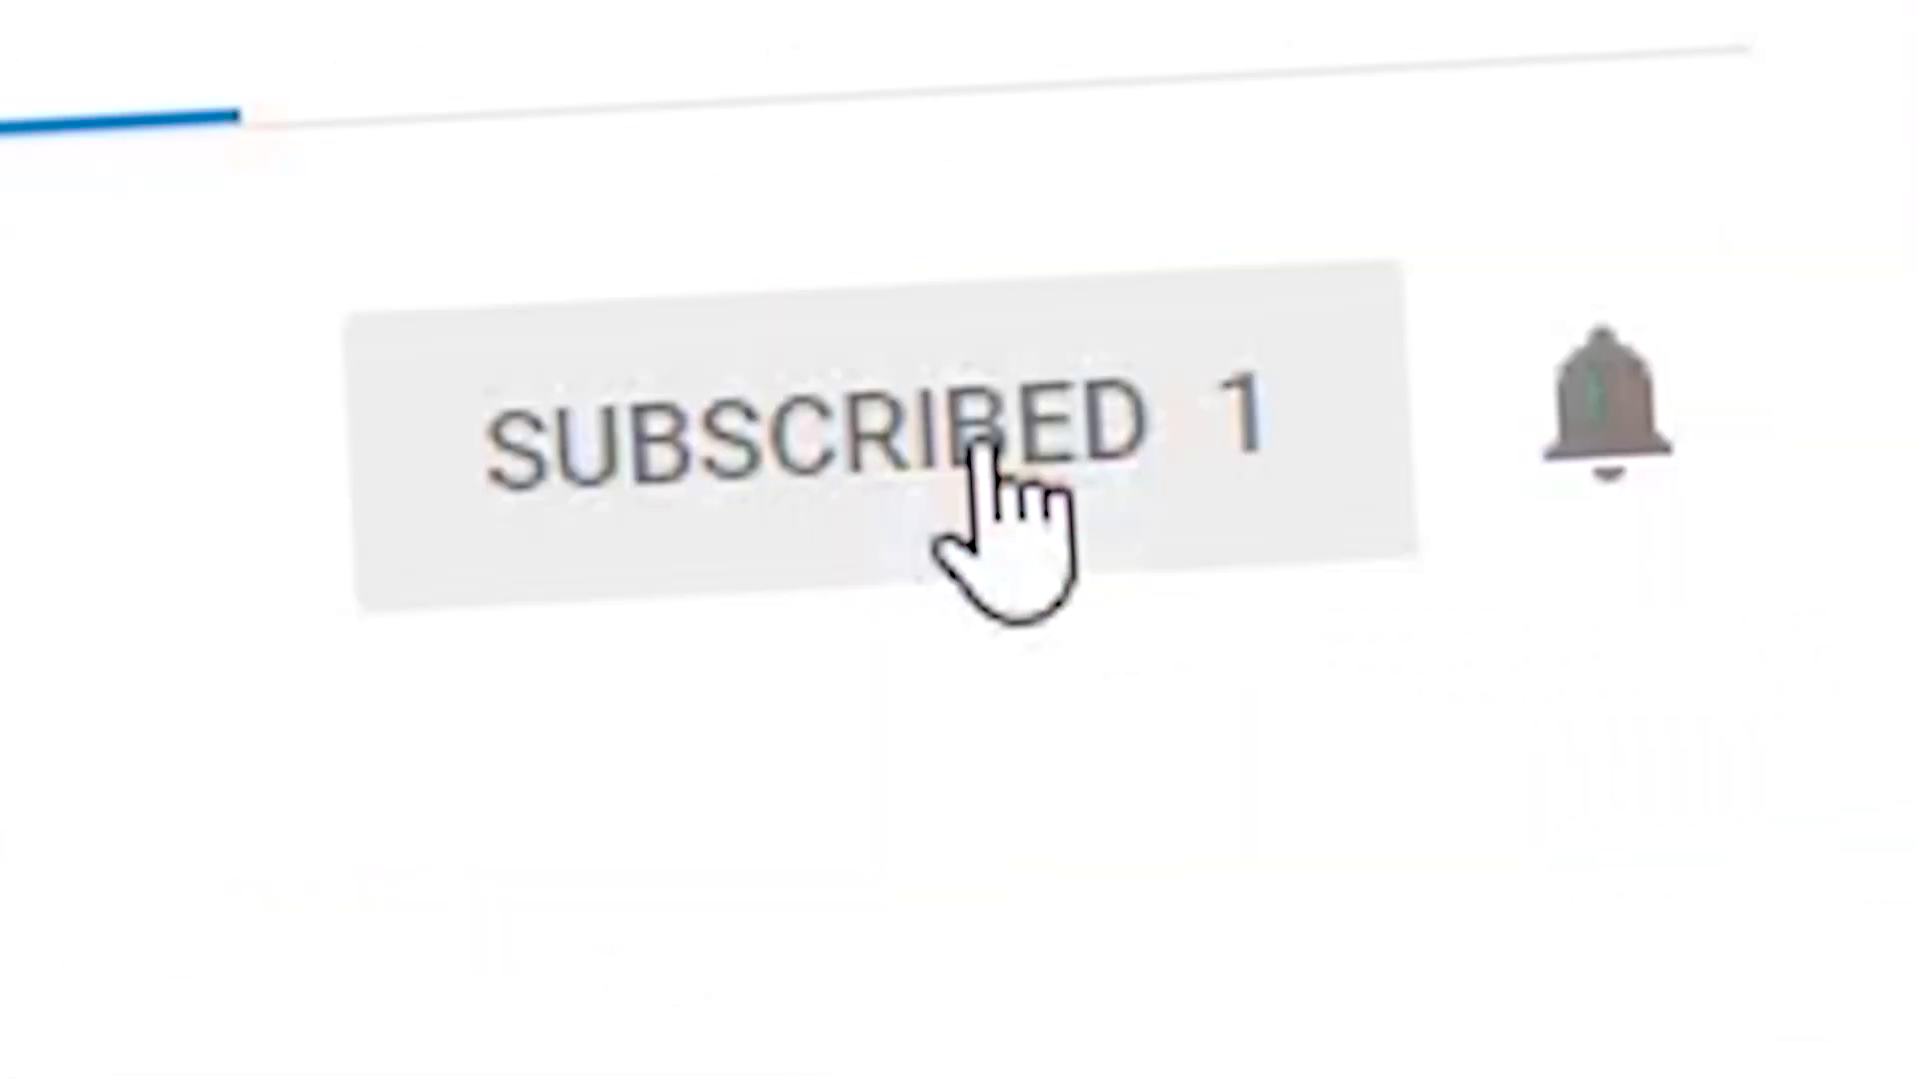